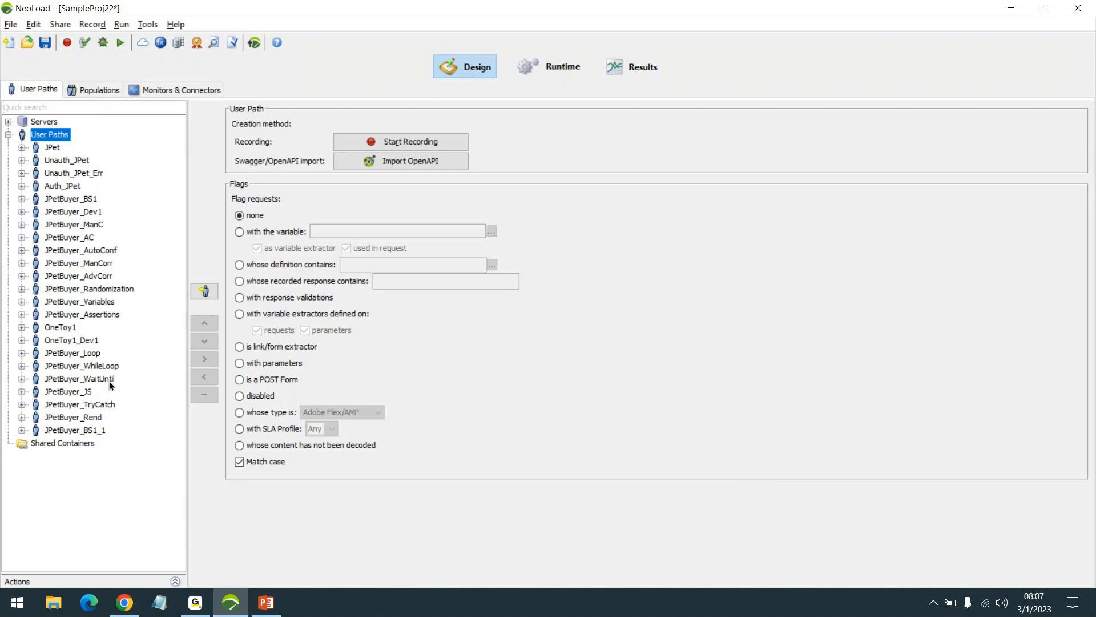
- Examine the Mixed population's user paths and expand the linux and mysql monitors under the SampleLinux monitored machine
click(95, 89)
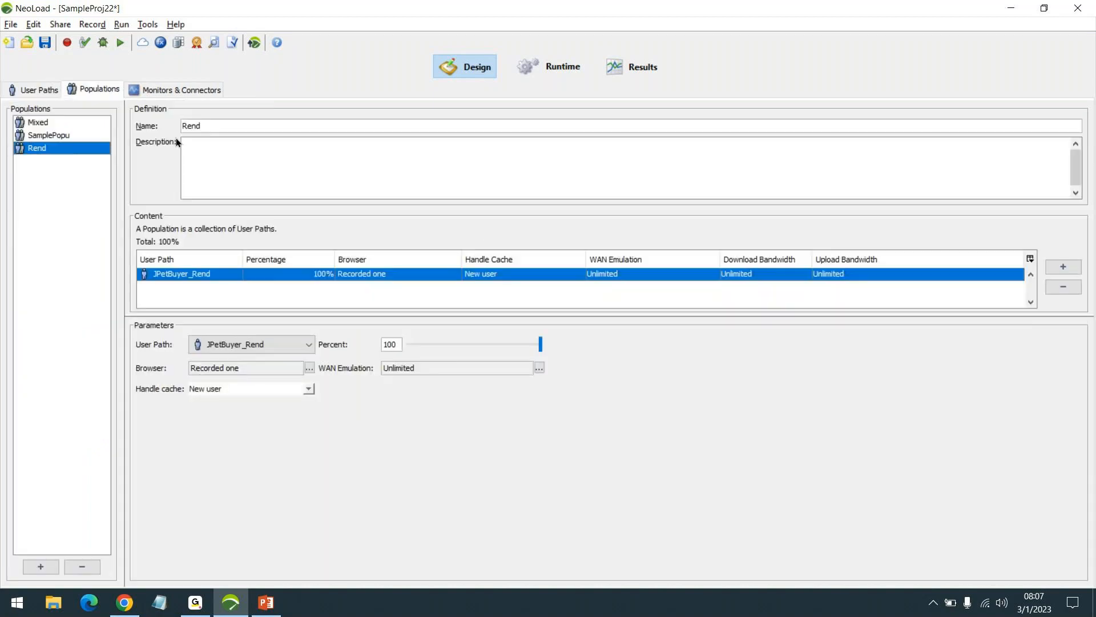
click(53, 124)
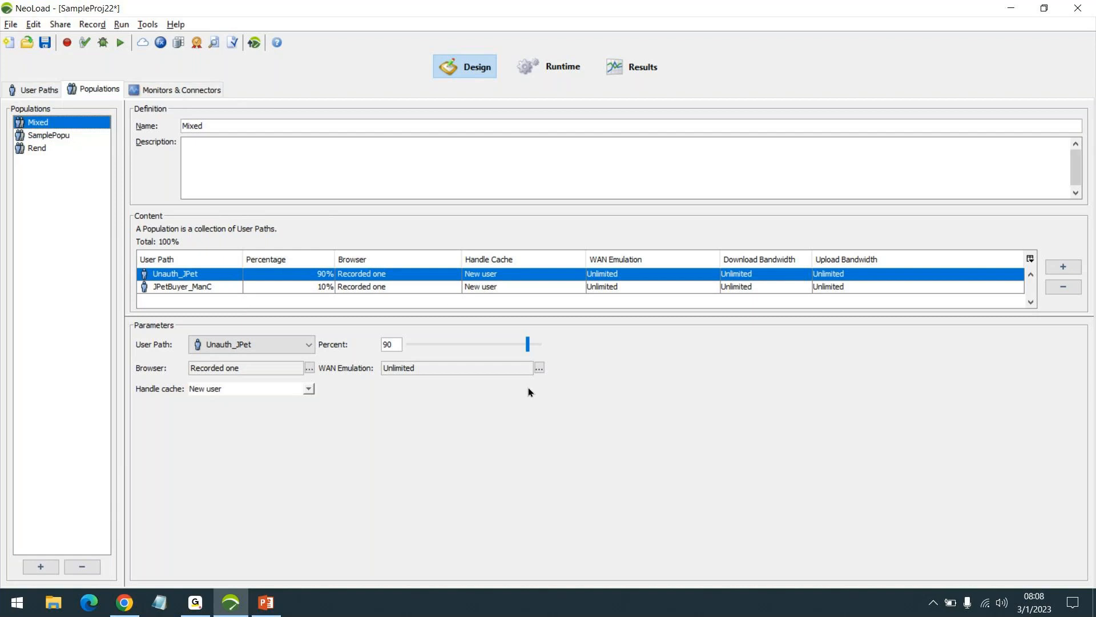
click(173, 90)
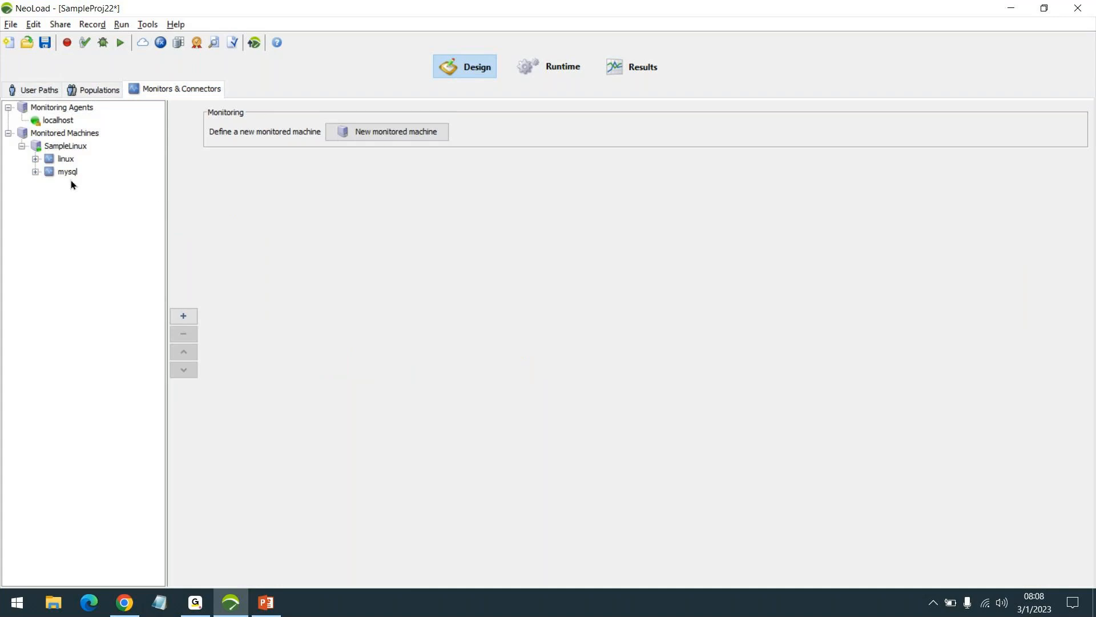
click(35, 171)
click(35, 158)
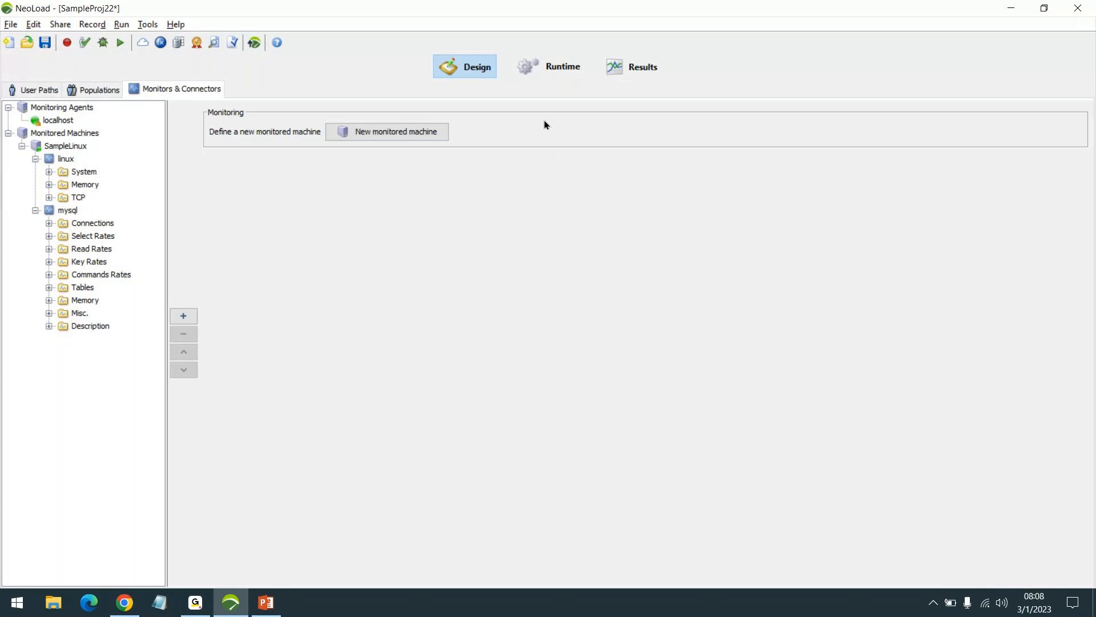
- Inspect the SmokeTest scenario's runtime load policy and its advanced scenario settings, closing them without saving changes
click(550, 67)
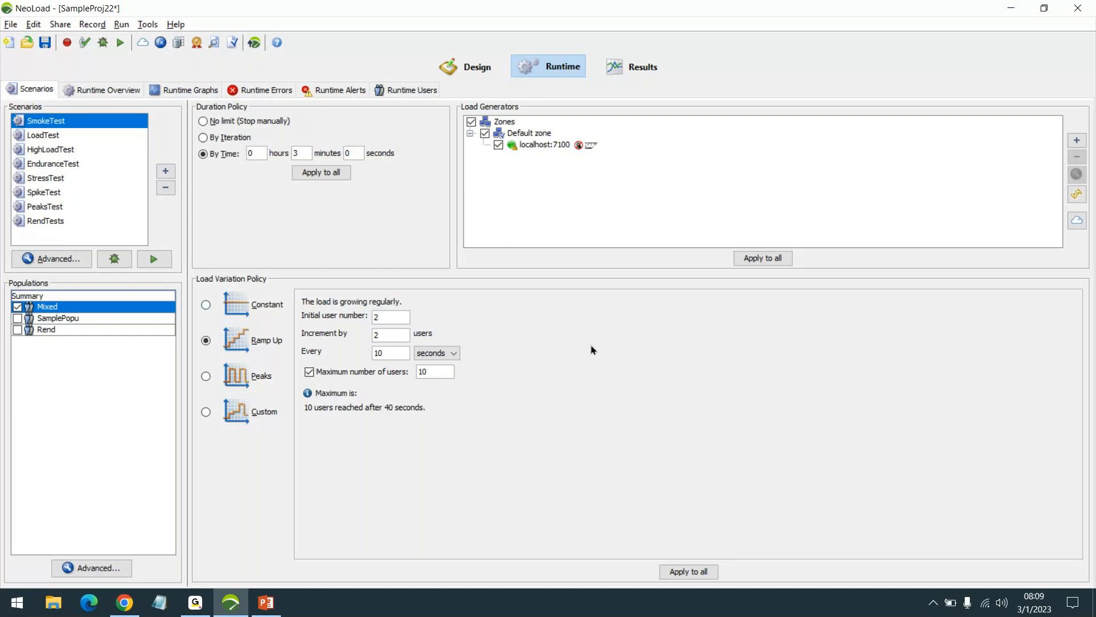
click(56, 260)
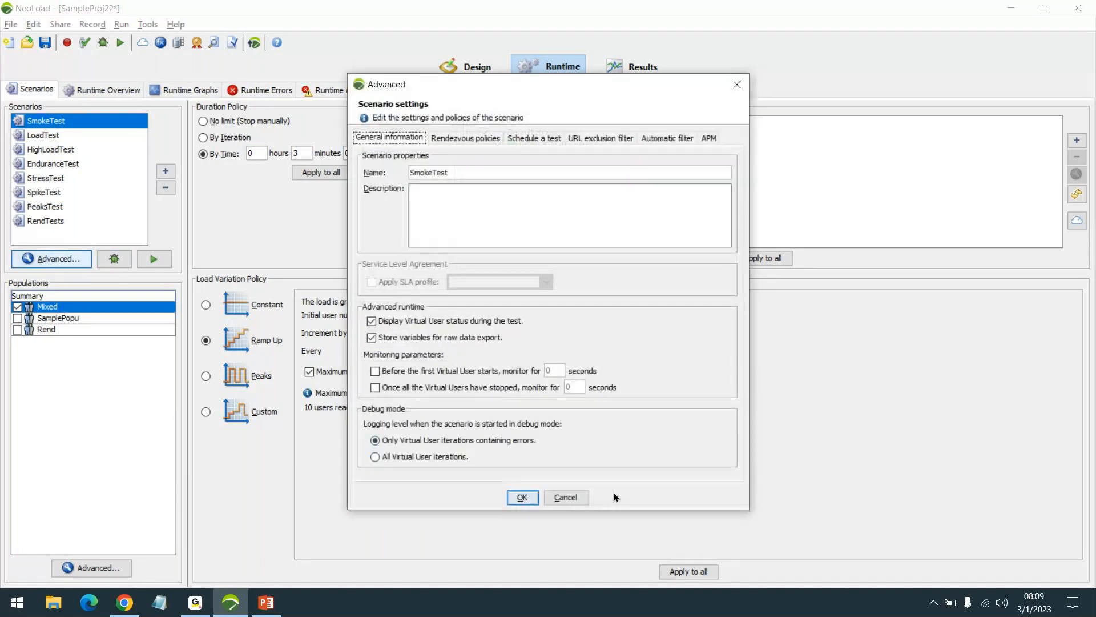
click(564, 497)
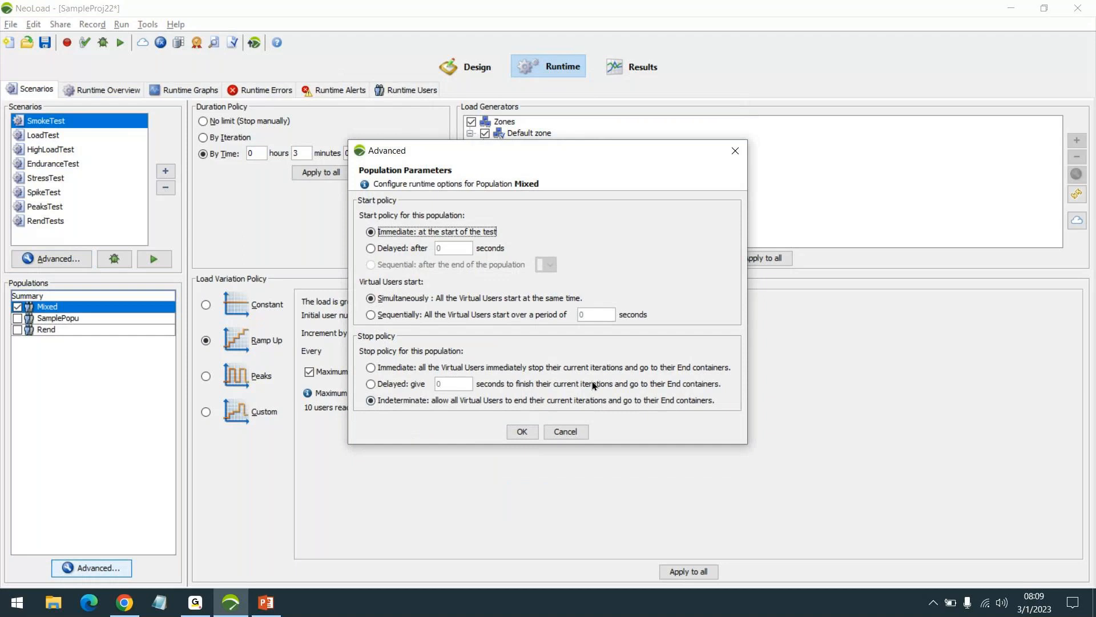
click(565, 431)
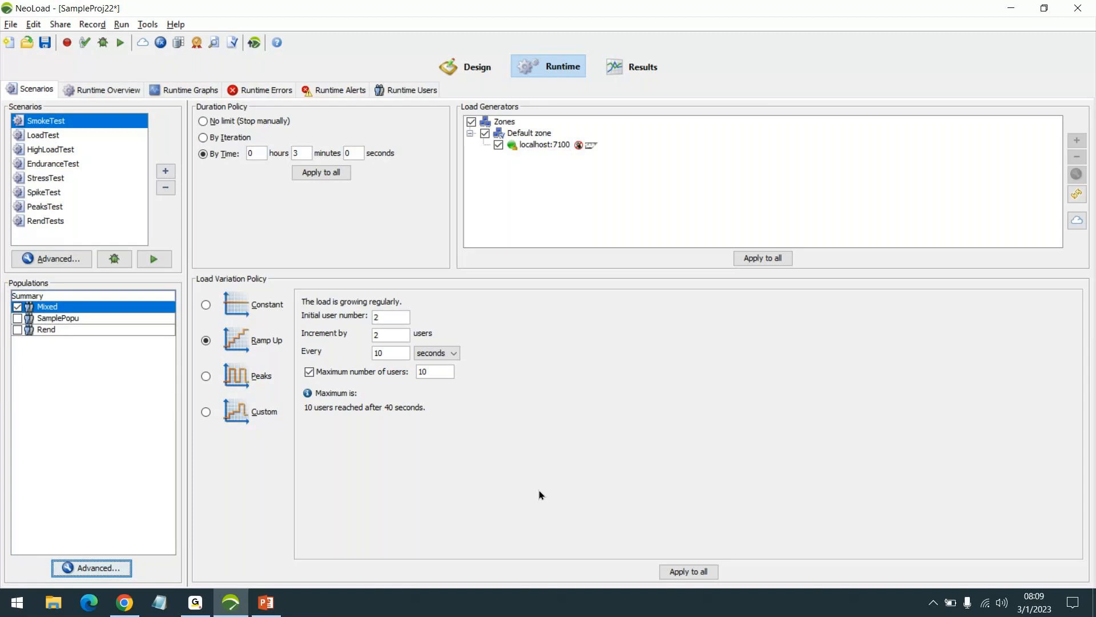
- Show the project's test results and maximize the application window
click(628, 73)
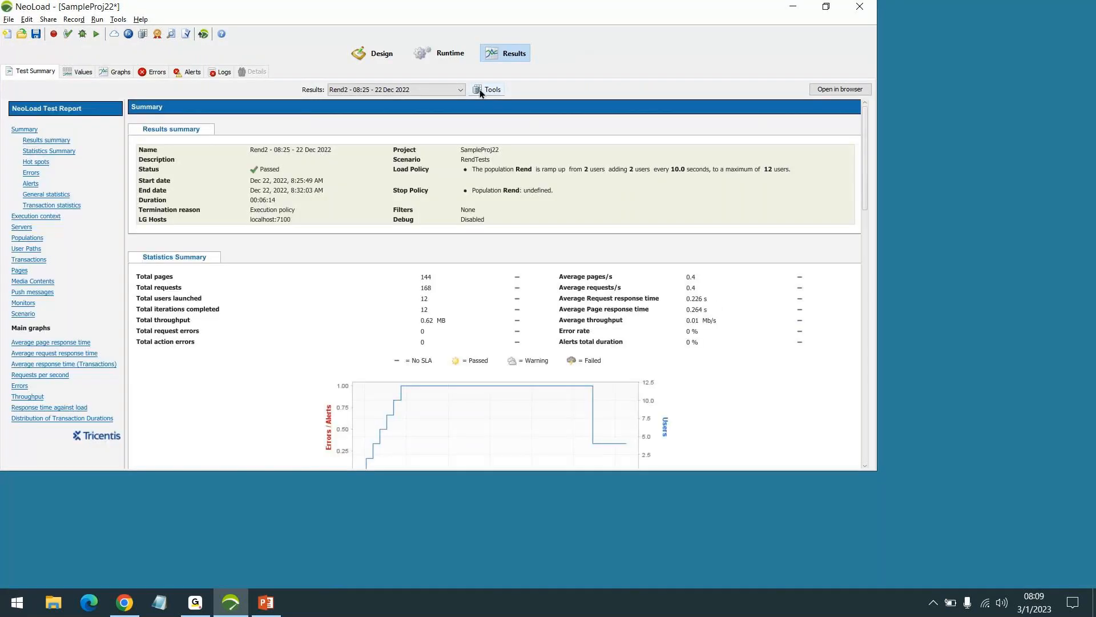
click(493, 90)
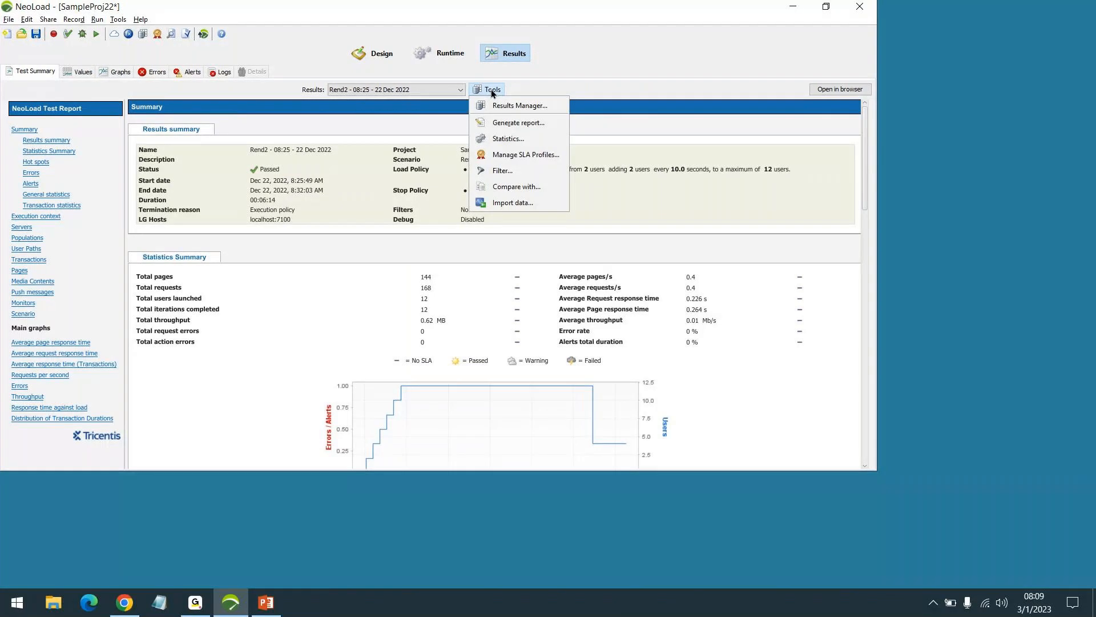
click(826, 6)
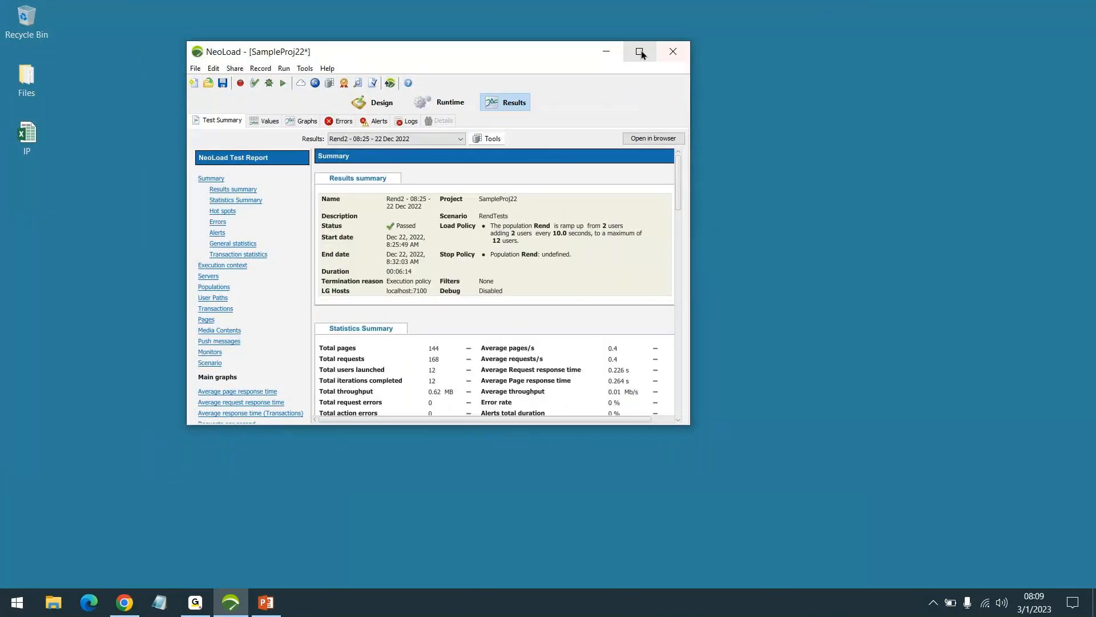
click(640, 52)
- View the summary of SmokeTest - 08:45 - 12 Dec 2022 and load the SmokeTest 2 - 08:51 - 12 Dec 2022 result
click(546, 93)
scroll(545, 154, down, 1)
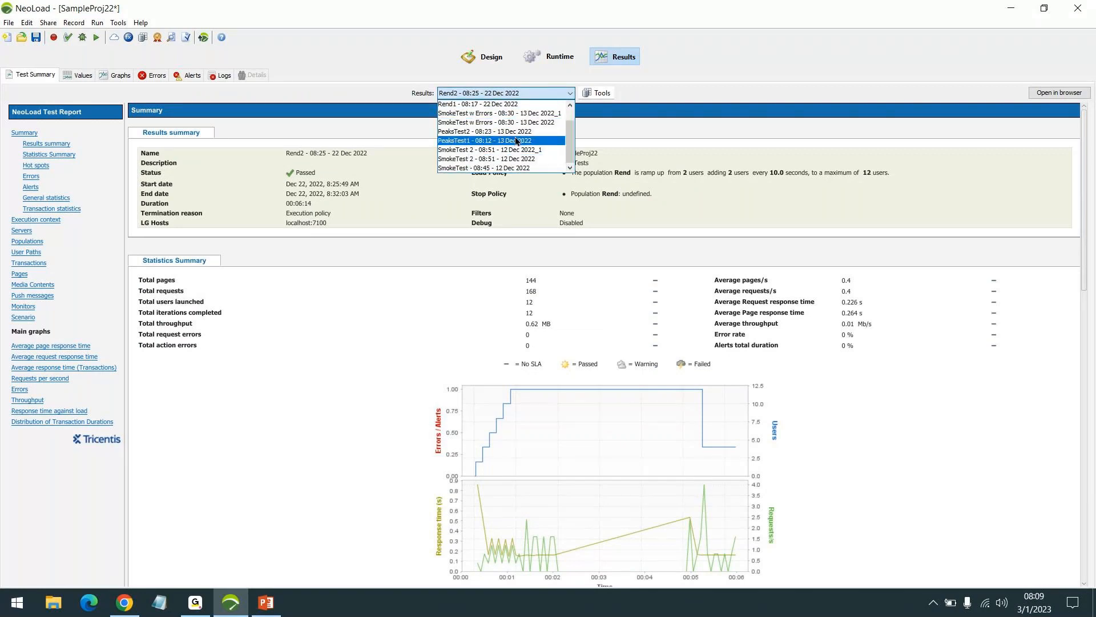
click(524, 168)
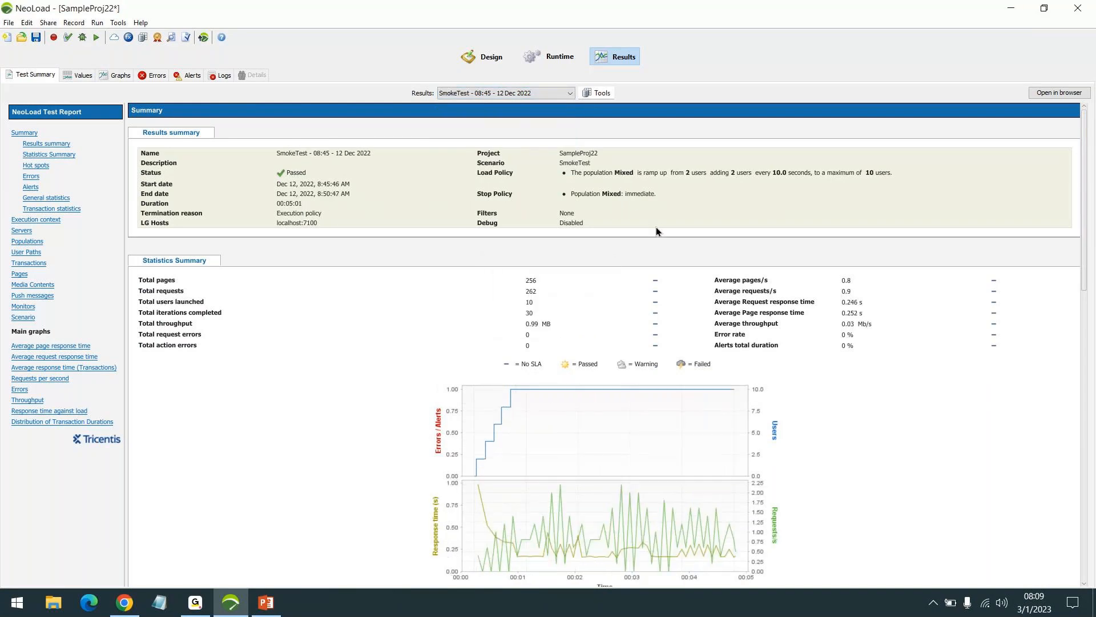
click(502, 93)
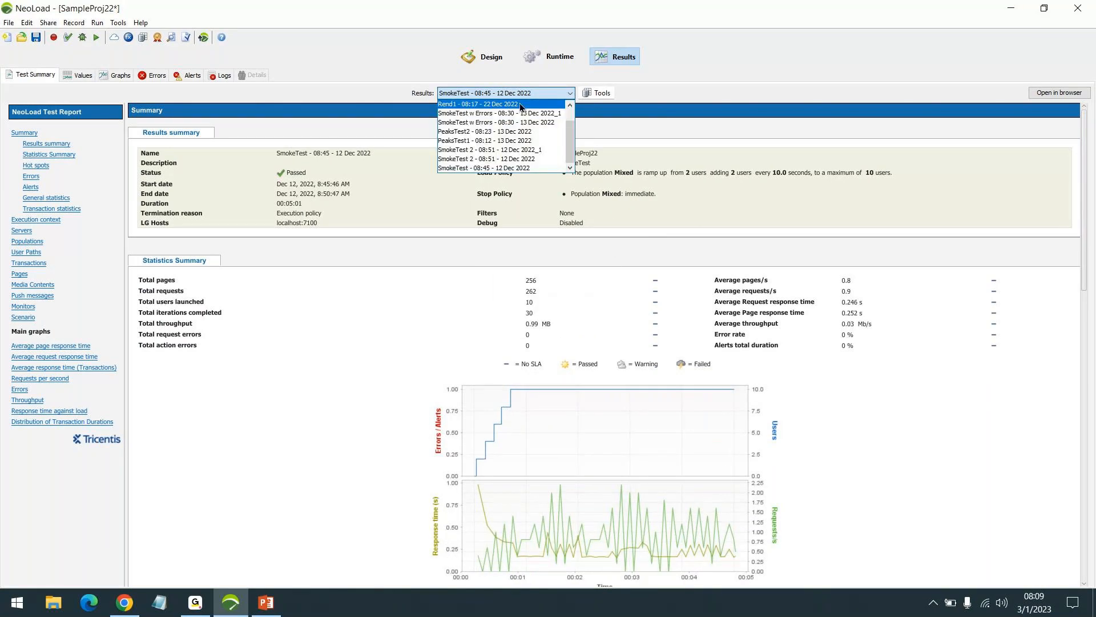
click(503, 159)
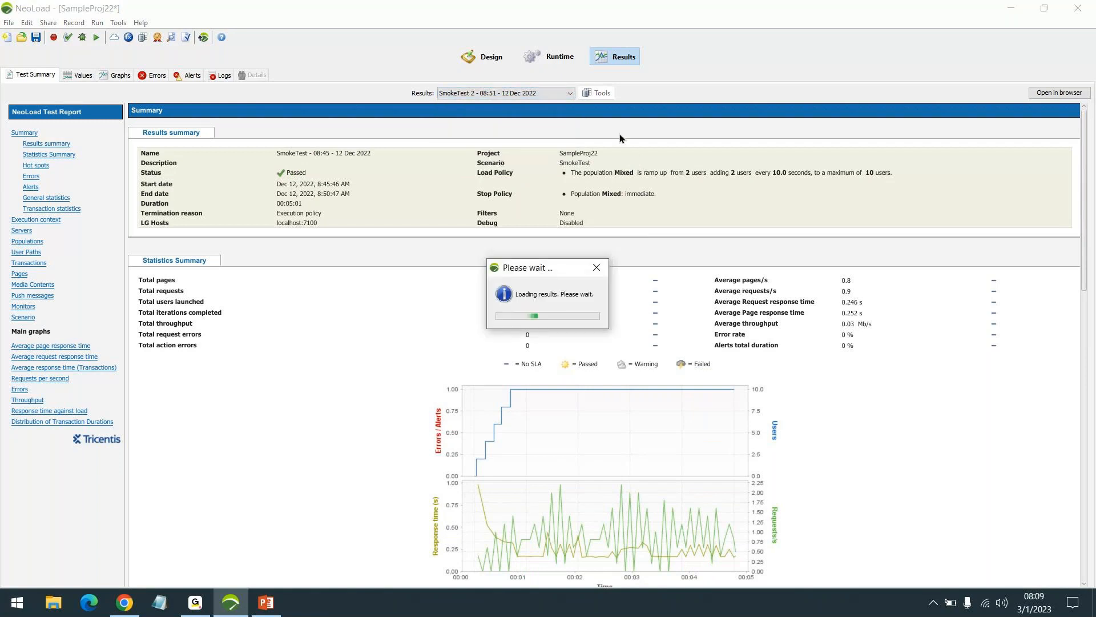
- Review the details, statistics, SLA profile and filter options for SmokeTest 2 - 08:51 - 12 Dec 2022 in the Results Manager
click(600, 93)
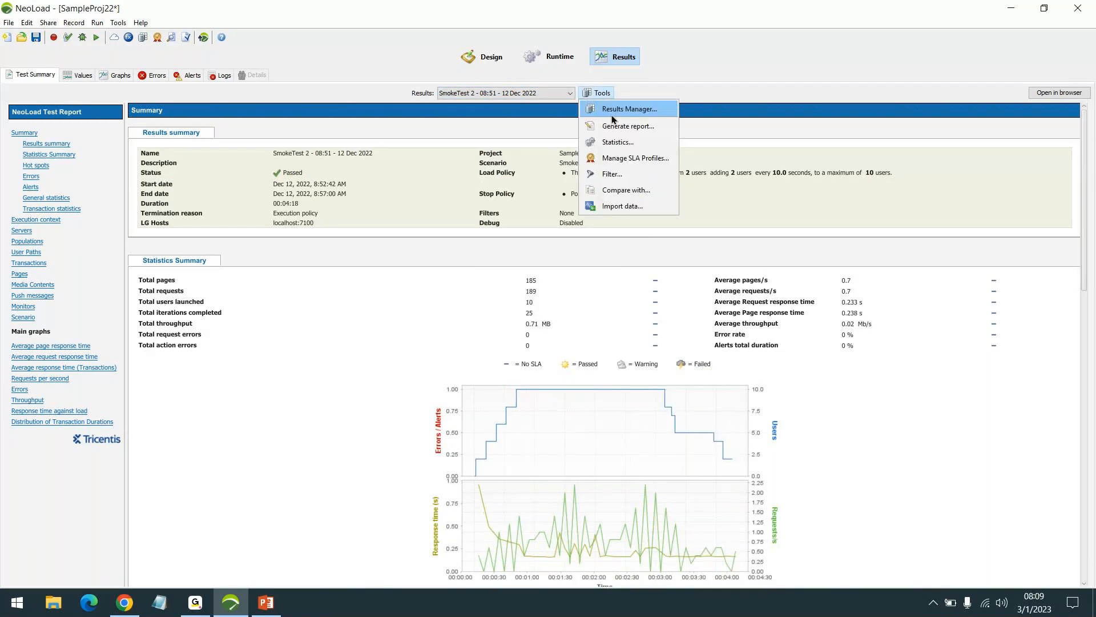
click(615, 109)
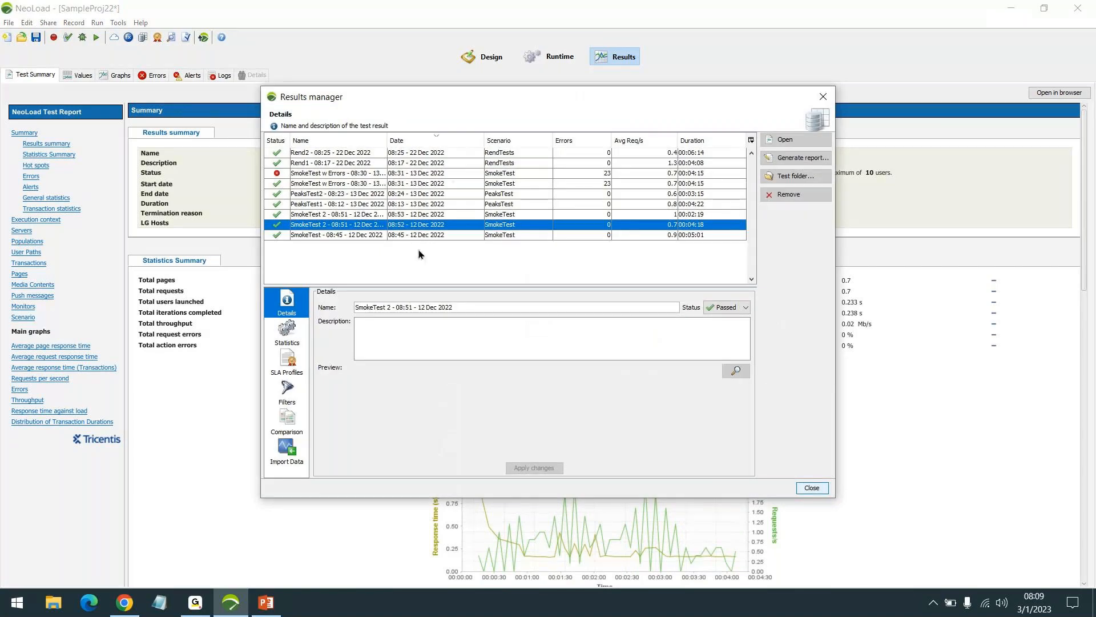
click(294, 340)
click(294, 376)
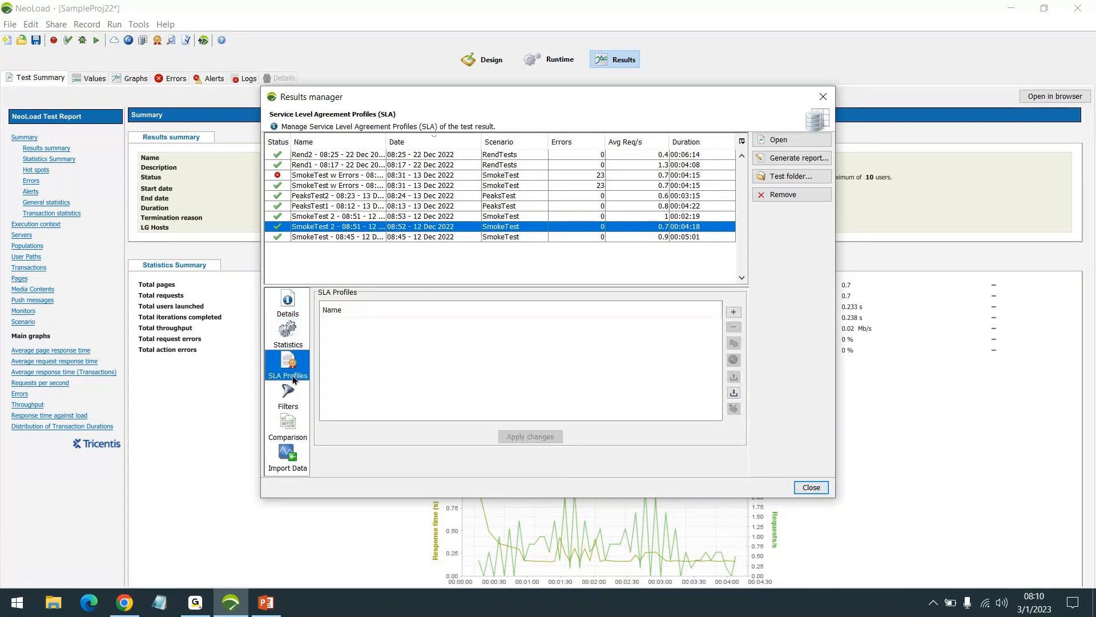
click(288, 394)
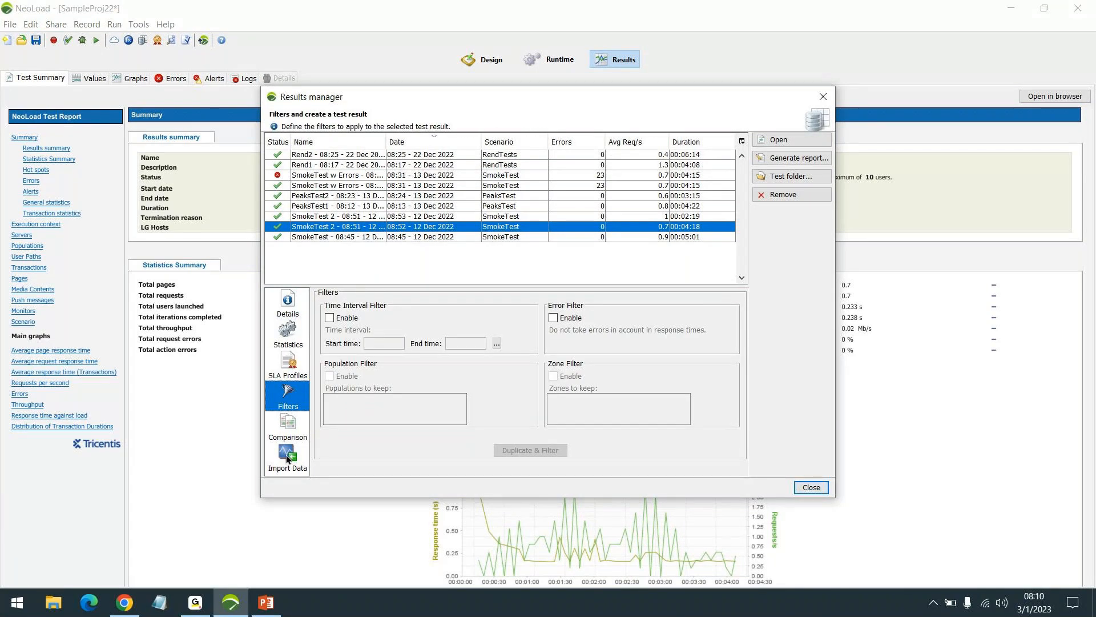
click(288, 303)
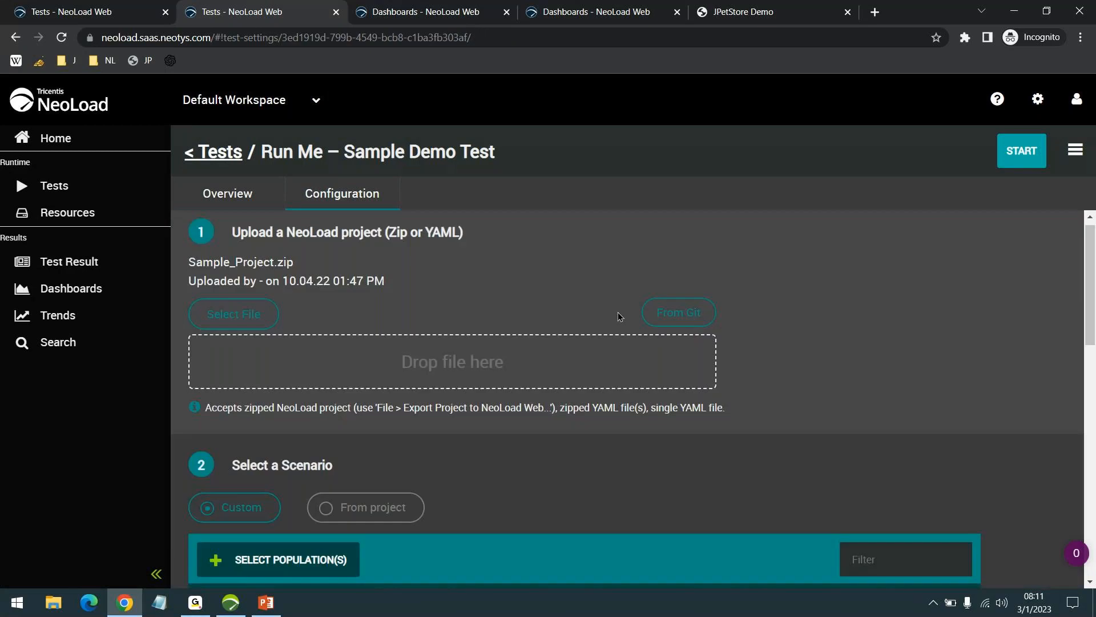
- Examine the configuration of the Run Me – Sample Demo Test in NeoLoad Web, including its project, scenario, zones and advanced settings
scroll(616, 312, down, 3)
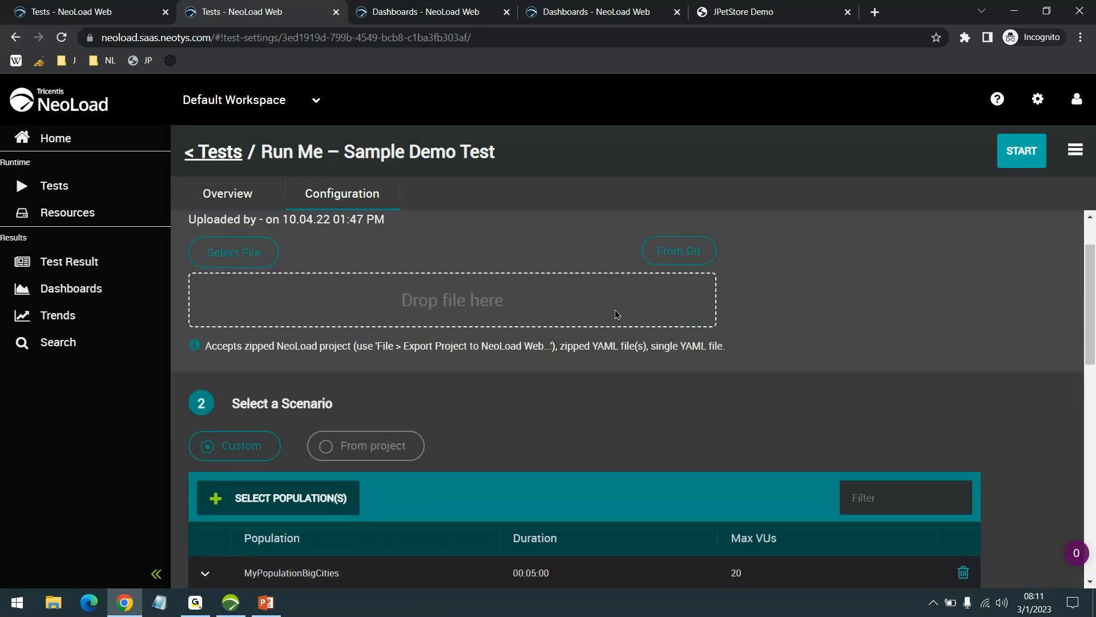
scroll(656, 312, down, 3)
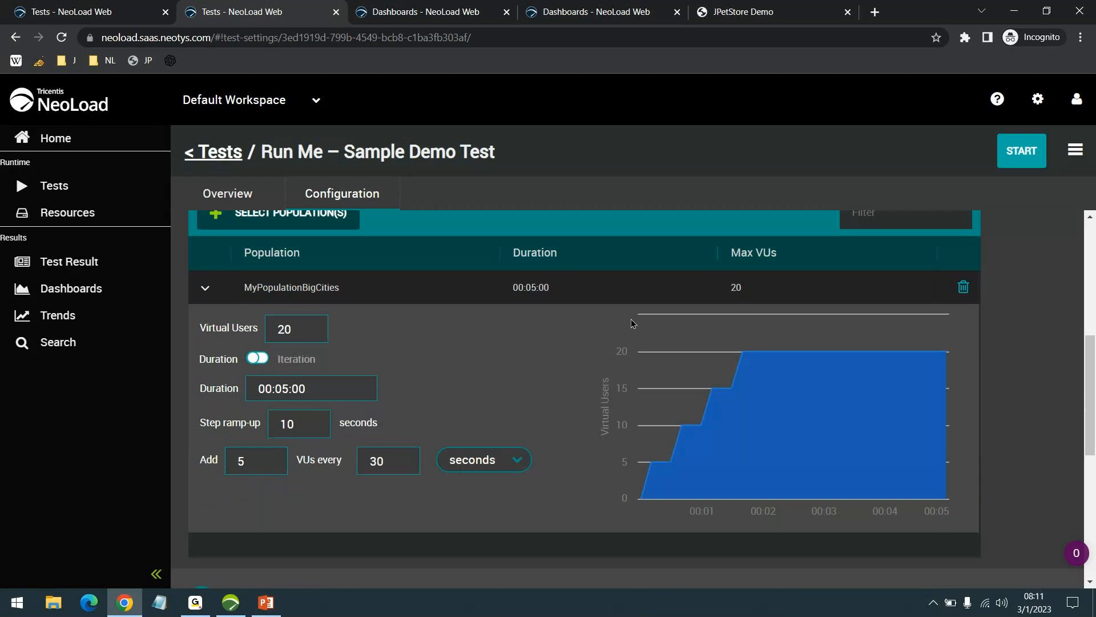
scroll(656, 352, up, 3)
scroll(603, 341, down, 3)
scroll(782, 452, down, 2)
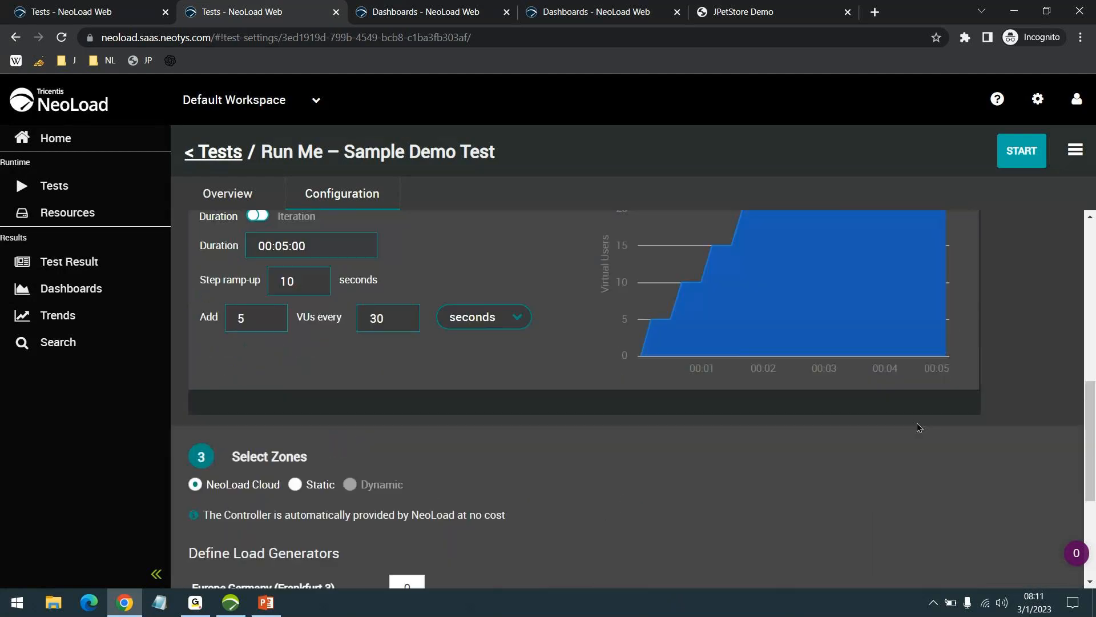
scroll(697, 384, down, 3)
scroll(751, 411, up, 1)
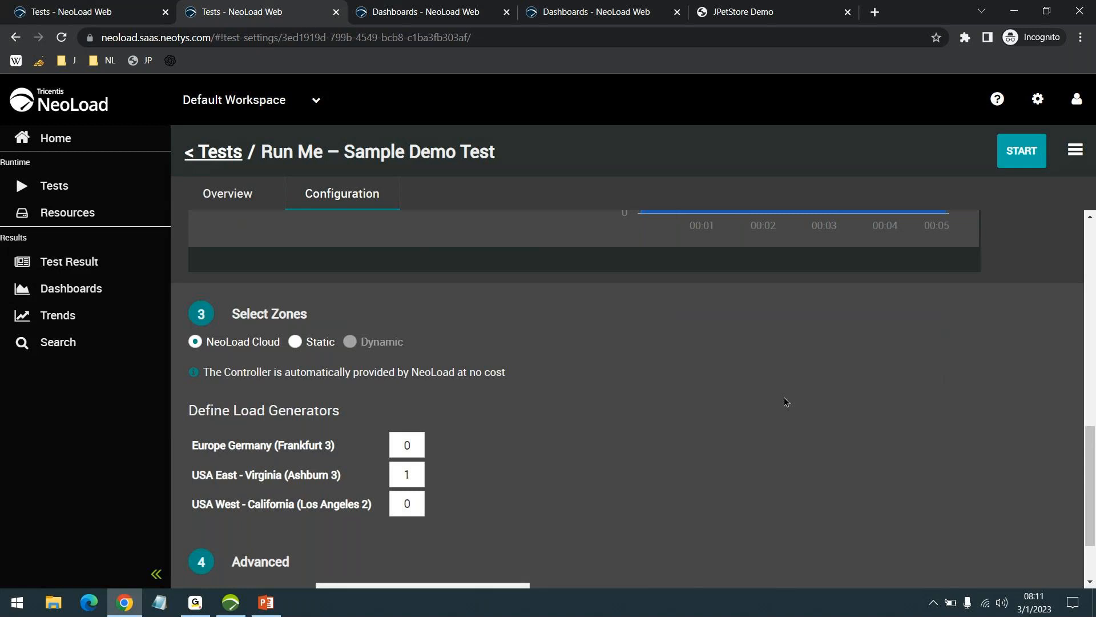
scroll(519, 355, down, 2)
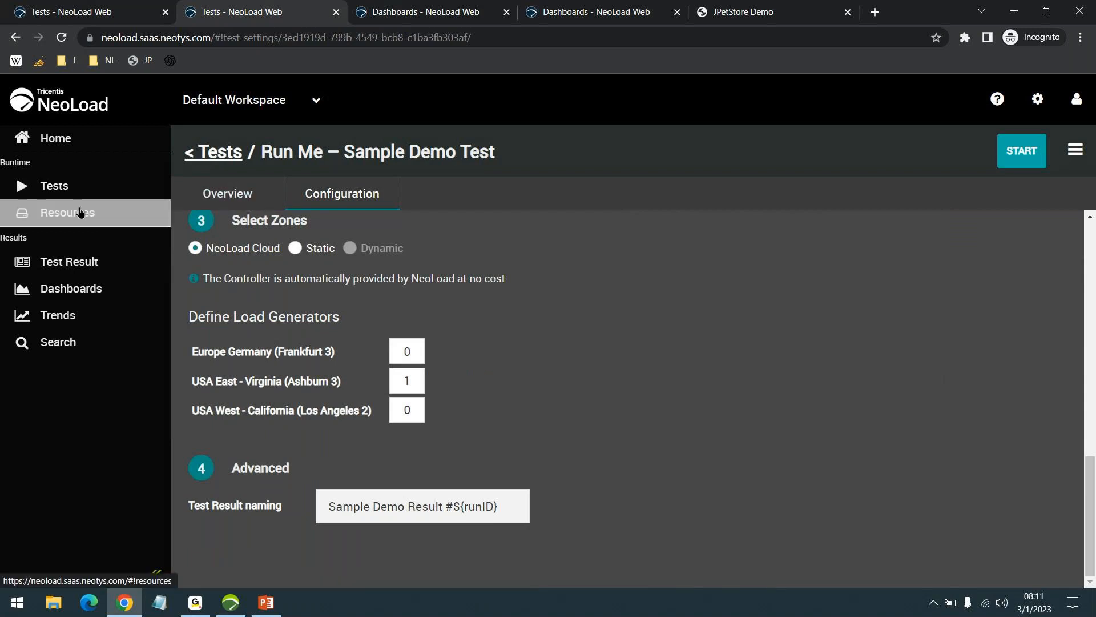
- Open the web result Demo app regression test - Github build #10, and load SmokeTest - 08:45 - 12 Dec 2022 in desktop NeoLoad for comparison
click(67, 260)
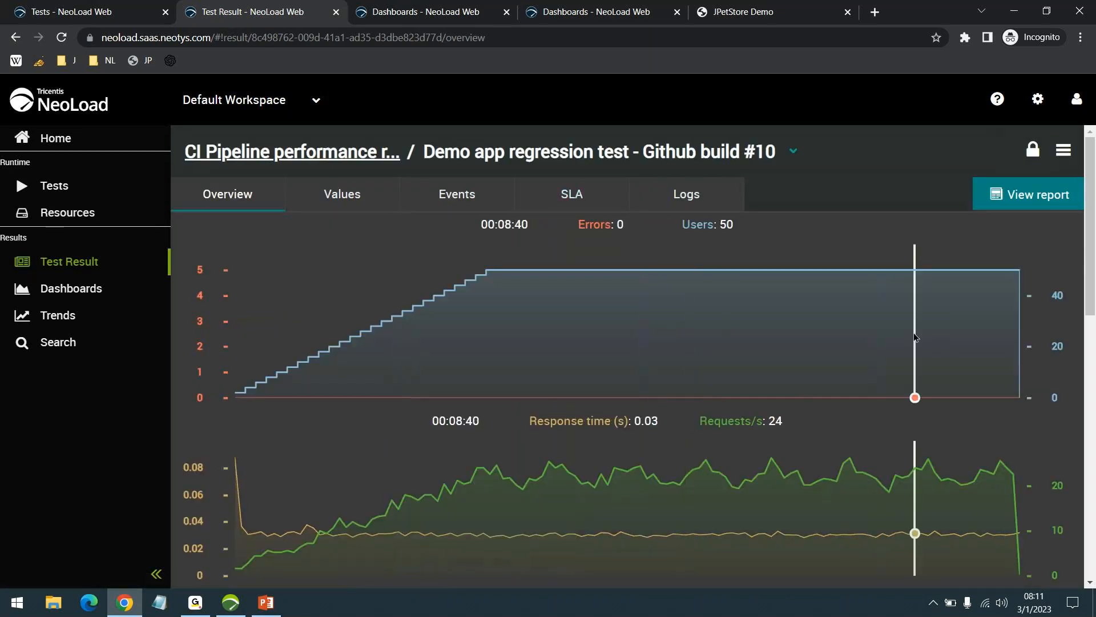
click(240, 612)
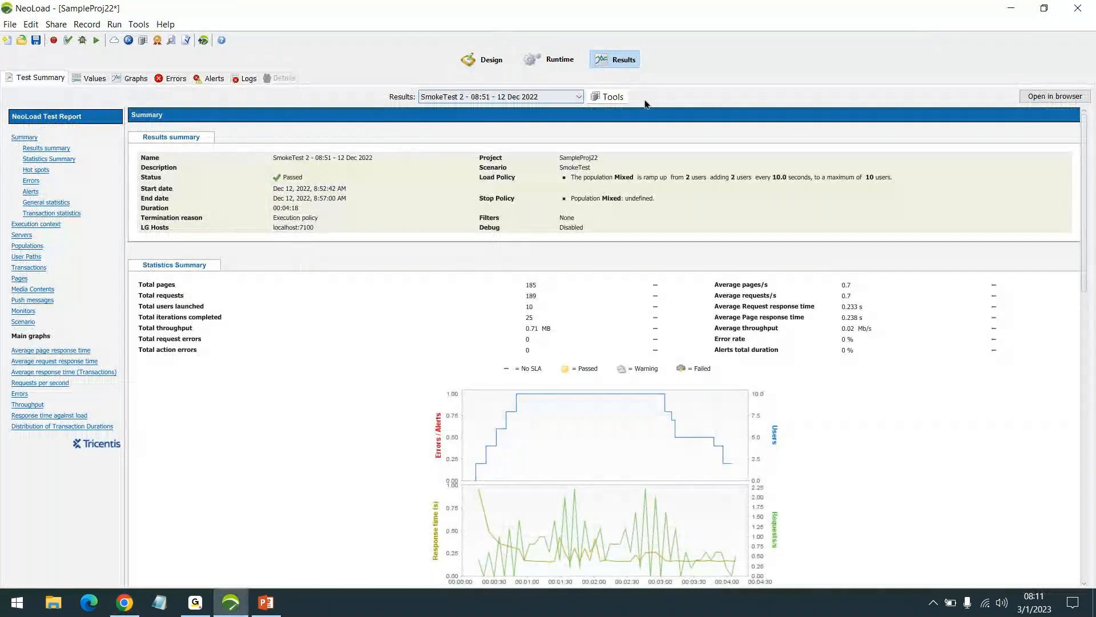
click(536, 99)
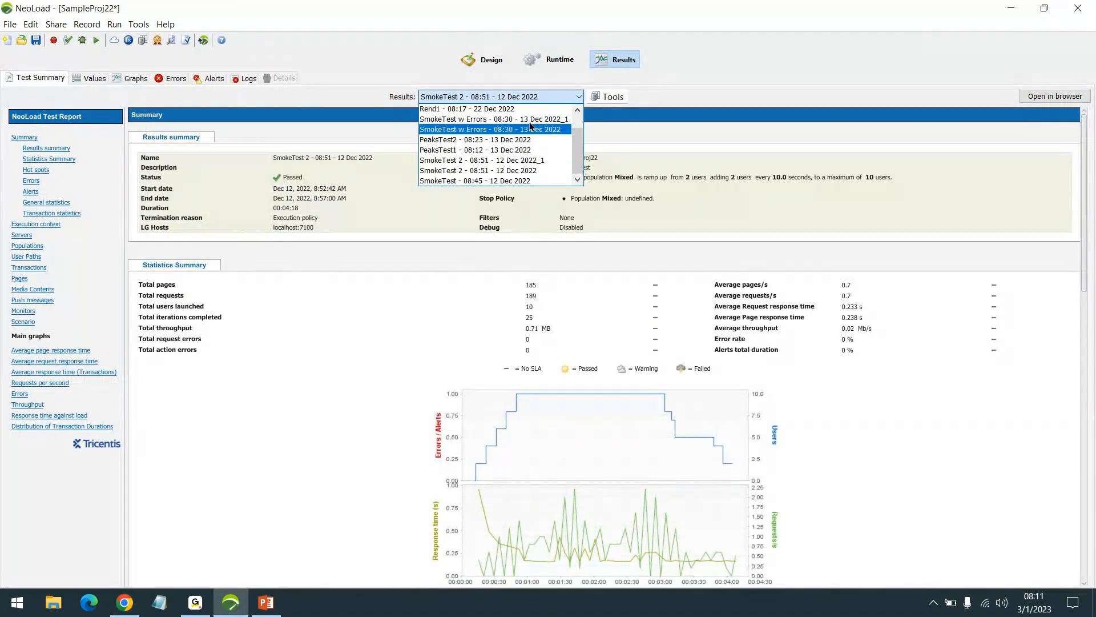
click(526, 181)
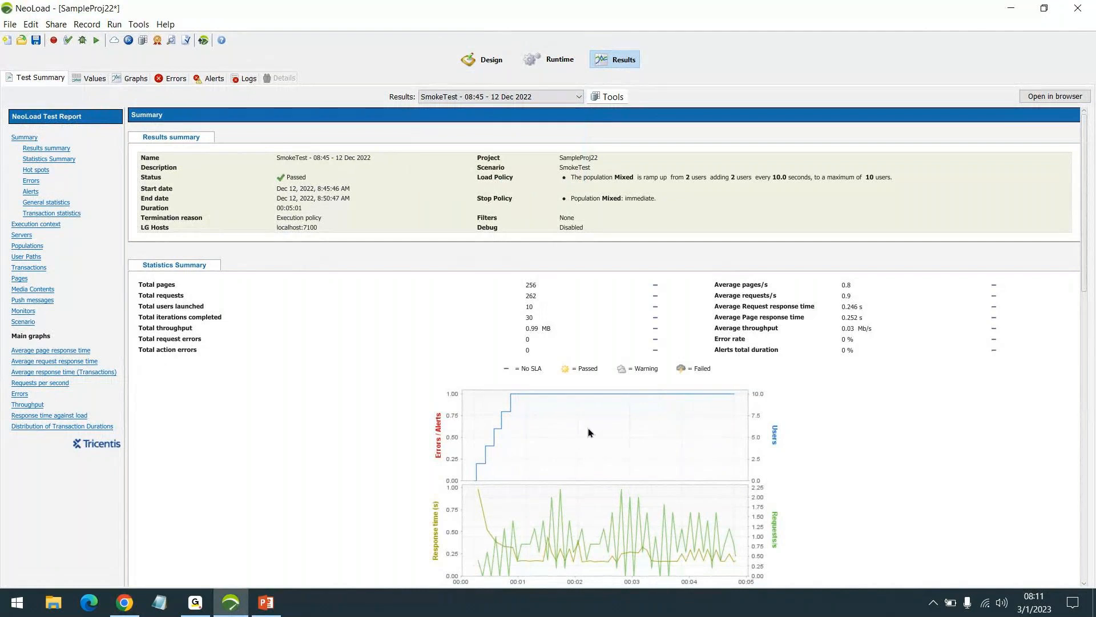
click(1009, 11)
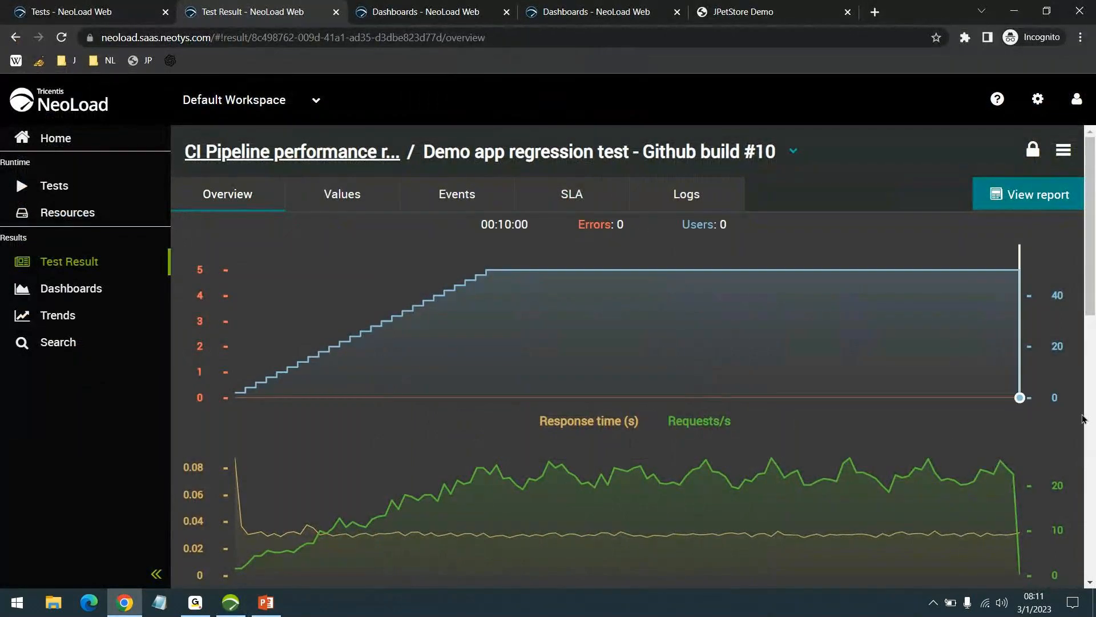
- Review the graphs, summary and indicators of the Github build #10 regression test result in NeoLoad Web, and open its report
scroll(1048, 440, down, 3)
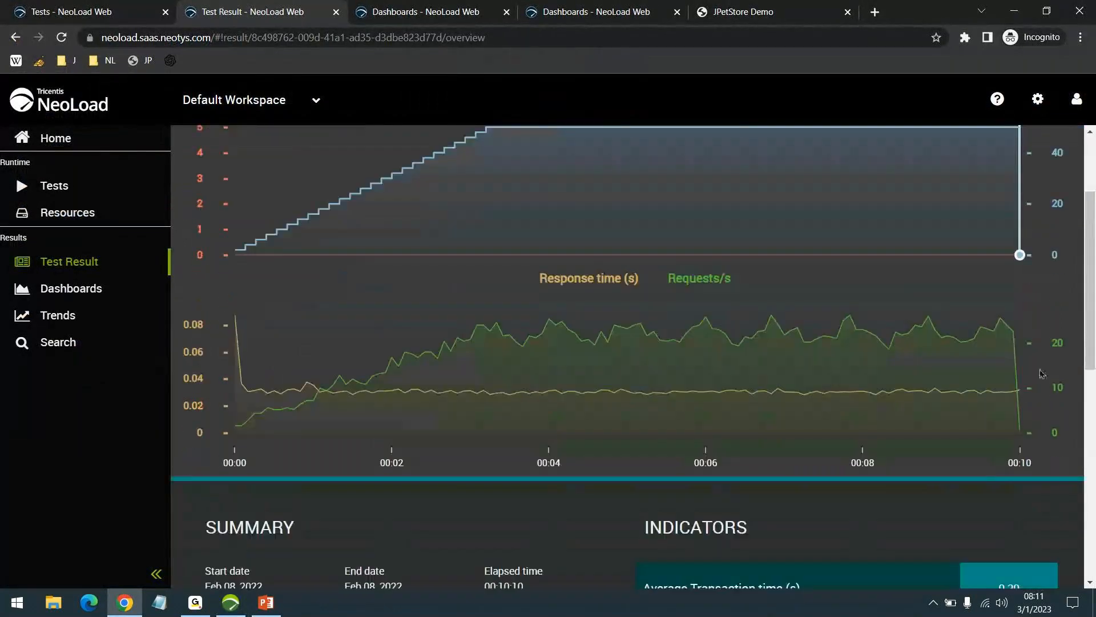
scroll(1022, 345, up, 3)
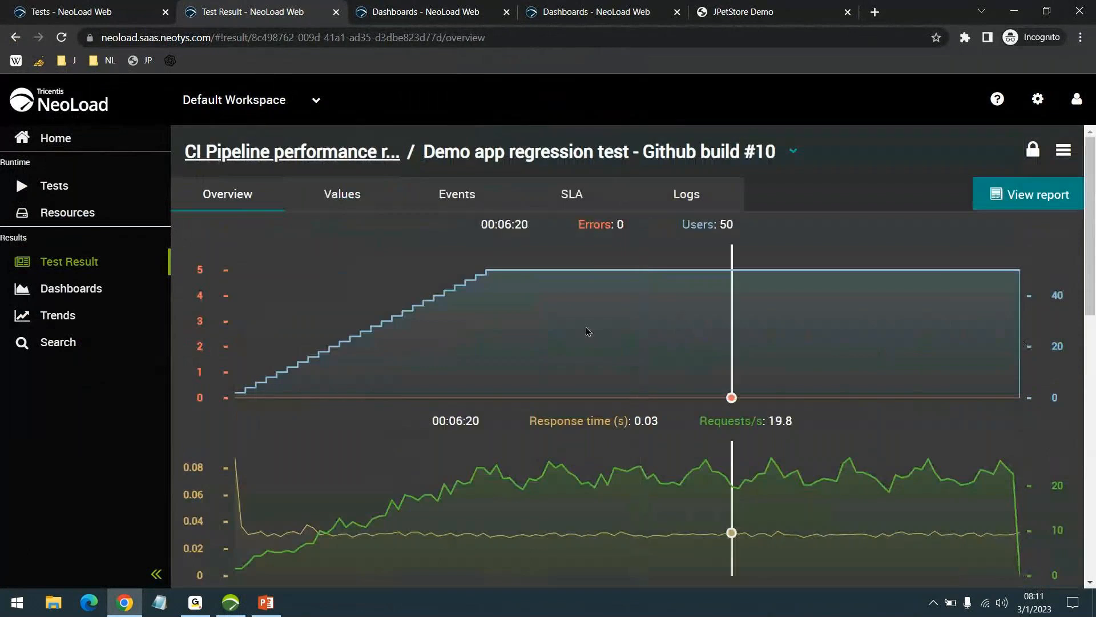
click(210, 32)
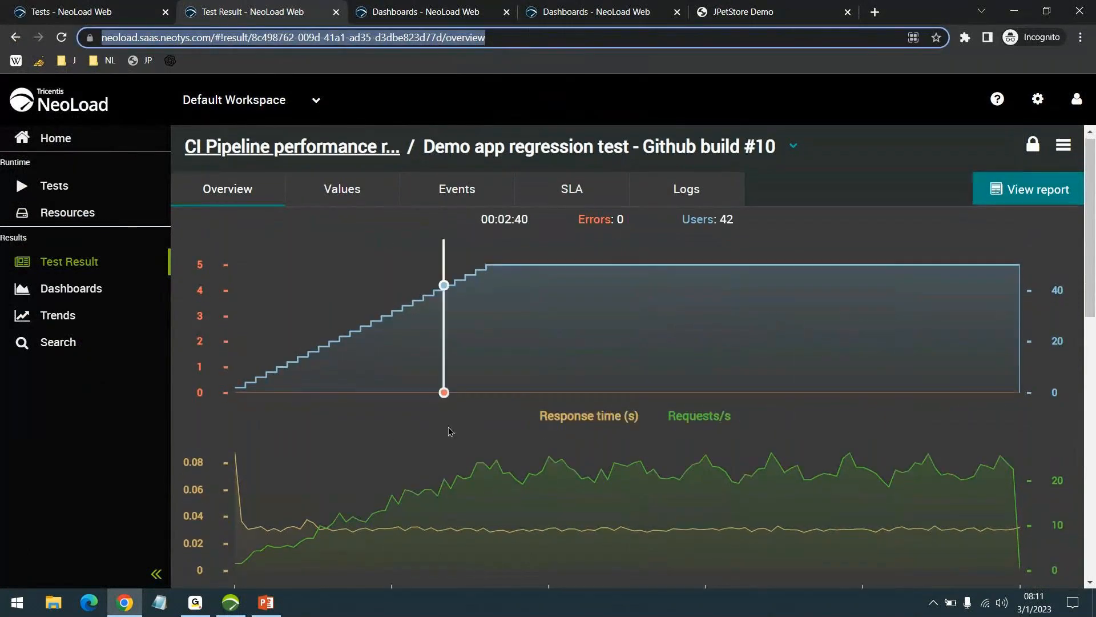
scroll(451, 429, down, 5)
scroll(495, 435, down, 7)
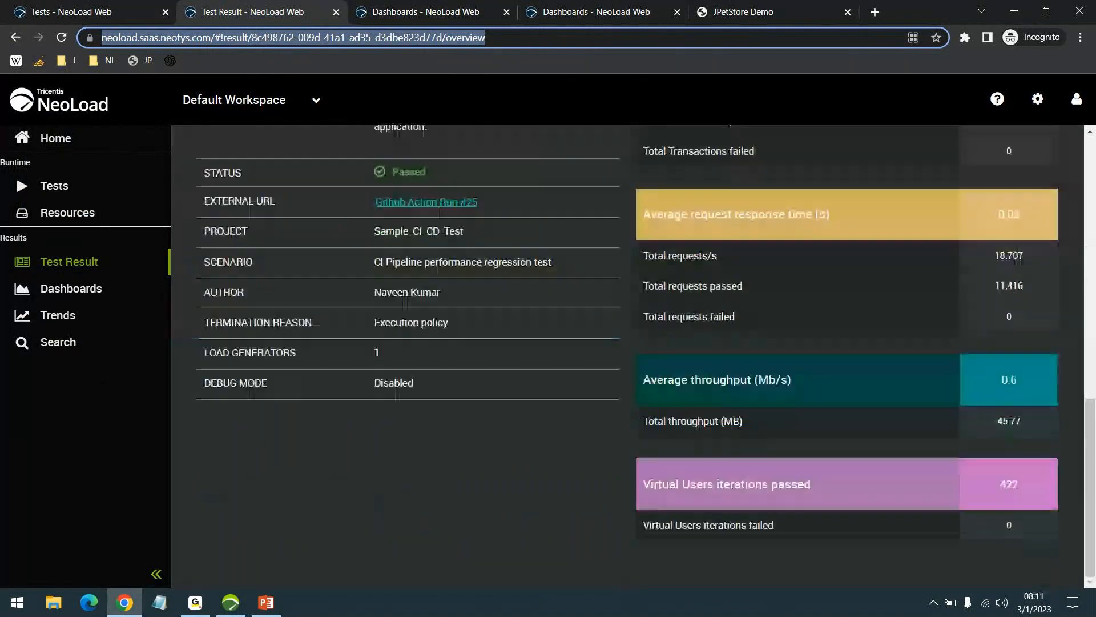
scroll(1095, 344, up, 12)
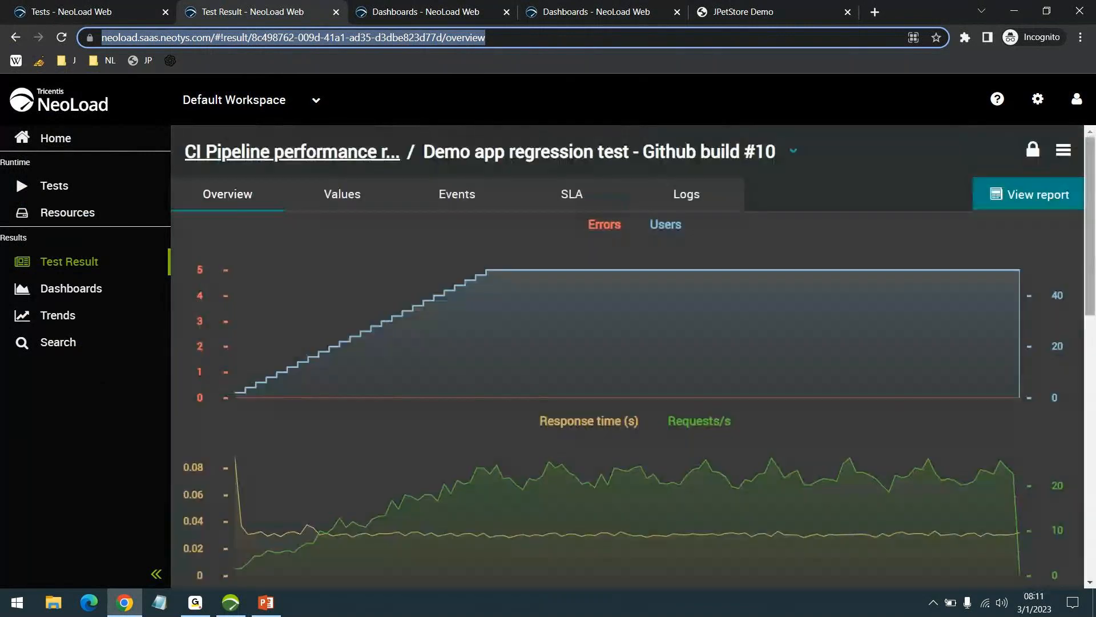
click(1016, 196)
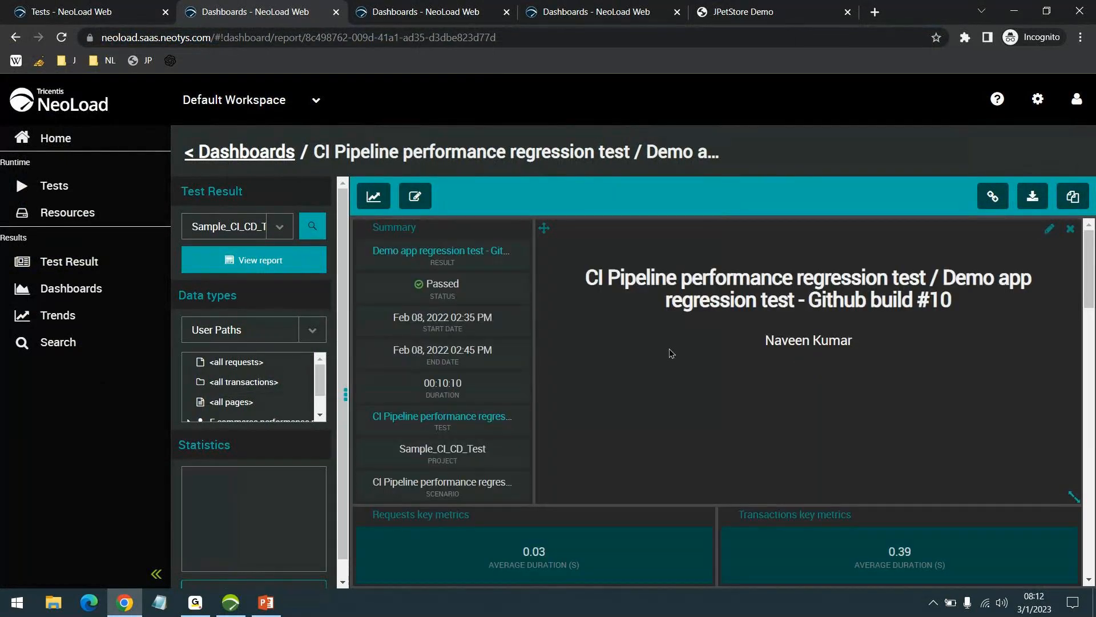
- Review the charts and top requests in the Github build #10 regression report, and return to the NeoLoad Web home page
scroll(680, 354, down, 6)
scroll(807, 449, down, 5)
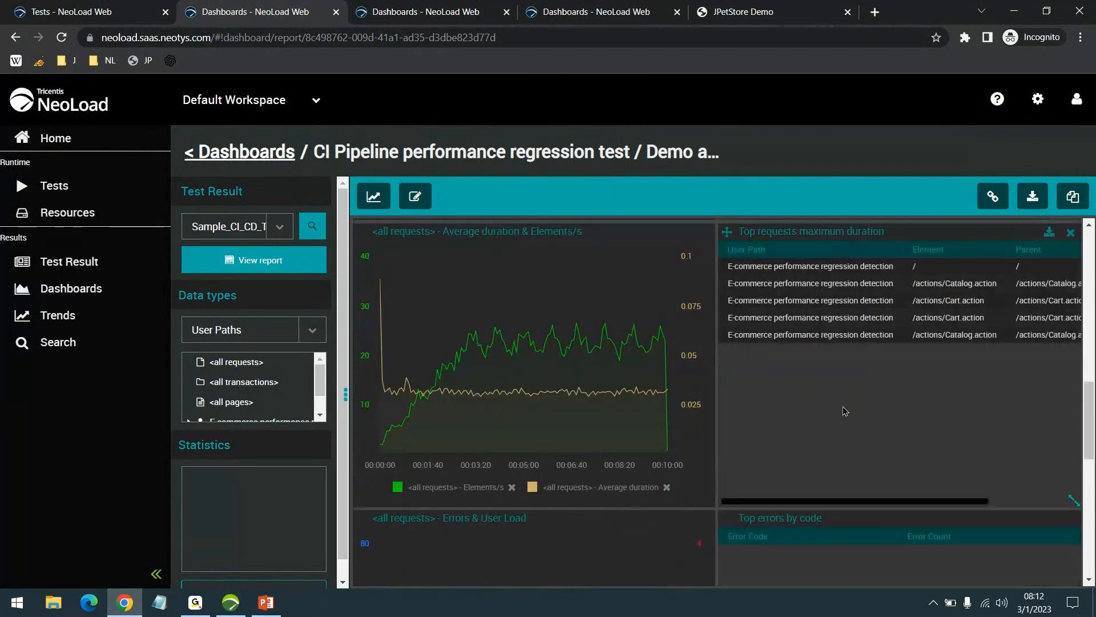
scroll(844, 412, up, 11)
click(75, 109)
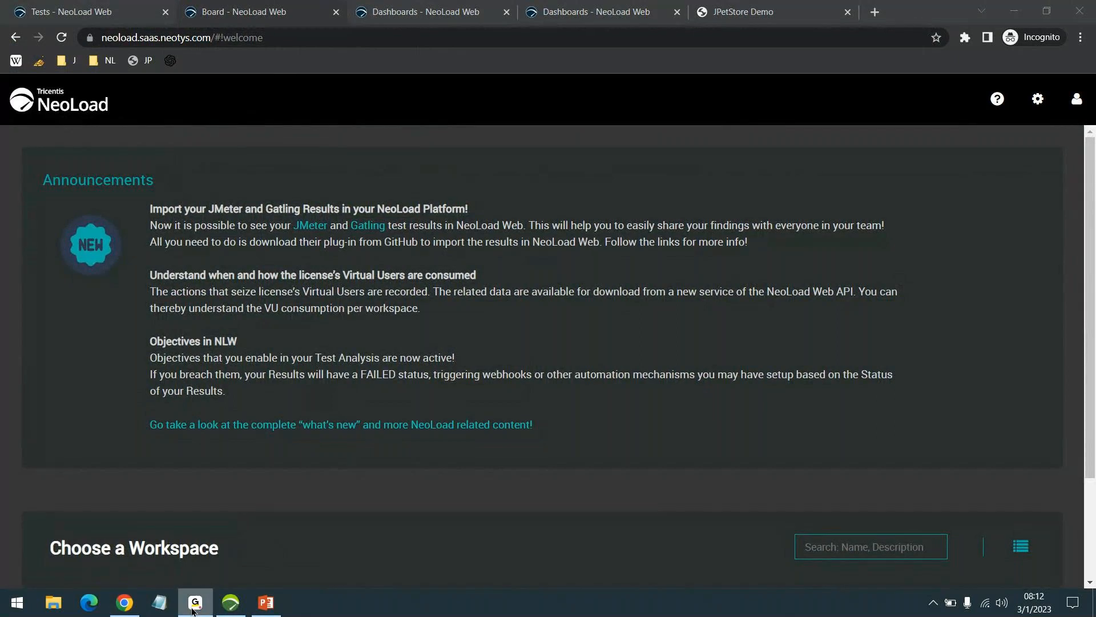
- Switch to the desktop NeoLoad application and show the Design section of SampleProj22
click(1093, 604)
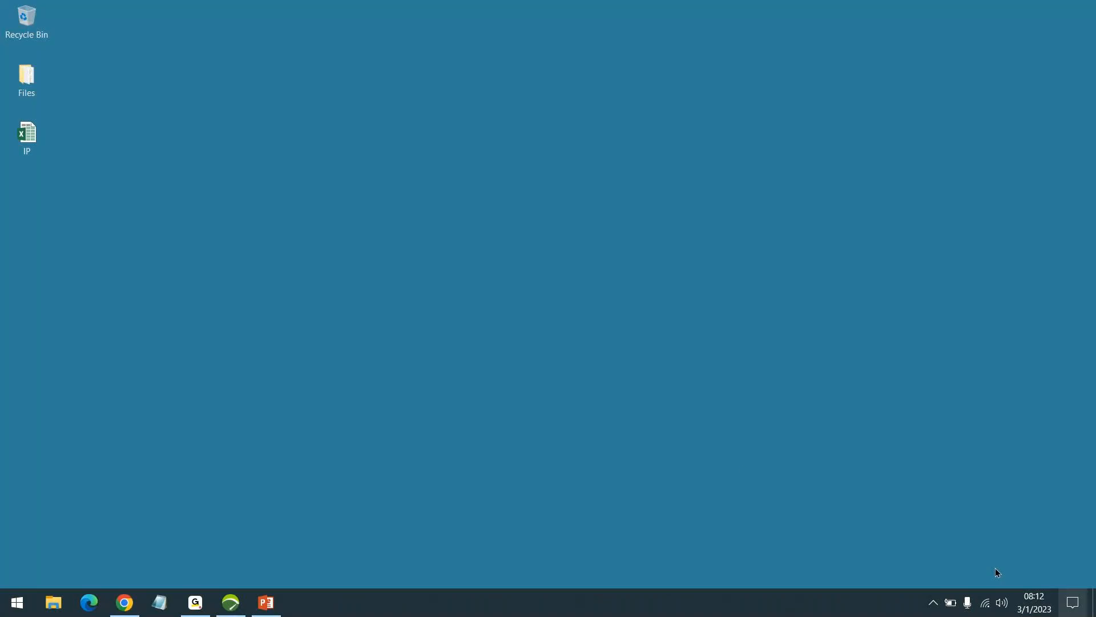
click(227, 611)
click(227, 611)
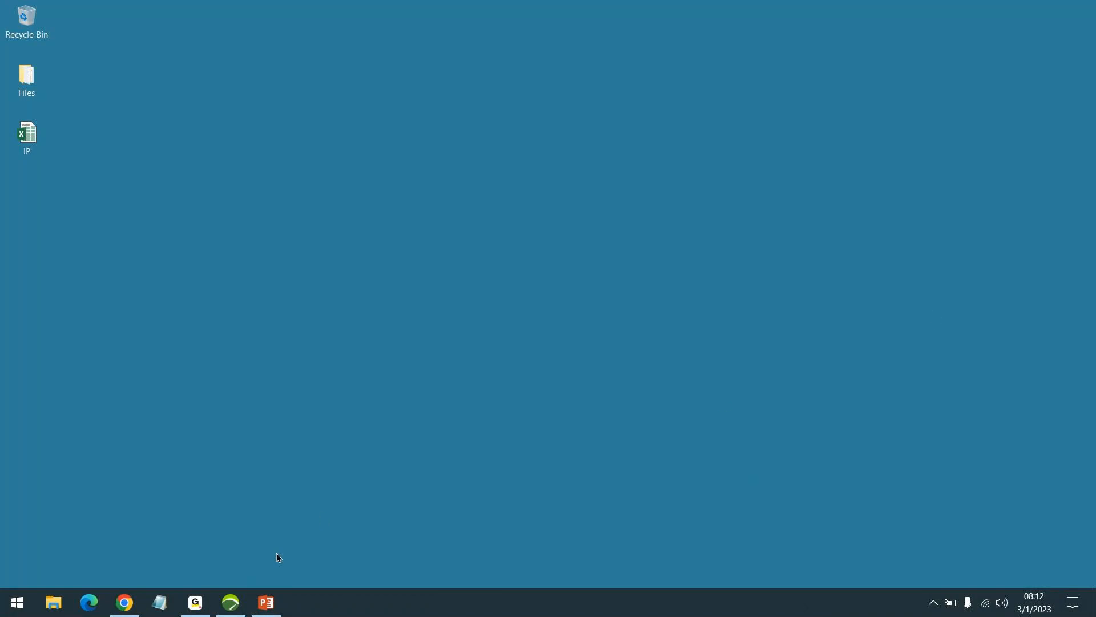
click(227, 607)
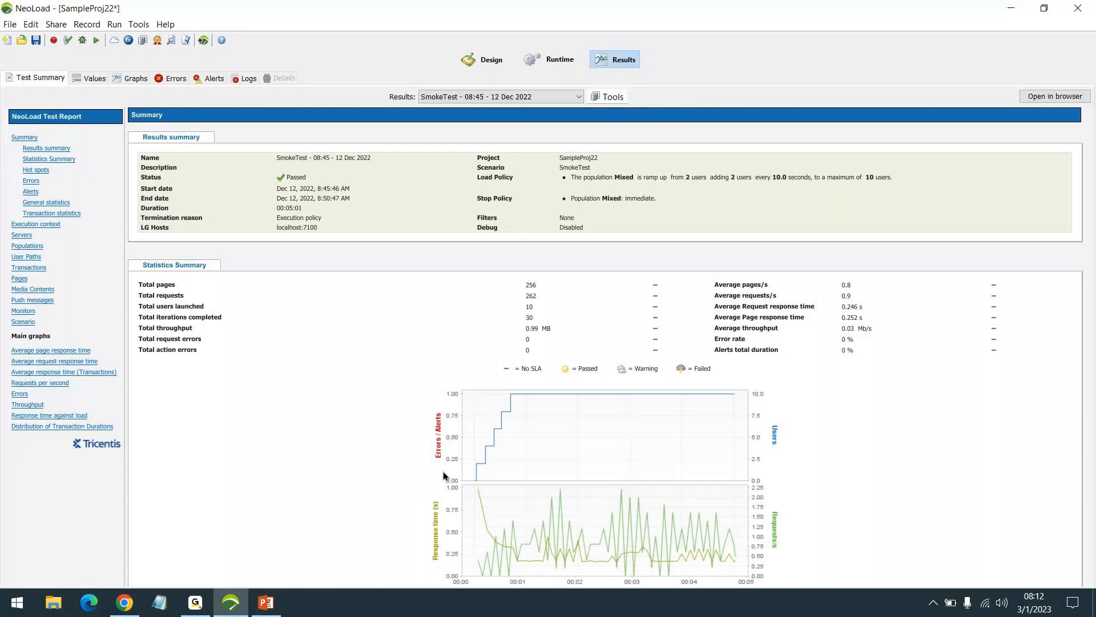
click(481, 59)
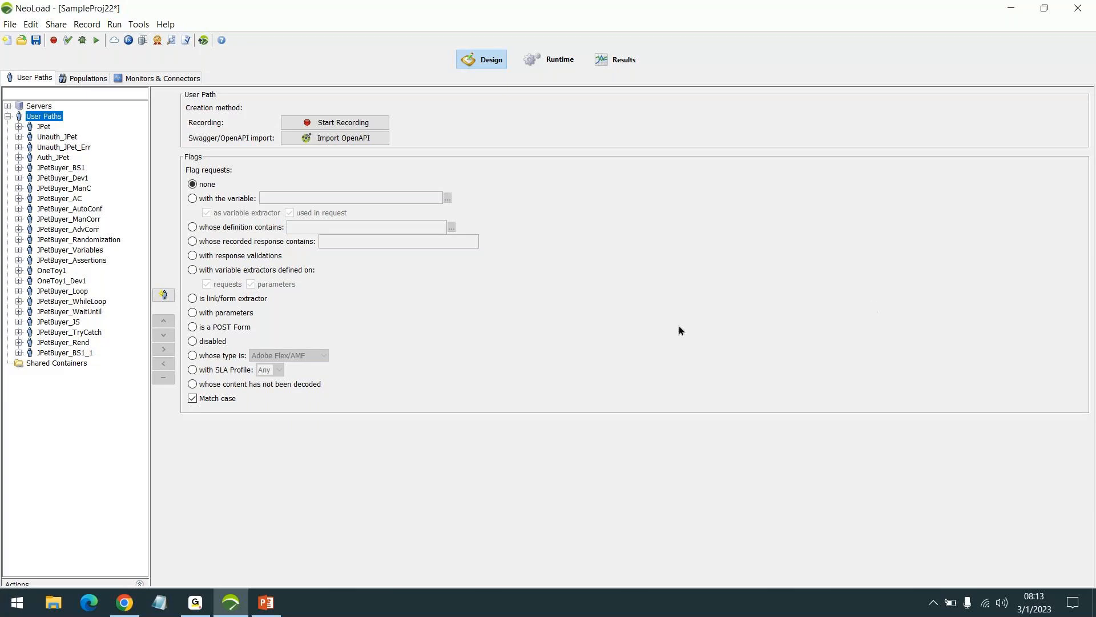
- Compare the Web and RealBrowser options for a new user path recording, and close the recording settings
click(347, 122)
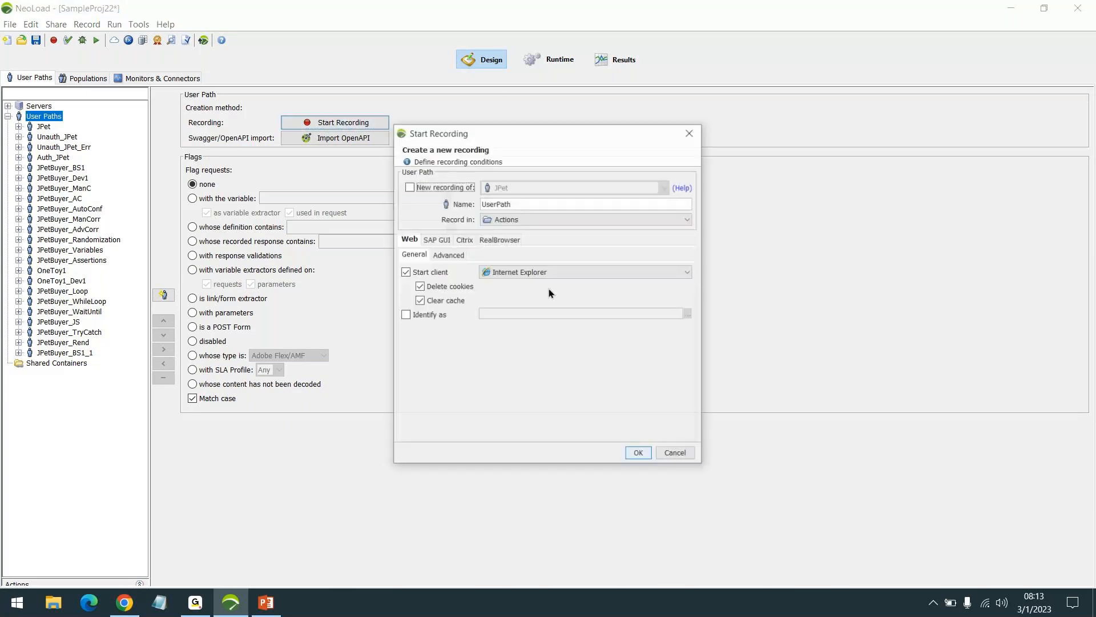
click(499, 240)
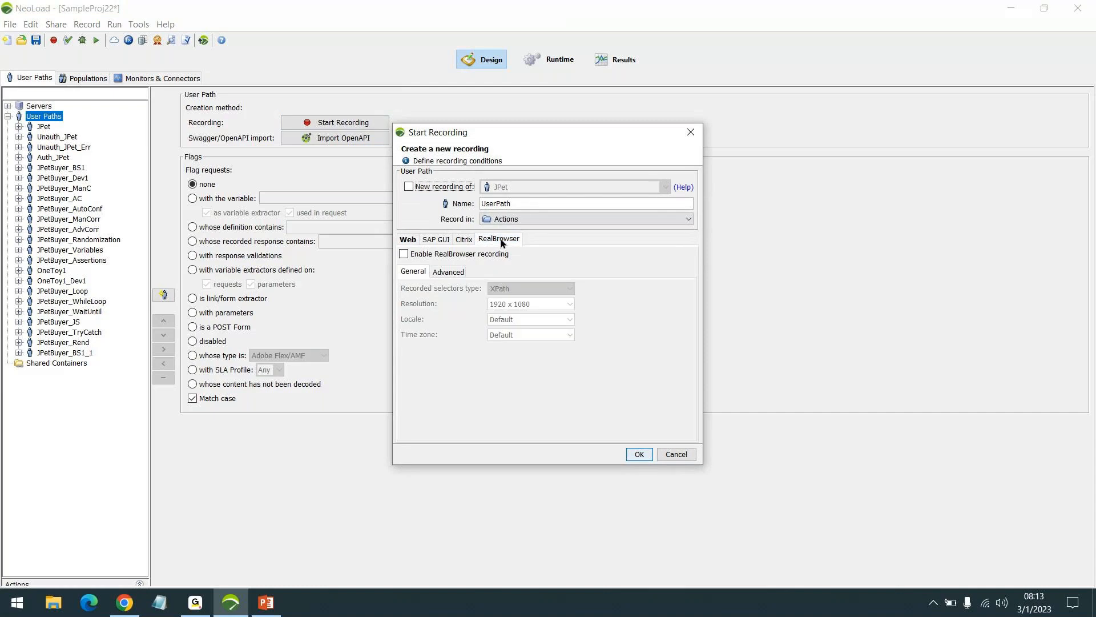
click(407, 243)
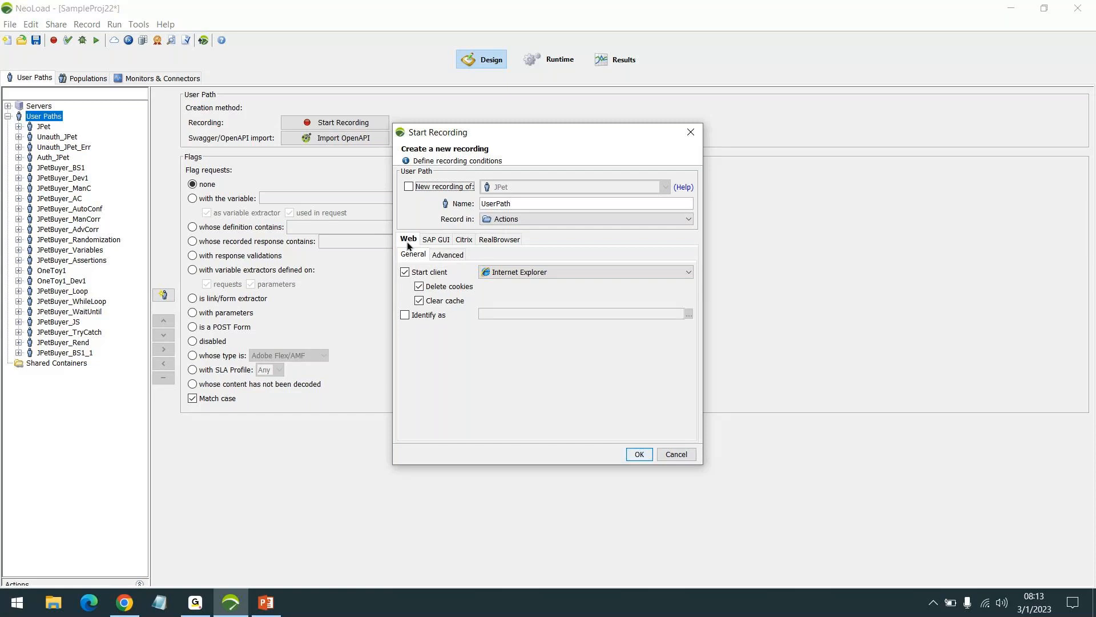
click(409, 243)
click(494, 240)
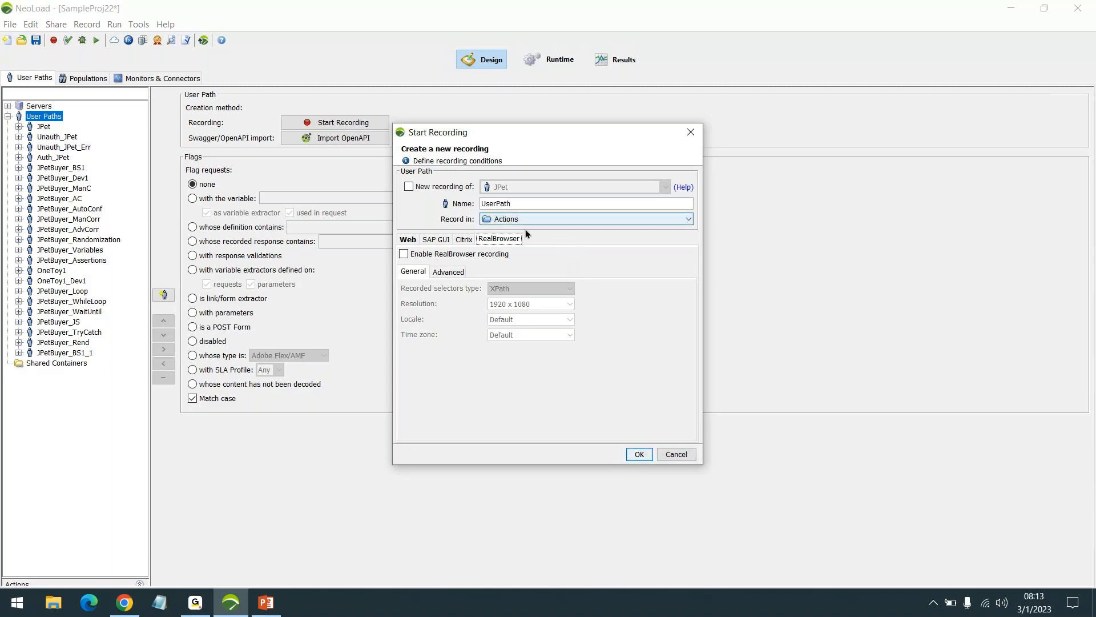
click(410, 243)
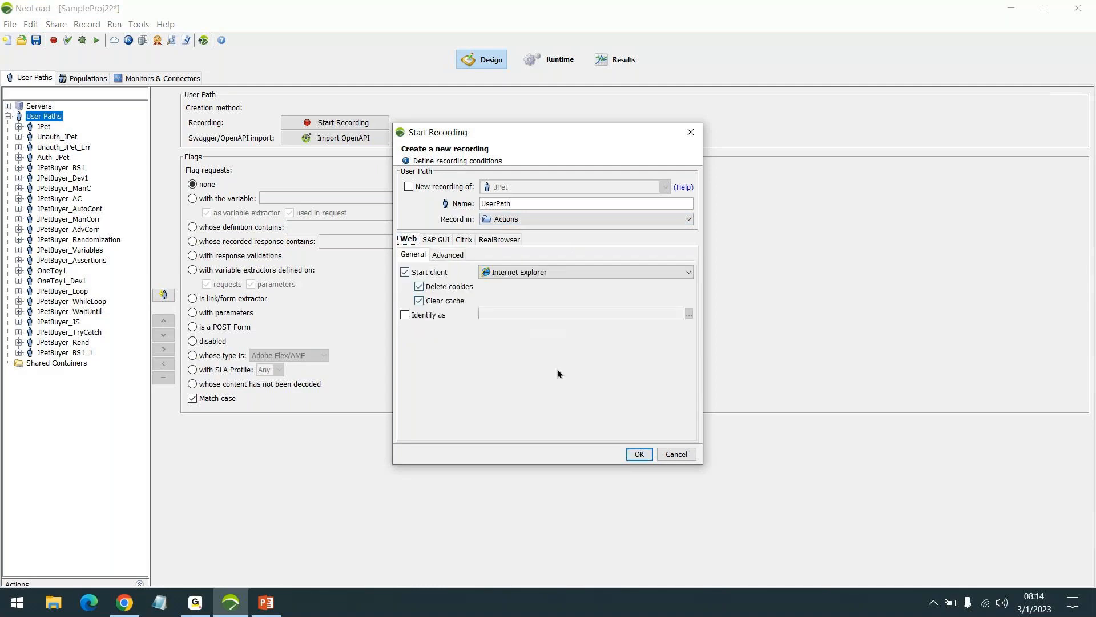
click(641, 455)
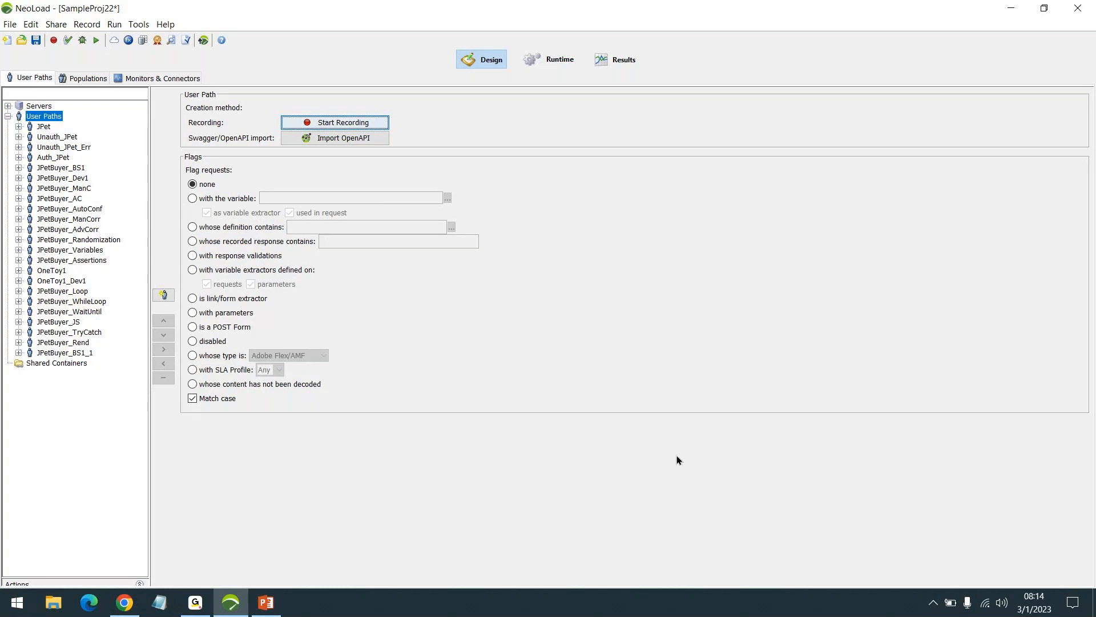
- Expand the JPet user path's actions, inspect the /actions/Catalog.action request under Launch, and collapse the path again
click(18, 126)
click(30, 147)
click(40, 157)
click(40, 178)
click(40, 199)
click(40, 219)
click(40, 229)
click(51, 168)
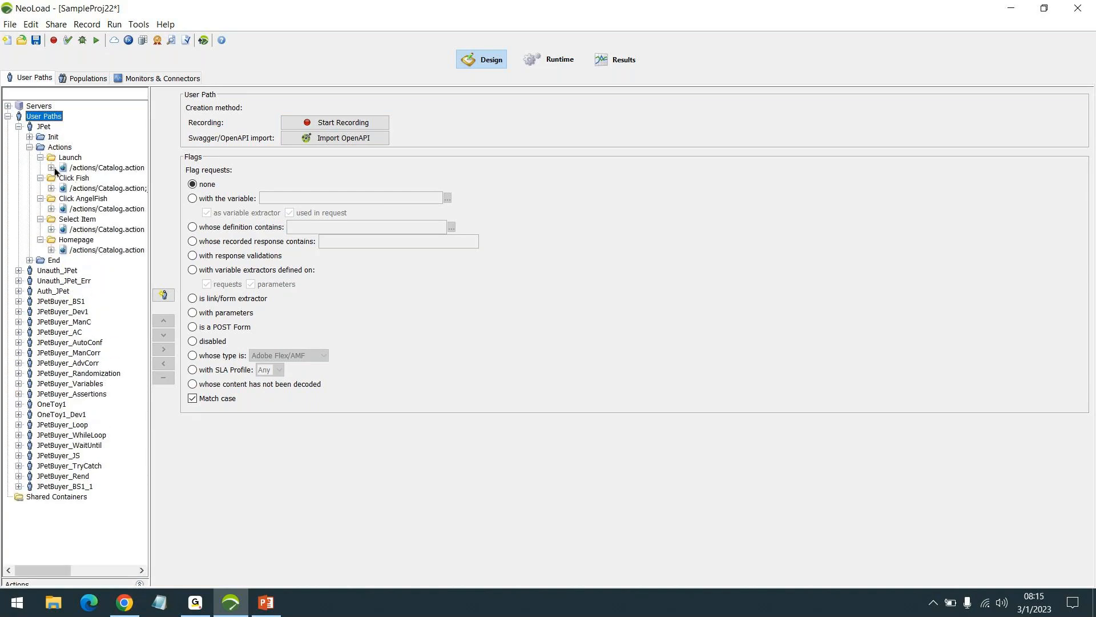
click(118, 178)
drag(143, 207, 237, 245)
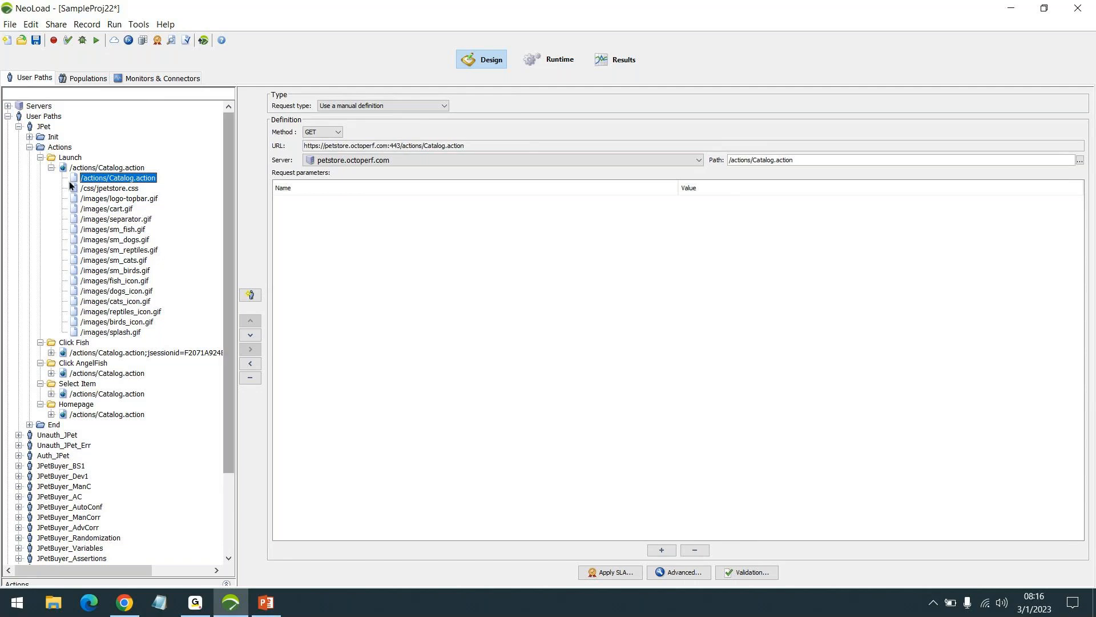
click(18, 126)
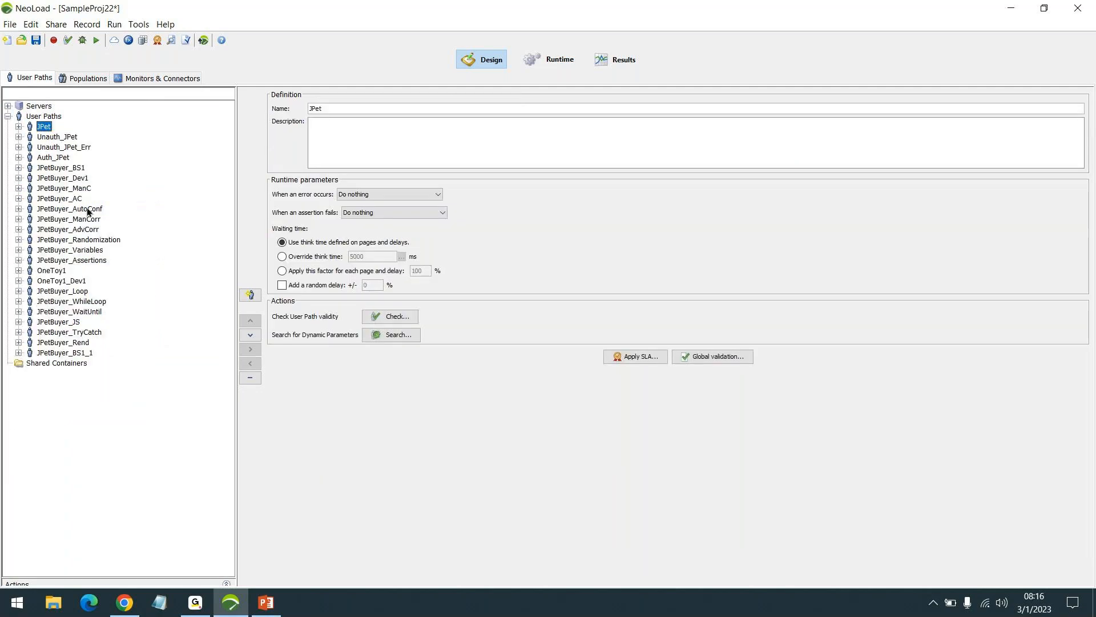
- Save the SampleProj22 project and close it
click(36, 40)
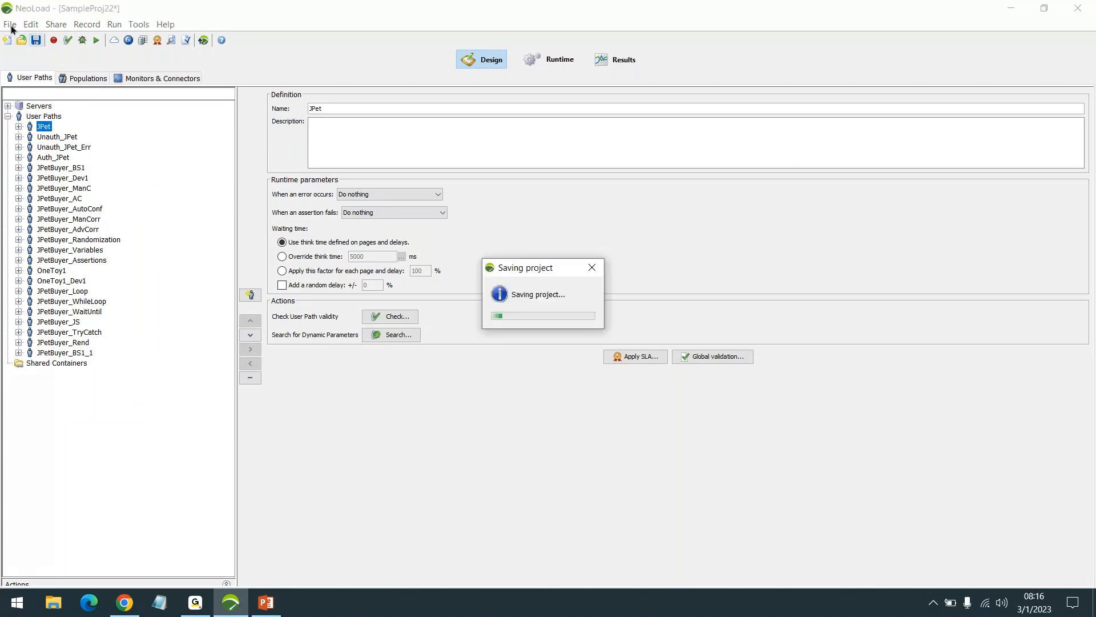
click(11, 26)
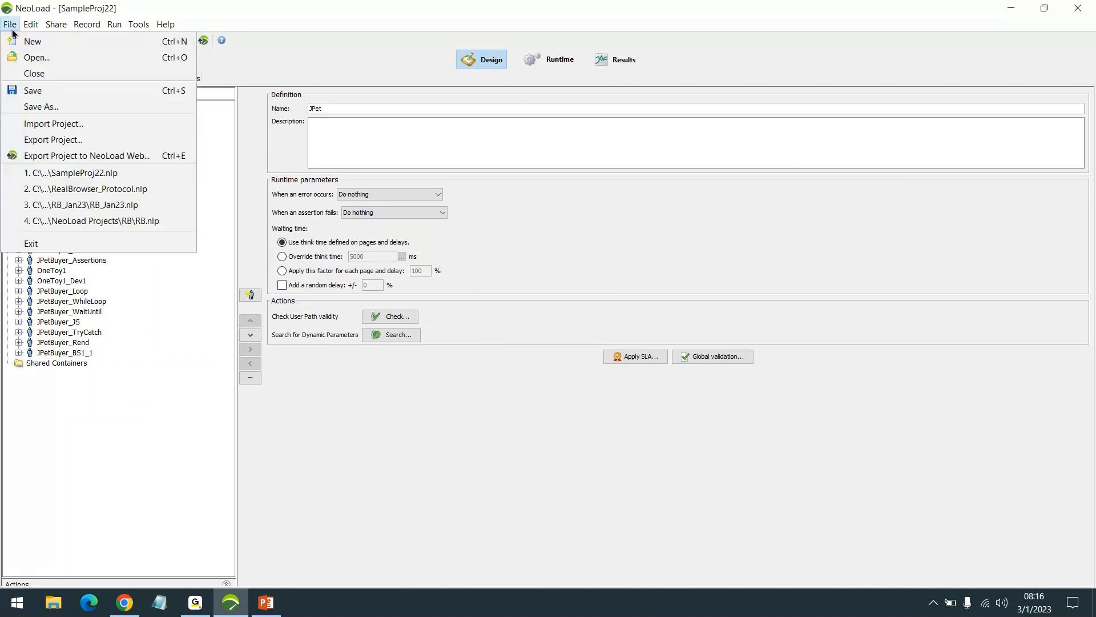
click(34, 73)
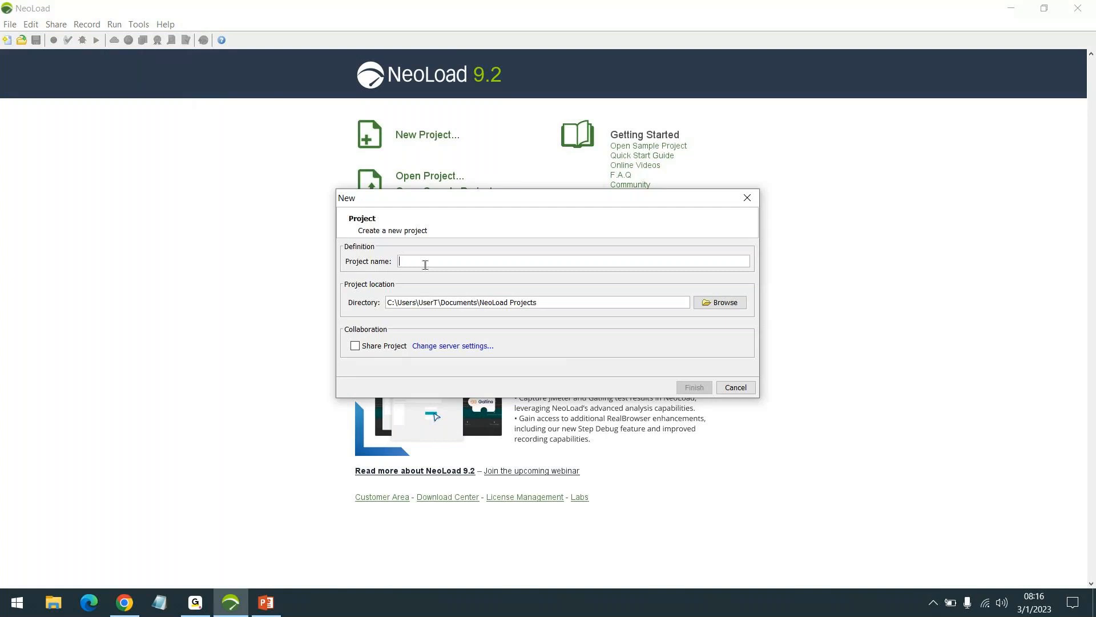
- Create a new project named Mar_23 in the default NeoLoad Projects directory
text(Mar_23)
click(704, 389)
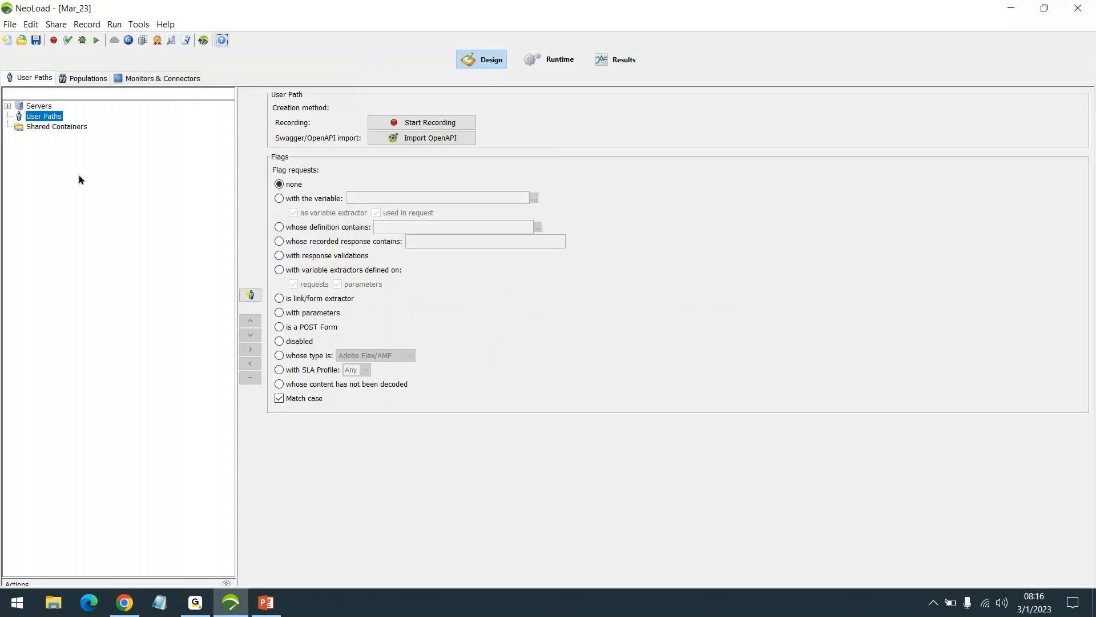
click(10, 24)
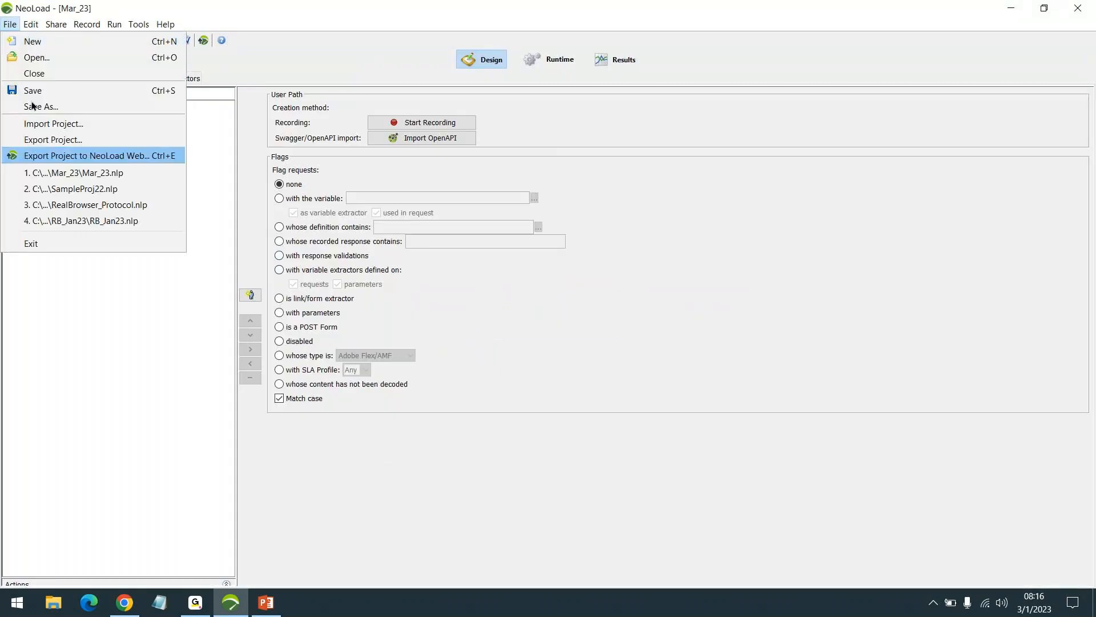
click(116, 480)
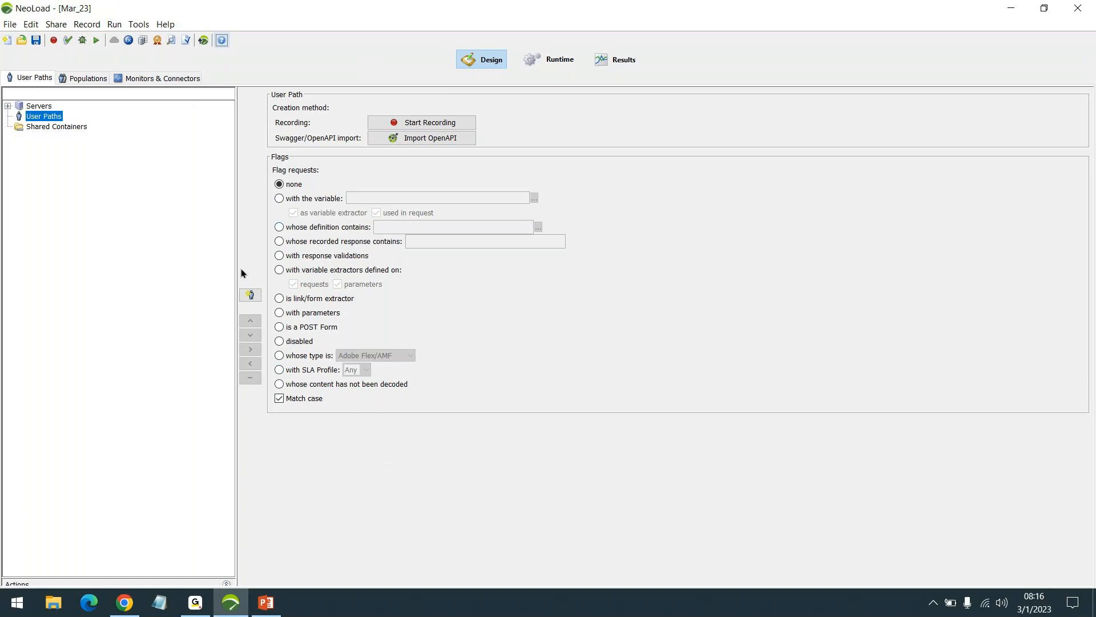
mouse_move(236, 266)
mouse_down()
mouse_move(208, 262)
mouse_move(227, 266)
mouse_up()
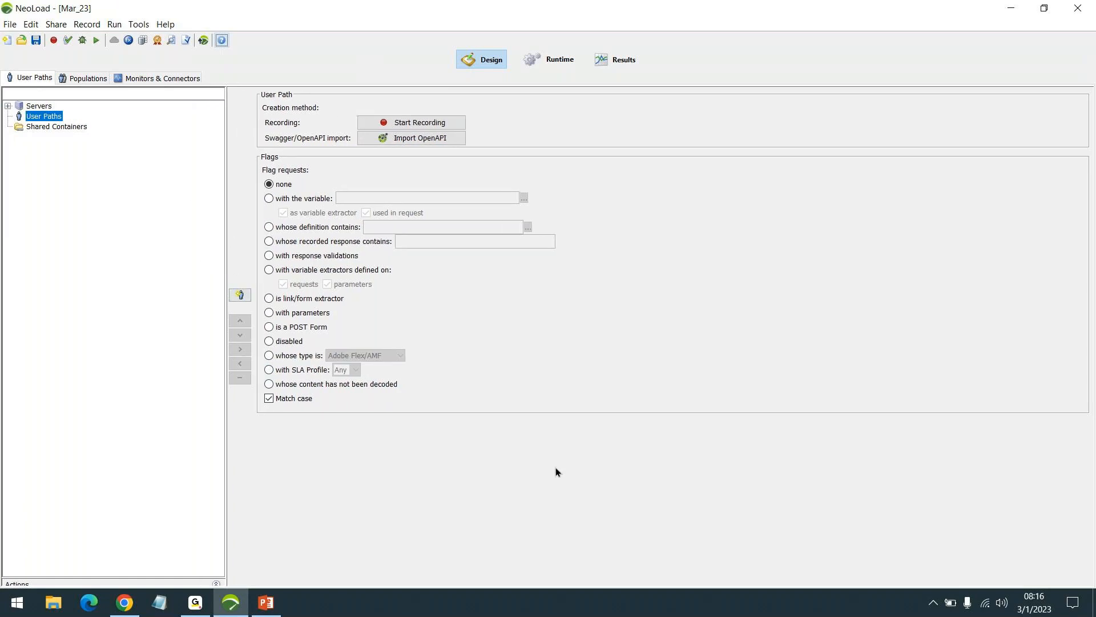
click(491, 613)
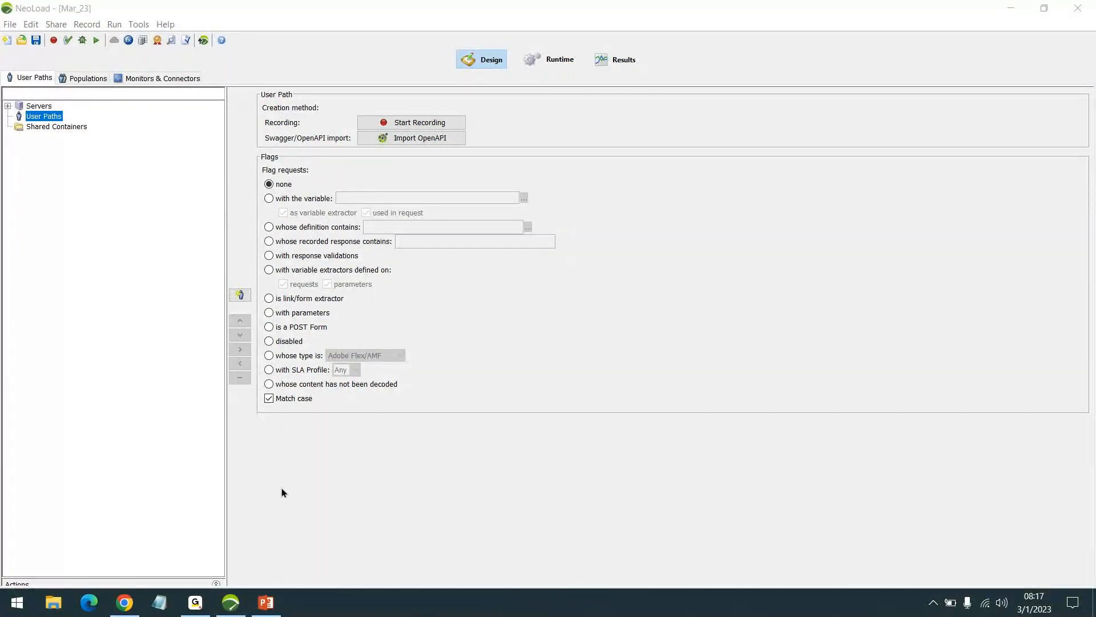
click(322, 469)
drag(226, 275, 210, 273)
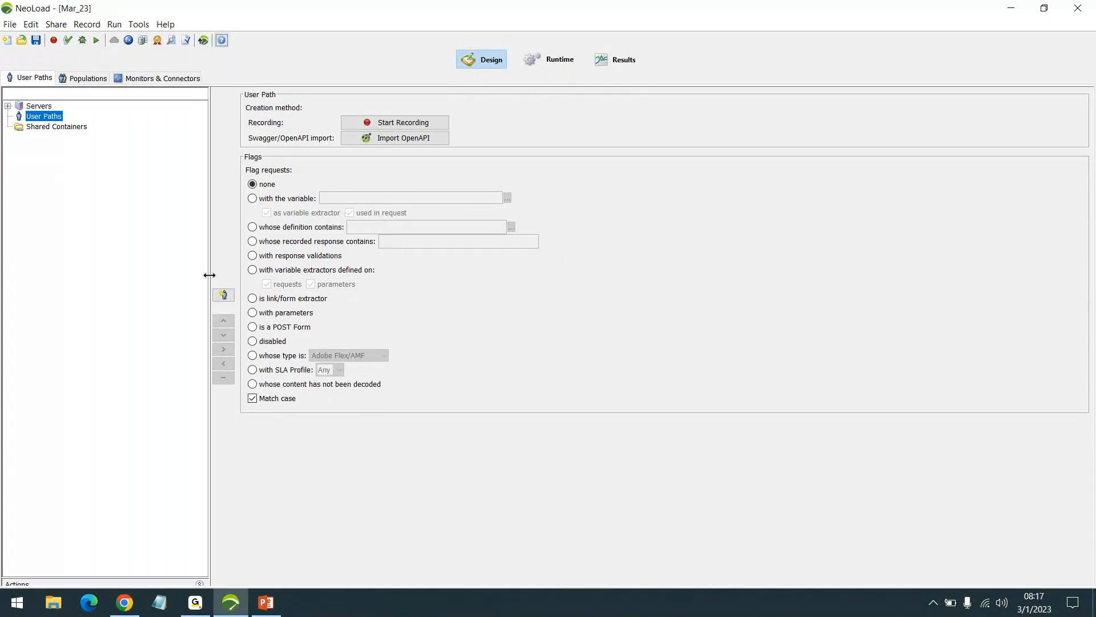
click(1075, 27)
click(1066, 40)
click(832, 611)
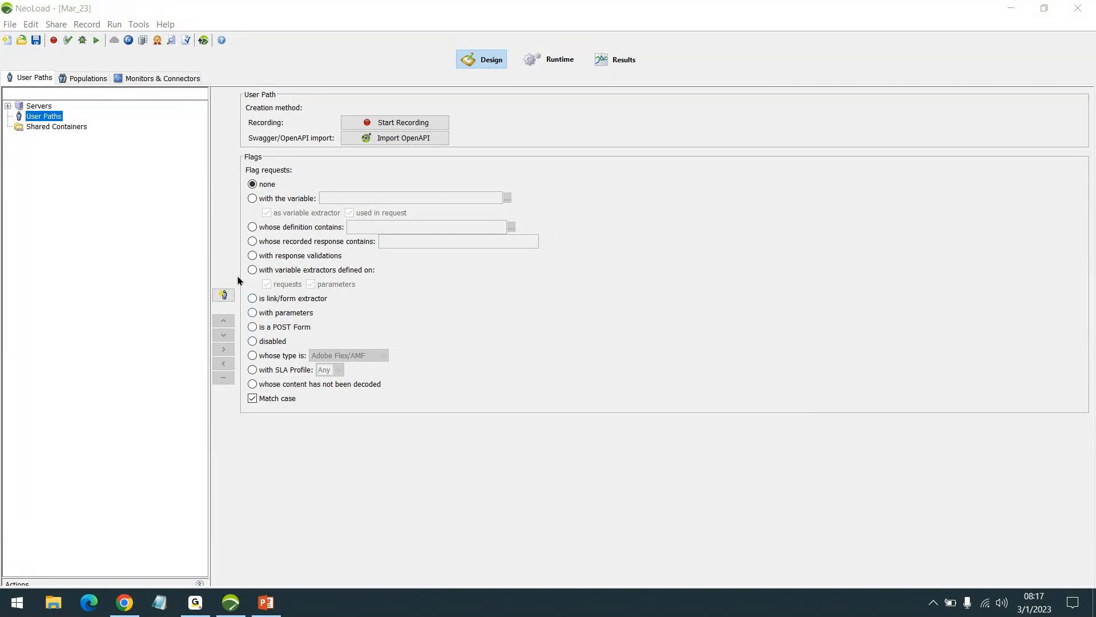
mouse_move(210, 218)
mouse_down()
mouse_move(181, 218)
mouse_move(200, 218)
mouse_up()
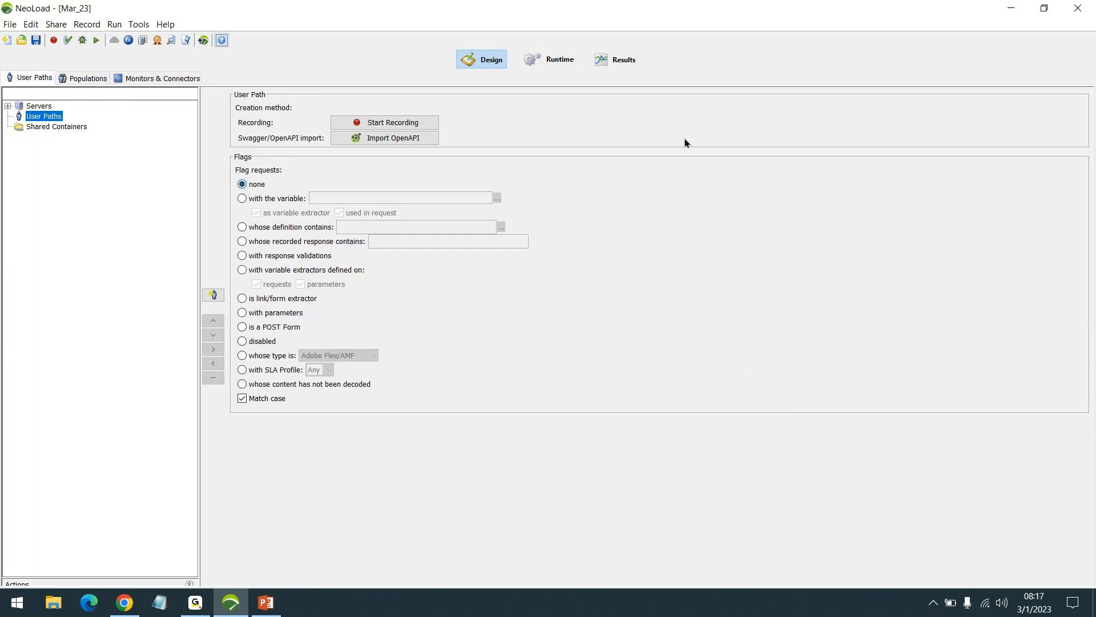
click(614, 64)
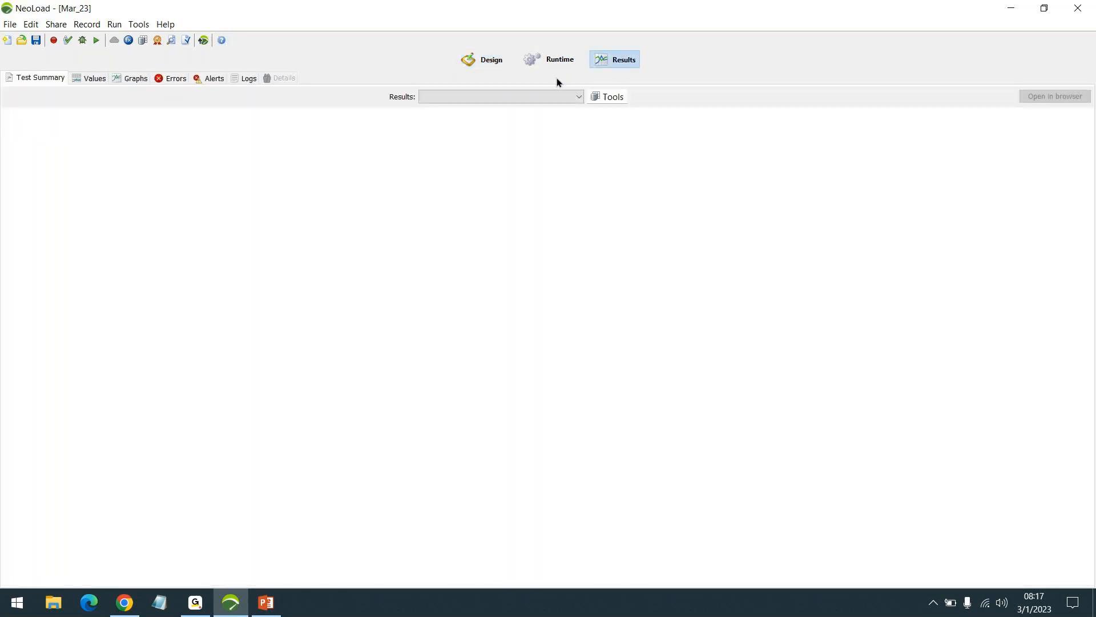
click(487, 66)
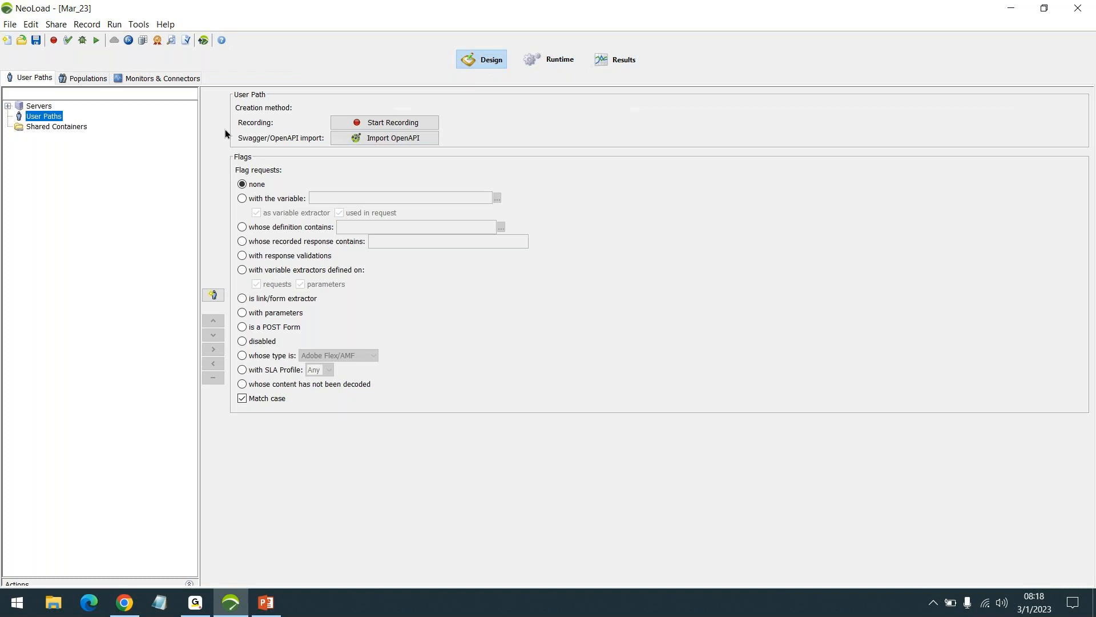
- Close NeoLoad and launch it again, and leave an empty Notepad window minimised
click(1072, 16)
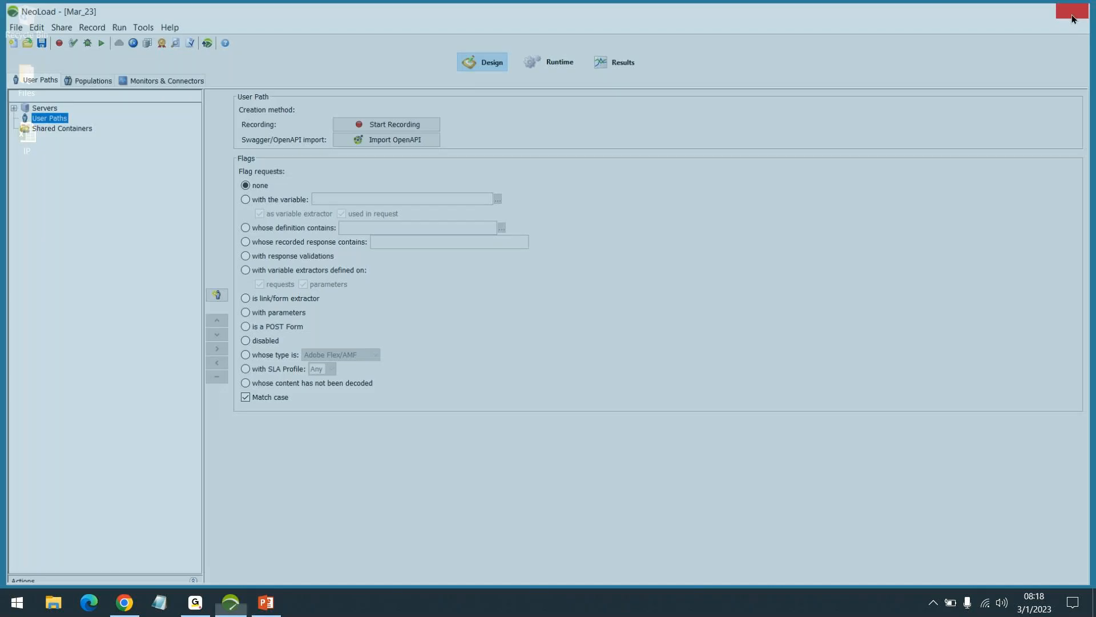
key(super)
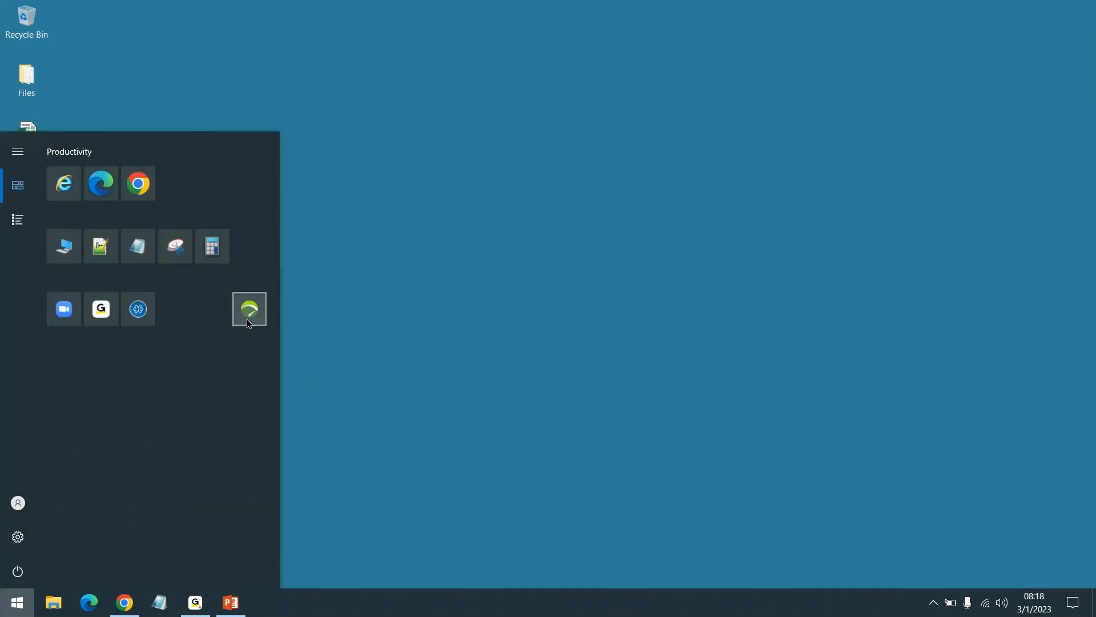
click(247, 314)
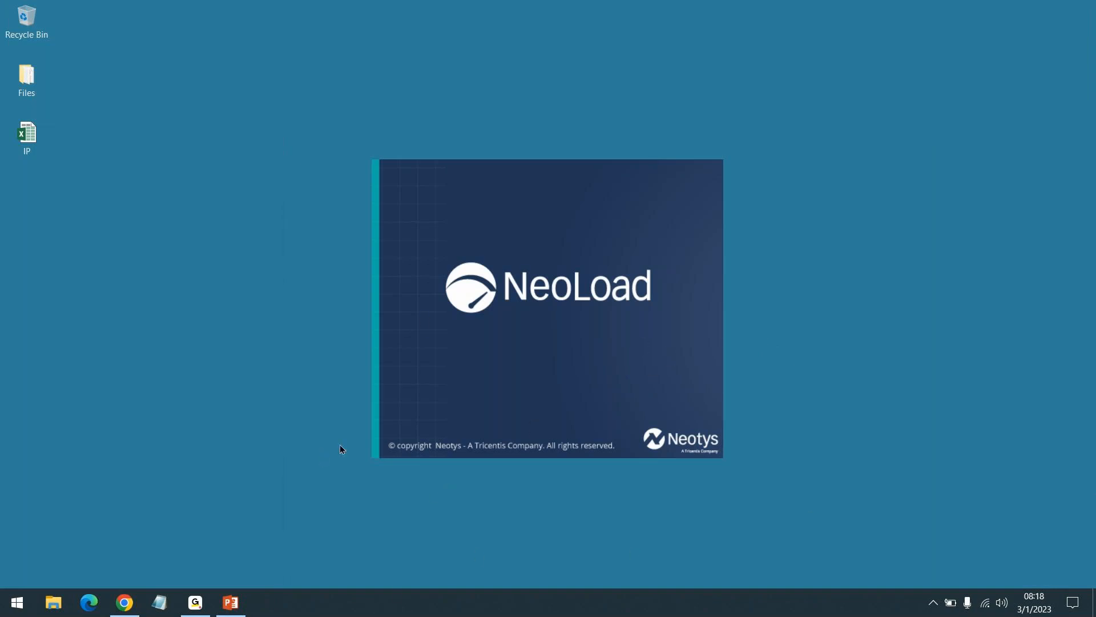
click(166, 604)
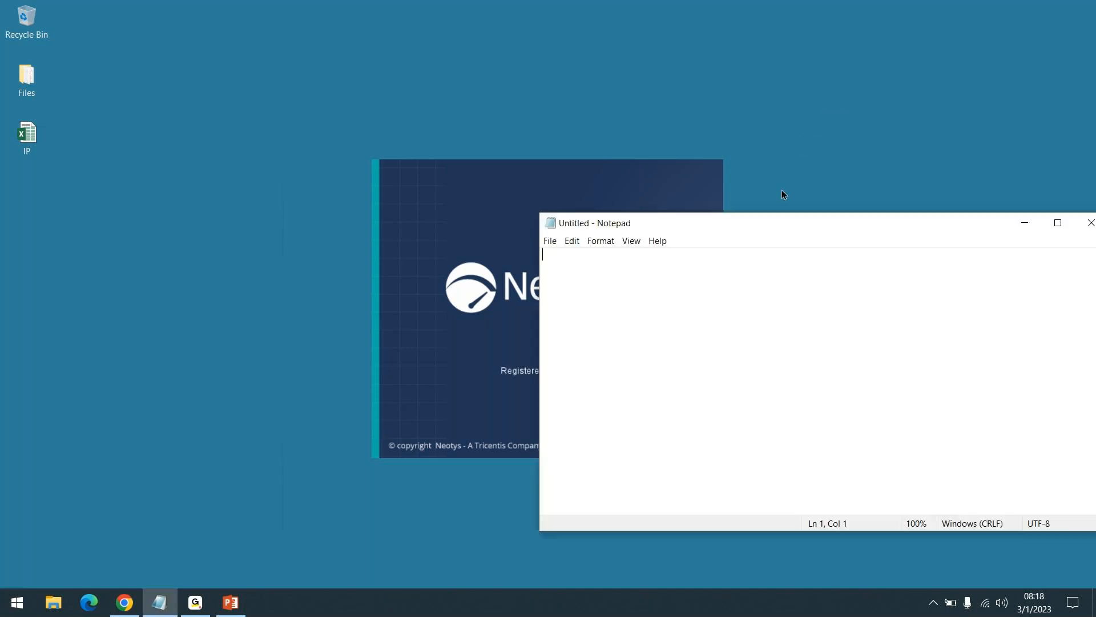
click(1022, 223)
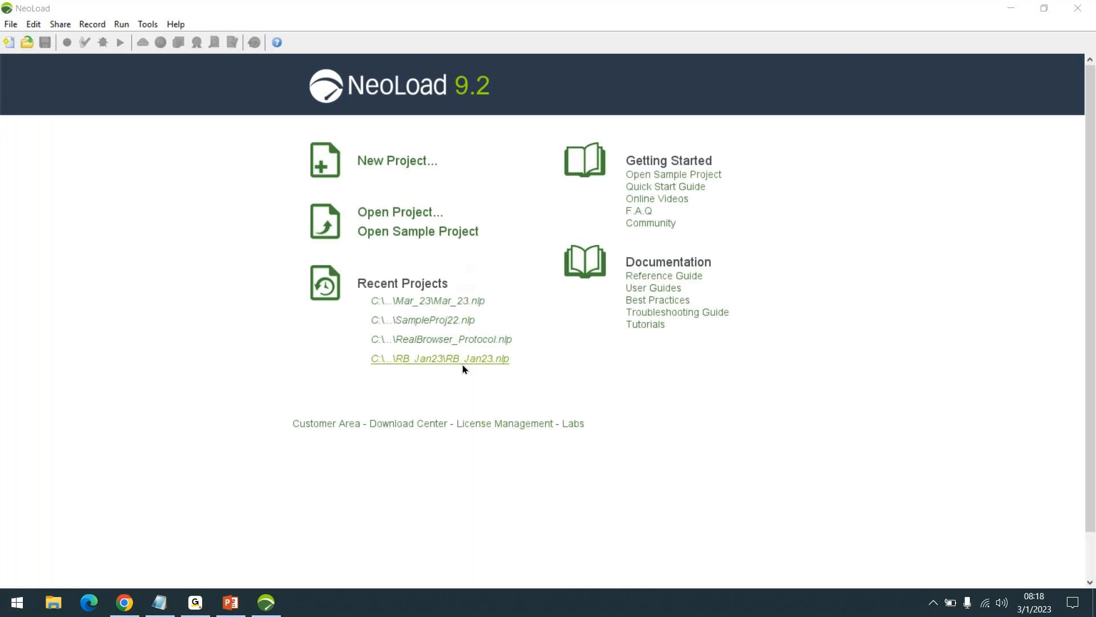
- Reopen the recent Mar_23 project and collapse its list of Actions
click(430, 301)
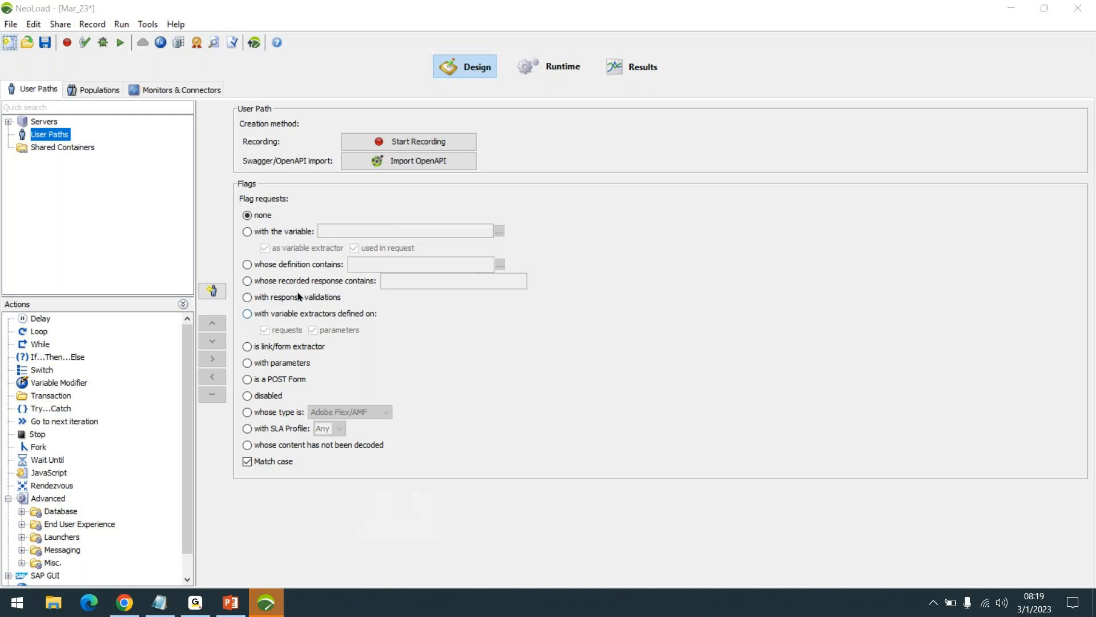
click(182, 304)
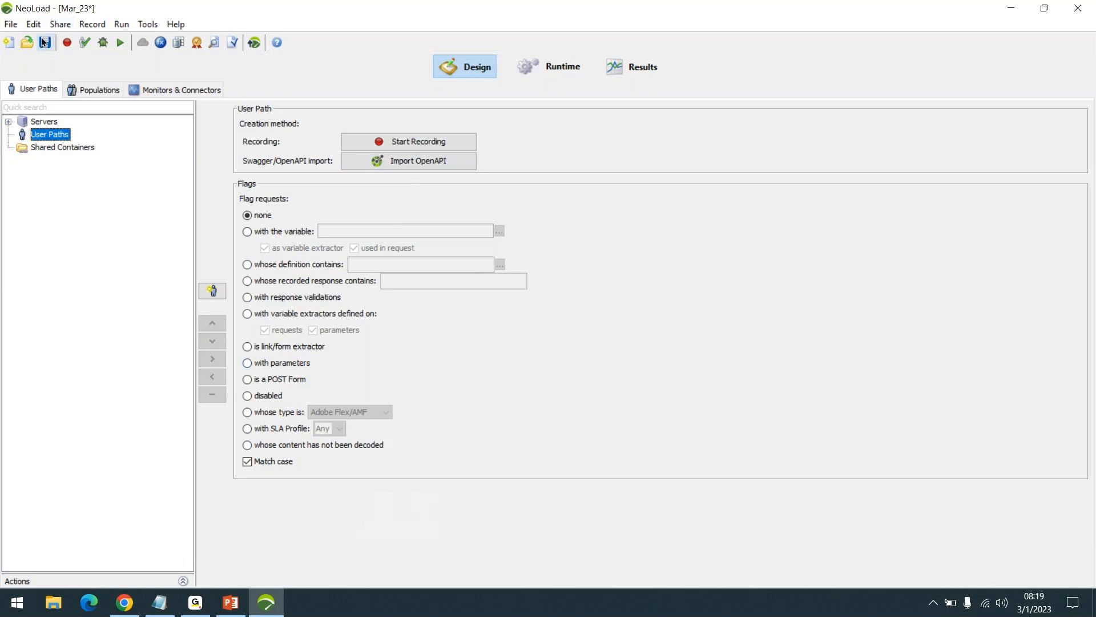
- Begin a new recording for the project's User Paths to bring up its recording conditions
click(11, 25)
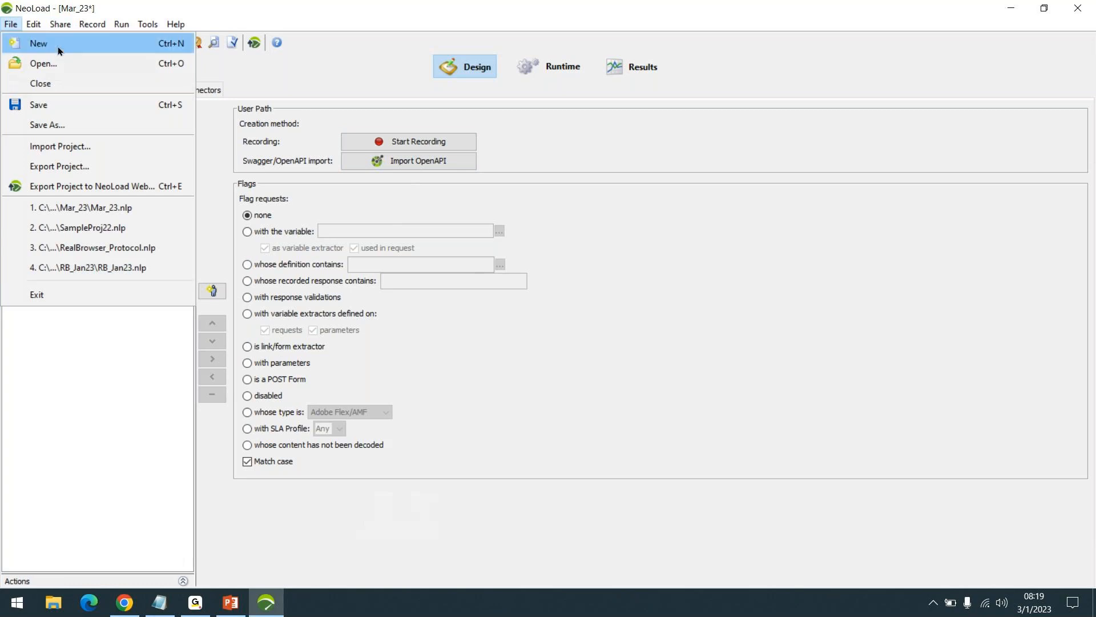
click(94, 514)
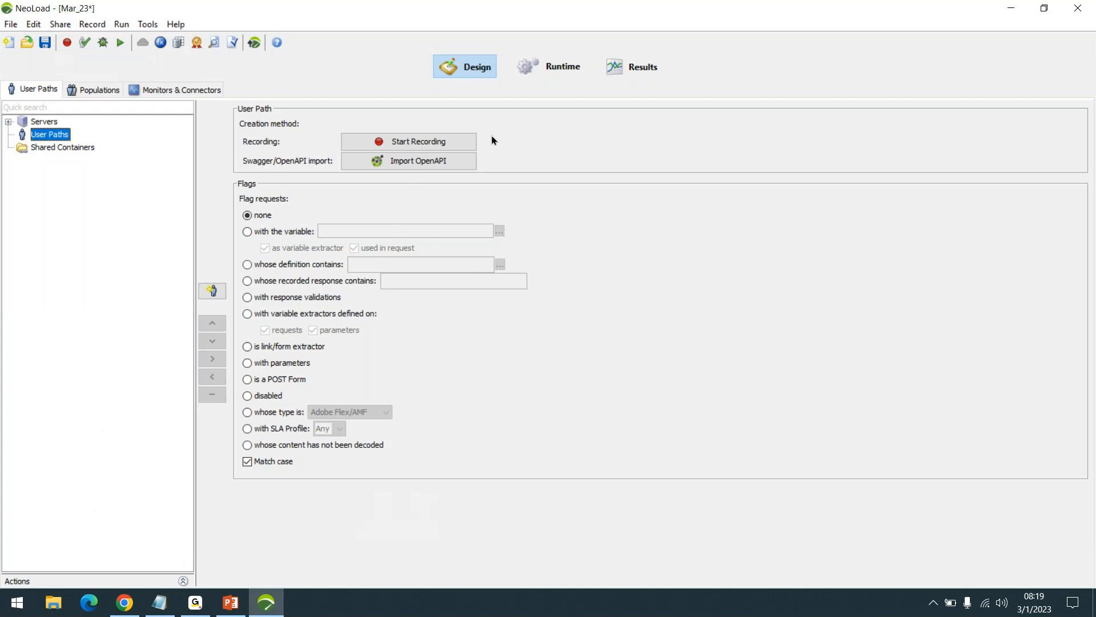
click(444, 143)
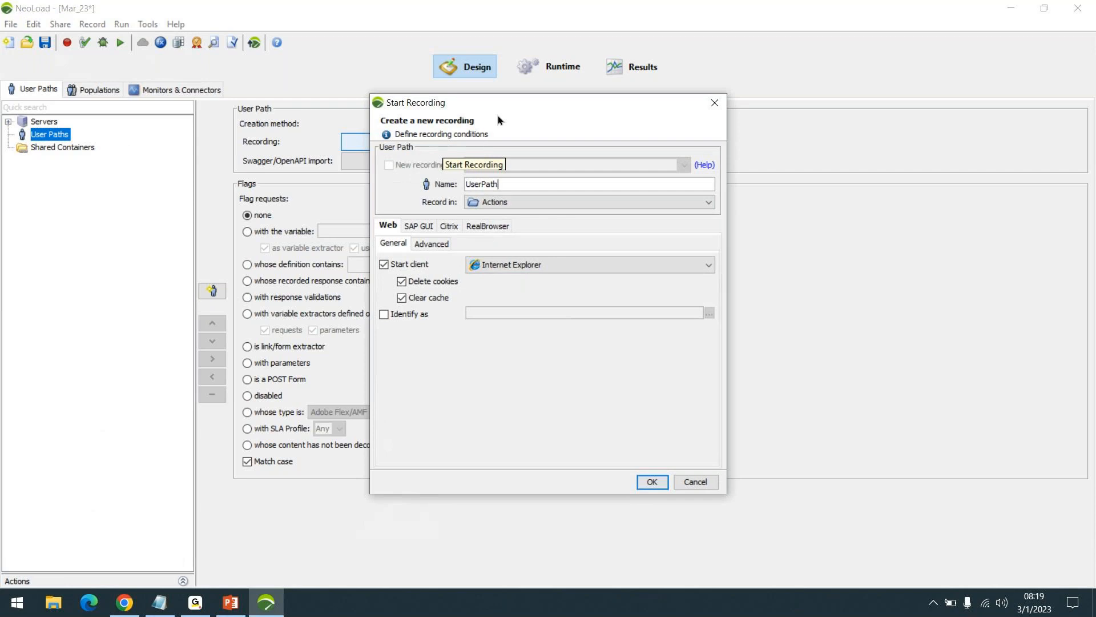
- Switch to Chrome and browse the JPetStore demo through Fish, product FI-SW-01 and item EST-1, returning to its home page
key(Return)
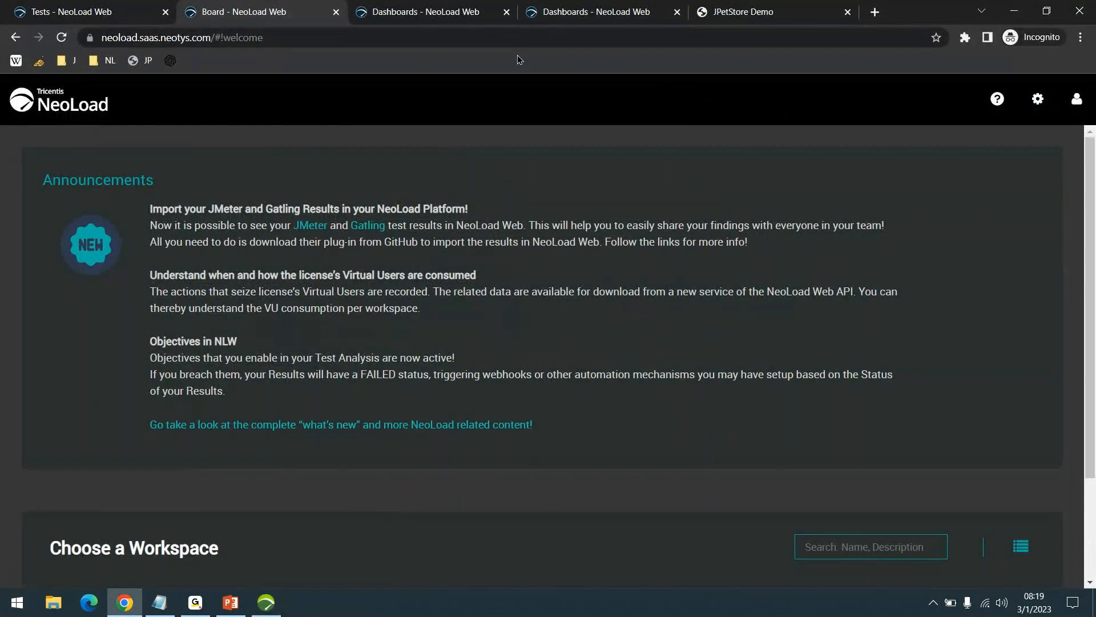
click(759, 11)
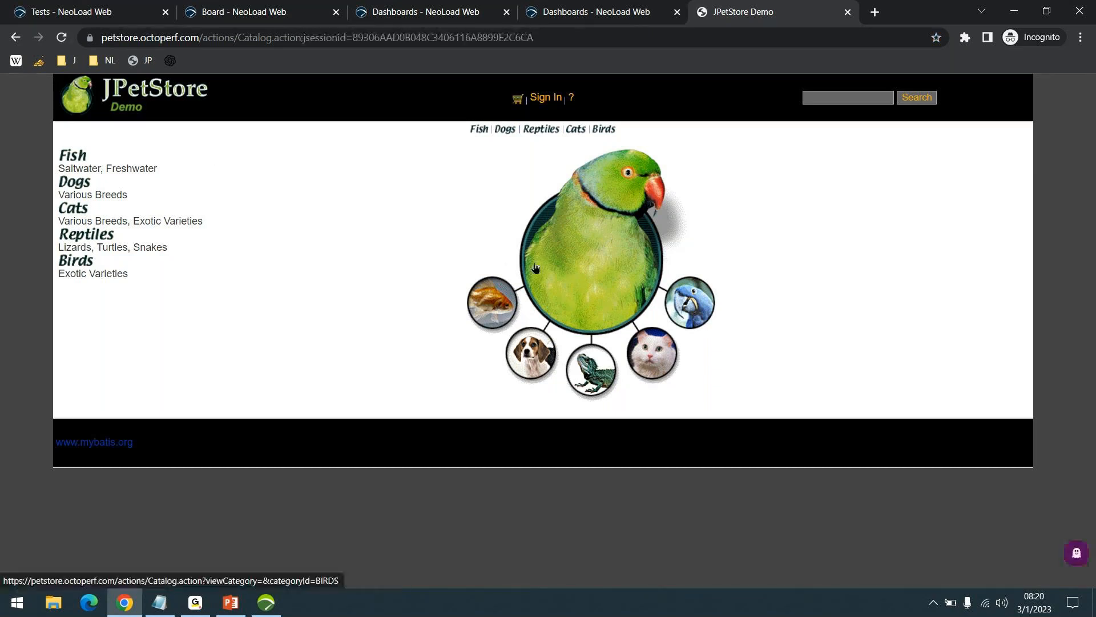
click(156, 91)
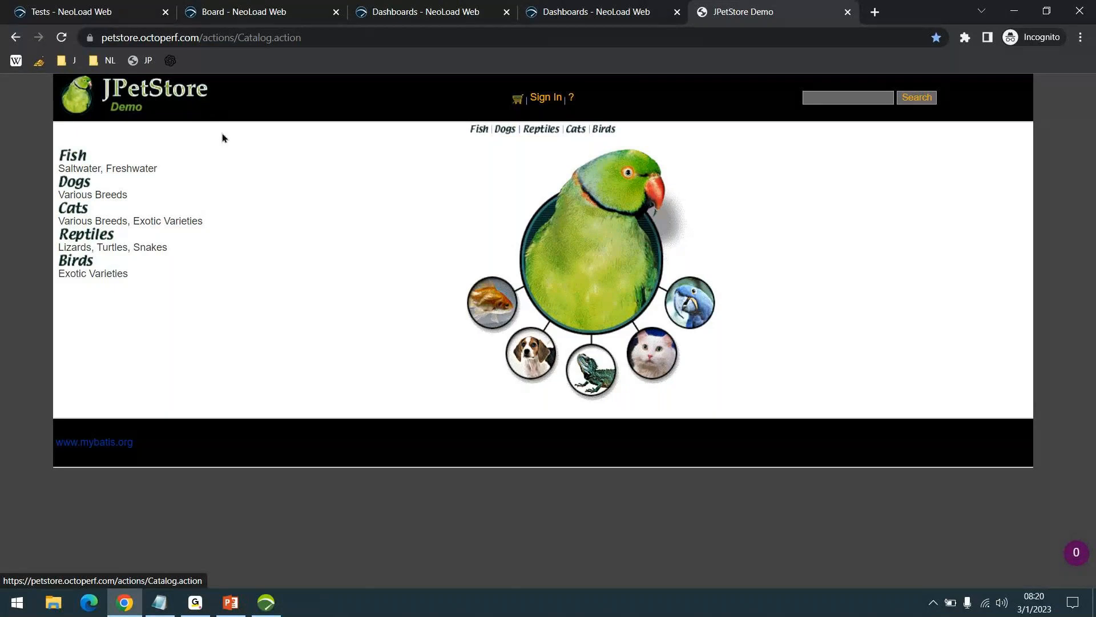
click(71, 154)
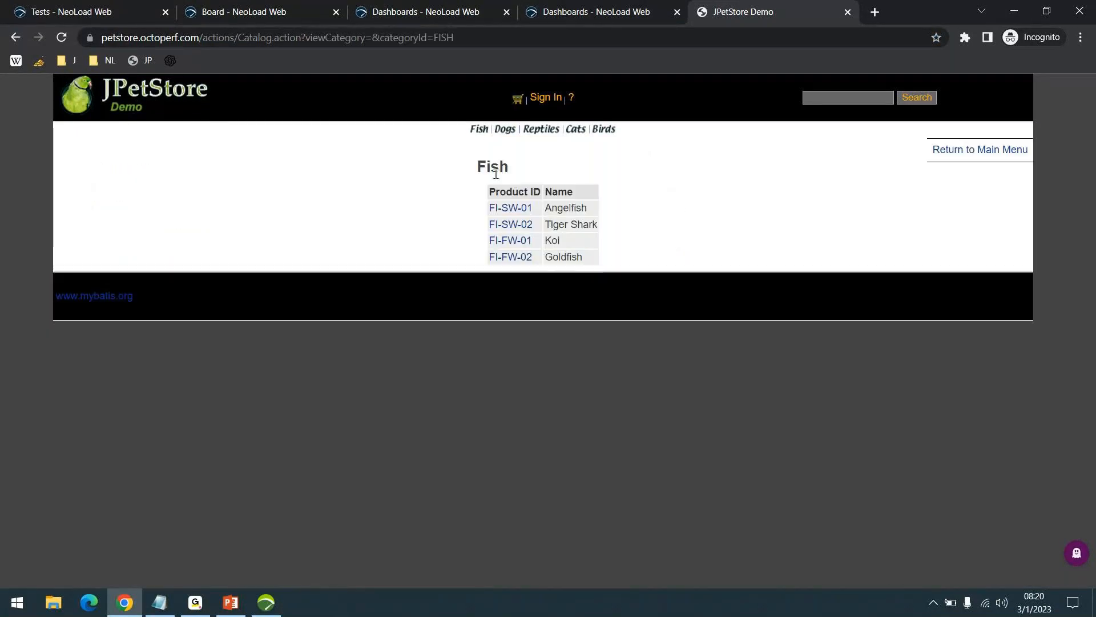
click(504, 212)
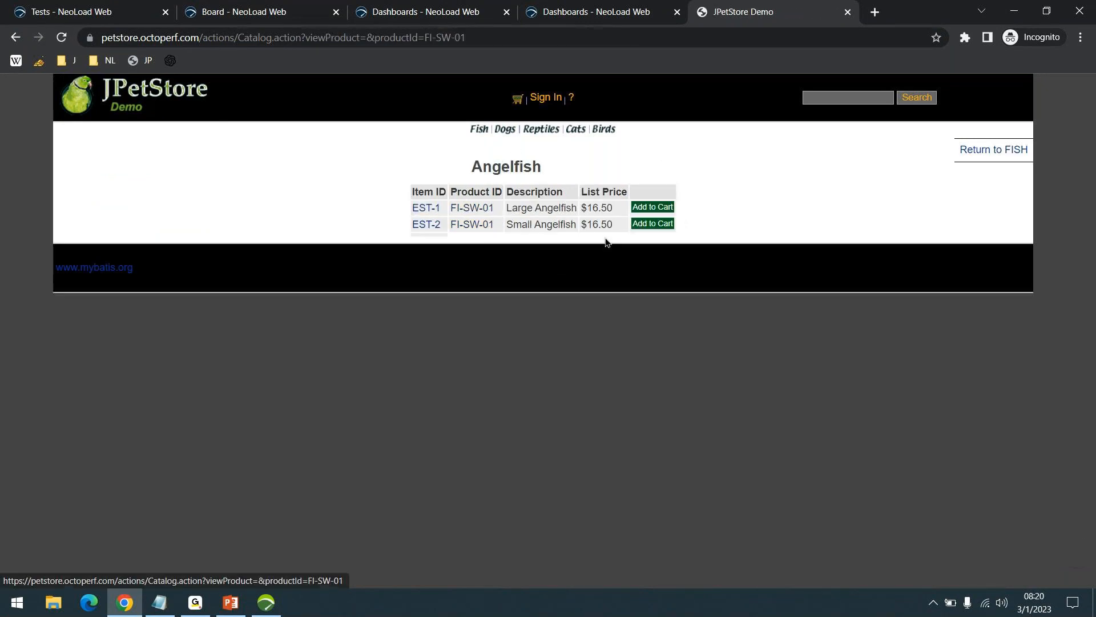
click(436, 206)
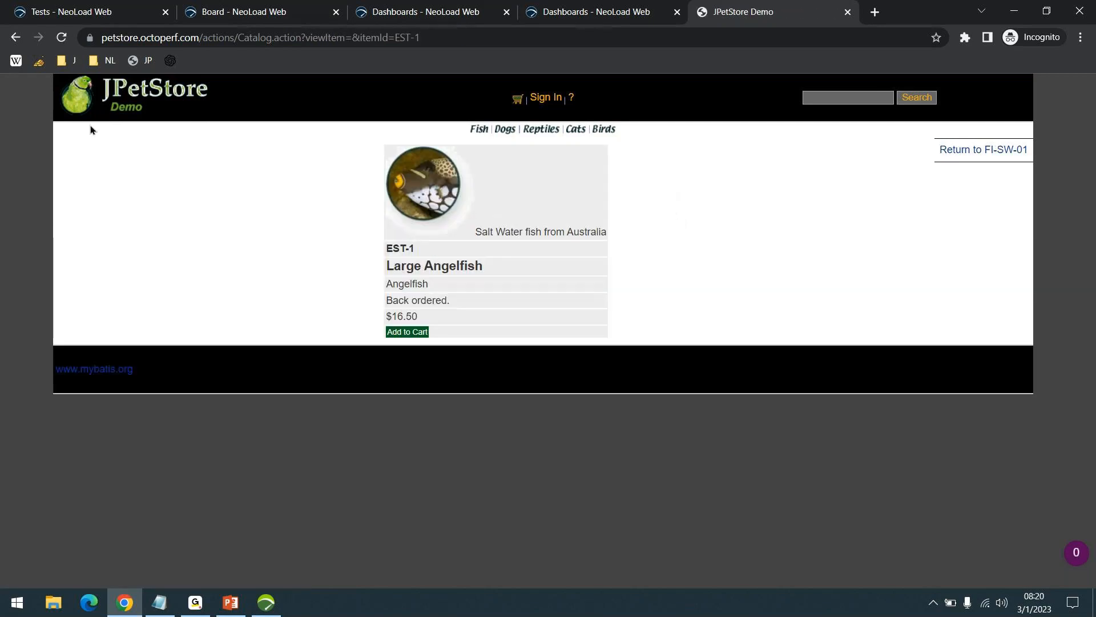
click(133, 101)
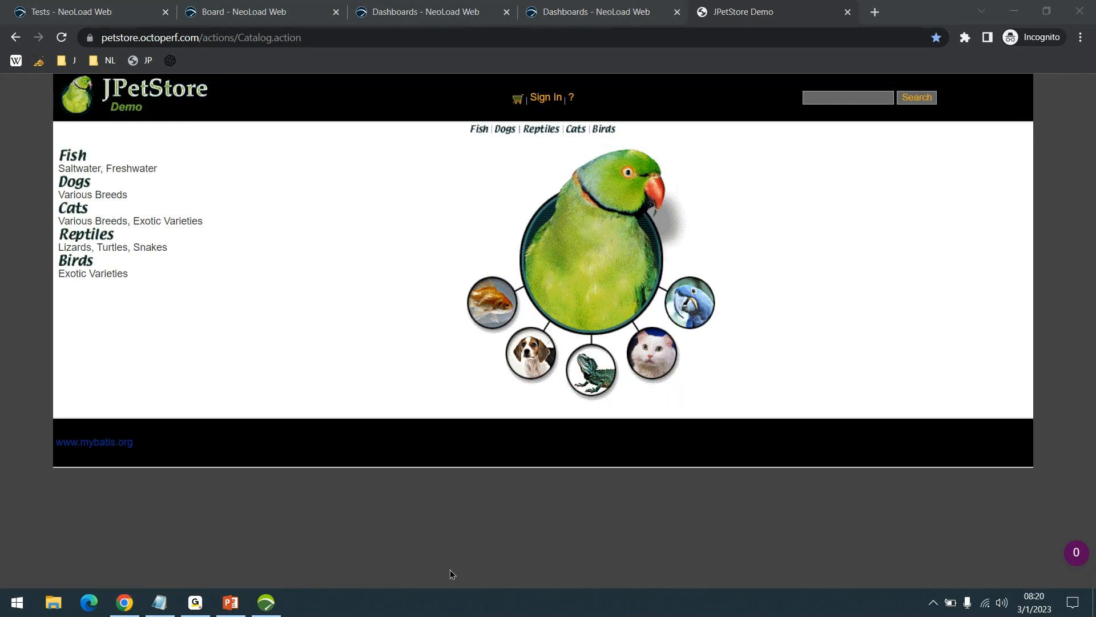
- Switch back to NeoLoad and start a web recording of a user path named JPet with Microsoft Edge as the client
click(266, 602)
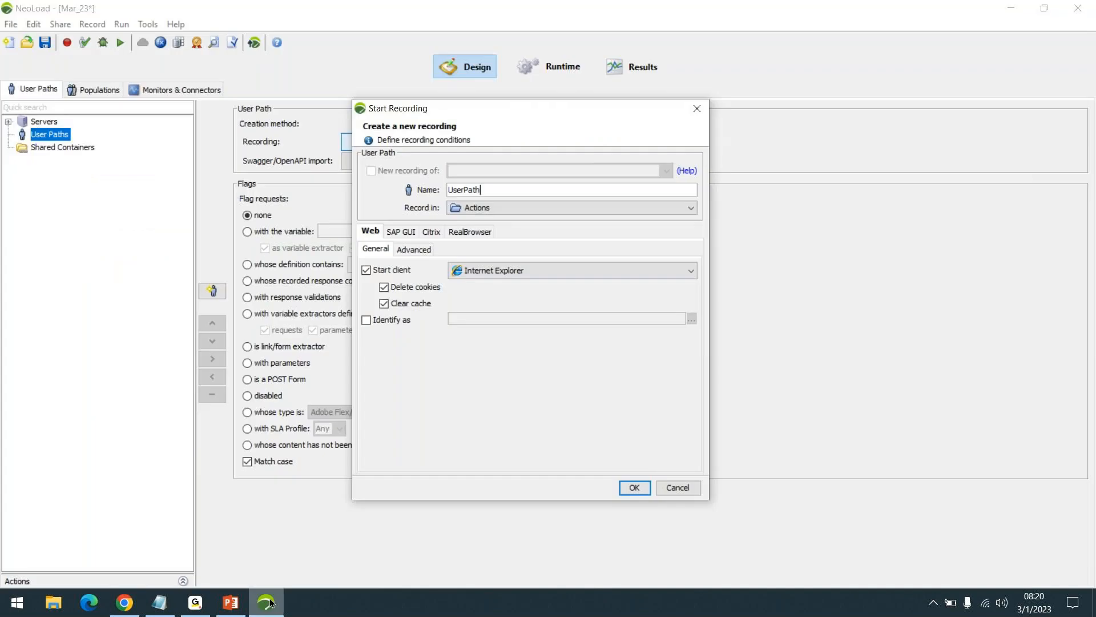
double_click(493, 189)
text(JPet)
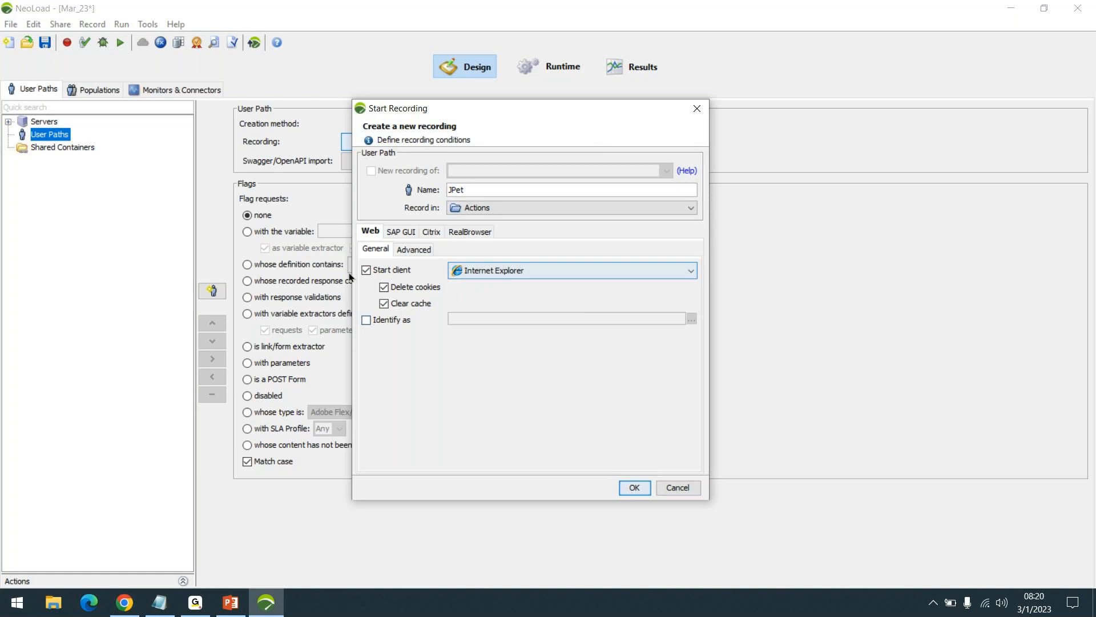
click(375, 231)
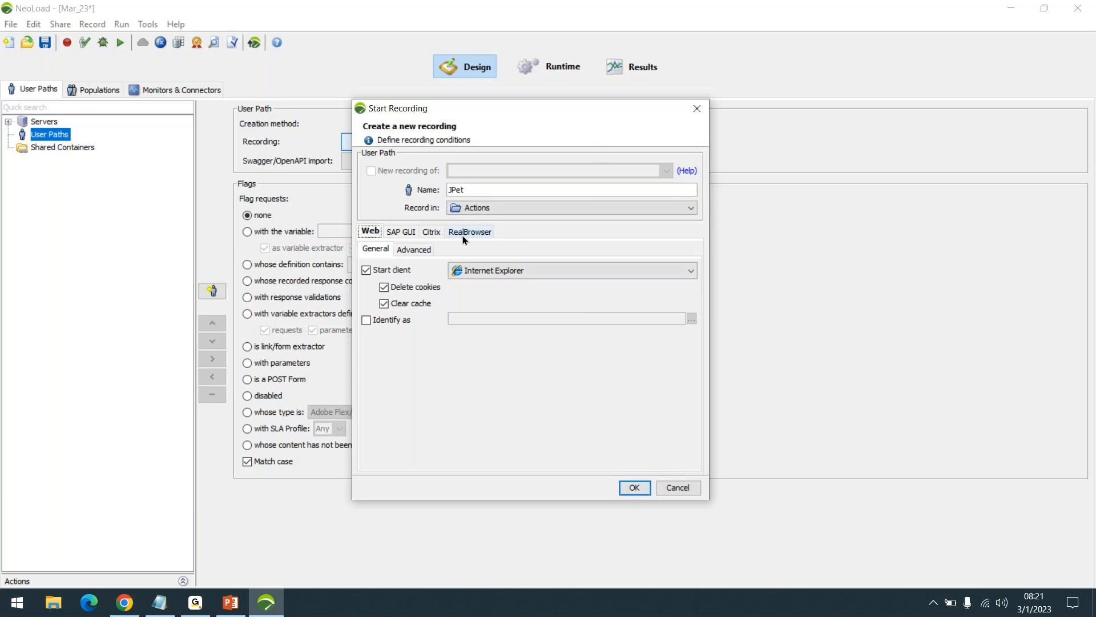
click(535, 276)
click(502, 324)
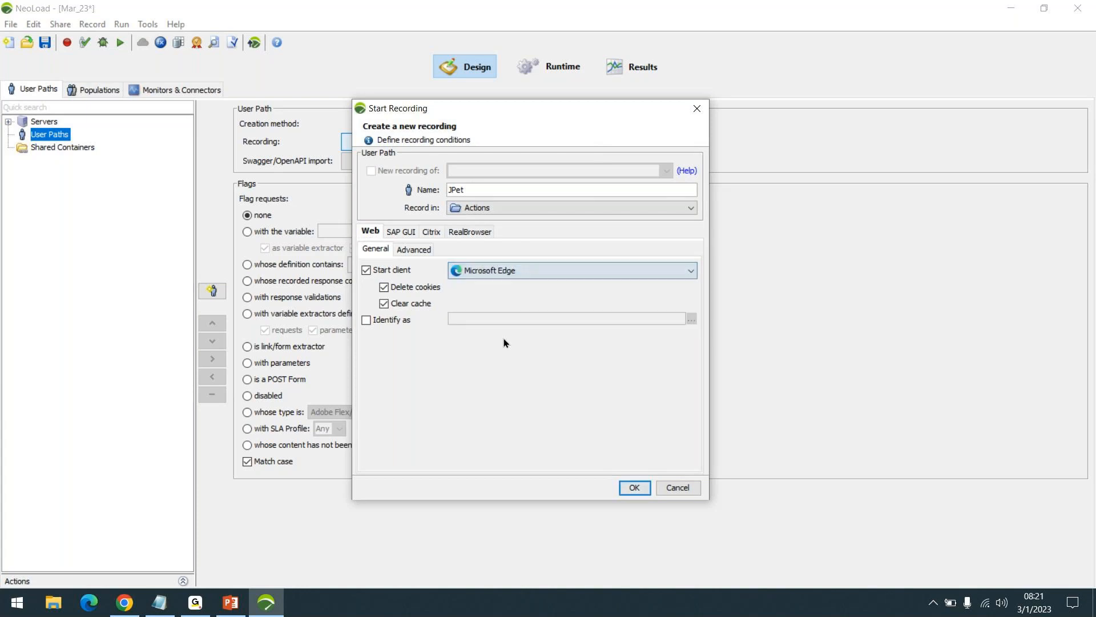
click(525, 270)
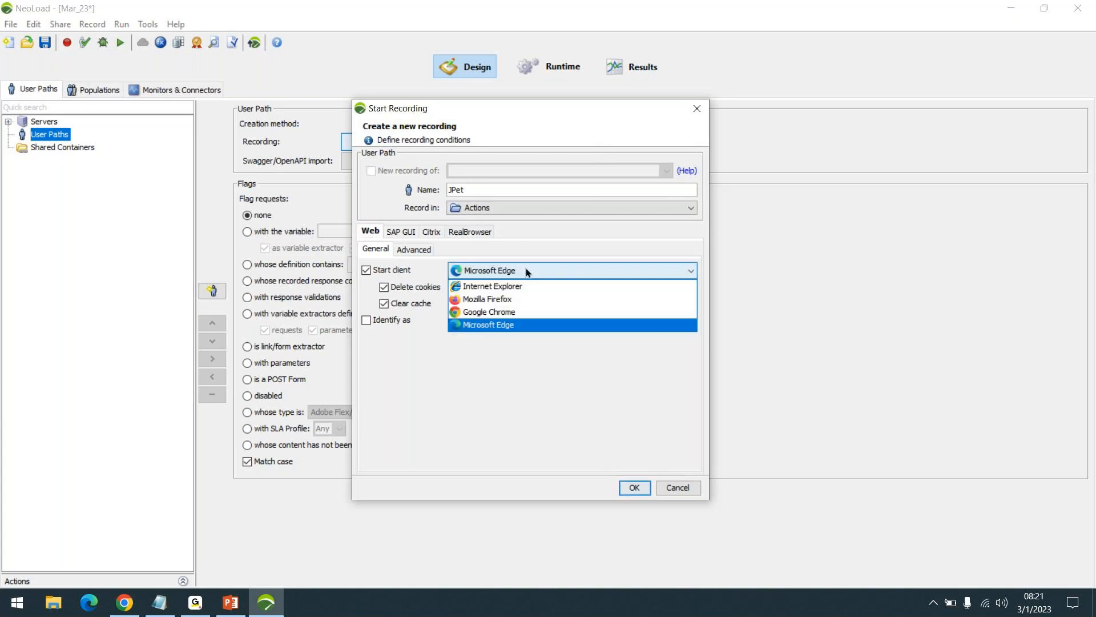
click(474, 325)
click(638, 489)
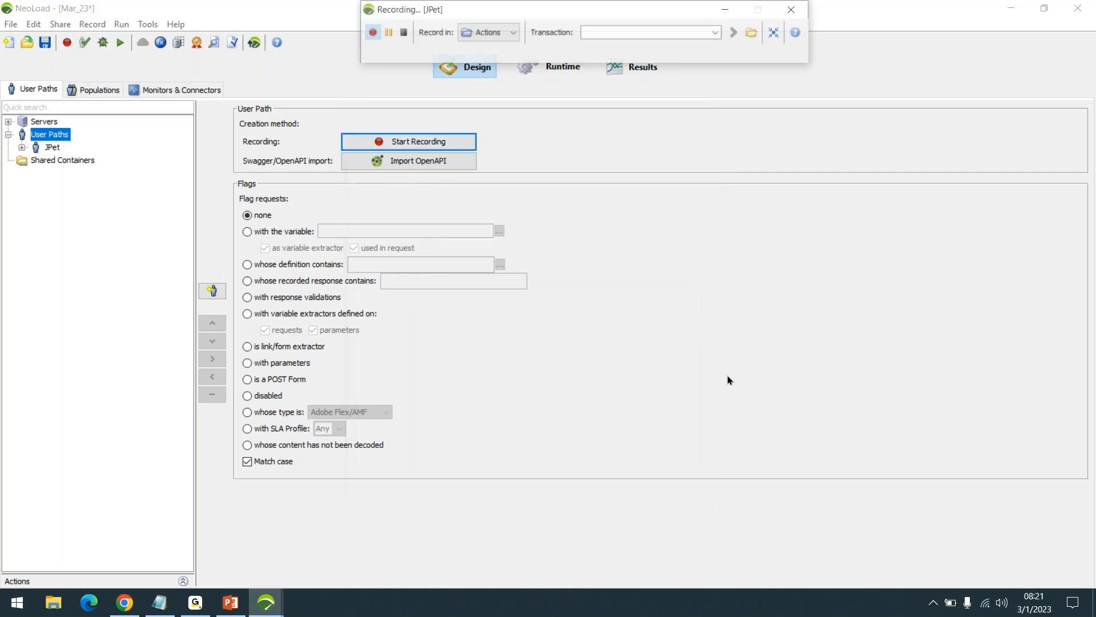
- Reposition the floating recording bar and select the JPetStore page address in Chrome
drag(654, 57, 778, 194)
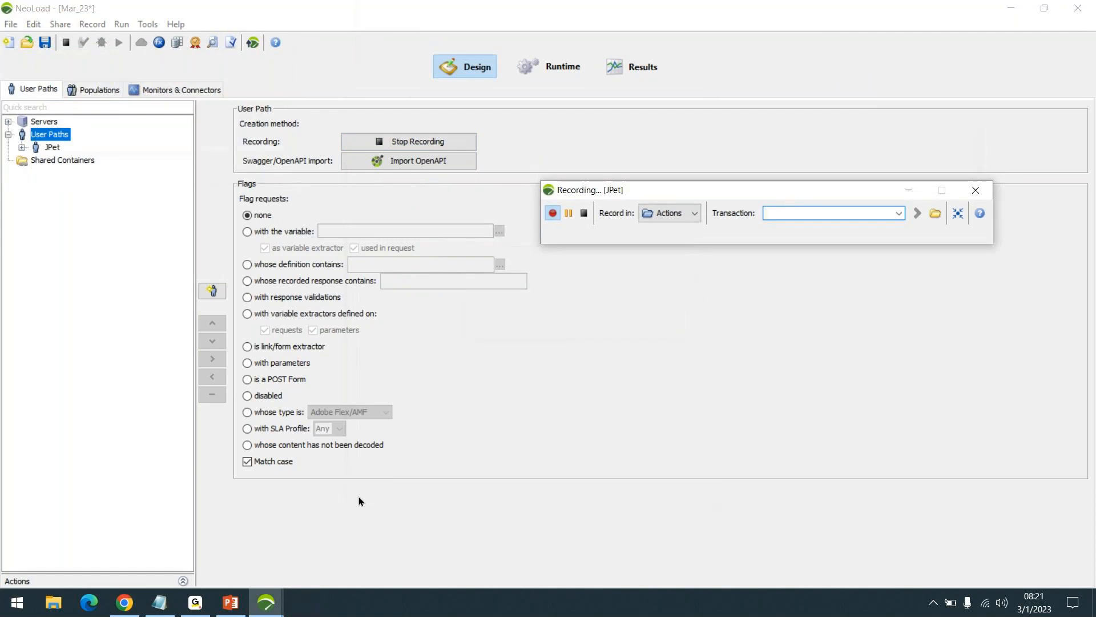
click(115, 613)
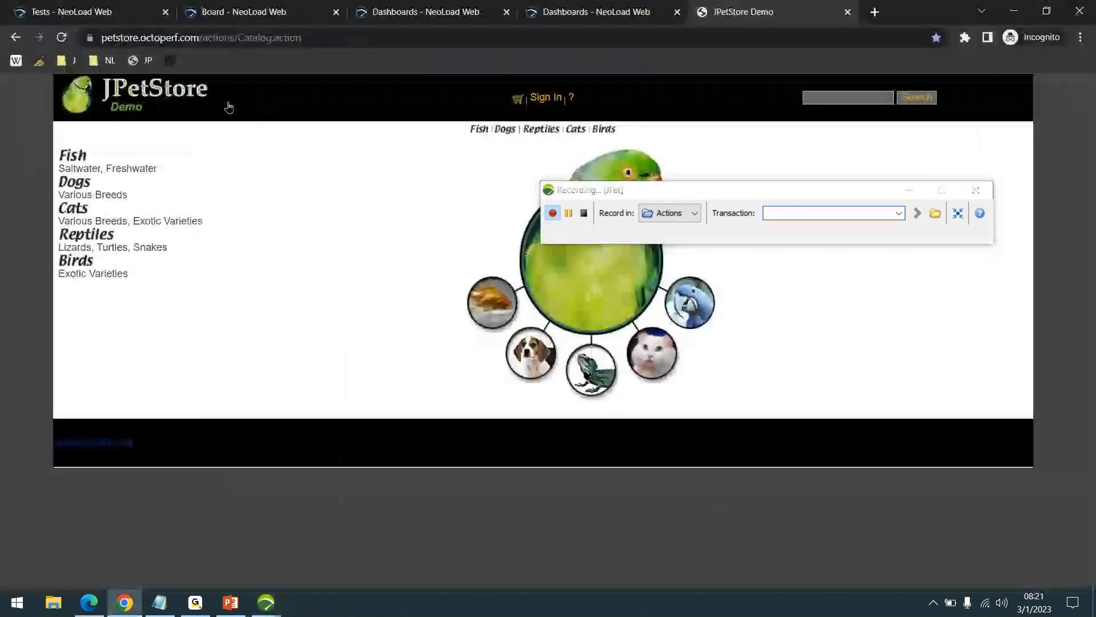
click(312, 38)
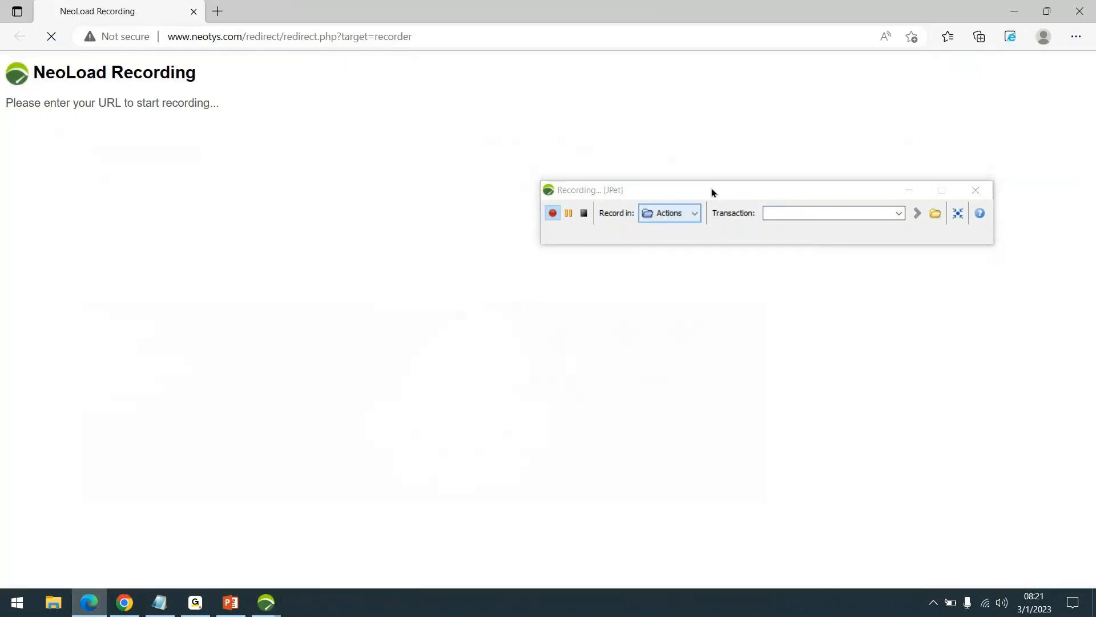
drag(715, 189, 698, 248)
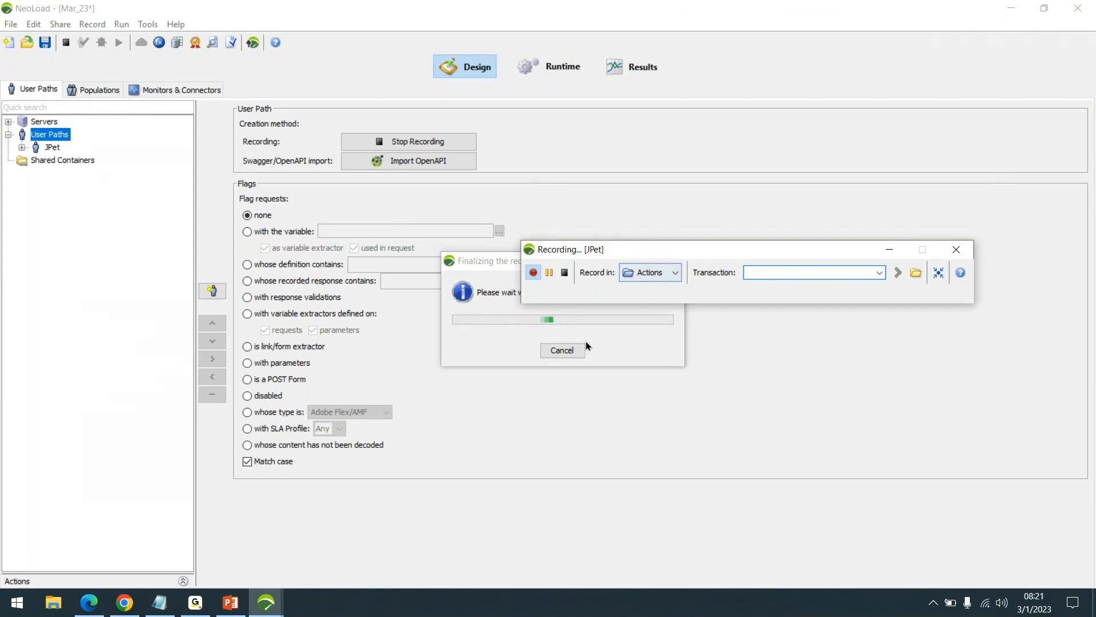
- Cancel the recording's finalization and finish the post-recording wizard with all intercepted hosts unselected
click(567, 350)
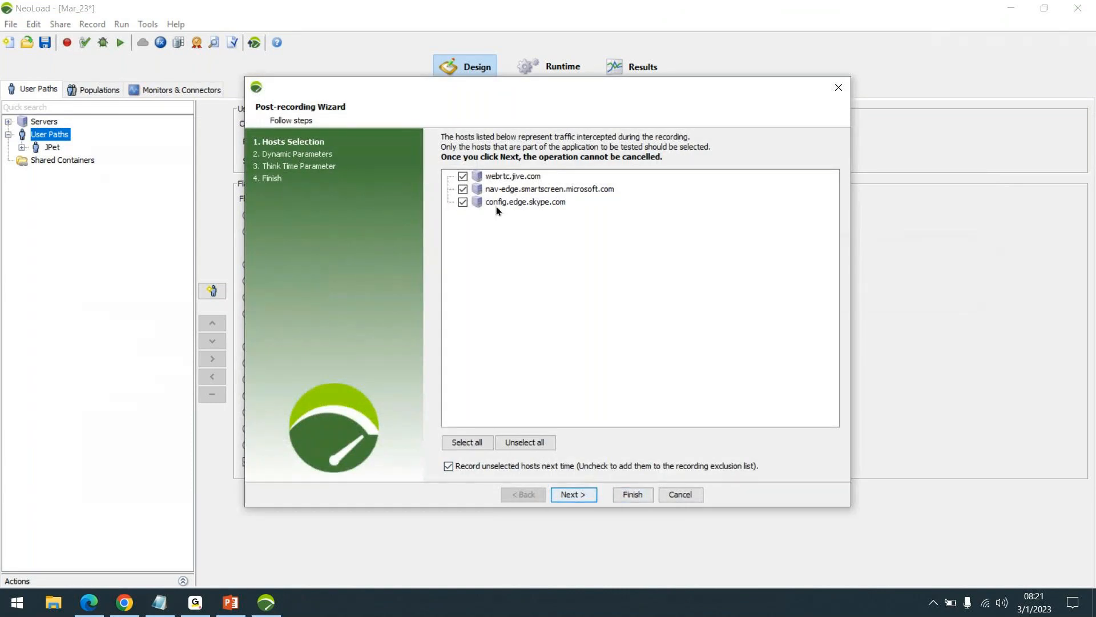
click(532, 443)
click(628, 493)
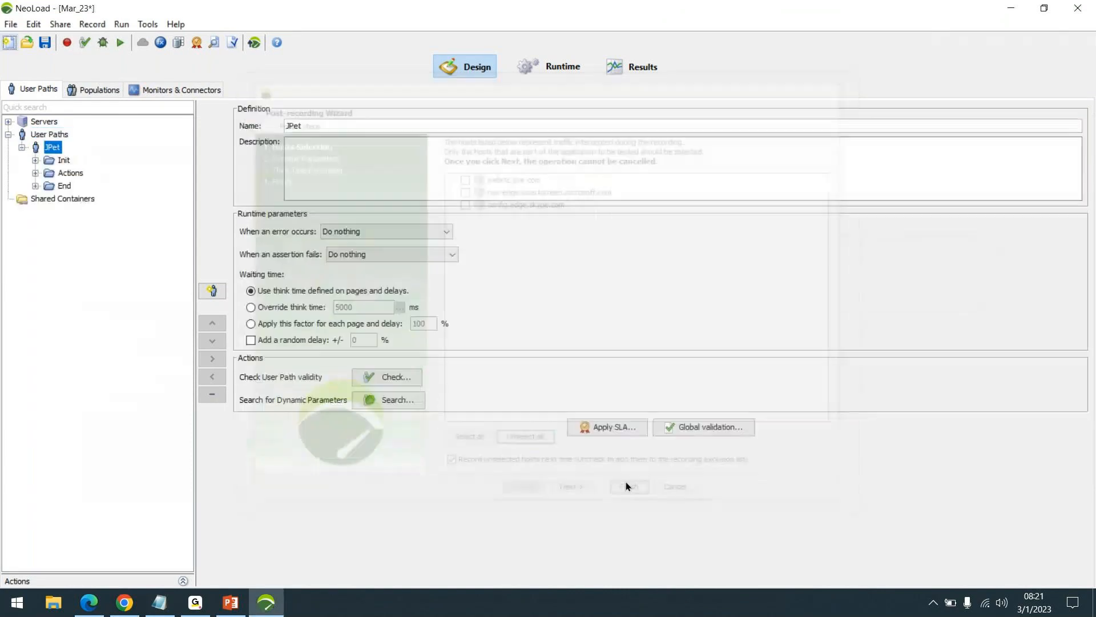
- Delete the JPet user path from User Paths
right_click(52, 148)
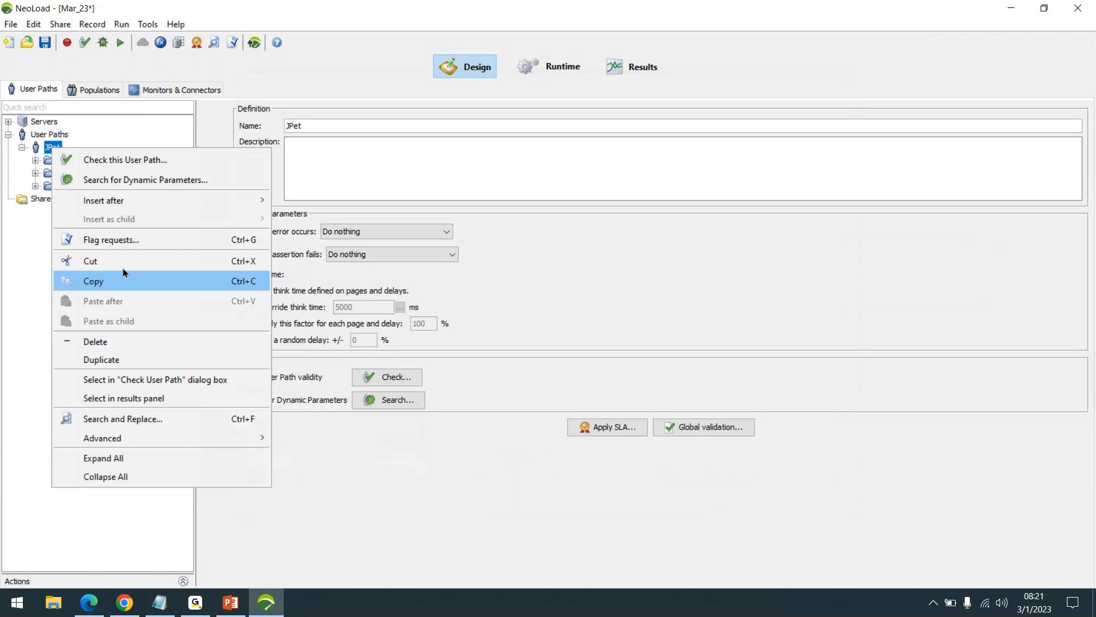
click(112, 342)
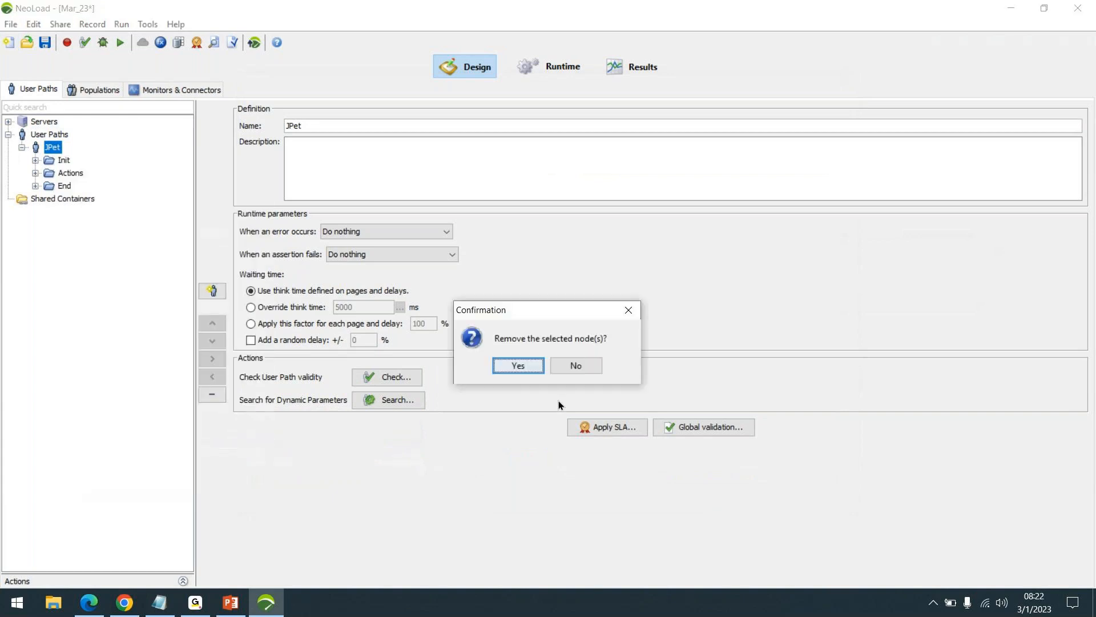
click(530, 368)
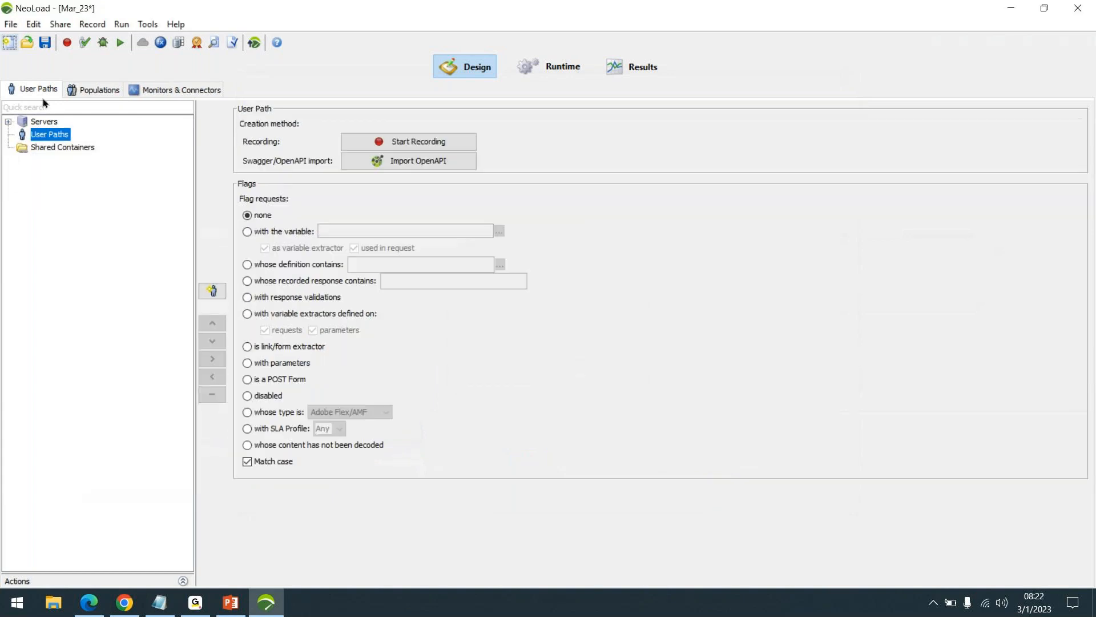
- Start a new recording of a user path named JPet with Internet Explorer as the client, and enter Launch as the transaction
click(68, 43)
text(Jpet)
key(BackSpace)
key(BackSpace)
key(BackSpace)
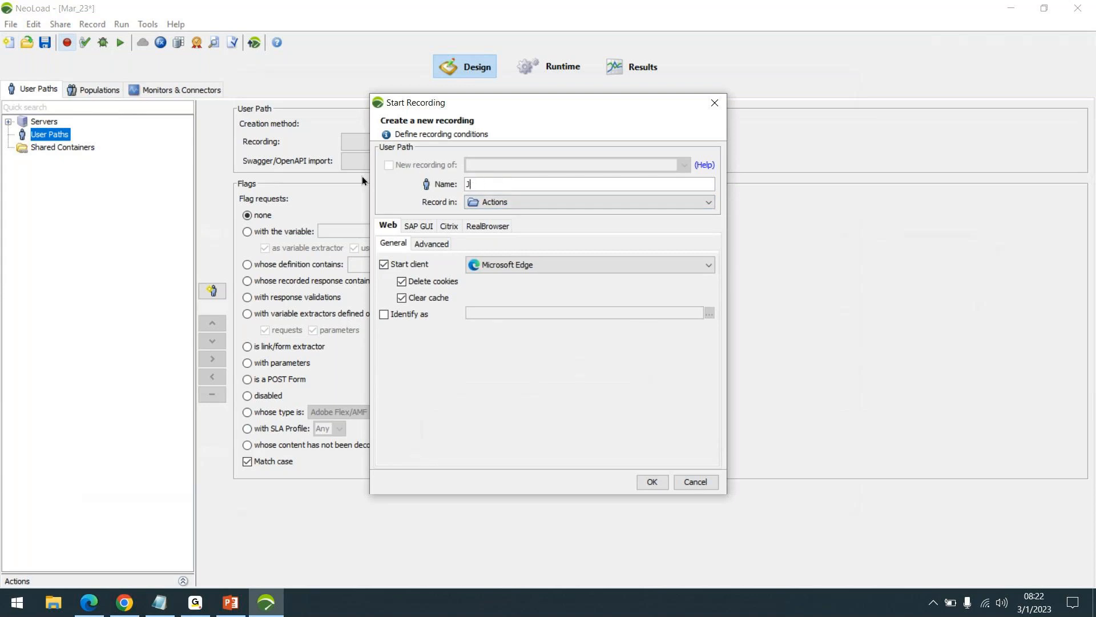
text(Pet)
click(491, 265)
click(503, 277)
click(649, 481)
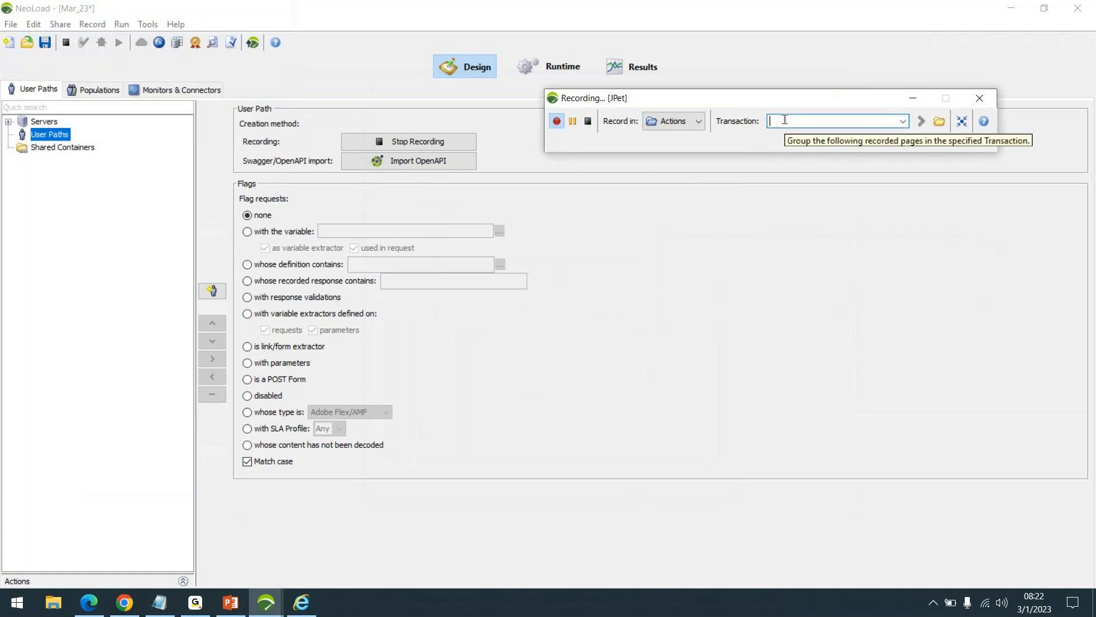
text(Launch)
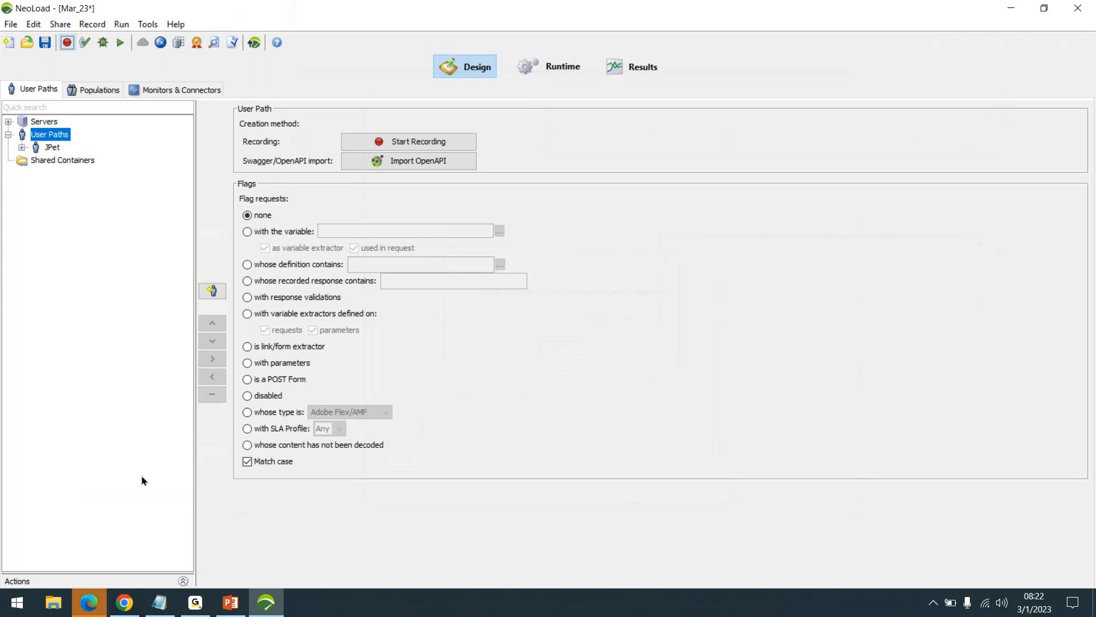
- Switch to Microsoft Edge and close both NeoLoad Recording pages
click(99, 610)
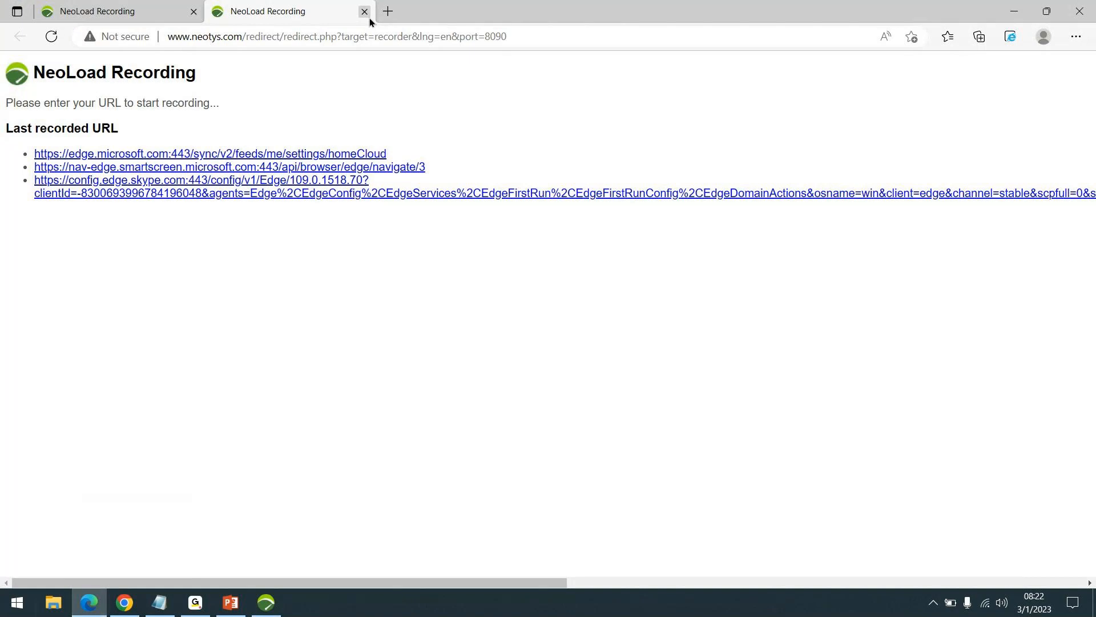
click(365, 12)
click(195, 12)
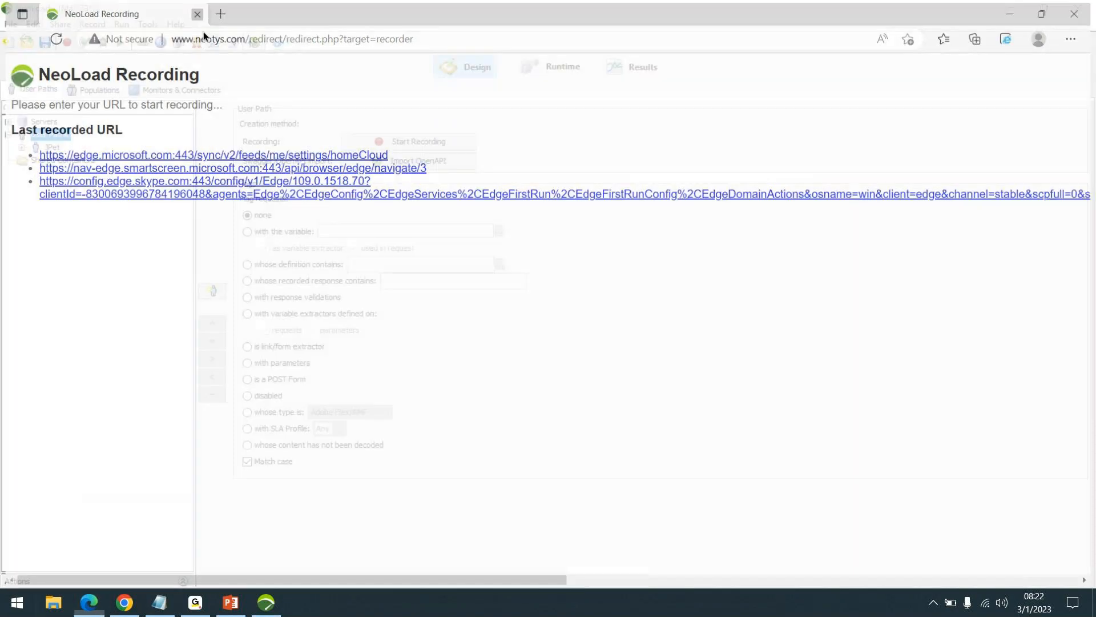
- Set up a new recording of a user path named JPet1 with Google Chrome as the client
click(401, 143)
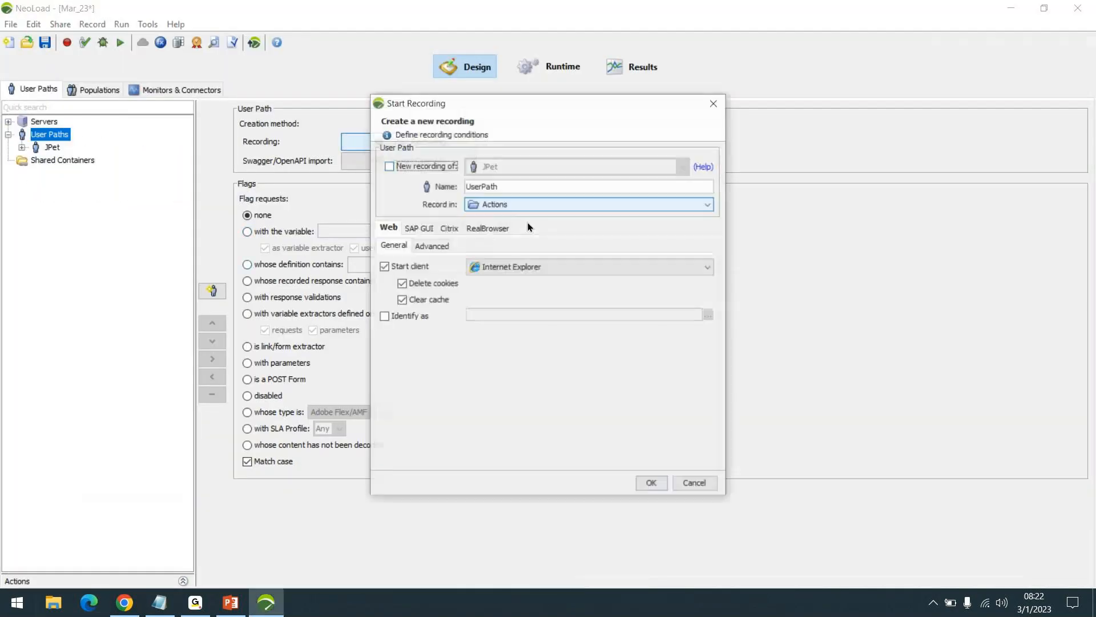
click(564, 267)
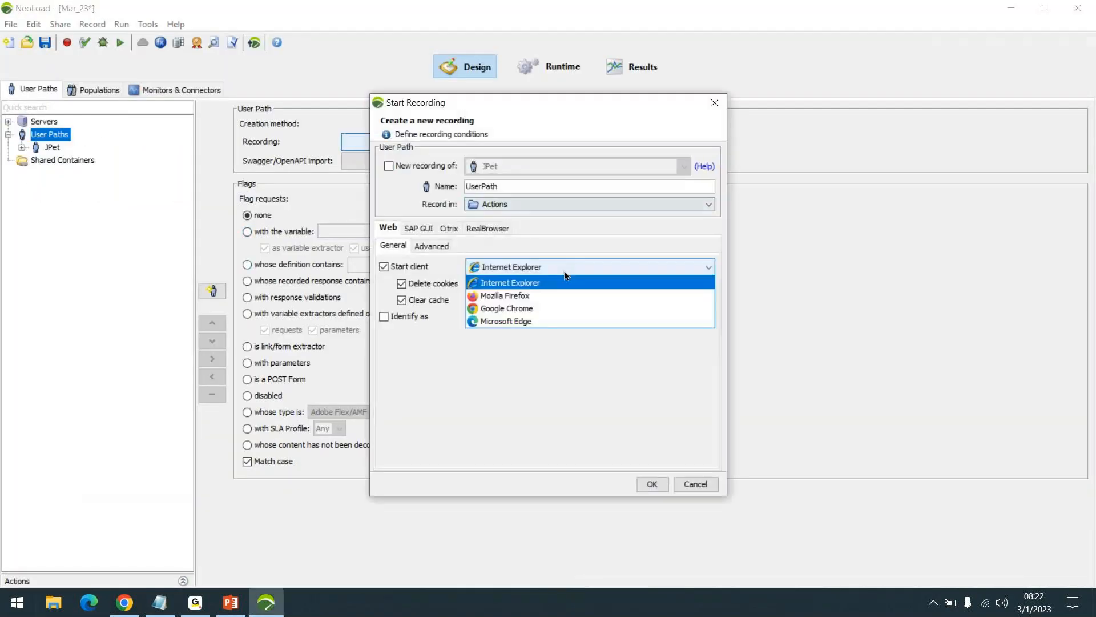
click(530, 308)
double_click(540, 183)
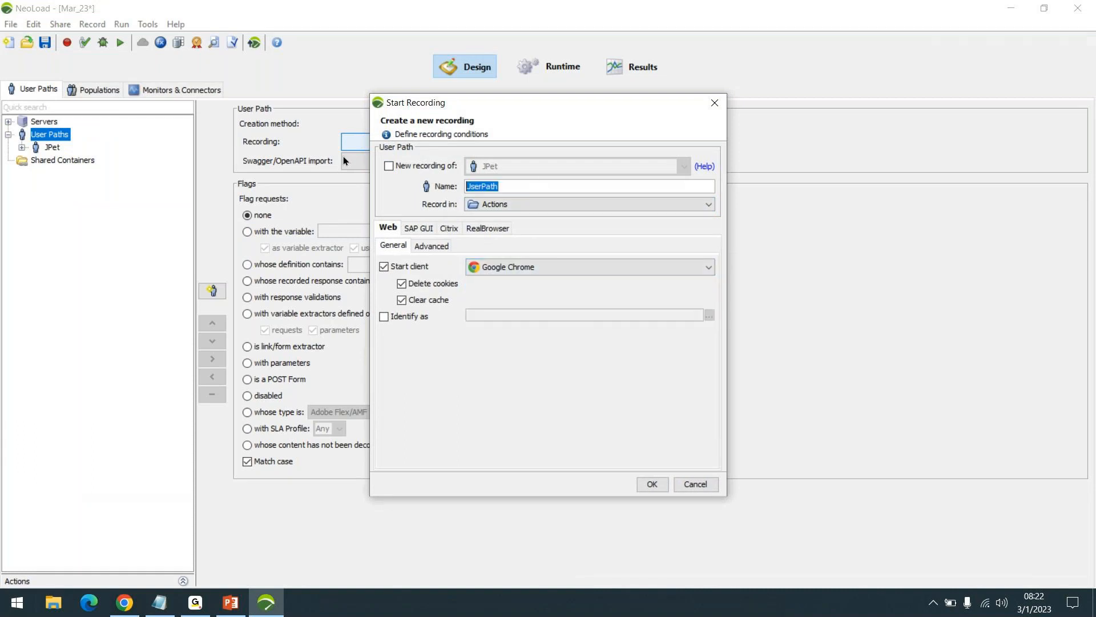
text(JPet)
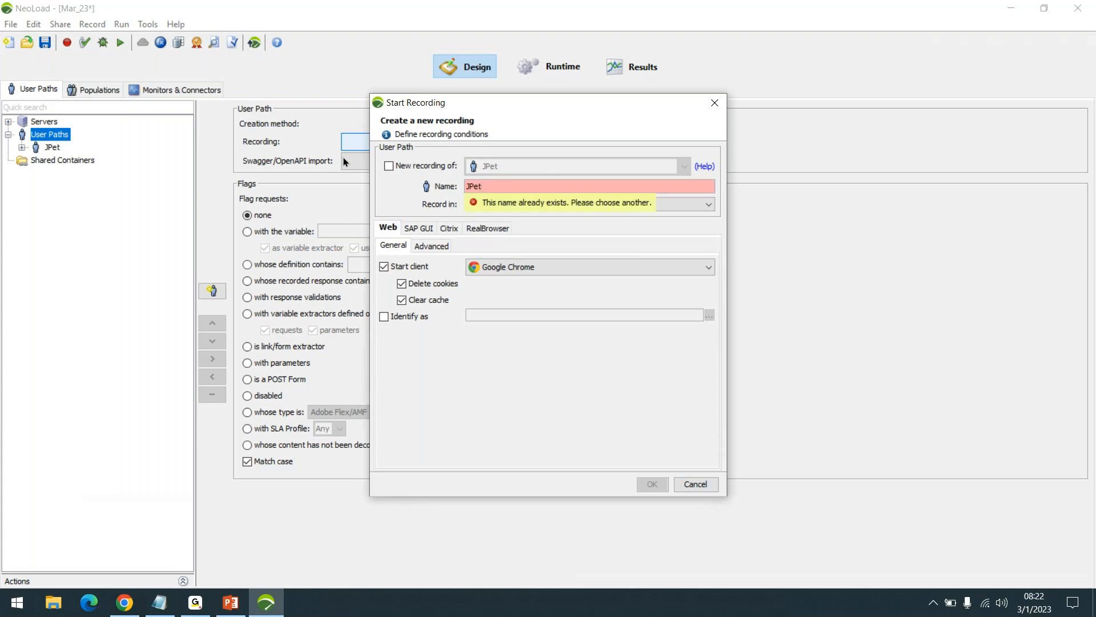
text(1)
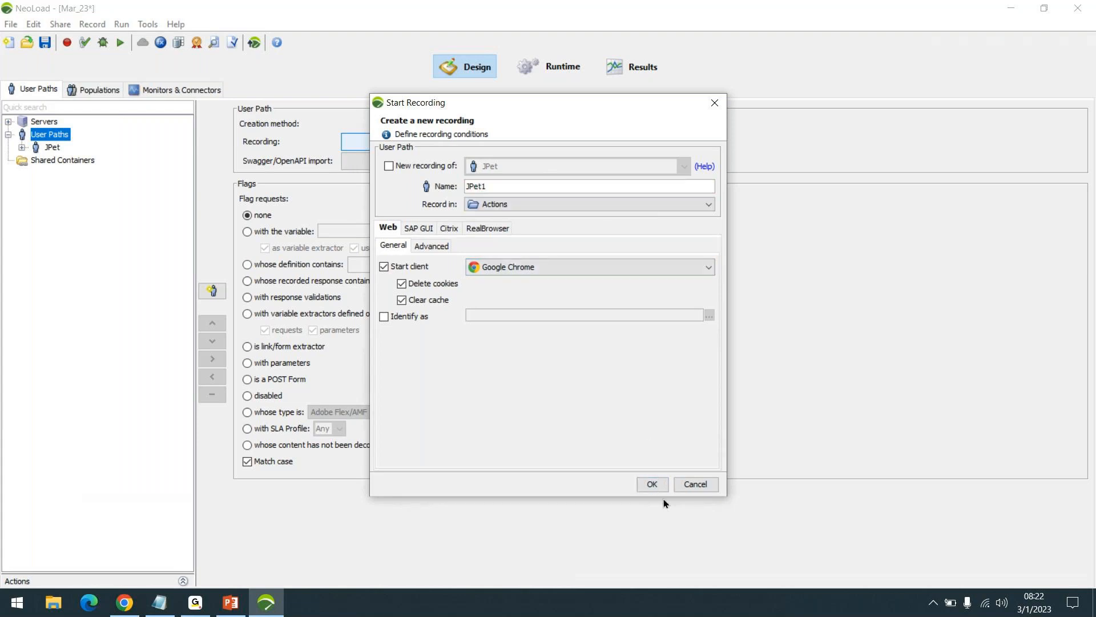
click(656, 486)
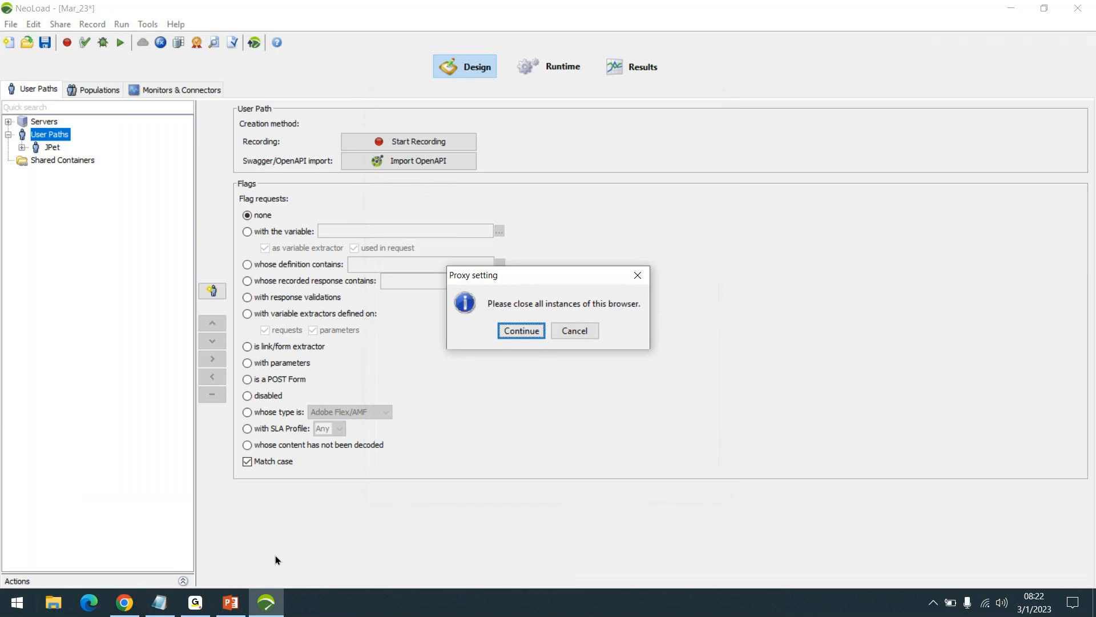
- Check the open Chrome windows, continue past the proxy notice to launch the JPet1 recording, and reposition the recording bar
click(124, 602)
click(61, 492)
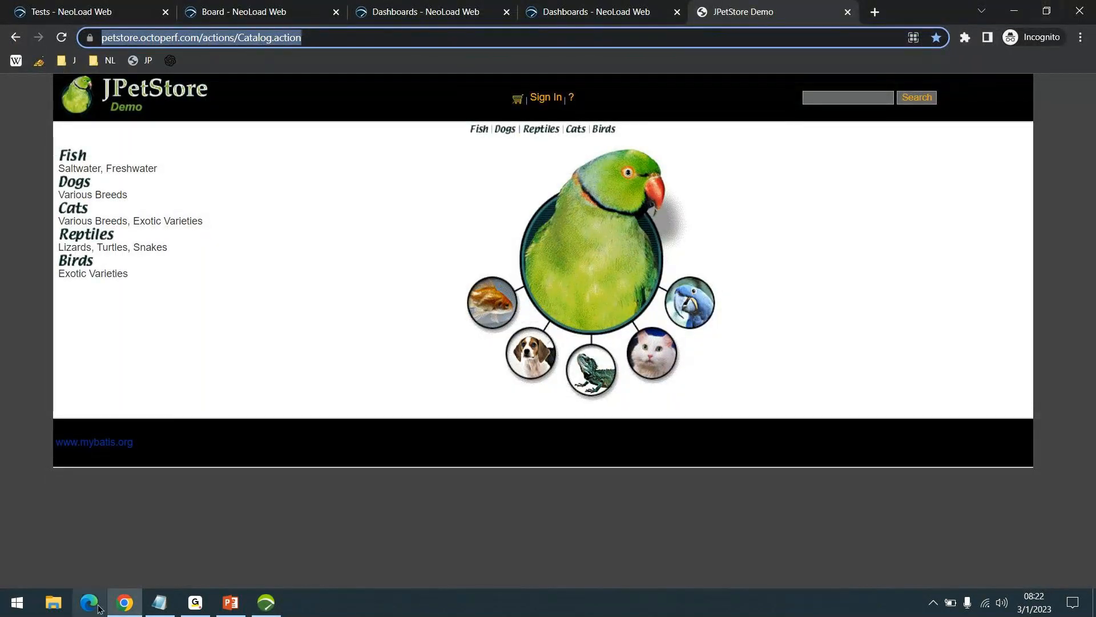
click(124, 602)
click(530, 329)
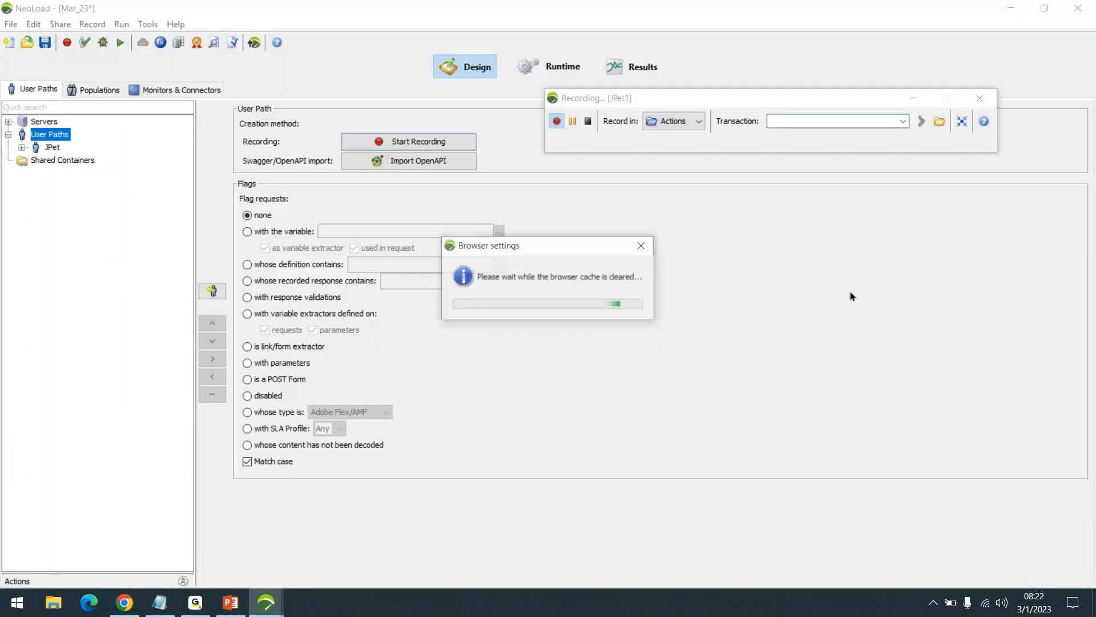
drag(813, 102, 810, 190)
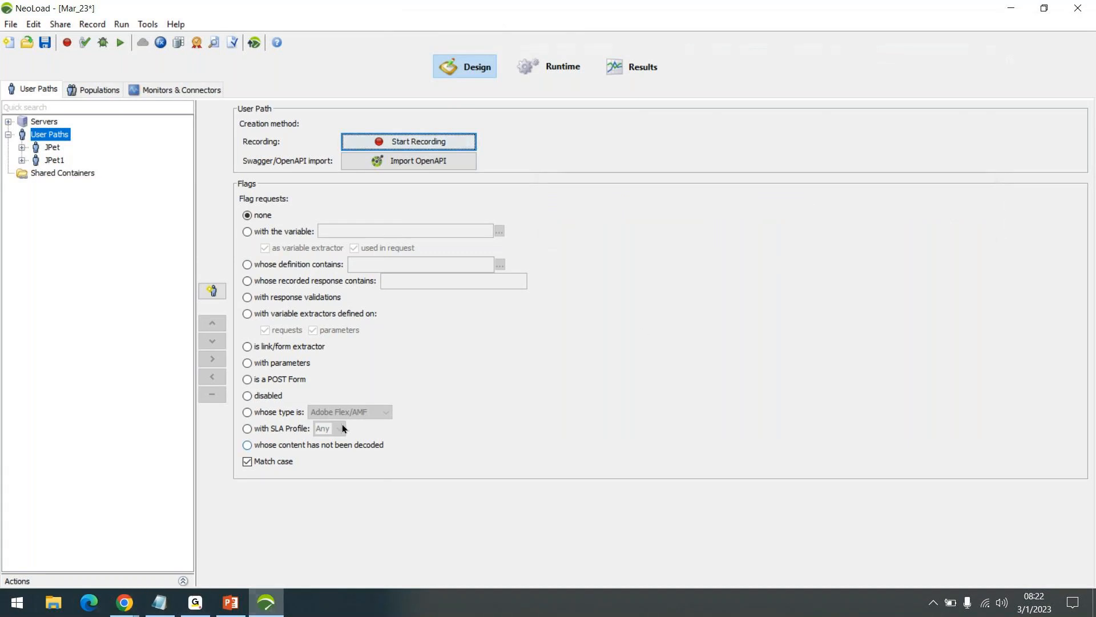
- Delete the JPet and JPet1 user paths together from User Paths
click(72, 162)
ctrl+click(55, 150)
right_click(55, 150)
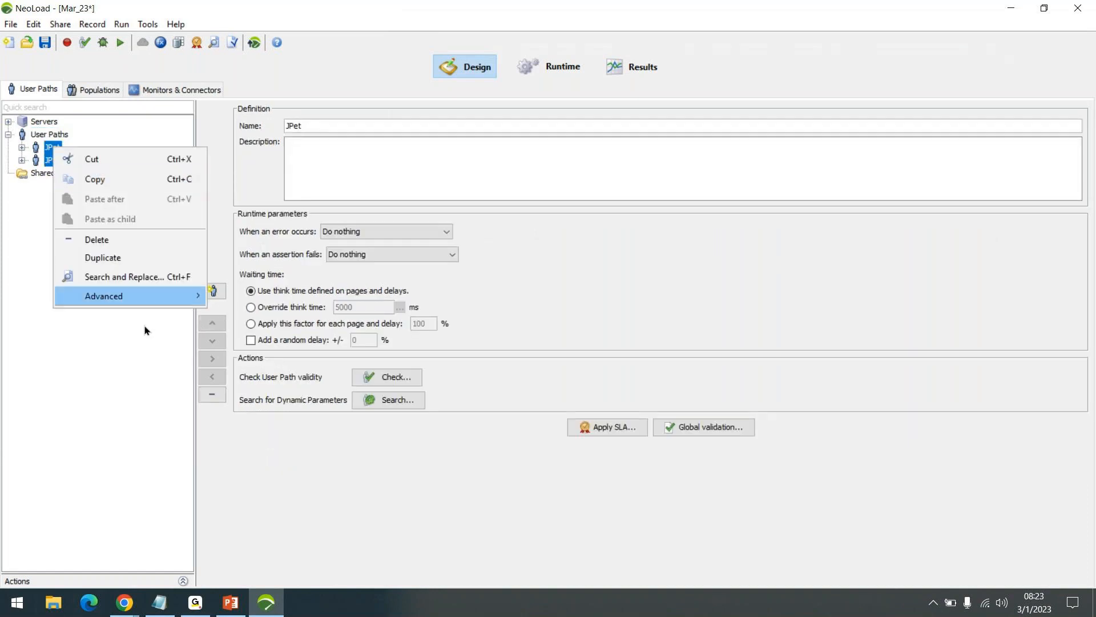
click(126, 237)
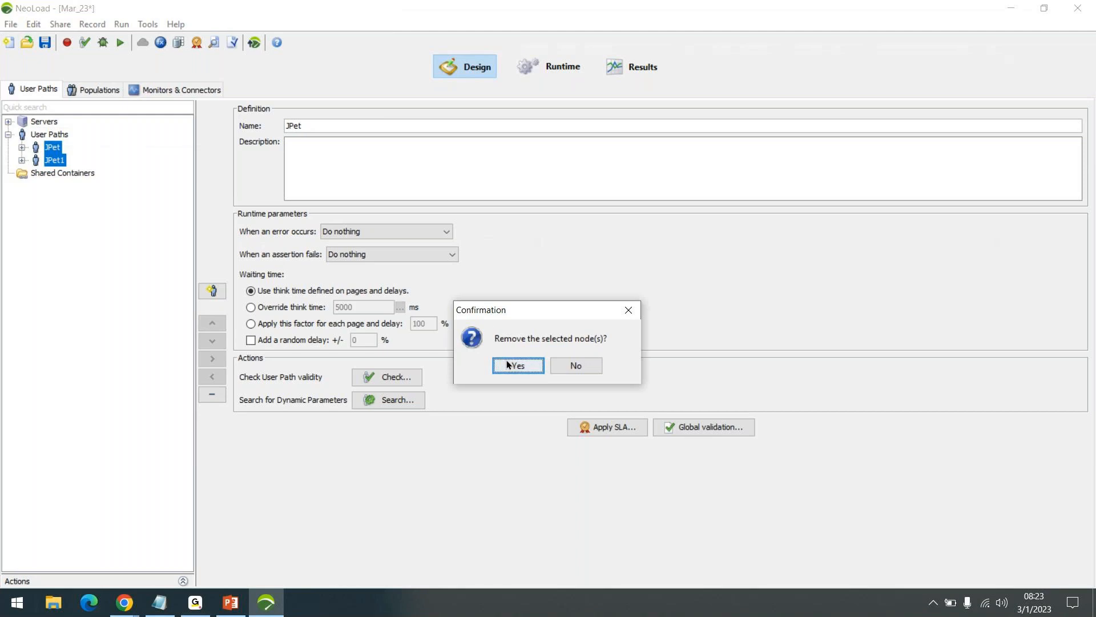
key(Return)
- Examine NeoLoad's version and license information, then close the dialog
click(172, 29)
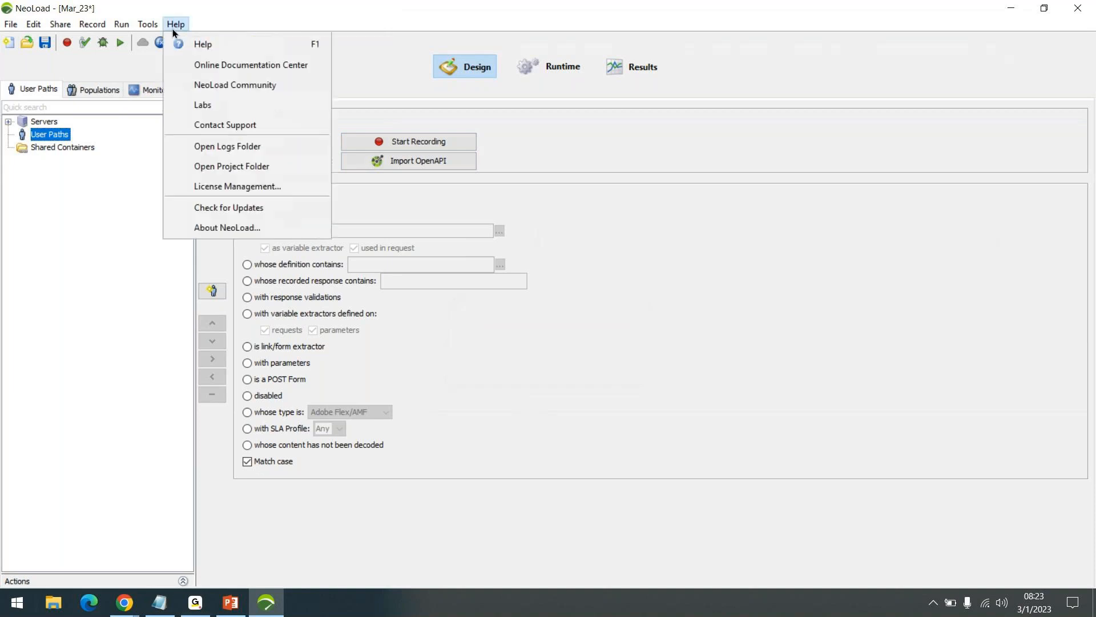
click(205, 225)
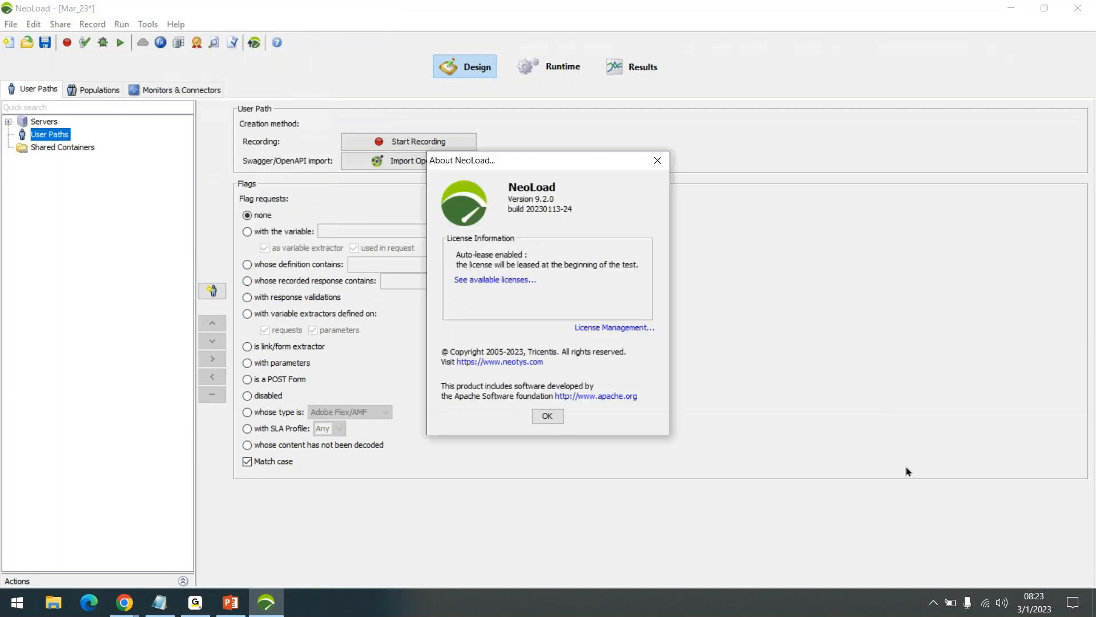
click(545, 416)
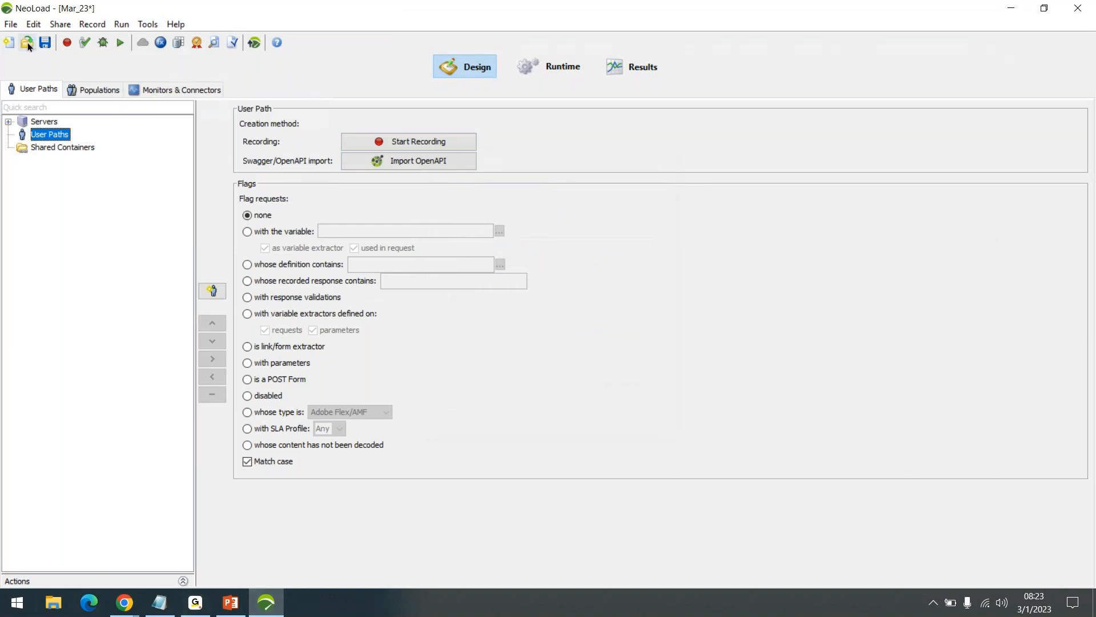
- Reopen the Mar_23 project from the recent projects and answer the confirmation
click(10, 24)
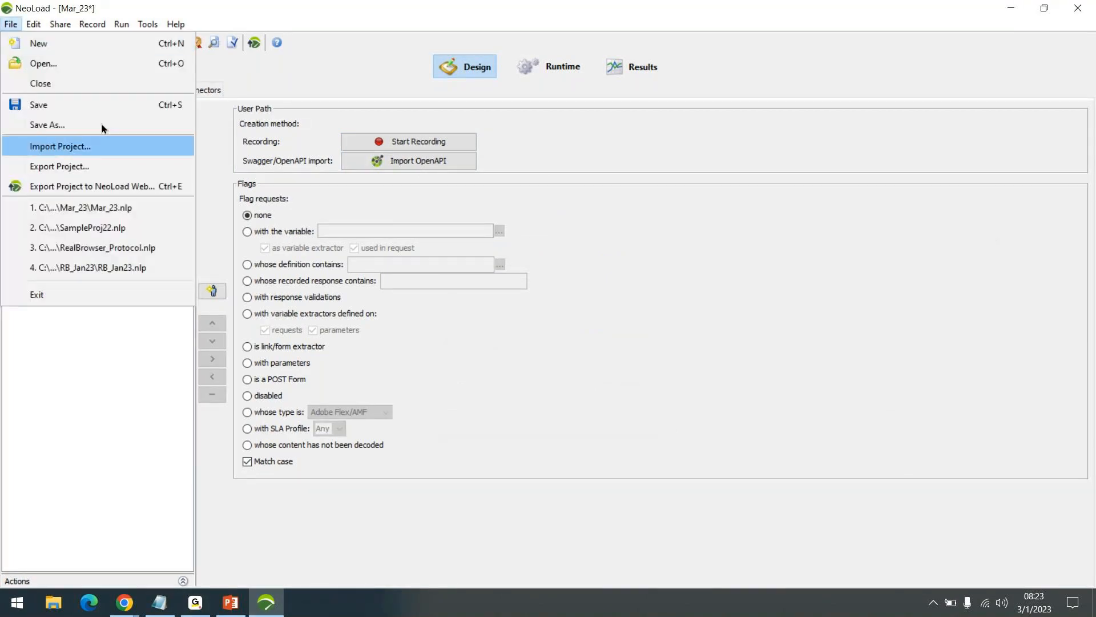
click(128, 207)
click(547, 316)
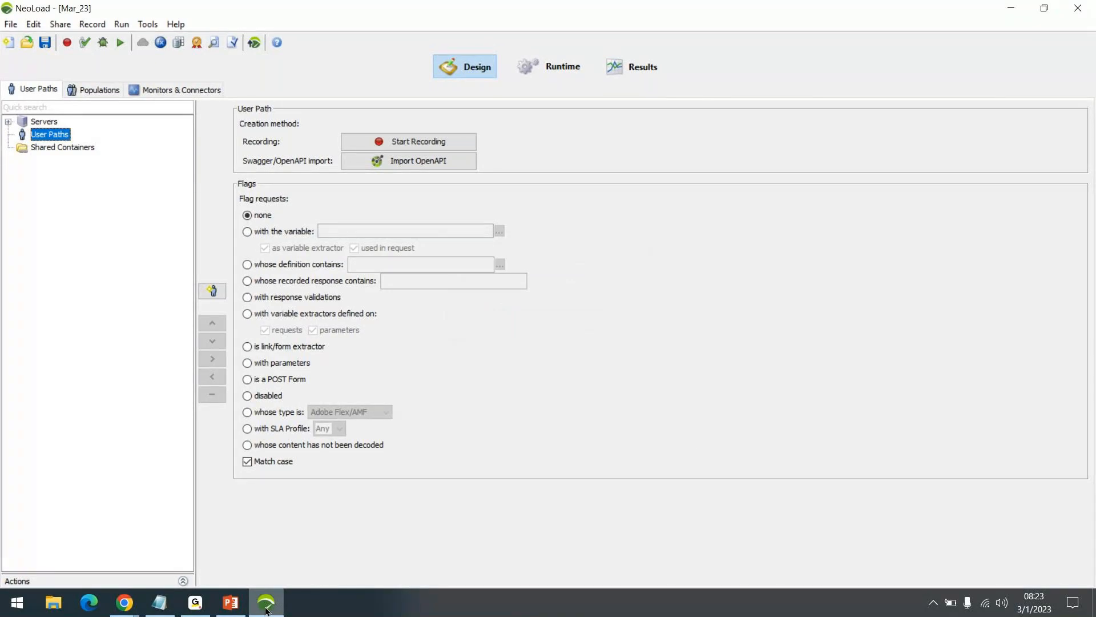
- Open the recent project SampleProj22 and close the Chrome window showing JPetStore Demo
click(17, 26)
click(73, 225)
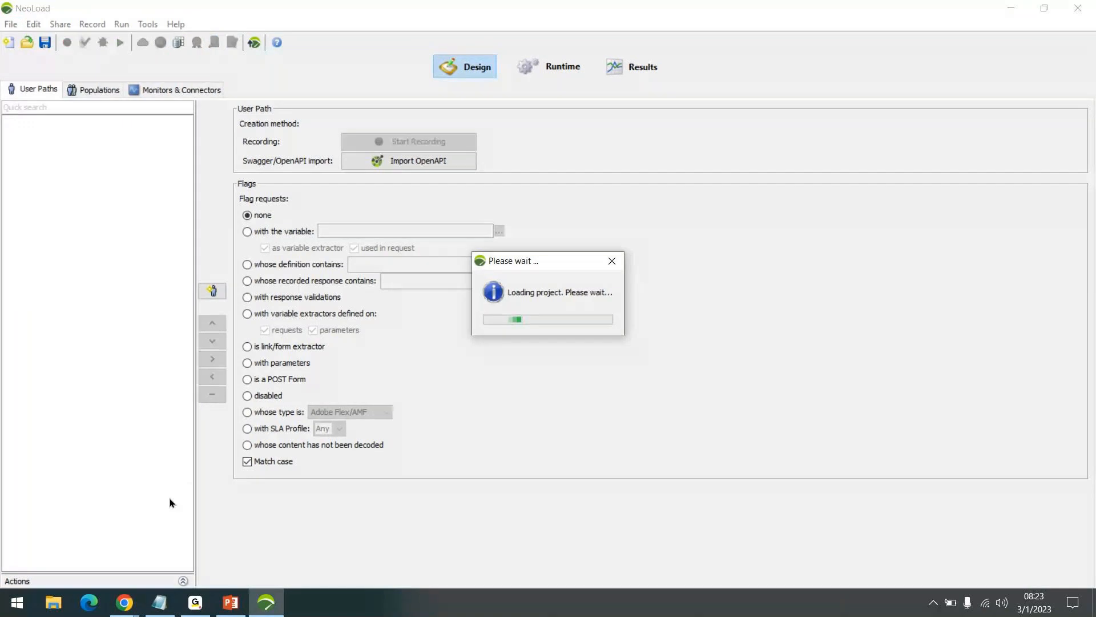
mouse_move(125, 602)
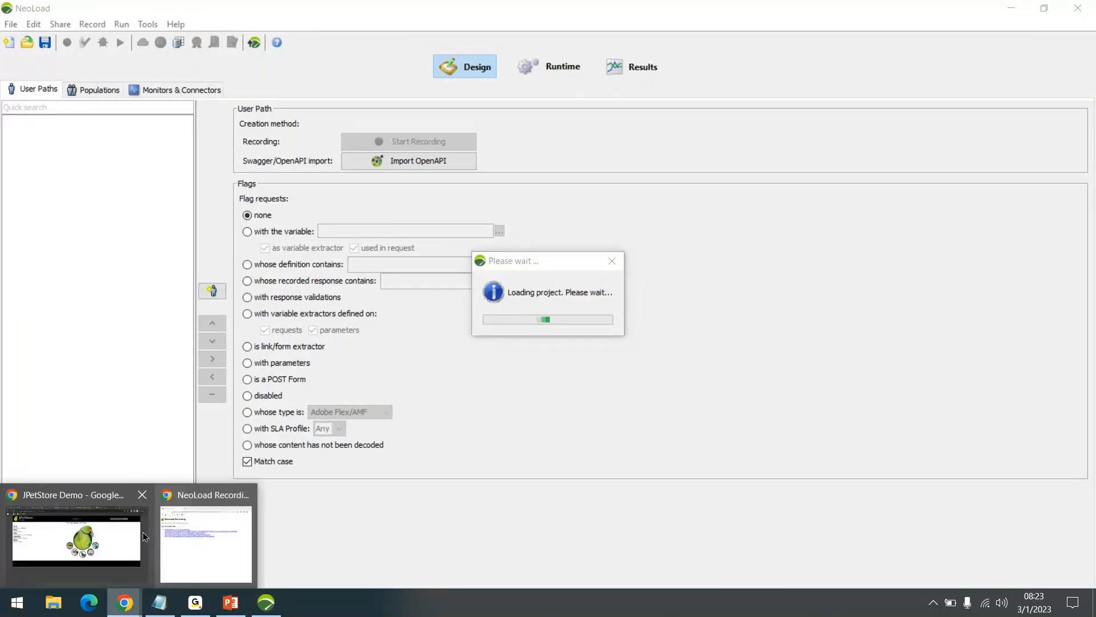
mouse_move(142, 532)
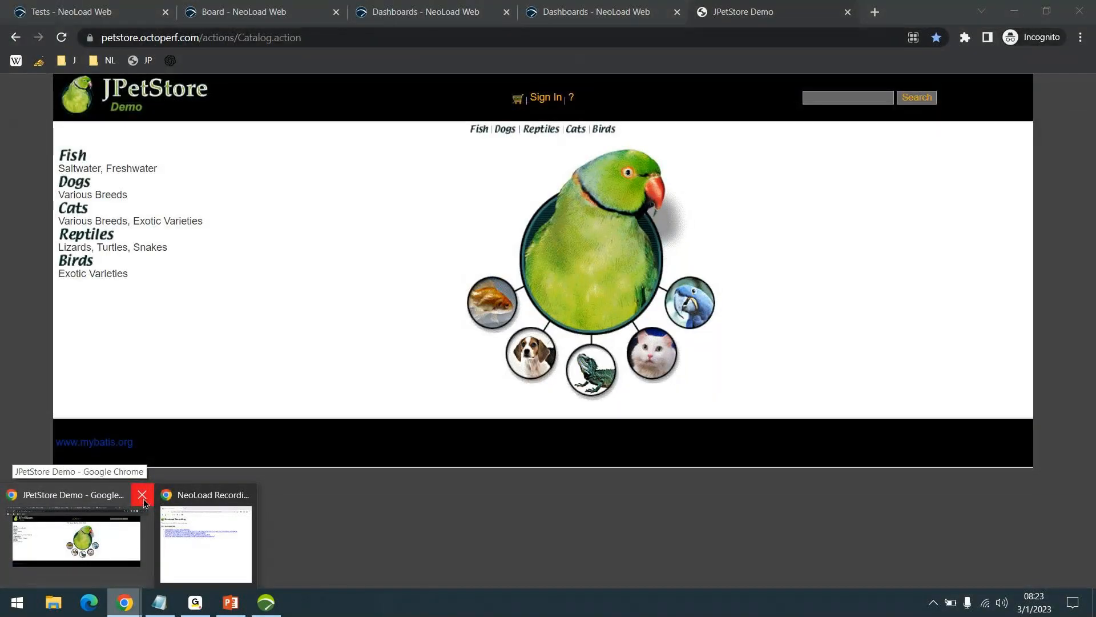
click(143, 495)
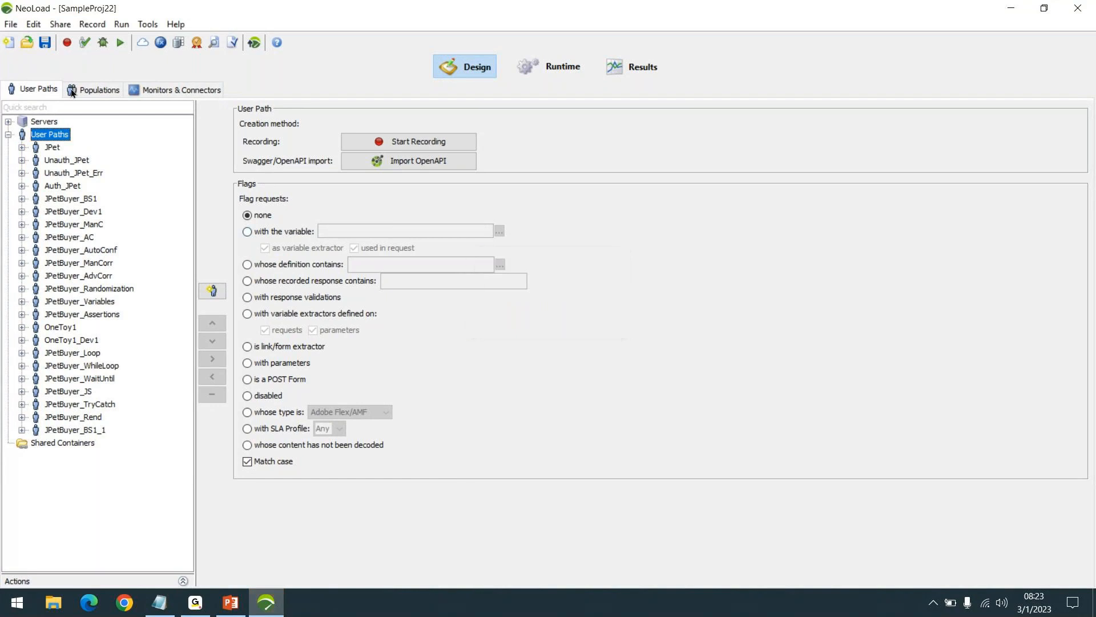
- Start a new recording in SampleProj22 with the default name UserPath and Google Chrome as the client
click(11, 24)
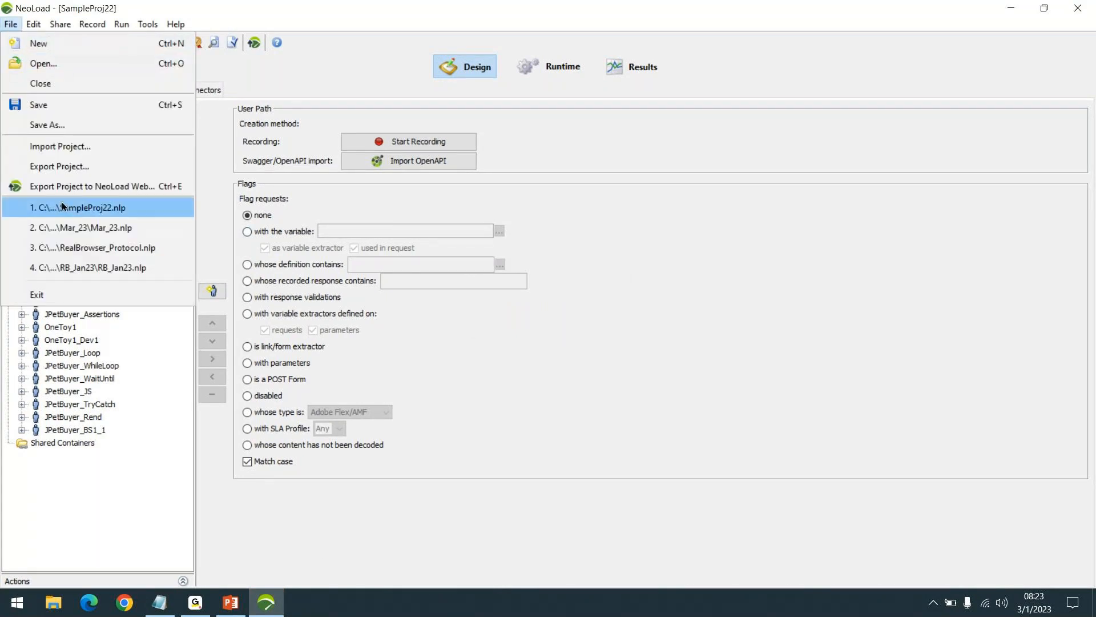
click(47, 502)
click(458, 141)
click(520, 265)
click(520, 266)
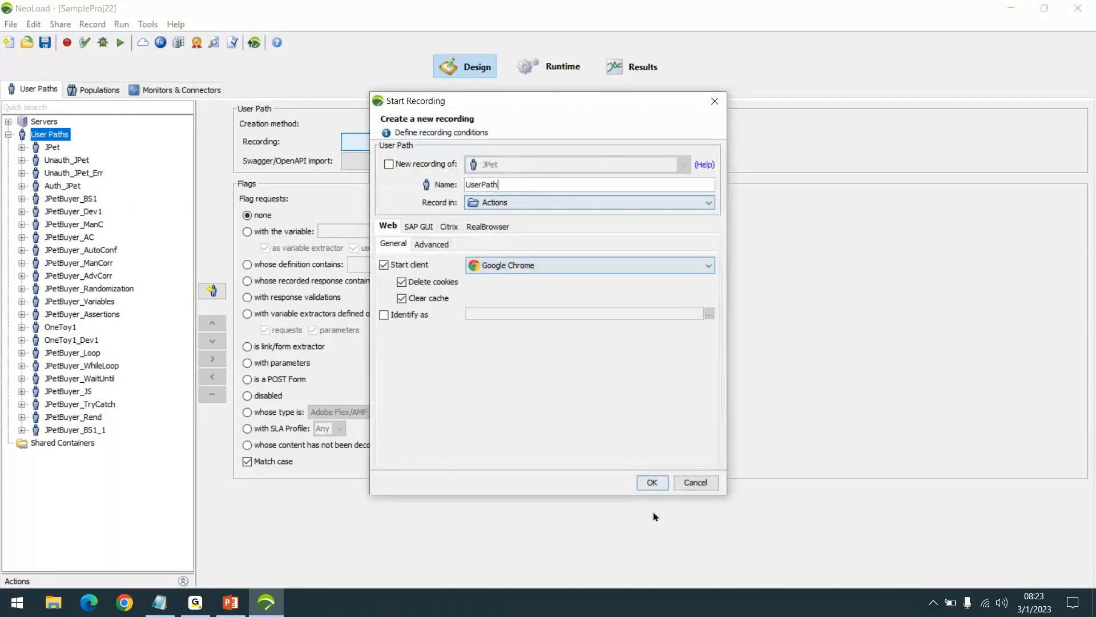
click(652, 482)
click(526, 331)
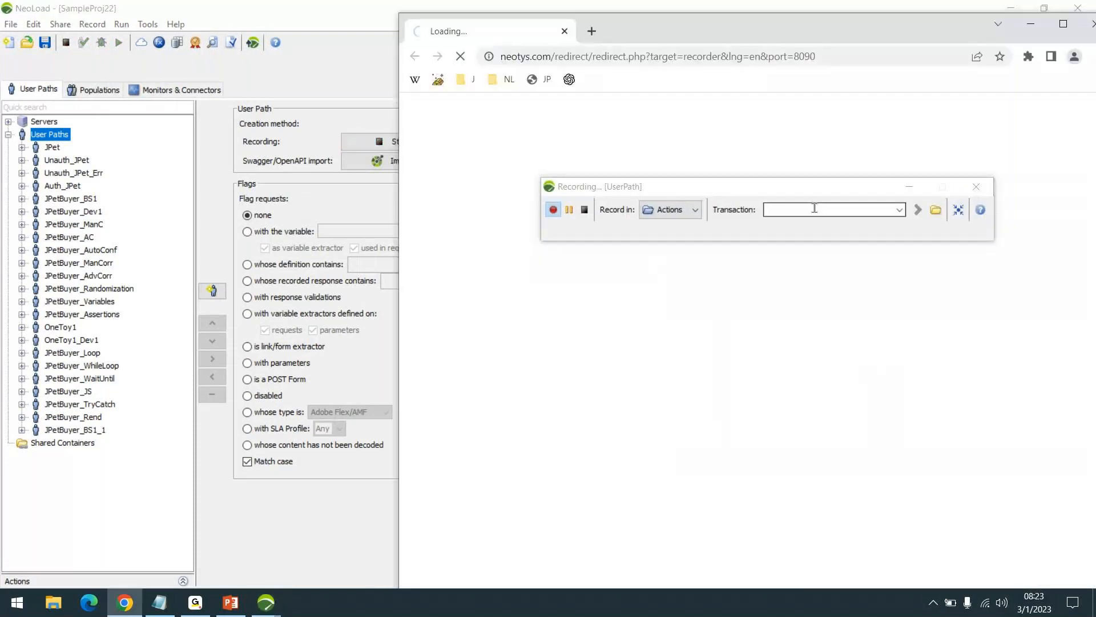
click(815, 208)
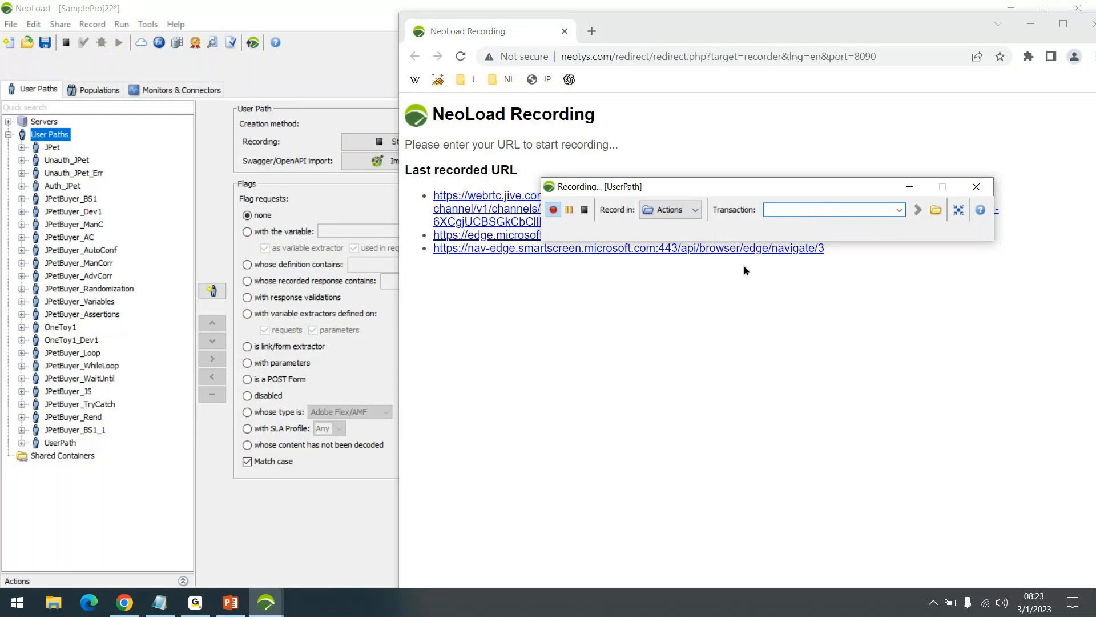
- Stop the recording, cancel its finalization, and finish the post-recording wizard with all hosts unselected
click(584, 211)
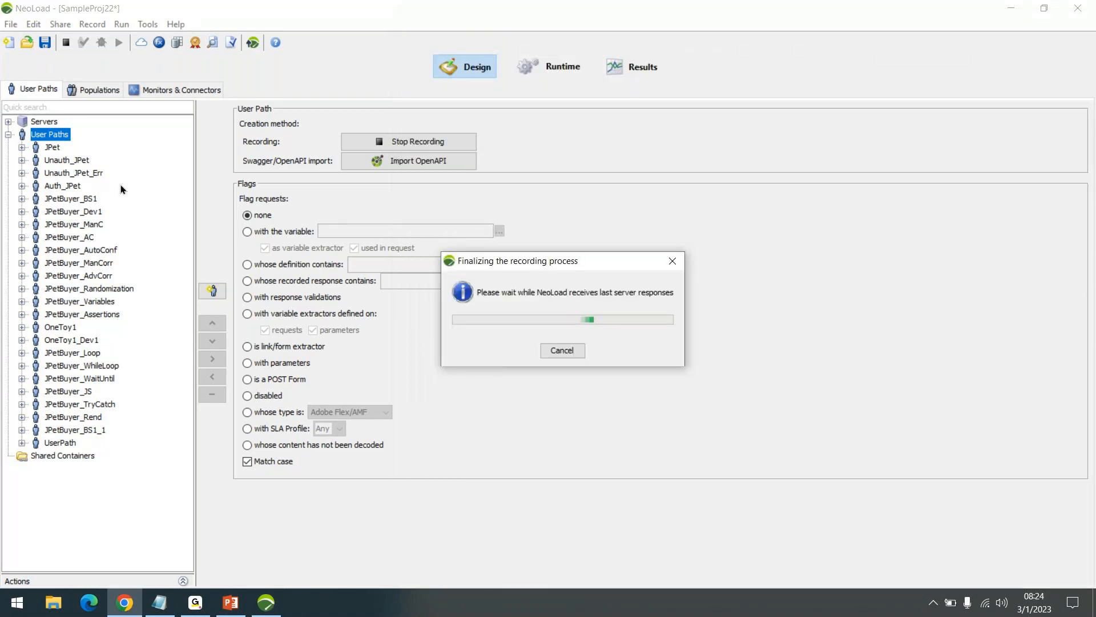
click(566, 353)
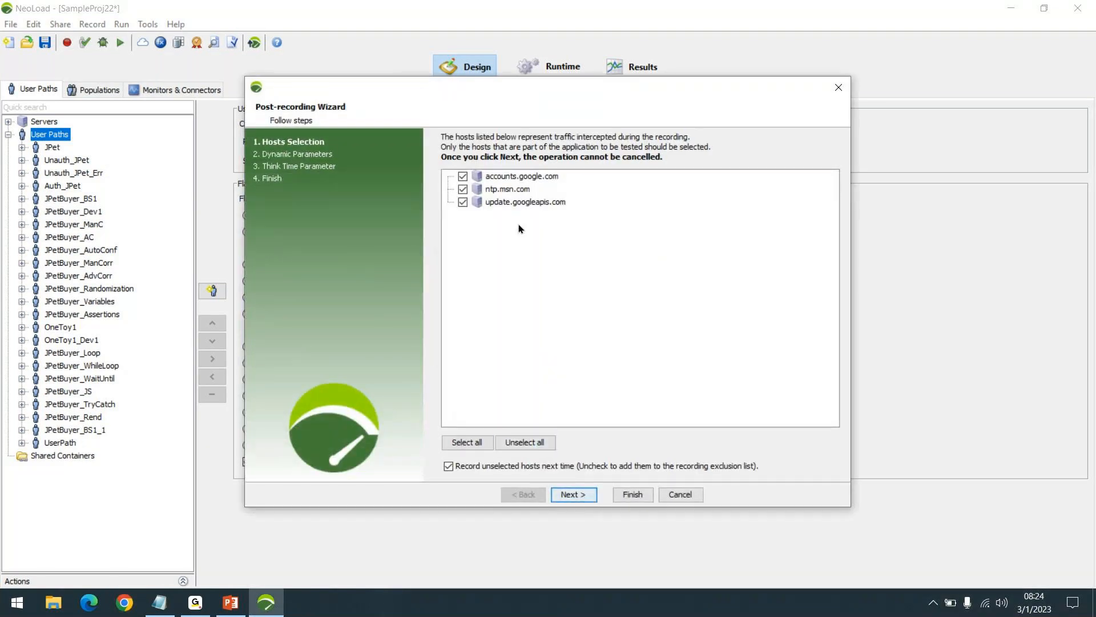
click(524, 442)
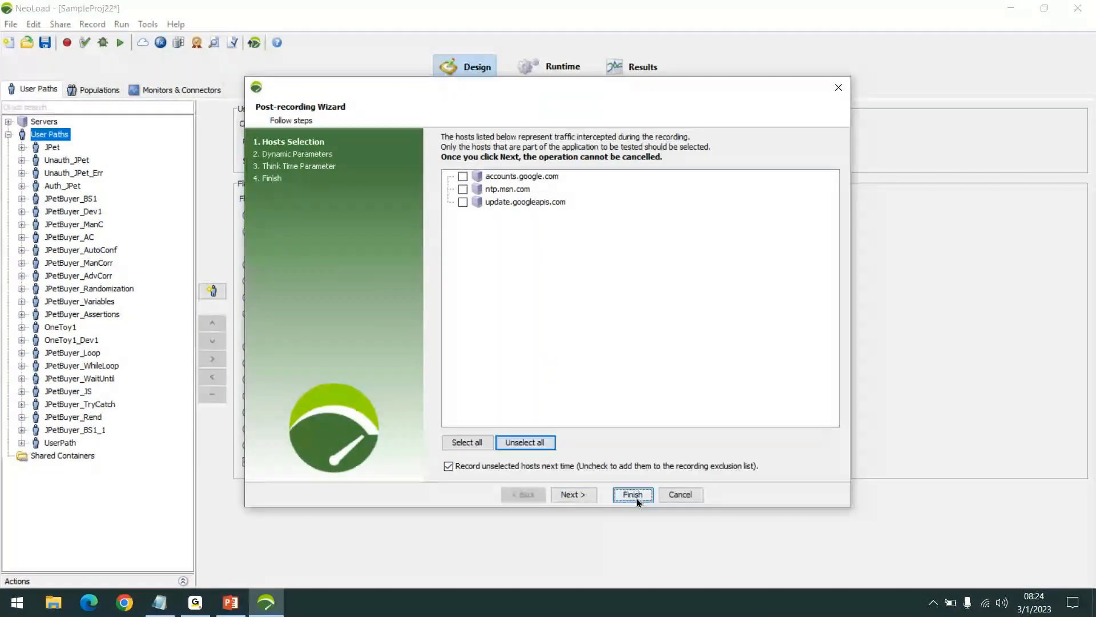
click(632, 494)
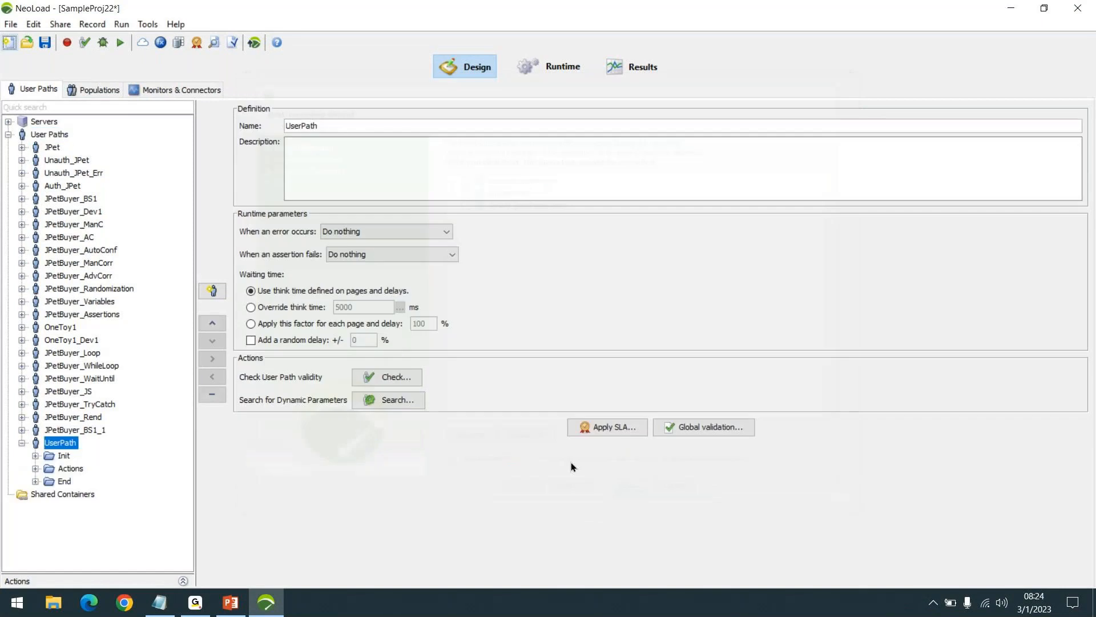
- Delete UserPath and its duplicate UserPath_1 from User Paths and save SampleProj22
right_click(65, 443)
click(114, 489)
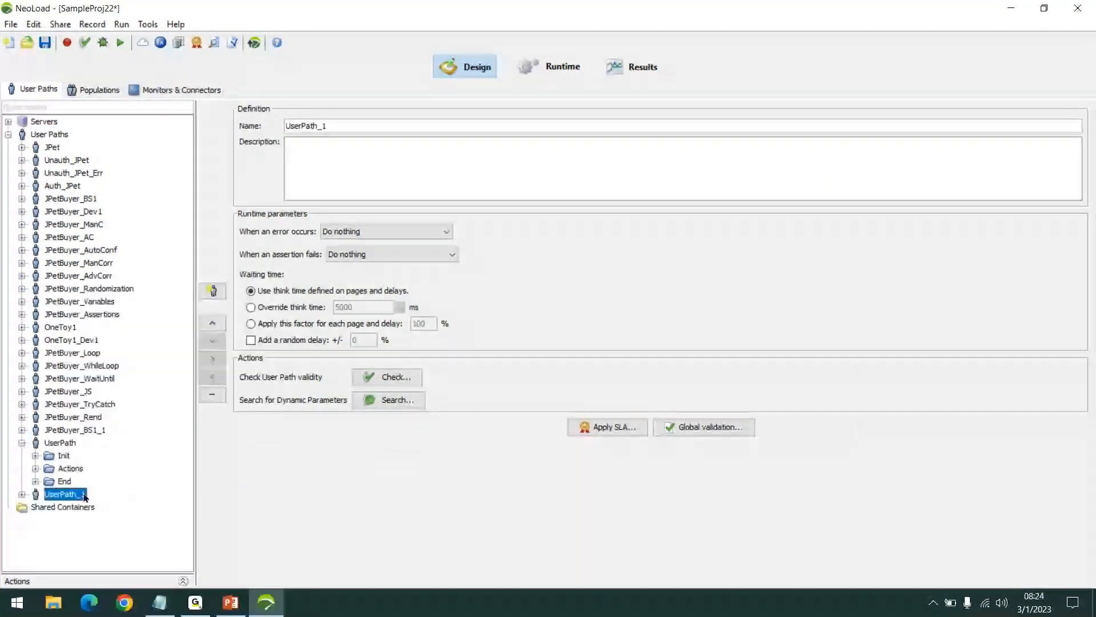
ctrl+click(61, 444)
right_click(62, 442)
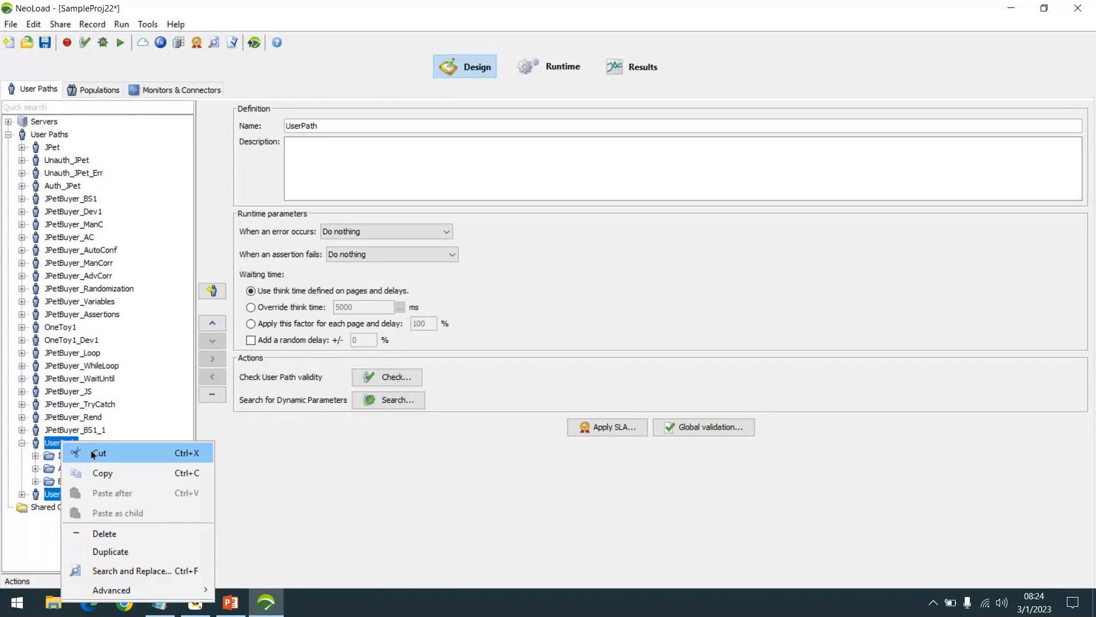
click(125, 527)
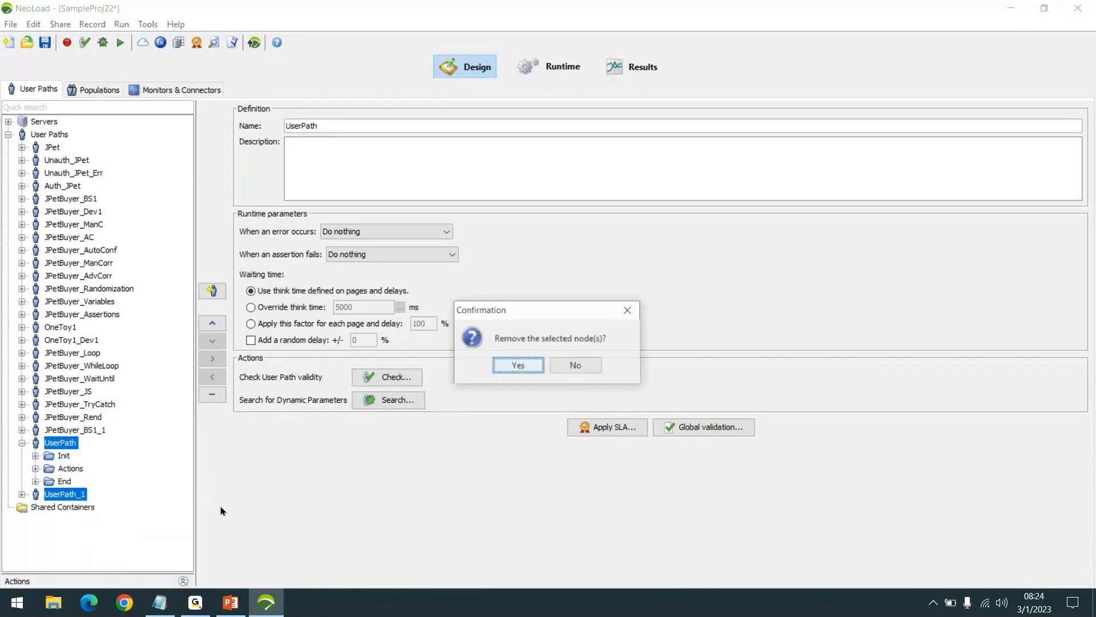
click(513, 366)
key(ctrl+s)
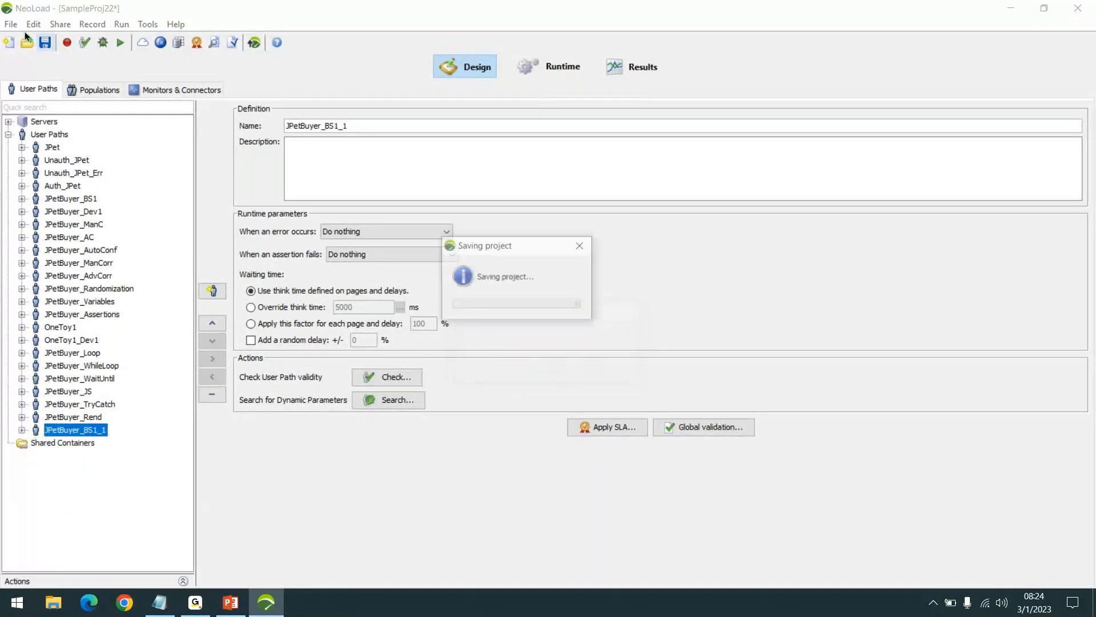
- Open the recent project Mar_23 and start a new recording named JPet with Google Chrome as the client
click(10, 25)
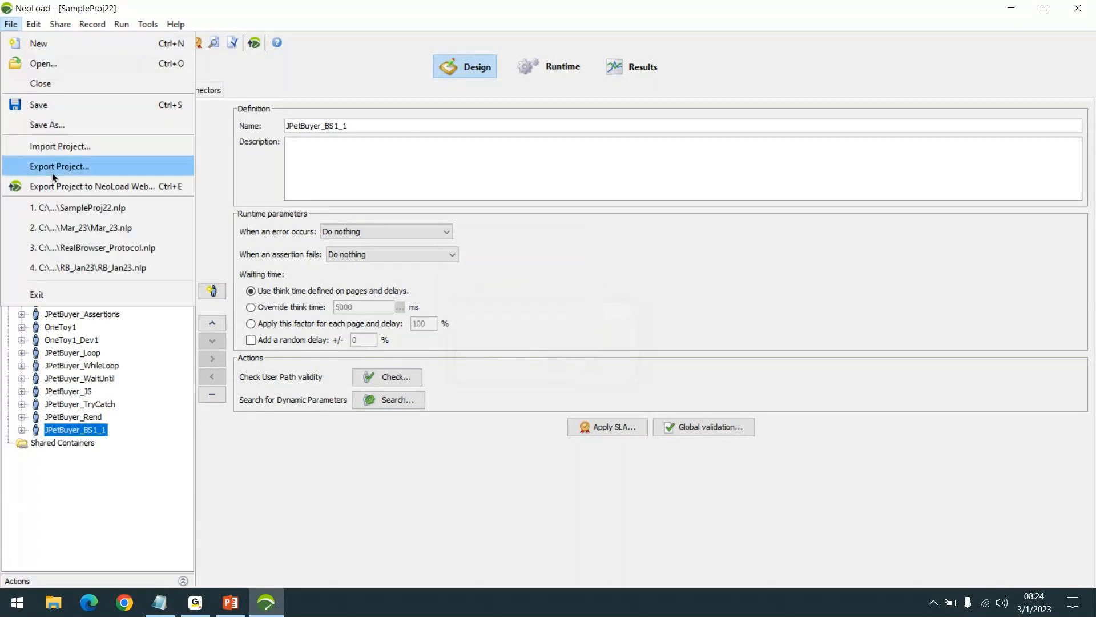
click(76, 228)
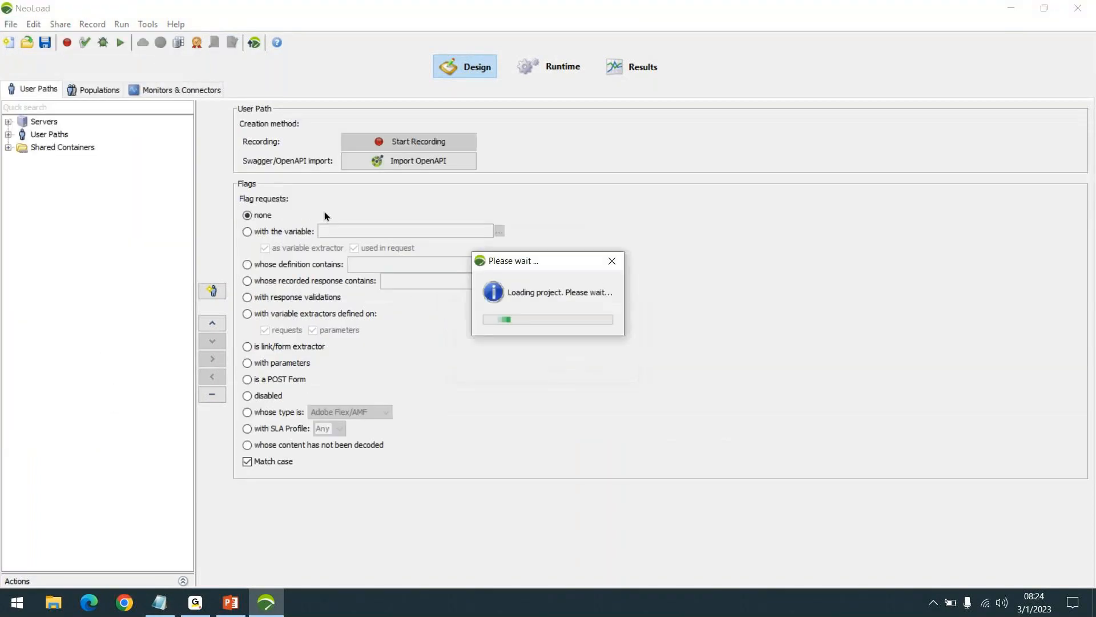
click(426, 141)
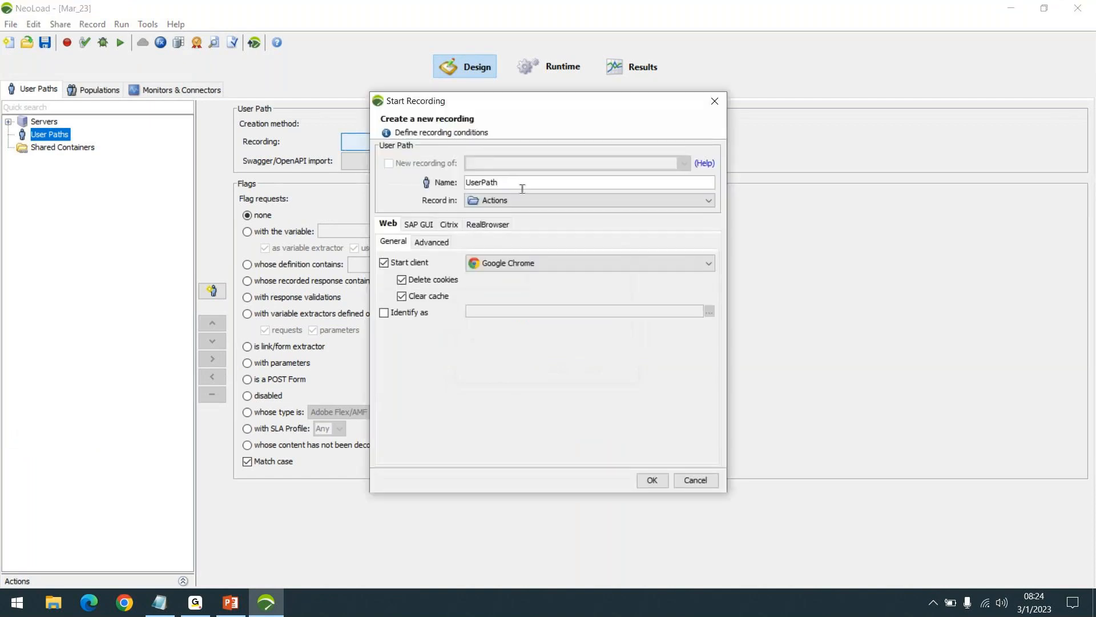
double_click(522, 185)
text(JPet)
click(202, 604)
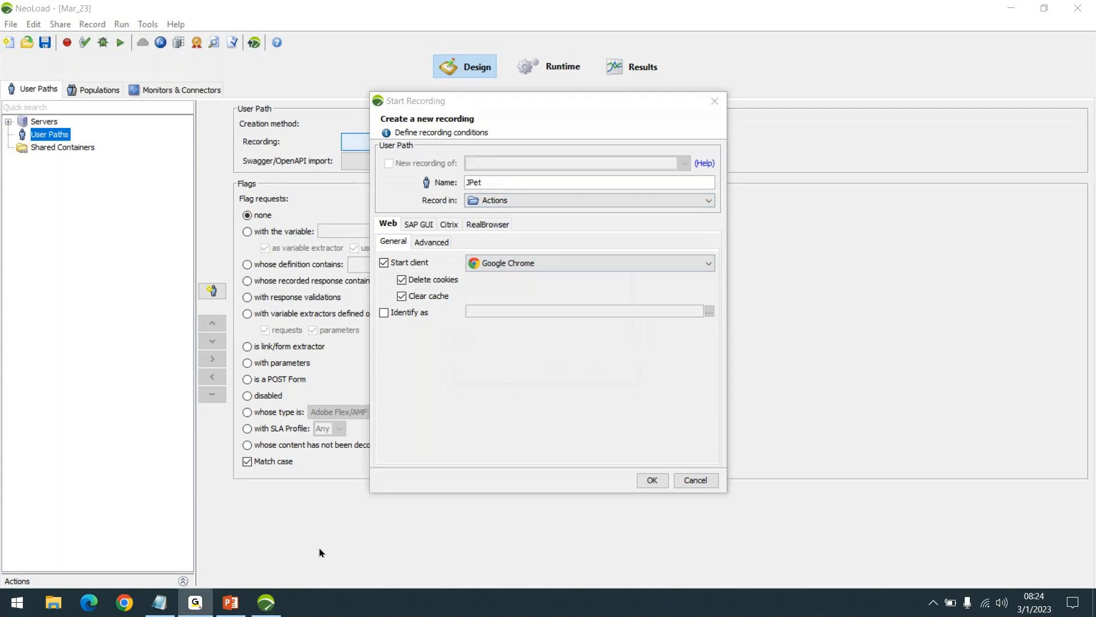
click(200, 604)
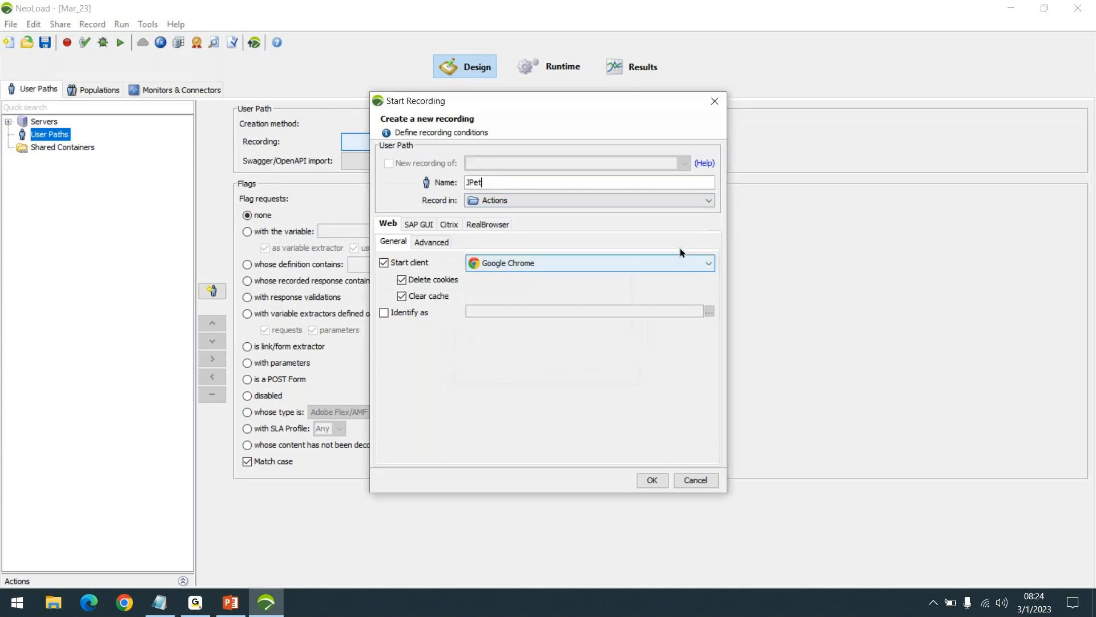
click(652, 480)
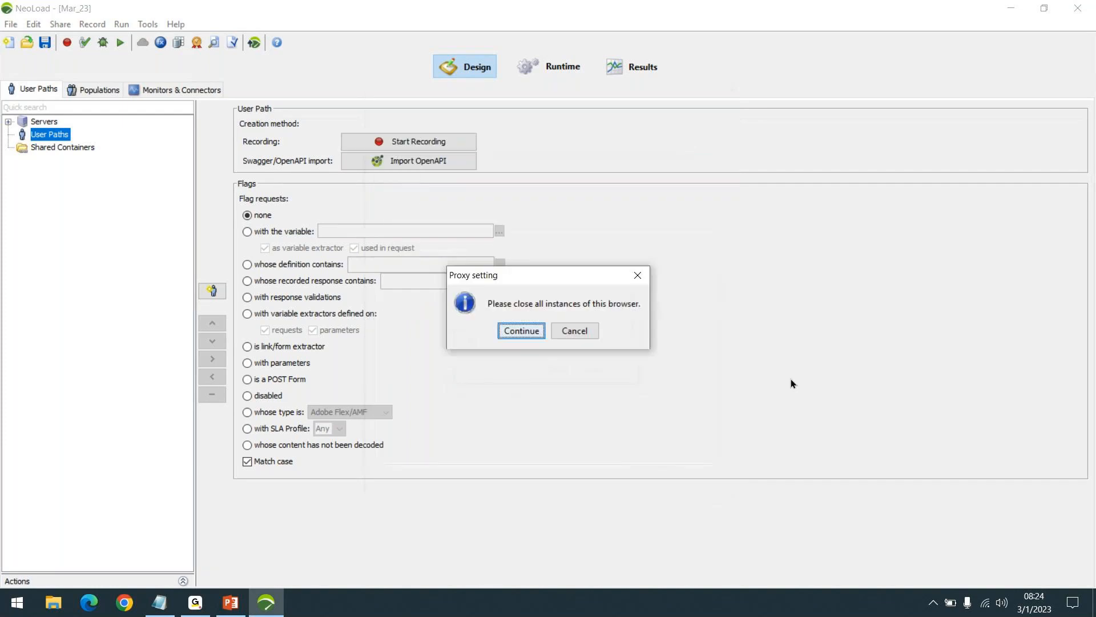
click(521, 332)
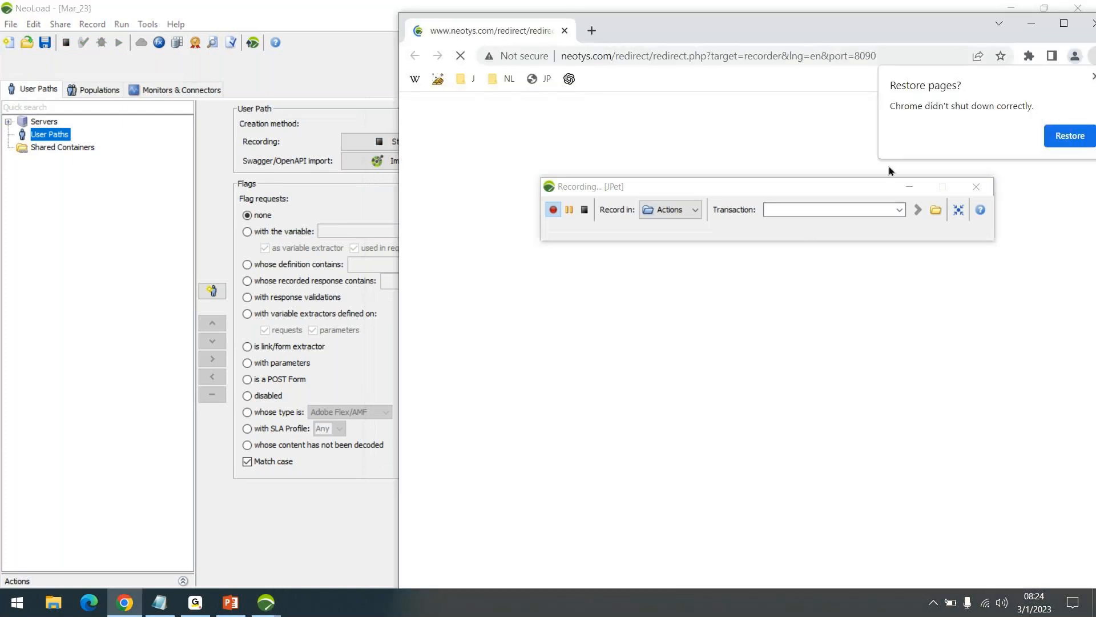
- Maximize the Chrome recording window, dismiss the restore pages prompt, and move the recording bar clear of the page content
drag(855, 191, 839, 200)
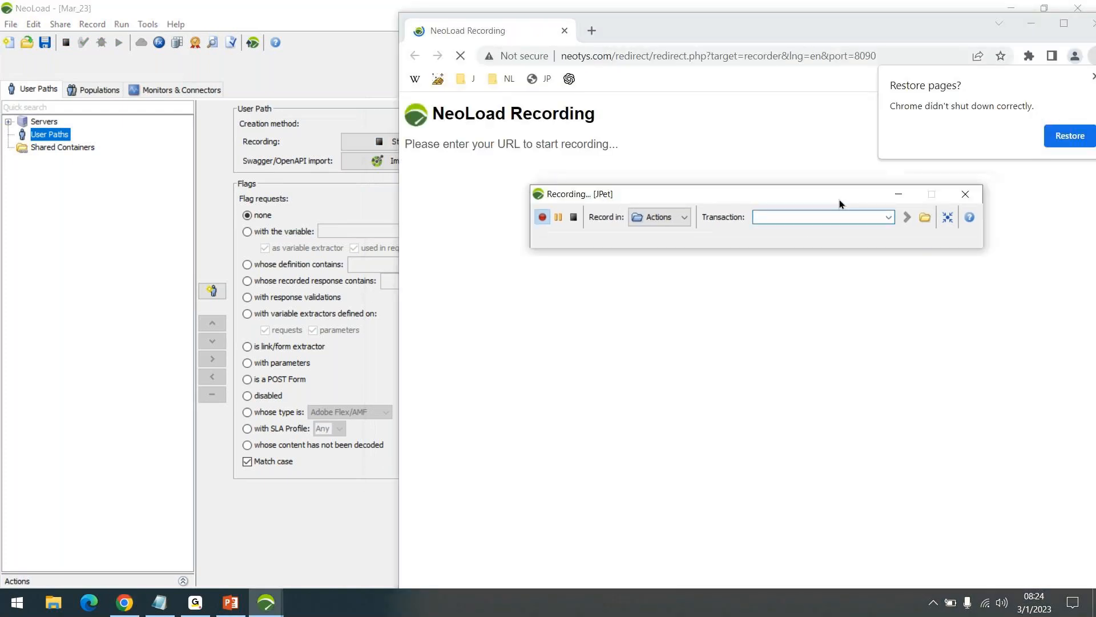
double_click(882, 33)
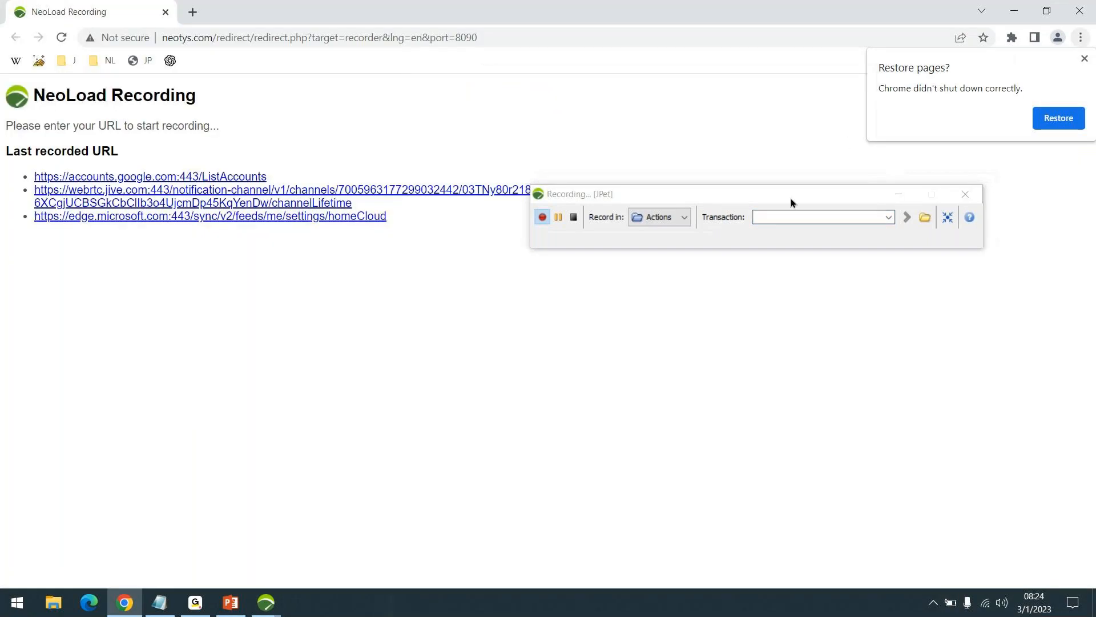
drag(791, 197, 790, 280)
click(1083, 59)
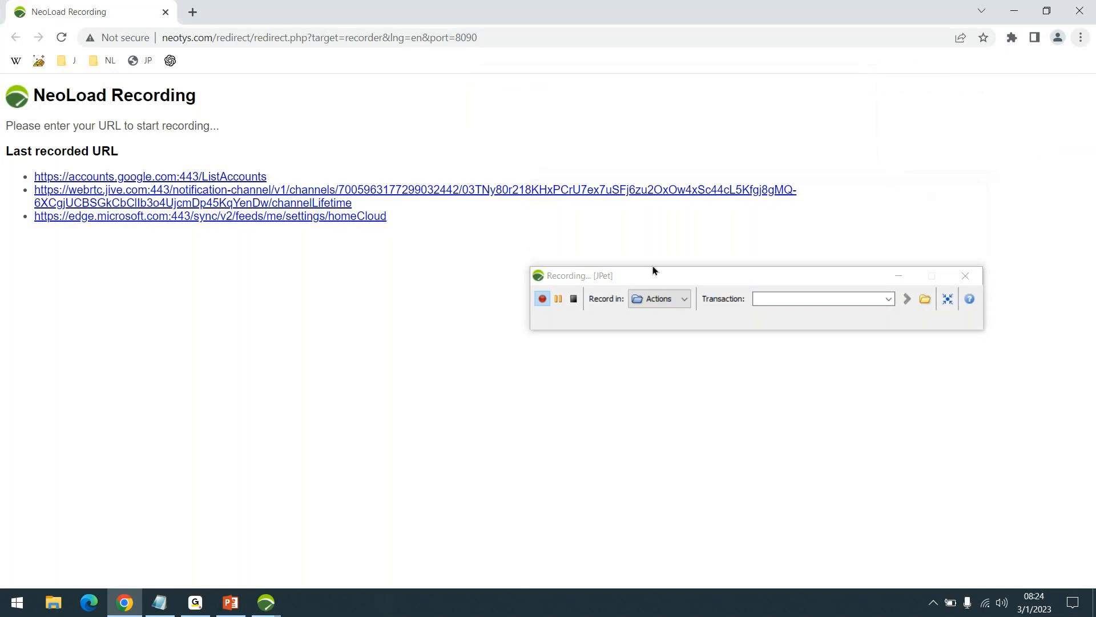
drag(653, 265, 598, 246)
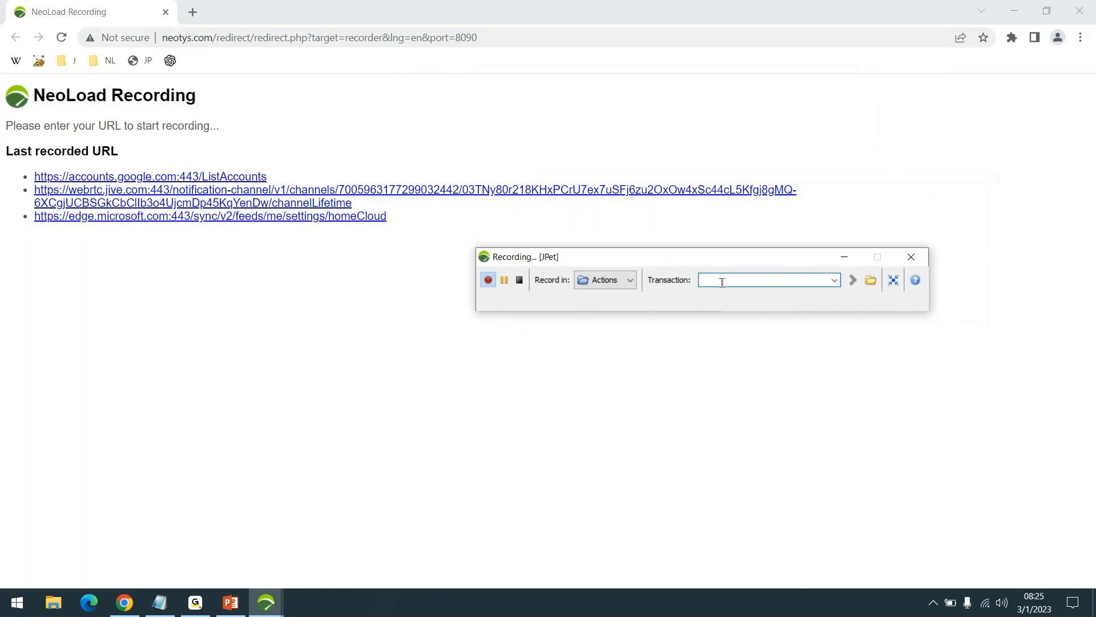
text(Launch)
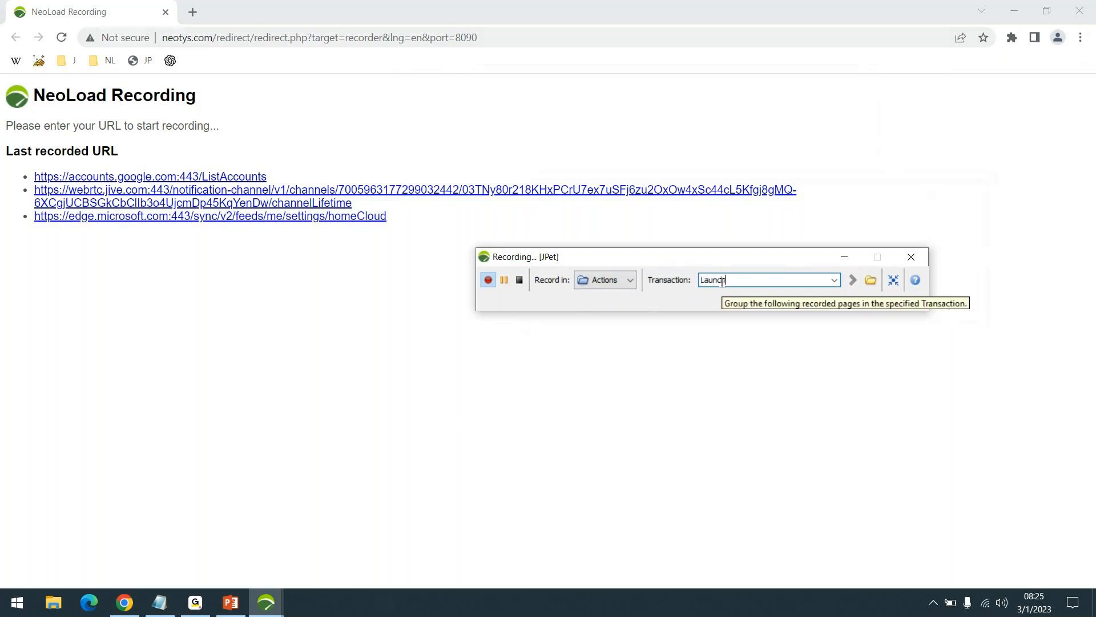
key(Return)
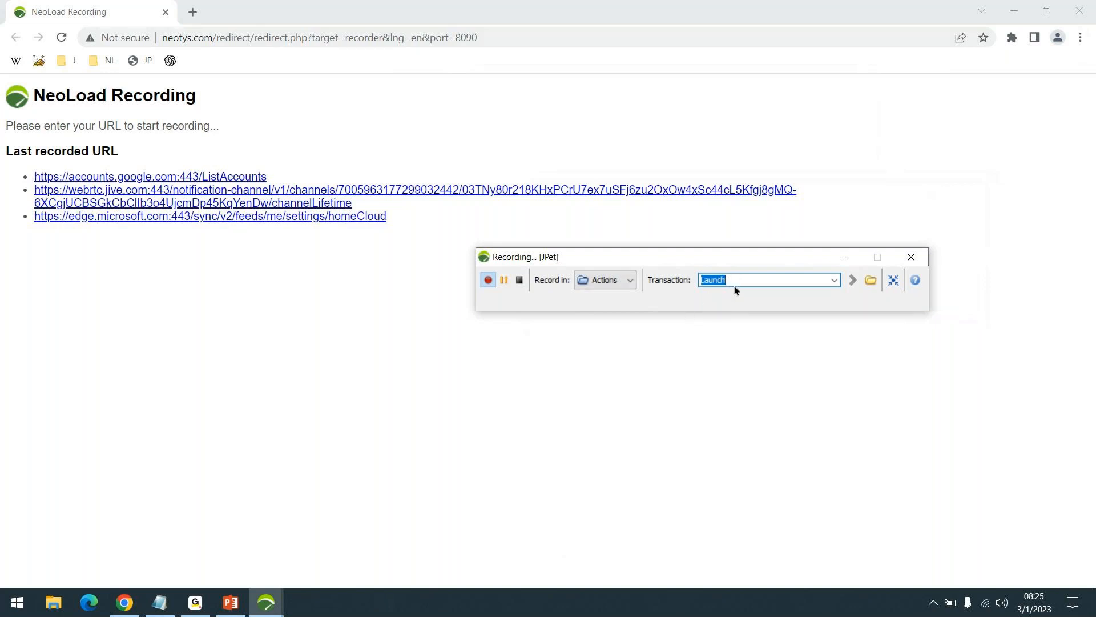
click(524, 39)
text(https://petstore.octoperf.com/actions/Catalog.action)
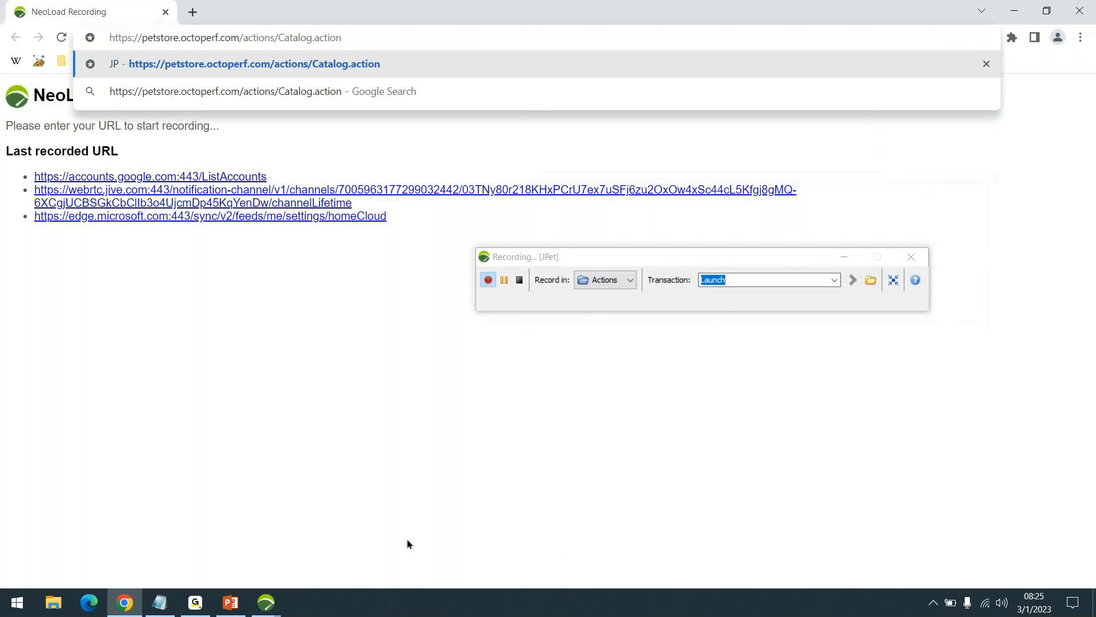
key(Return)
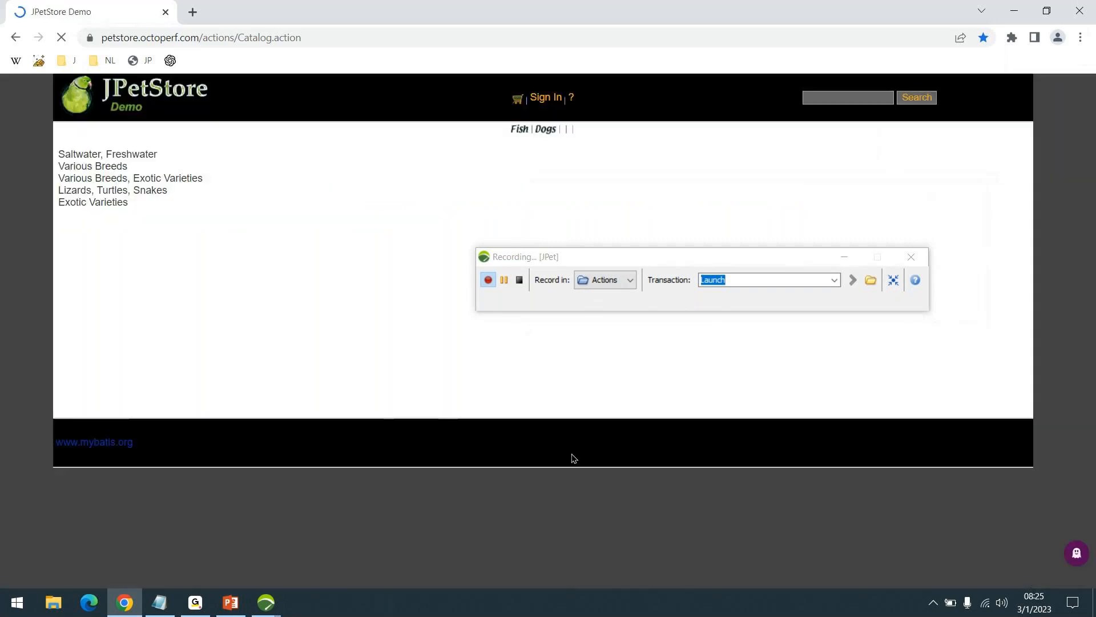
- Set the recording transaction to Click Fish and open the Fish category in JPetStore
drag(749, 258, 771, 157)
click(772, 180)
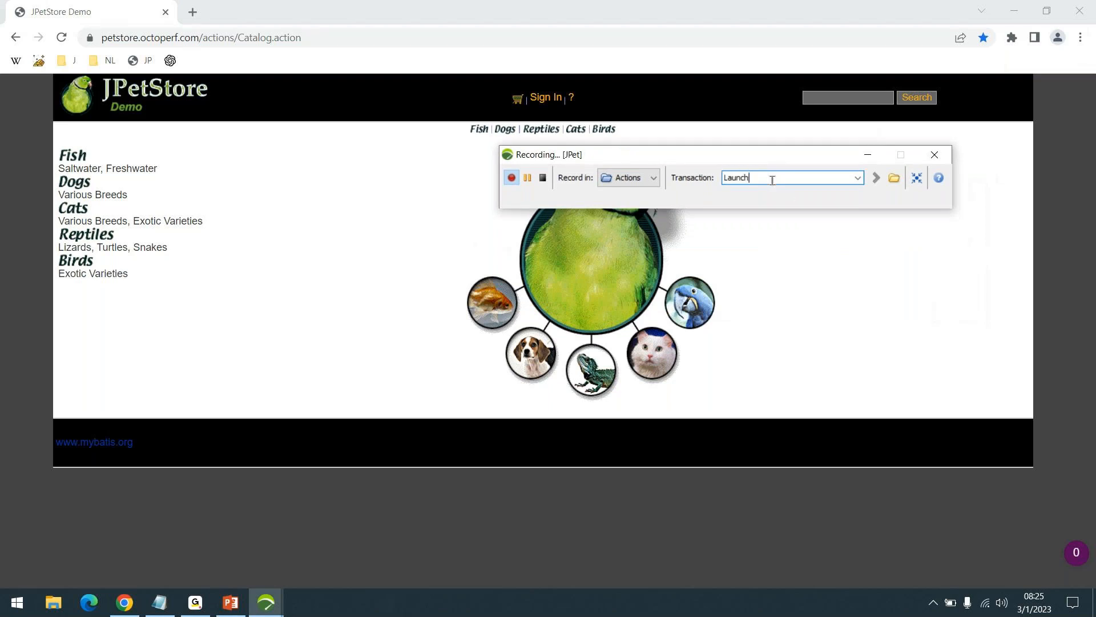
double_click(772, 180)
text(C)
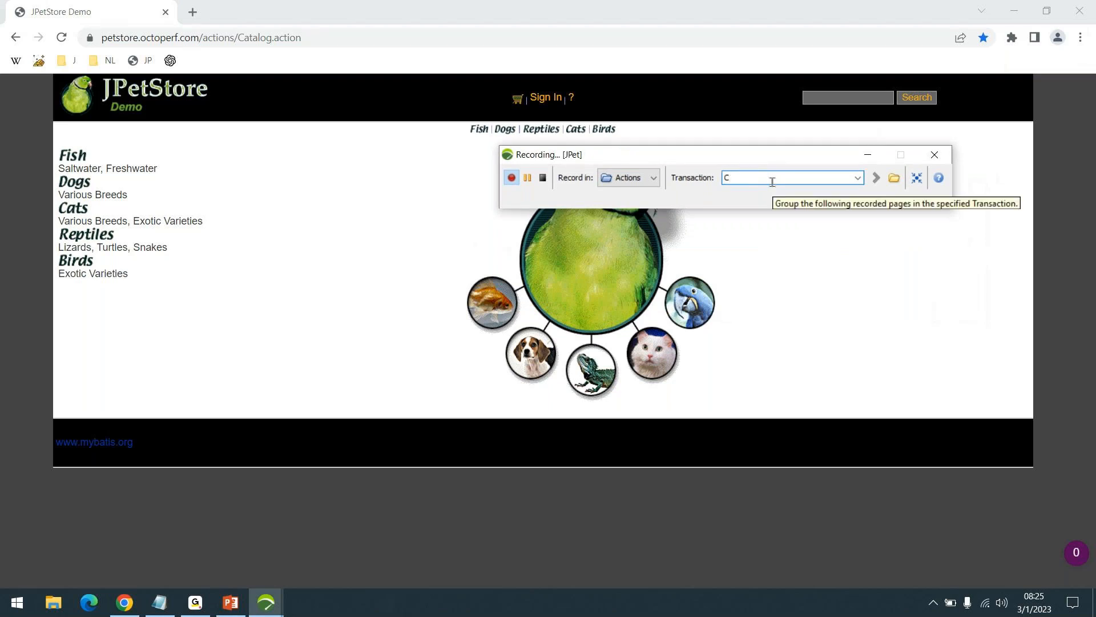
text(lick Fish)
key(Return)
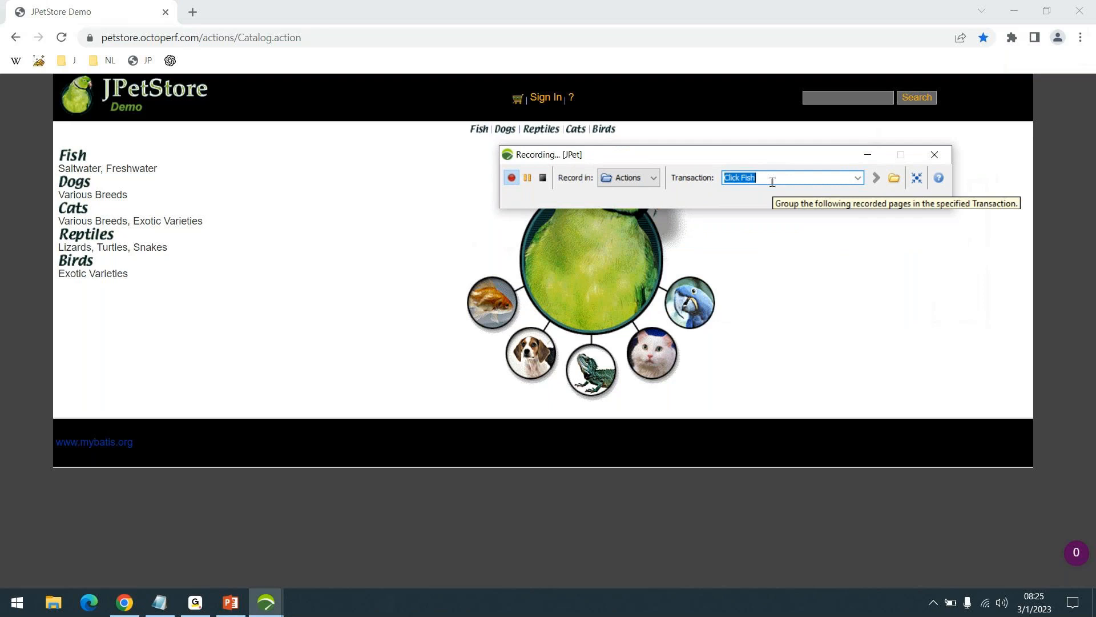
click(73, 153)
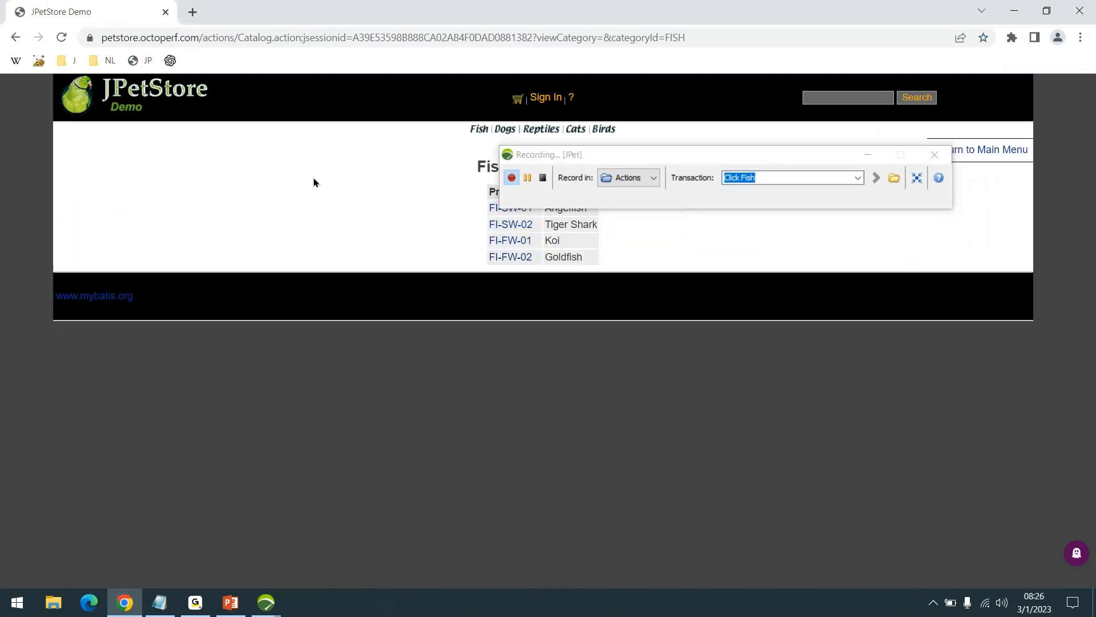
- Set the recording transaction to Click AngelFish and open the Angelfish product FI-SW-01
drag(756, 154, 748, 350)
click(761, 370)
key(ctrl+shift+Left)
key(ctrl+shift+Left)
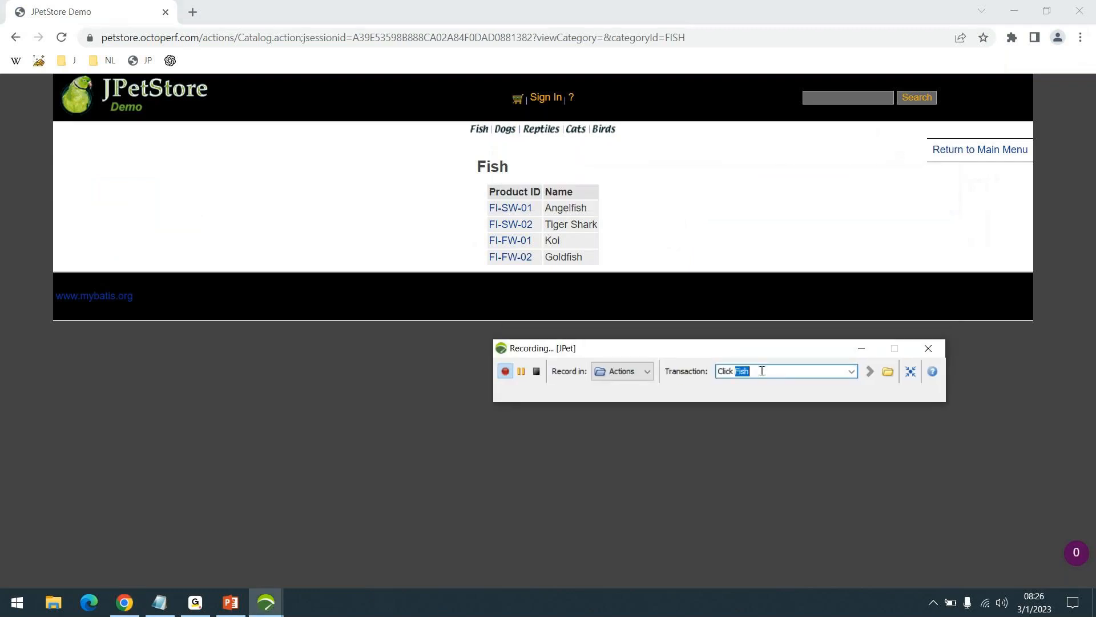
text(Click AngelFish)
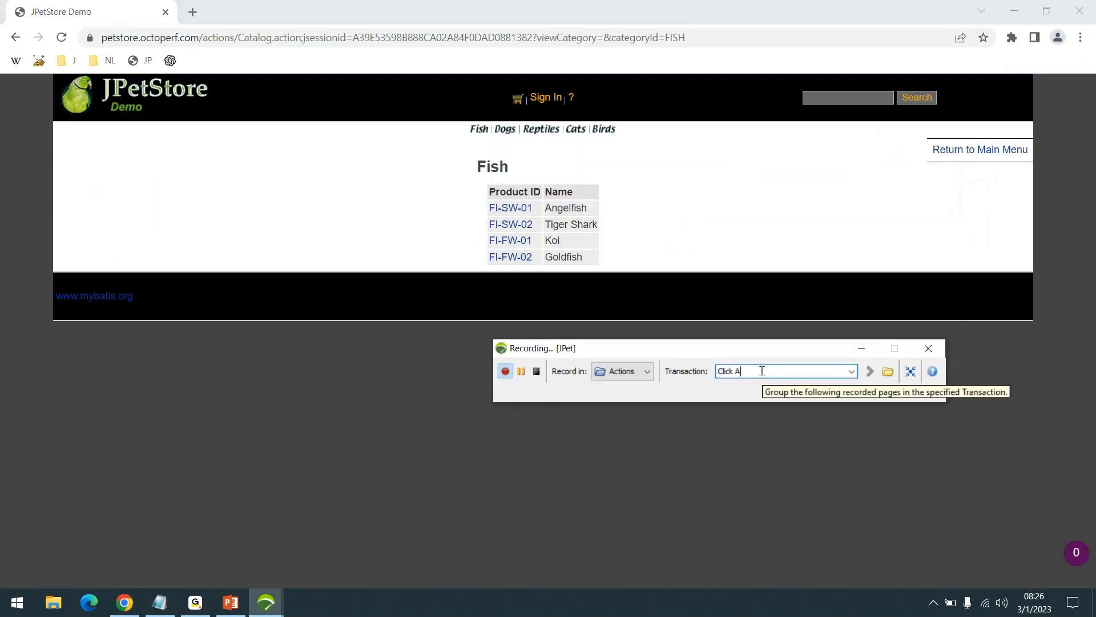
key(Return)
click(509, 209)
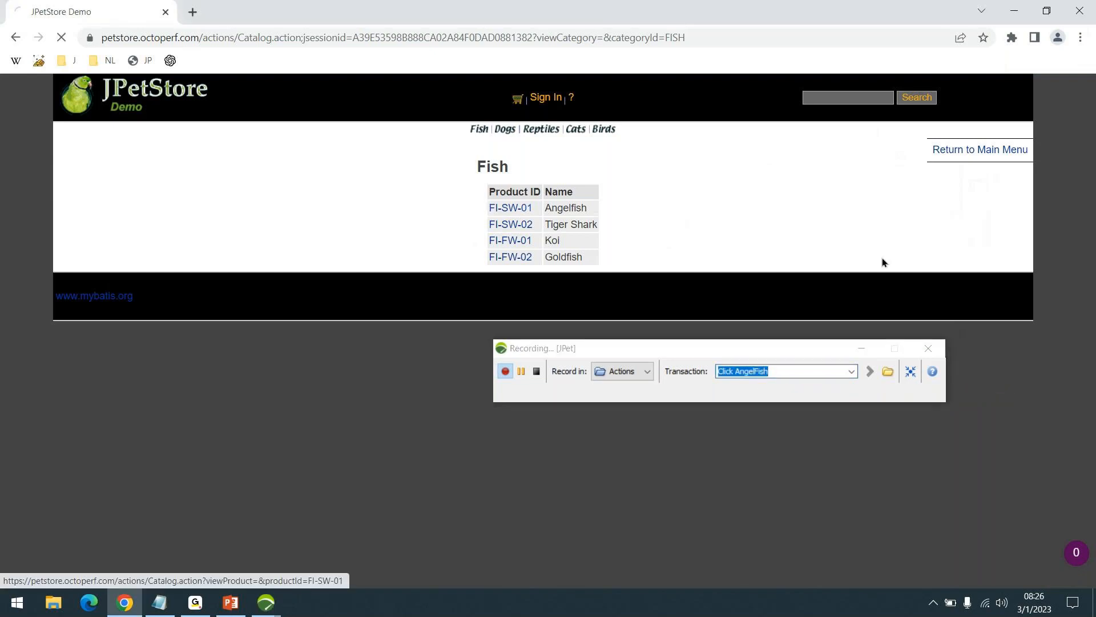
click(780, 372)
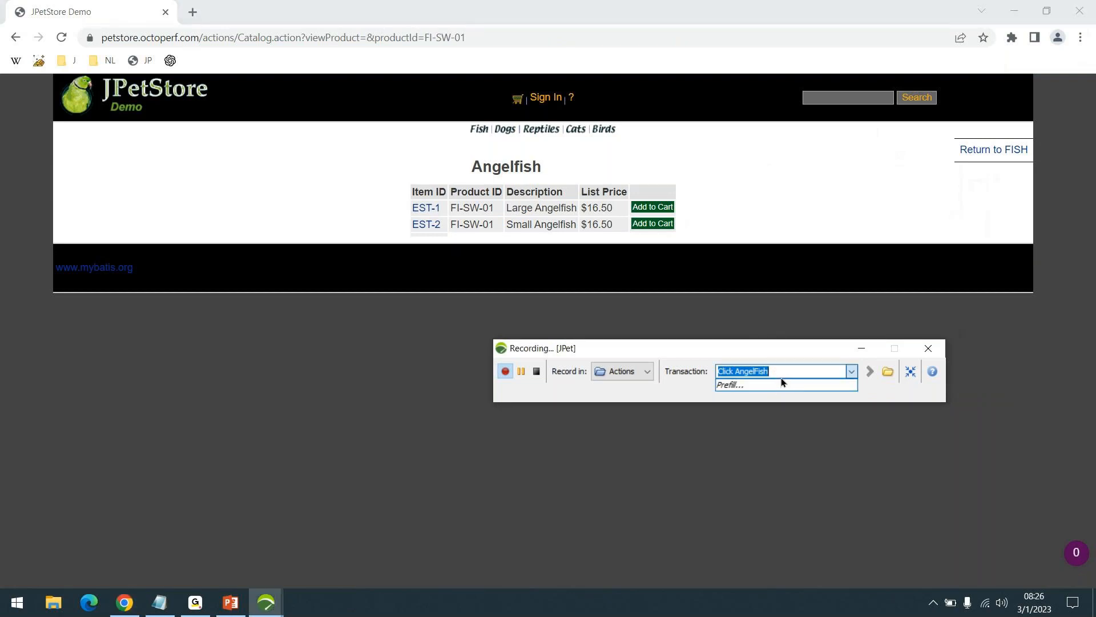
text(Selec)
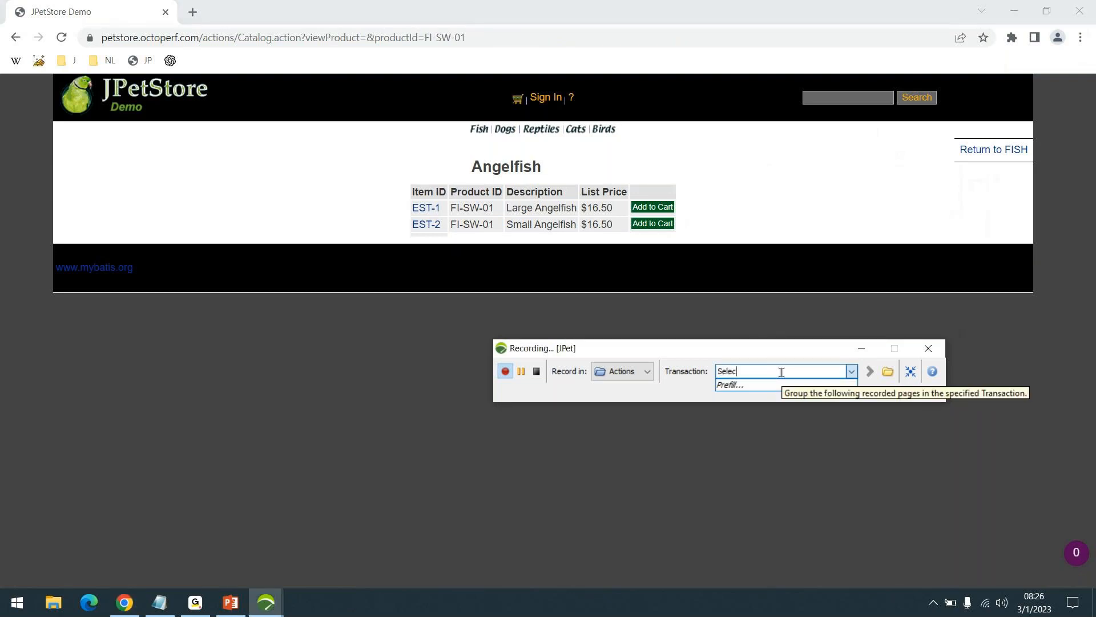
text(t Item)
key(Return)
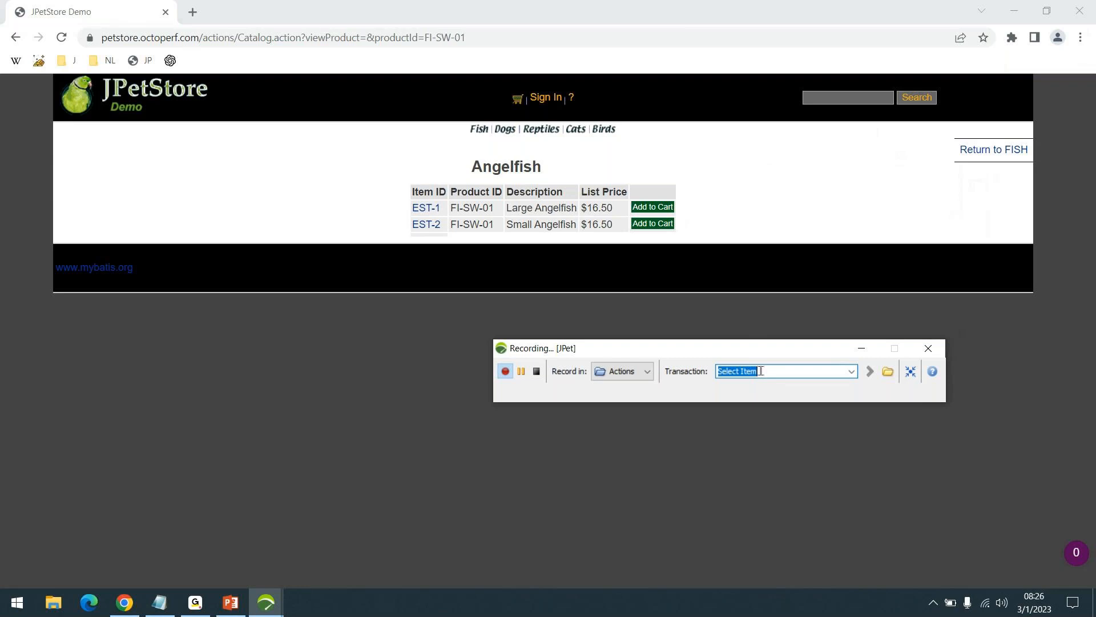
- Set the recording transaction to Click LargeAngelFish and open the Large Angelfish item EST-1
text(Click L)
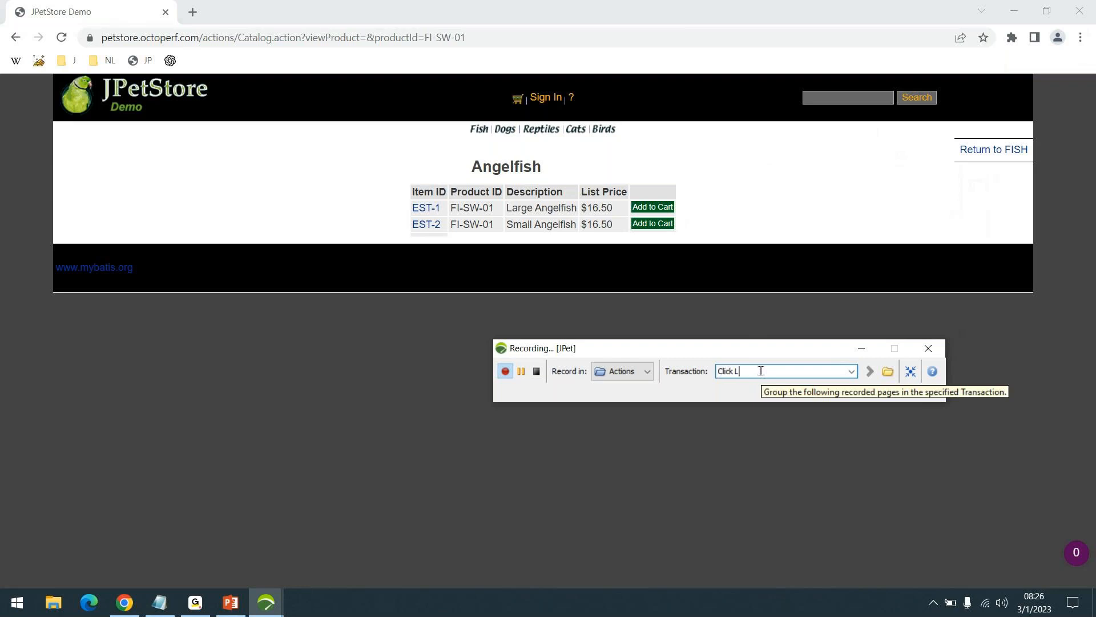
text(argeAngelFish)
key(Return)
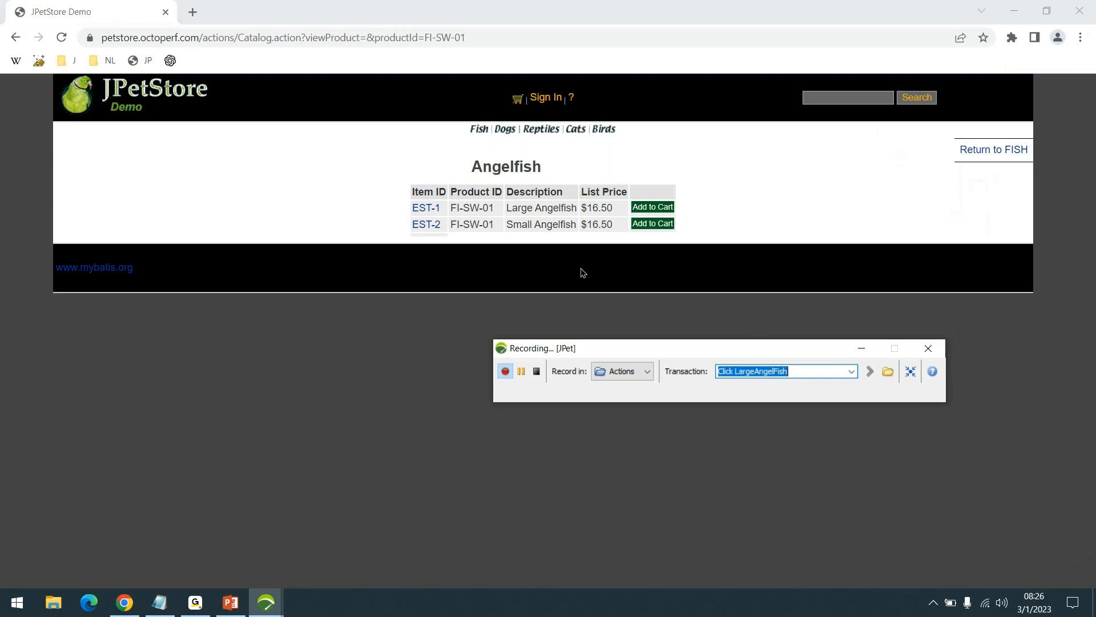
click(431, 210)
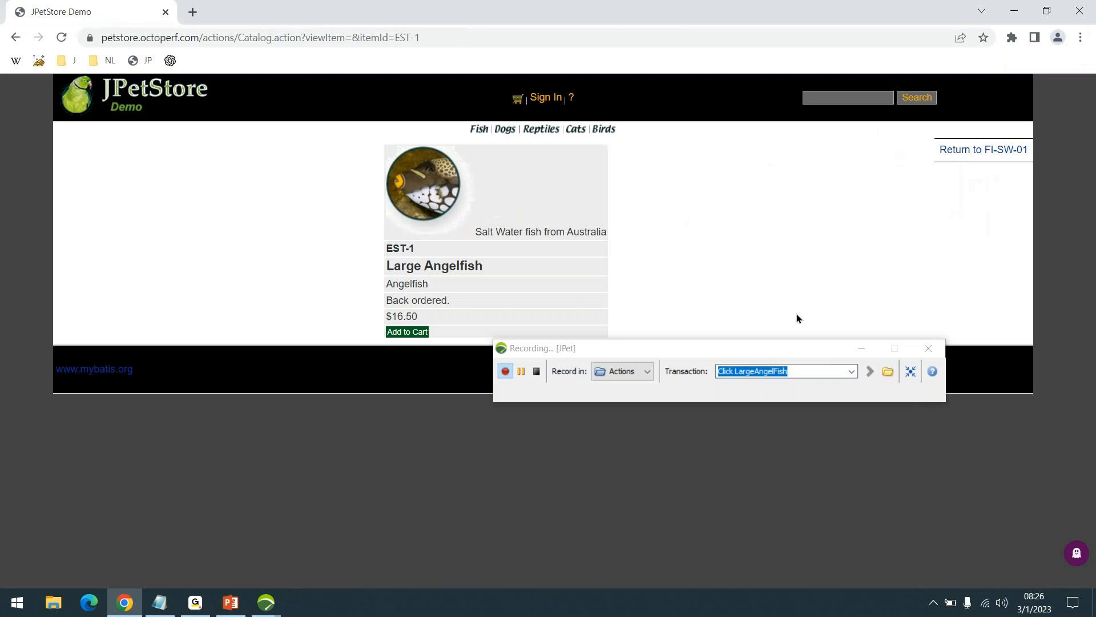
- Set the recording transaction to Homepage and return to the JPetStore home page
click(796, 373)
text(Homepage)
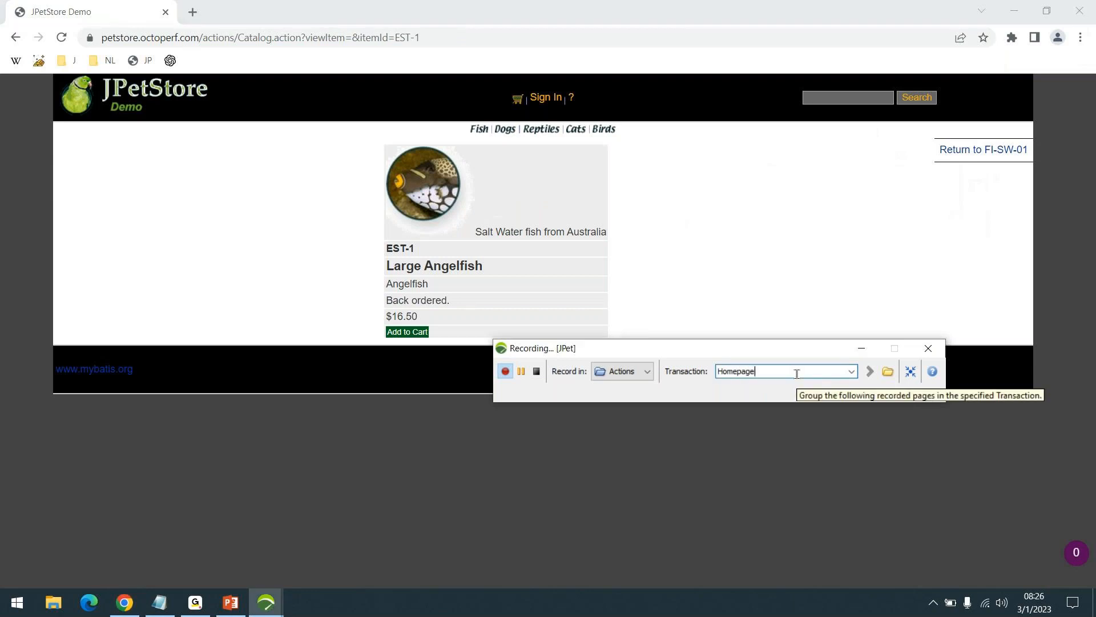
key(Return)
click(79, 101)
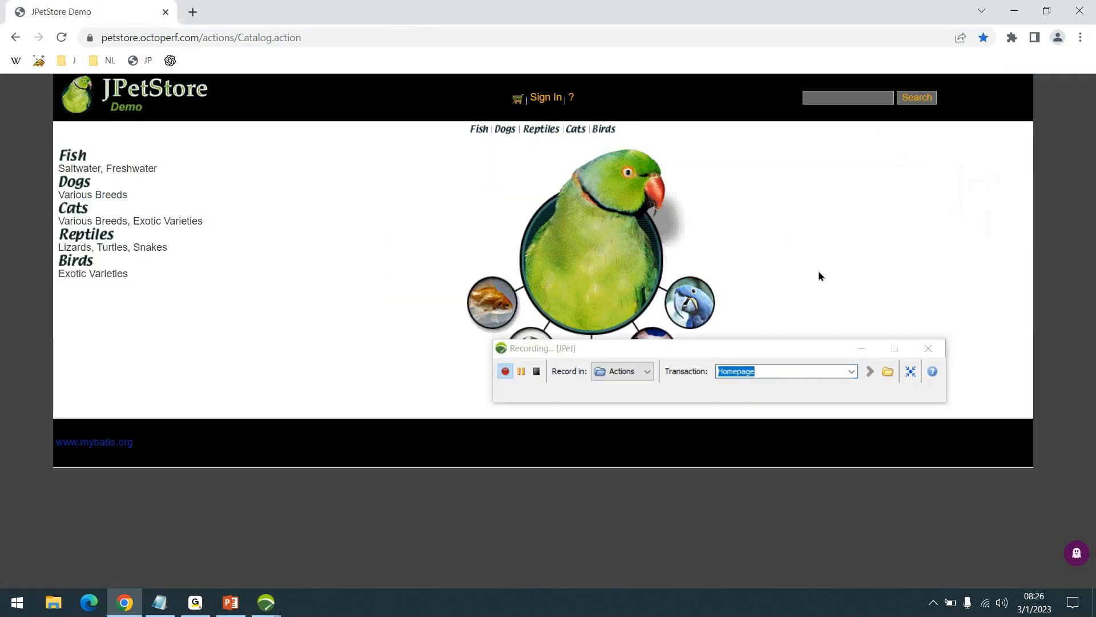
- Stop the JPet recording and reposition the post-recording wizard
drag(739, 354, 810, 167)
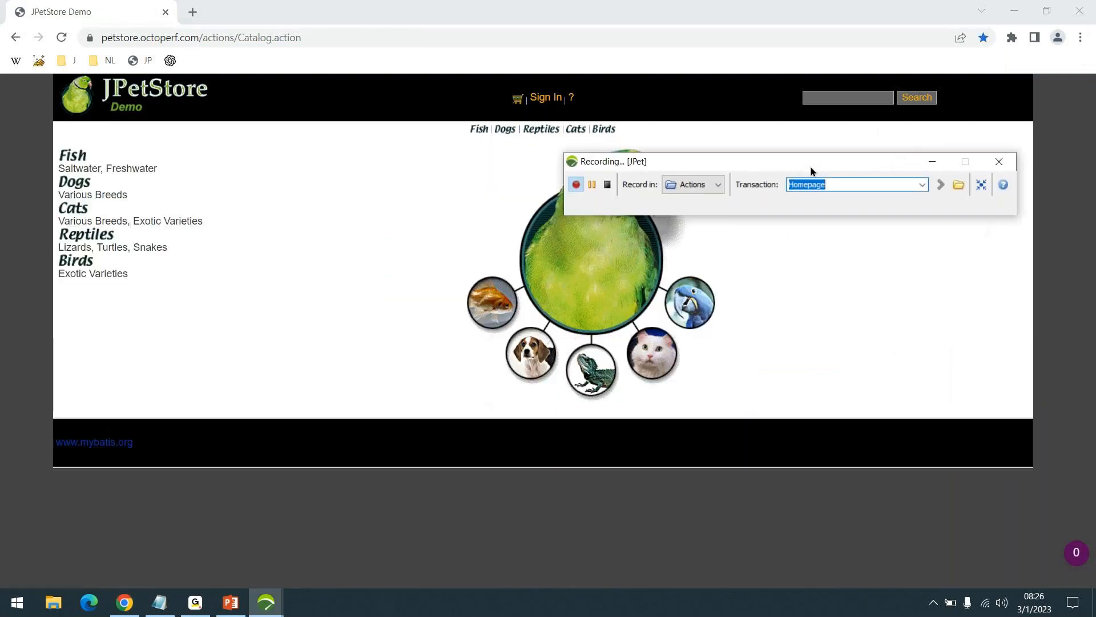
click(609, 185)
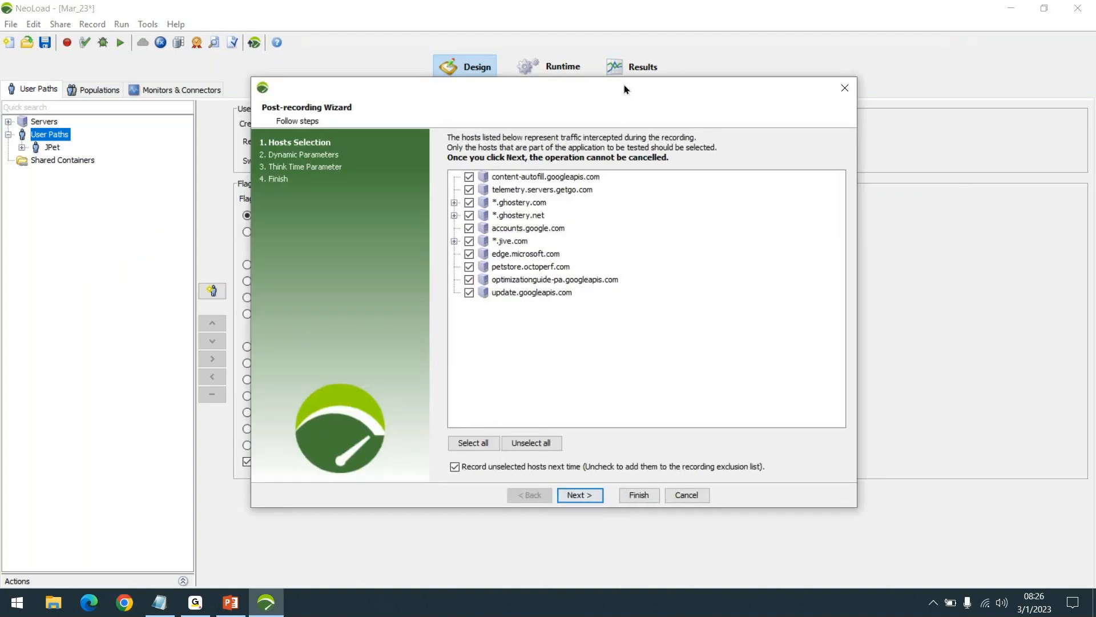
drag(625, 87, 721, 53)
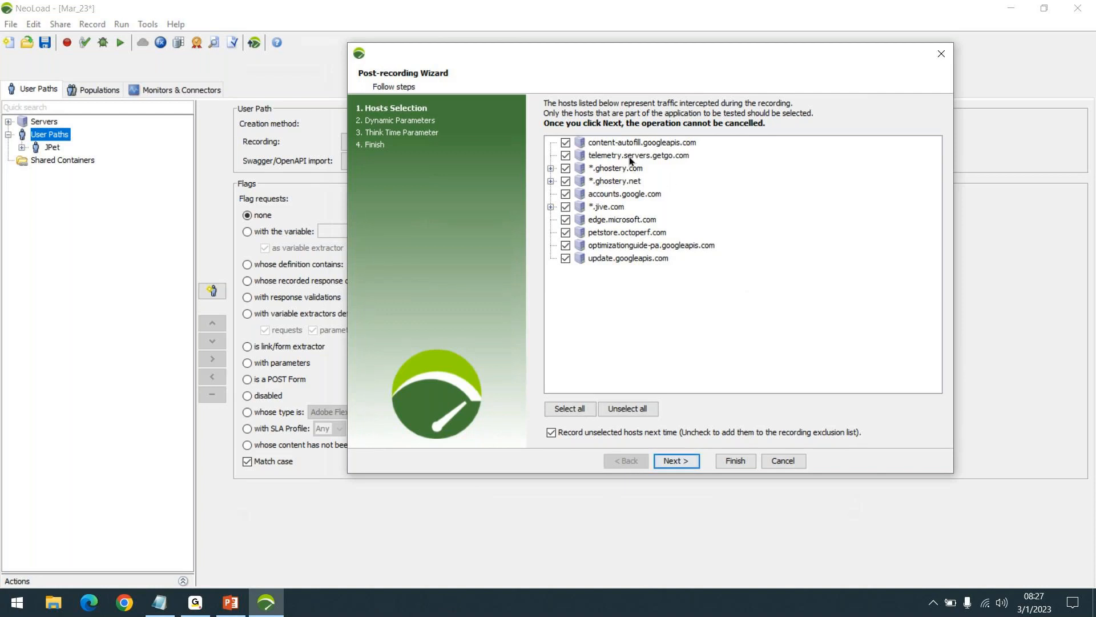
- Expand the grouped hosts and deselect every recorded host except petstore.octoperf.com
click(552, 207)
click(551, 181)
click(550, 168)
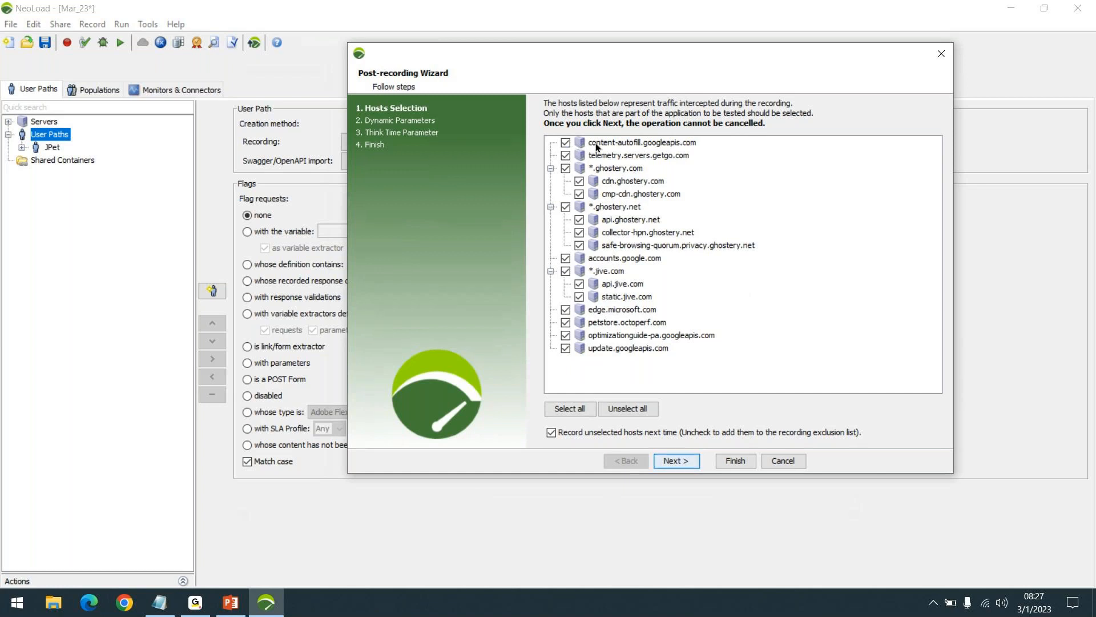
click(566, 143)
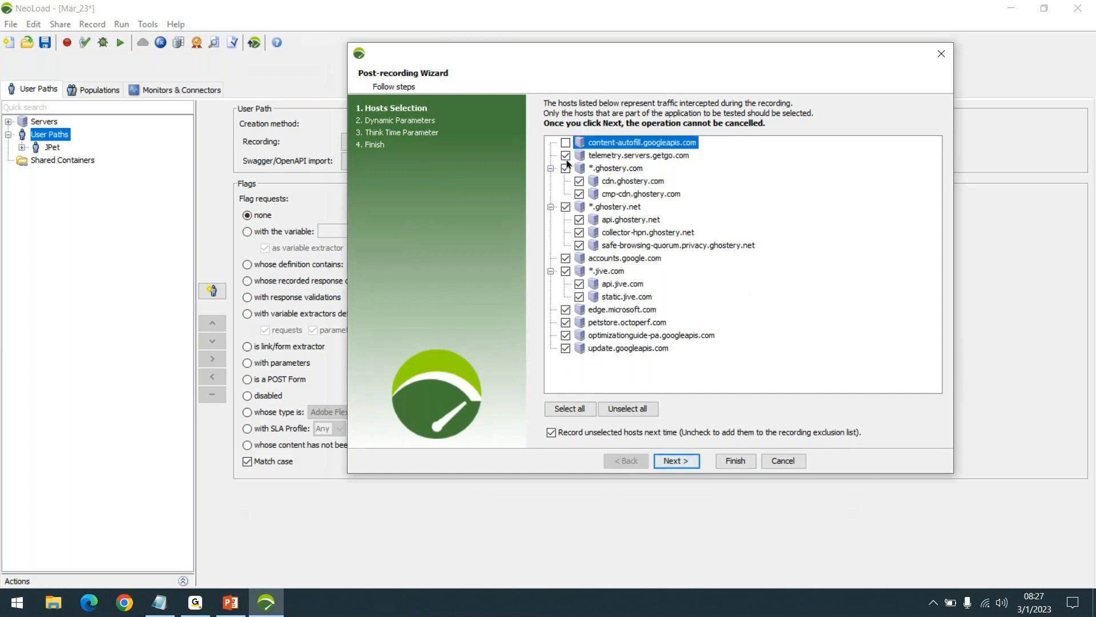
click(566, 157)
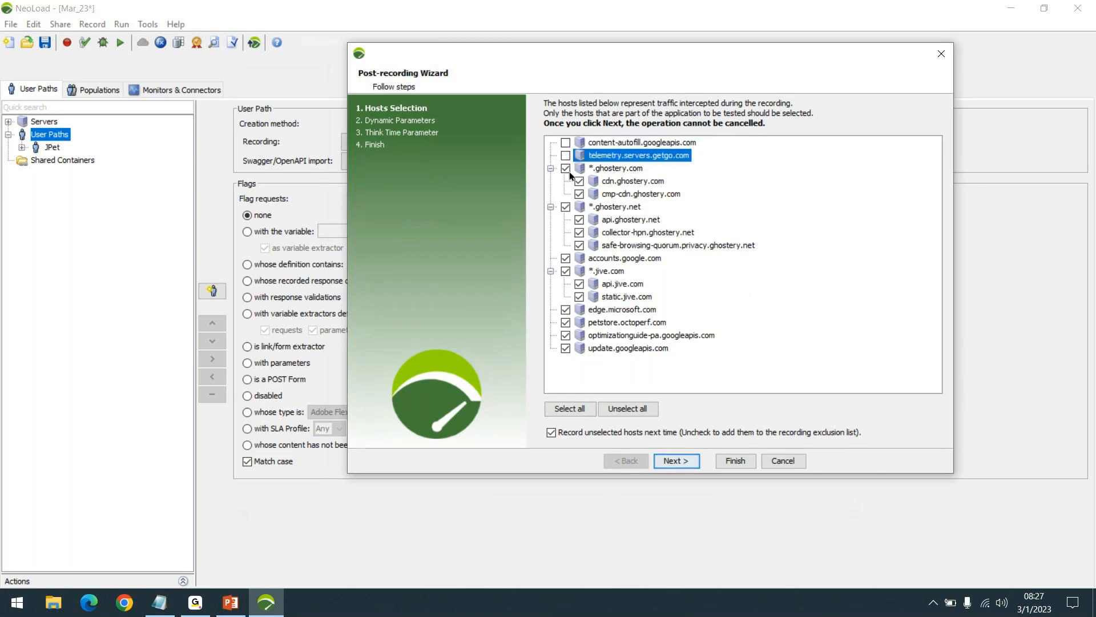
click(566, 208)
click(565, 258)
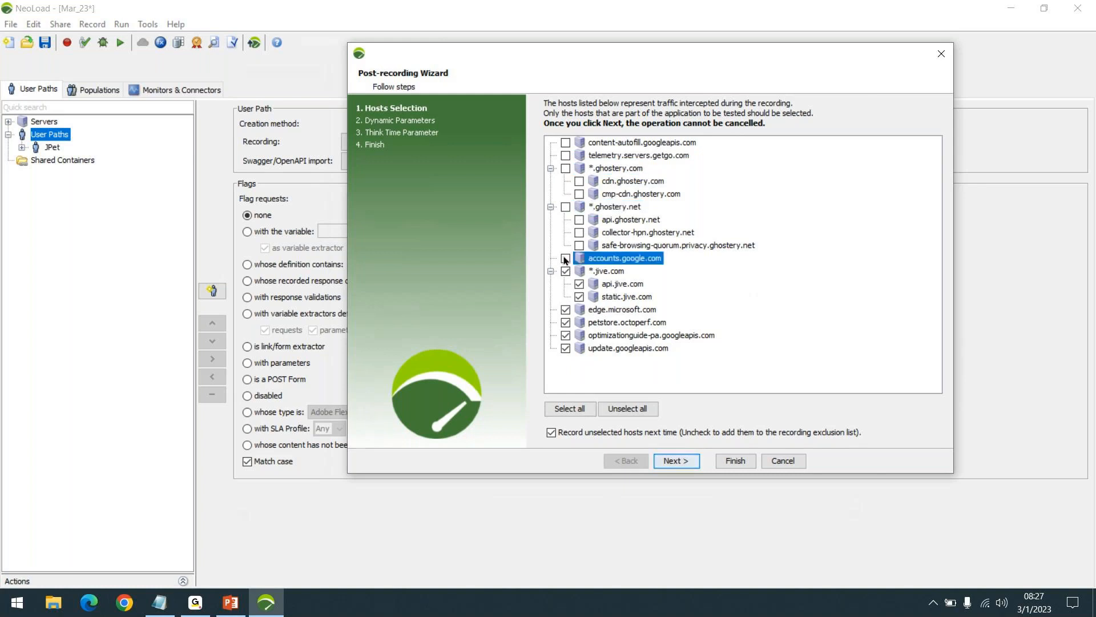
click(566, 272)
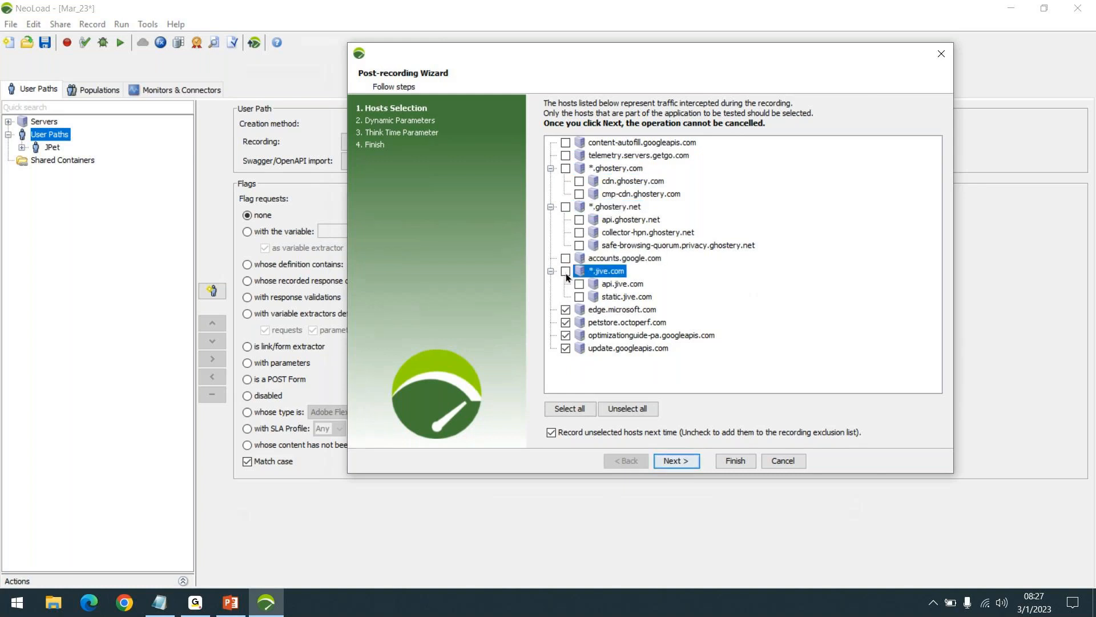
click(569, 313)
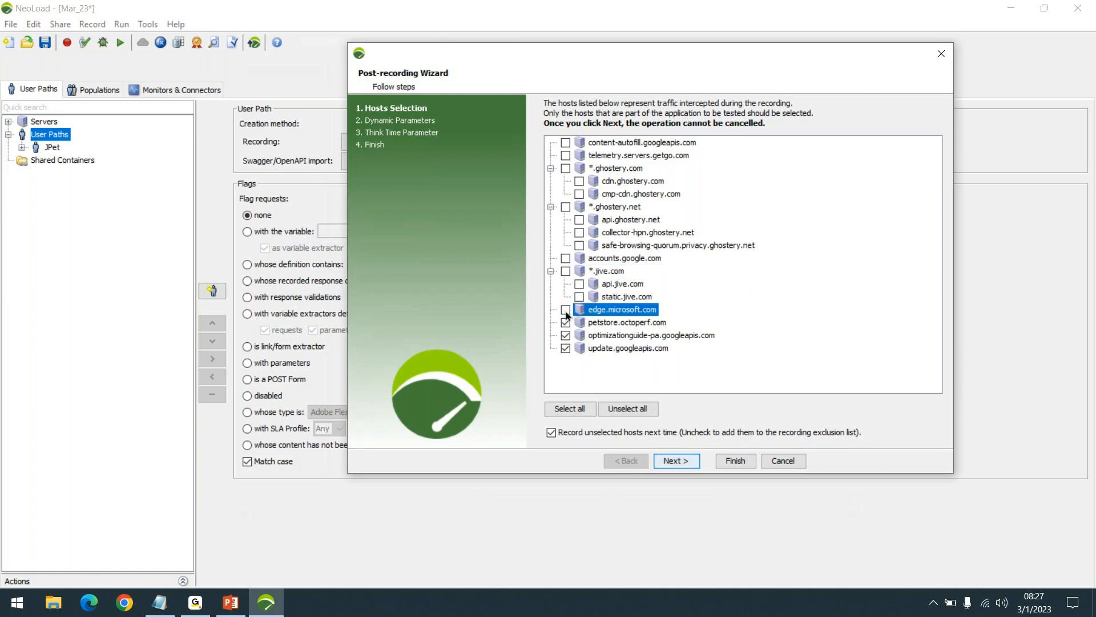
click(614, 322)
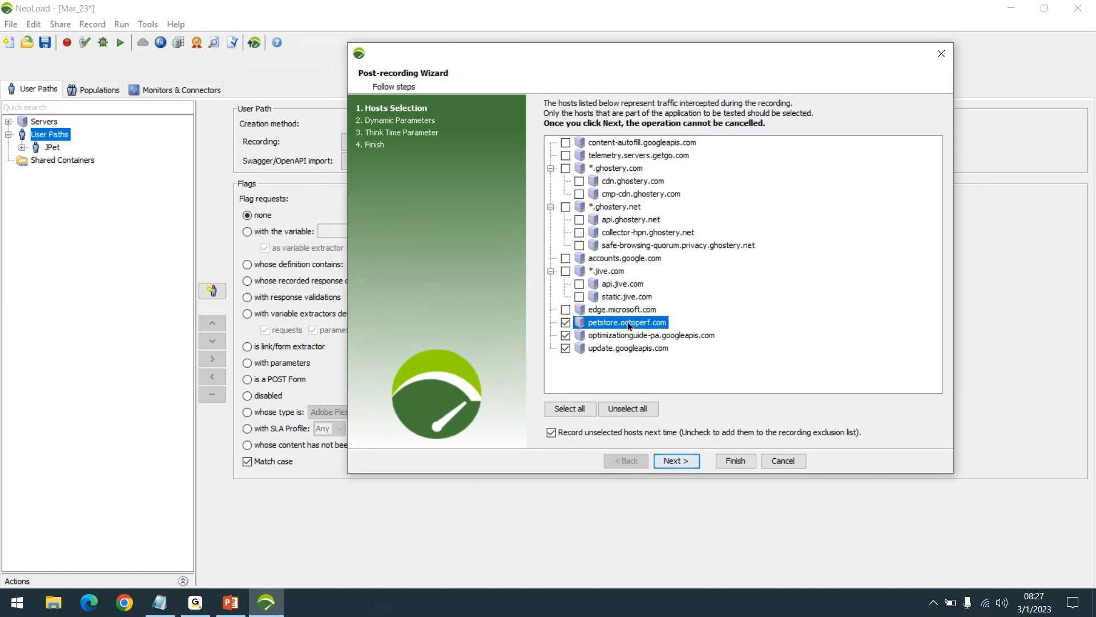
click(566, 336)
click(566, 348)
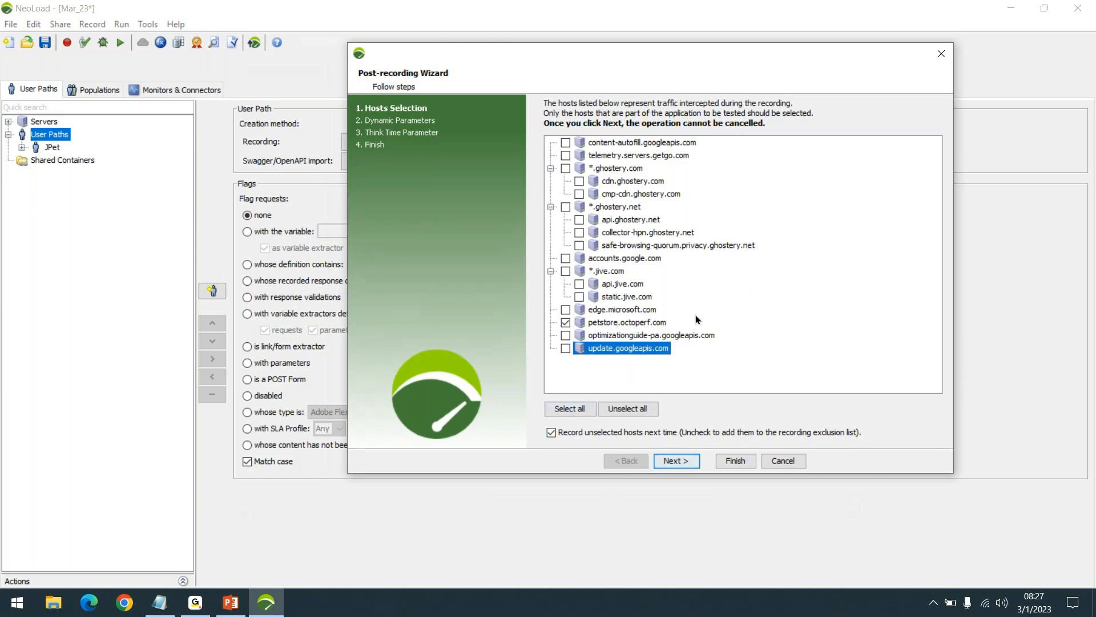
click(639, 327)
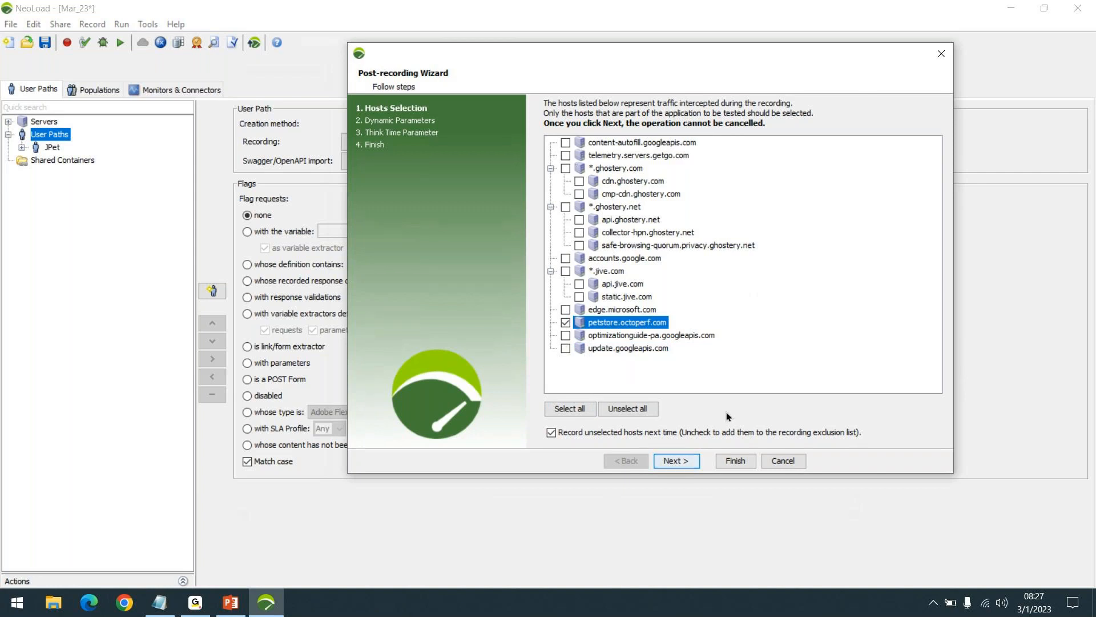
- Skip the dynamic parameter search, keep the recorded think times, and finish the post-recording wizard
click(673, 463)
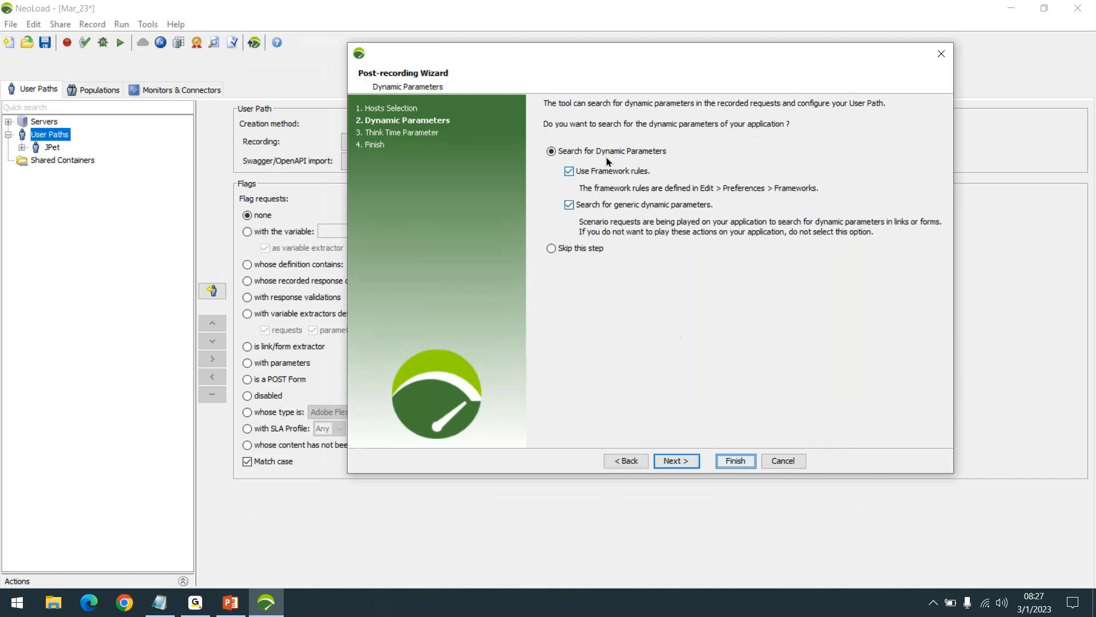
click(590, 249)
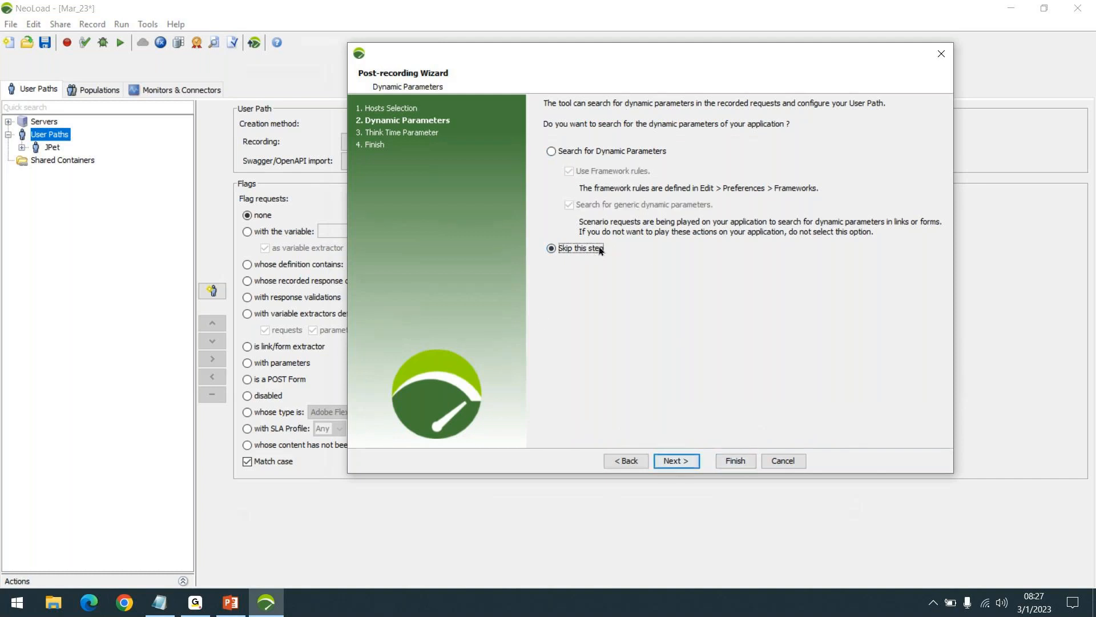
click(674, 460)
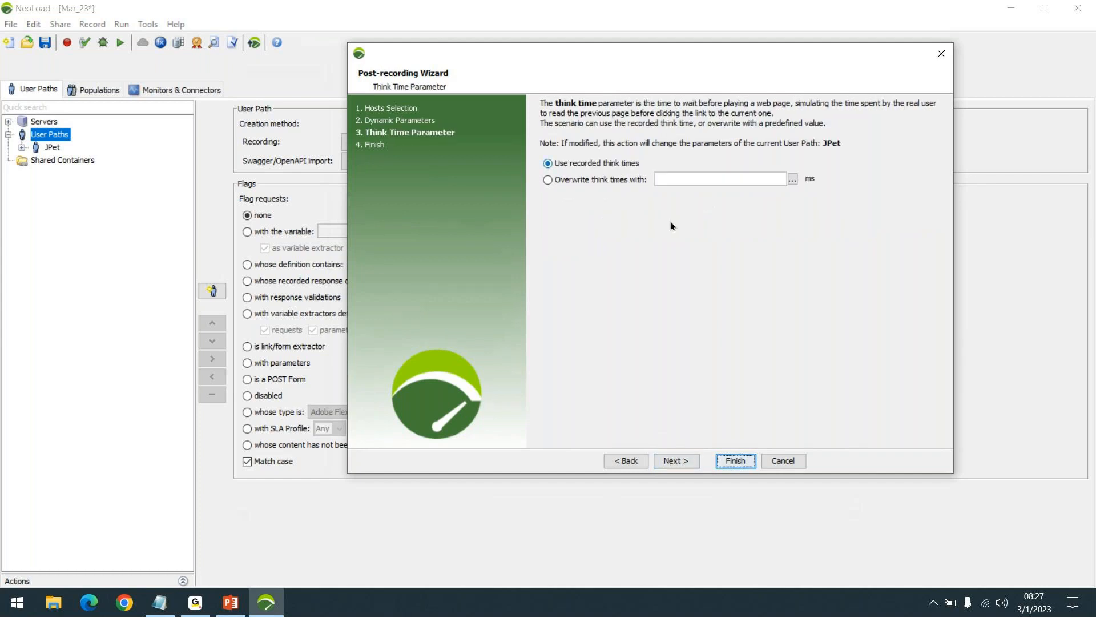
click(680, 458)
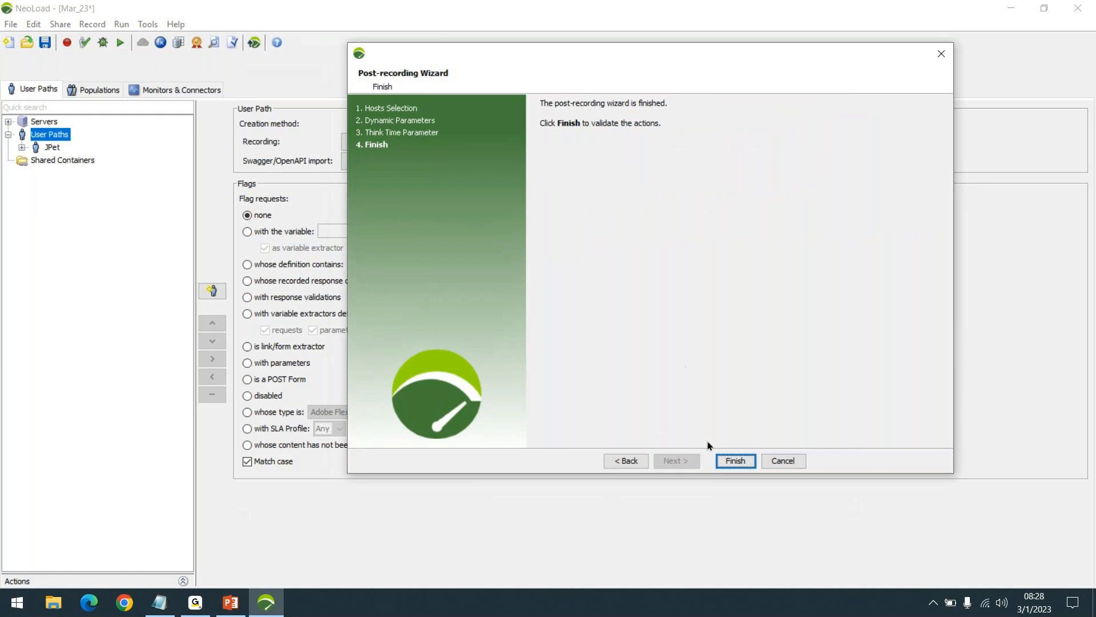
click(736, 461)
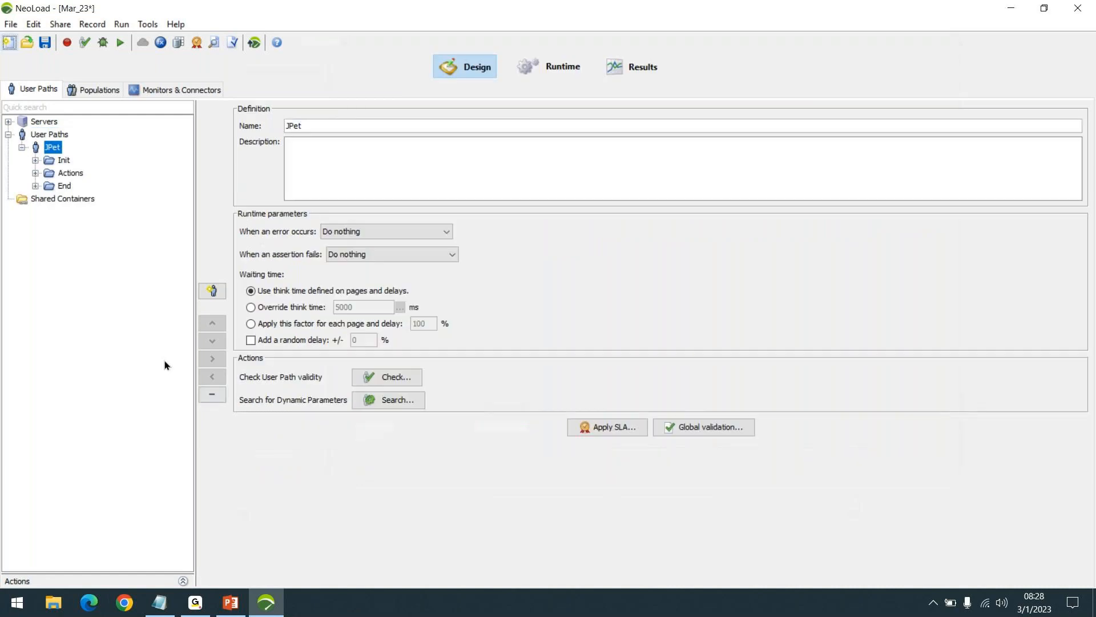
- Expand everything under JPet's Actions container, widen the tree, and open the /actions/Catalog.action request inside the Launch transaction
click(35, 173)
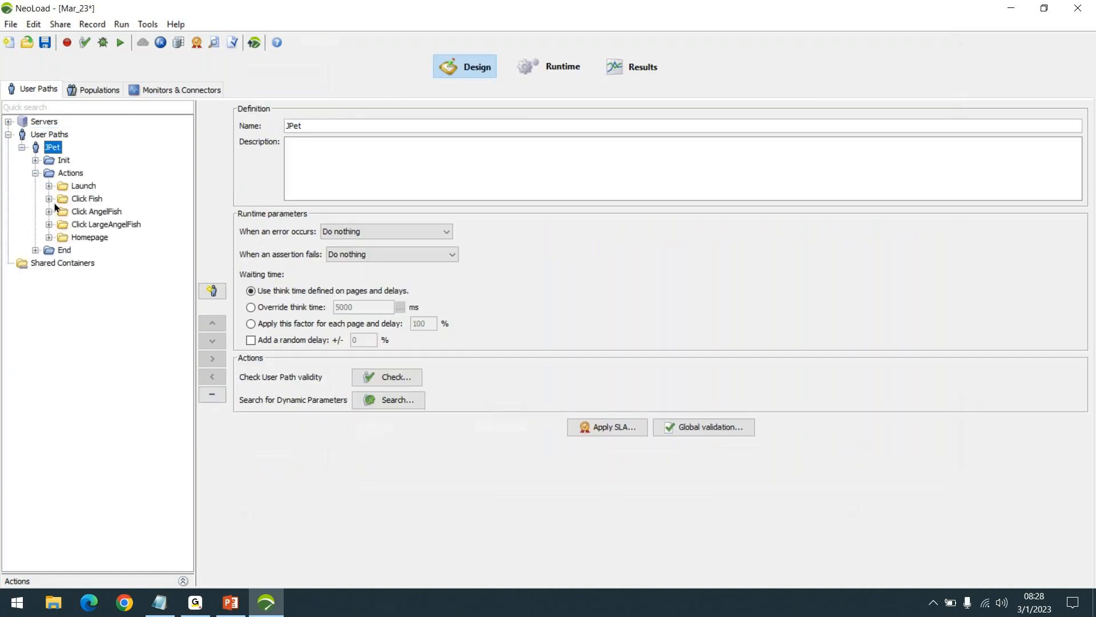
click(73, 173)
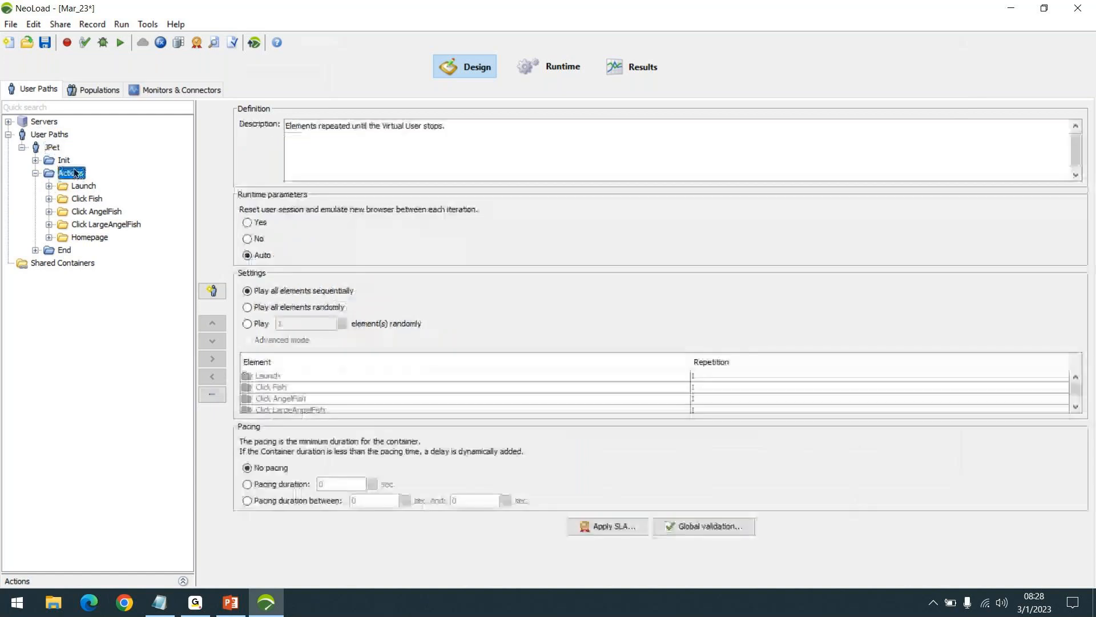
right_click(75, 173)
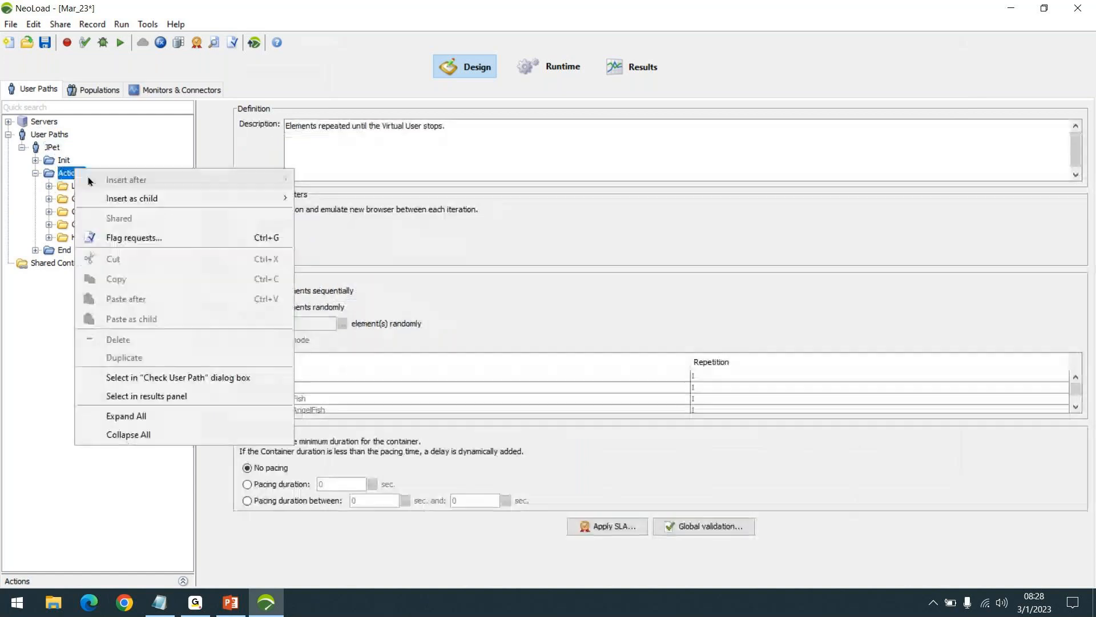
click(129, 417)
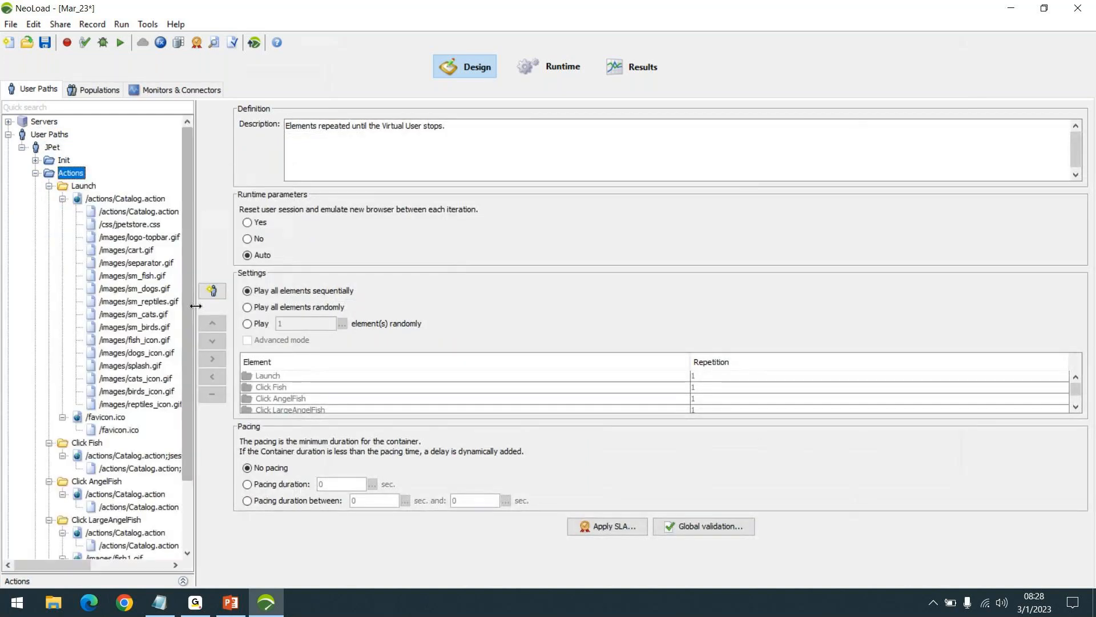
drag(196, 306, 258, 317)
click(84, 186)
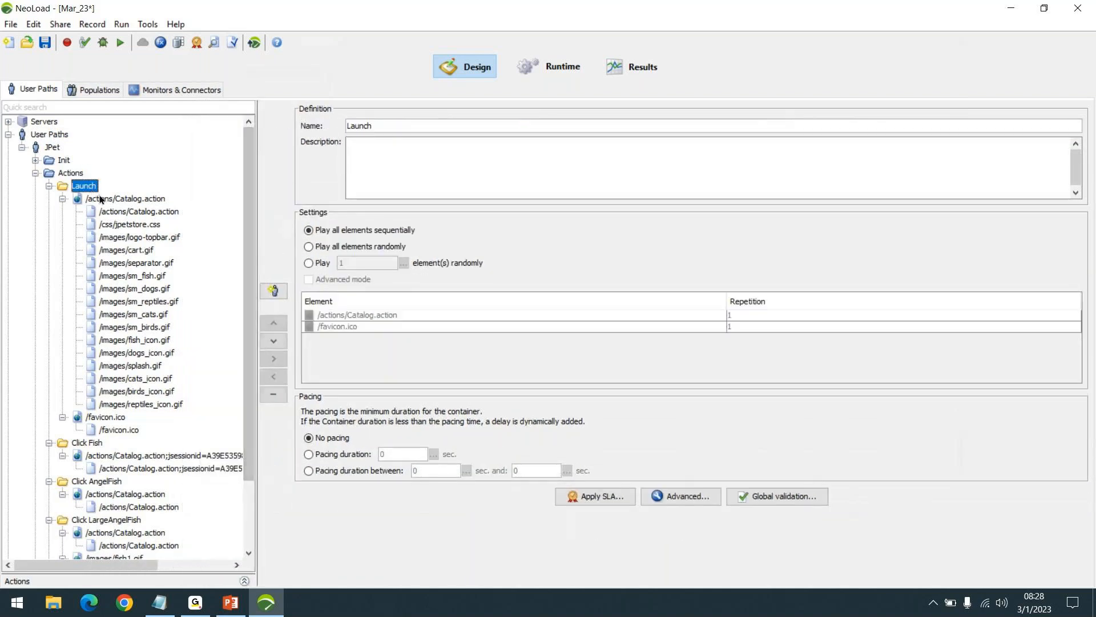
click(139, 211)
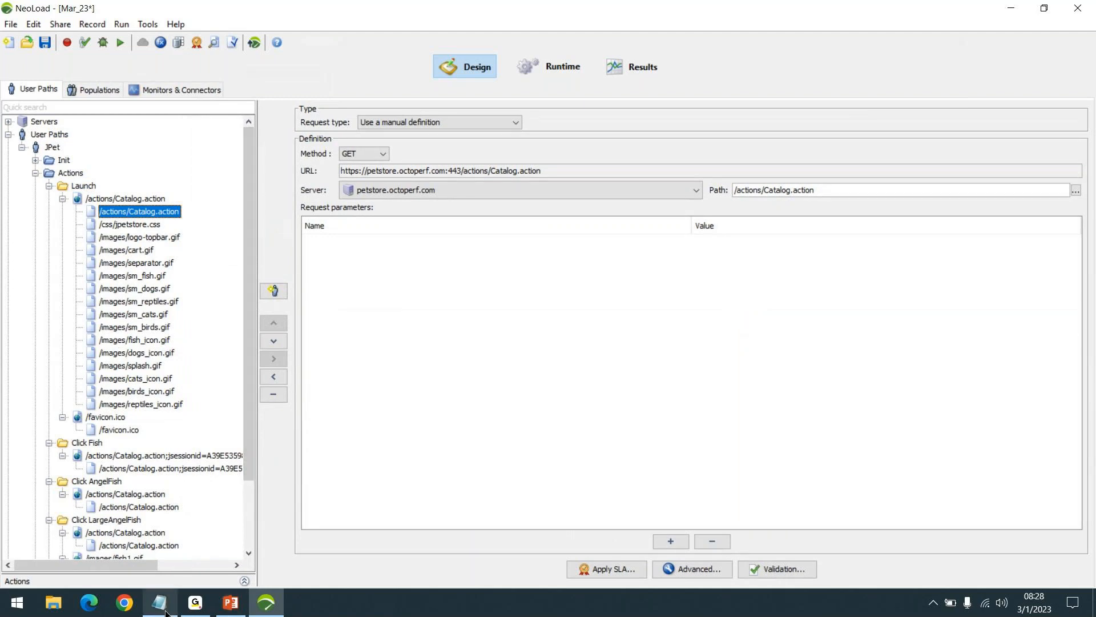
- Switch to Chrome, dismiss the page restore prompt, and show the developer tools' Network view in a narrower pane
click(124, 602)
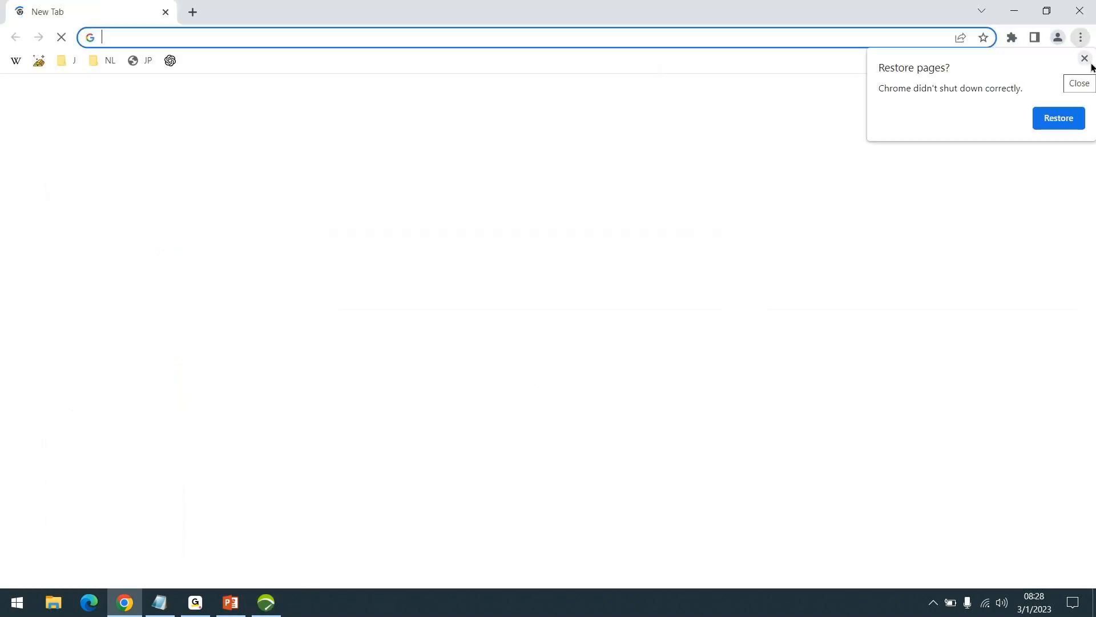
click(1088, 63)
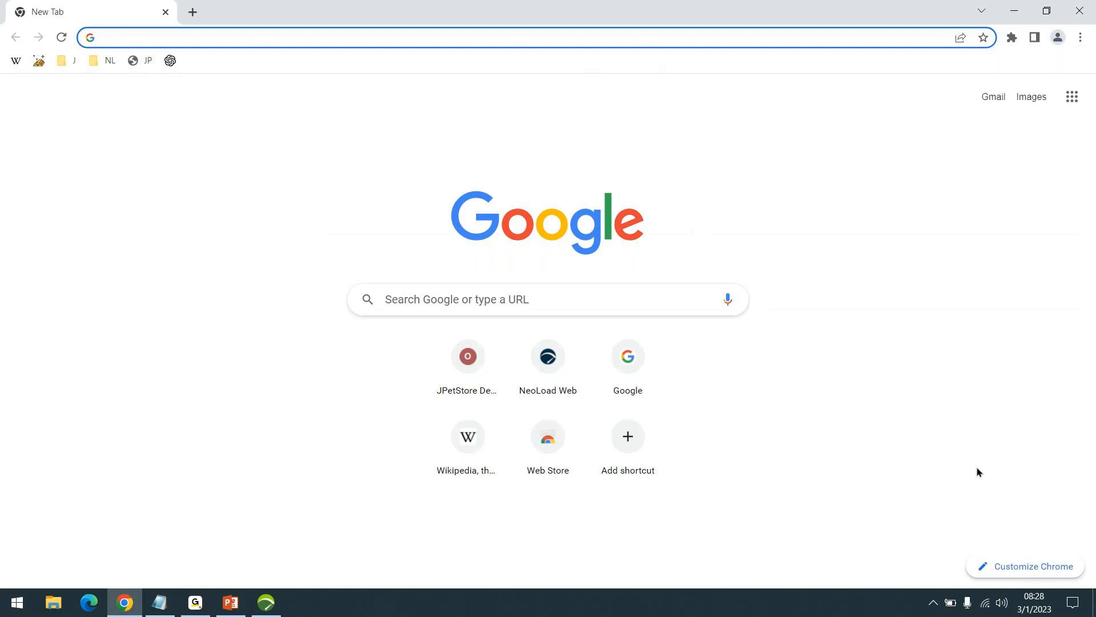
key(F12)
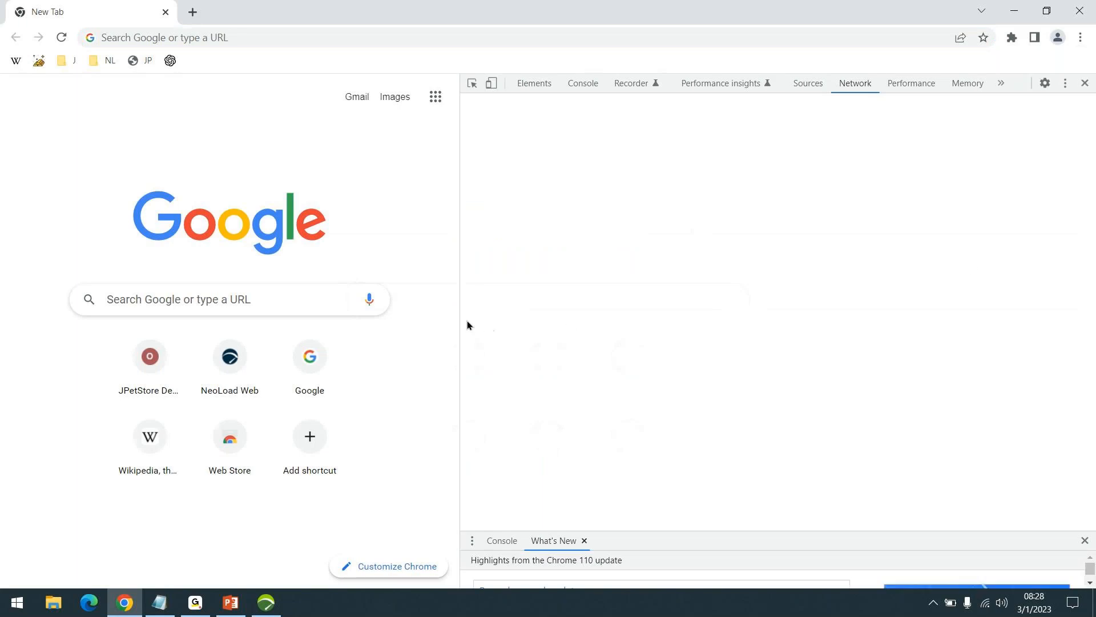
drag(460, 315, 612, 341)
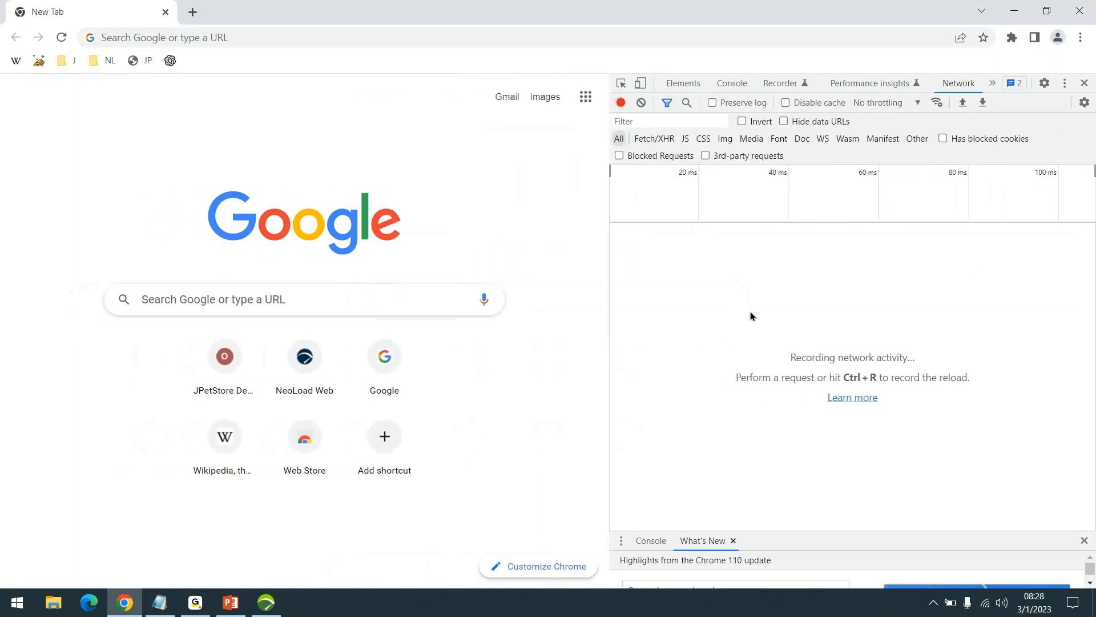
click(1081, 38)
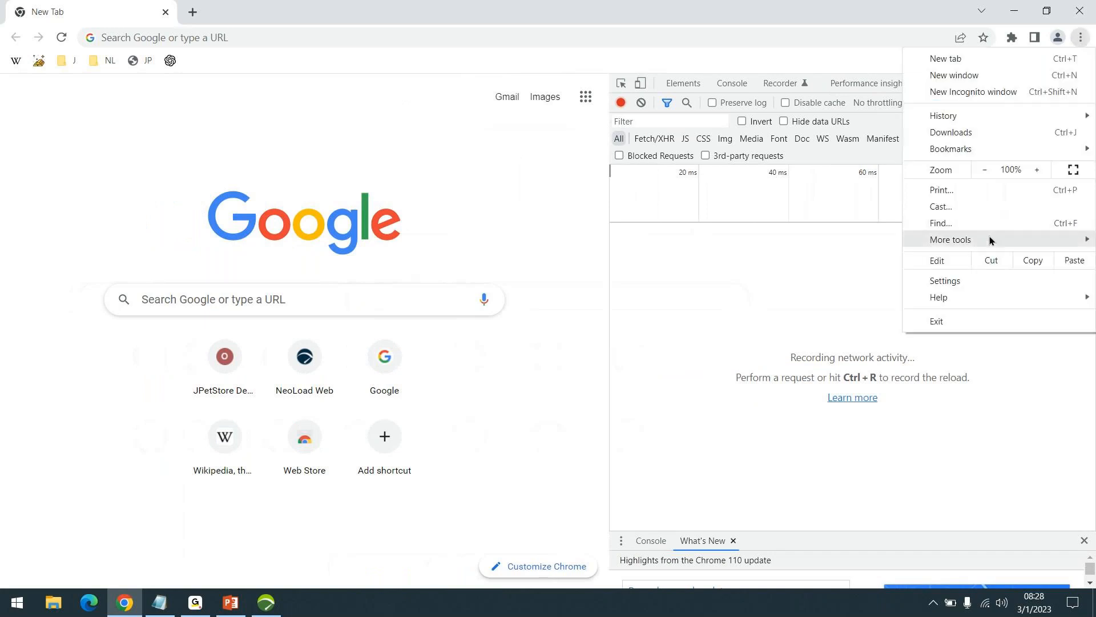
mouse_move(990, 240)
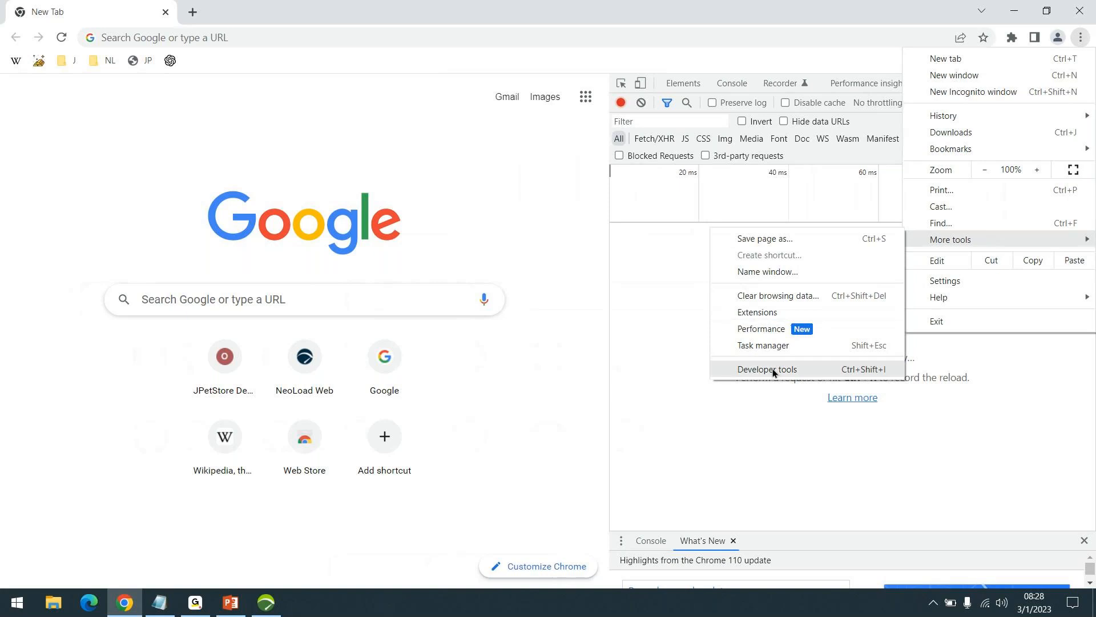
click(511, 375)
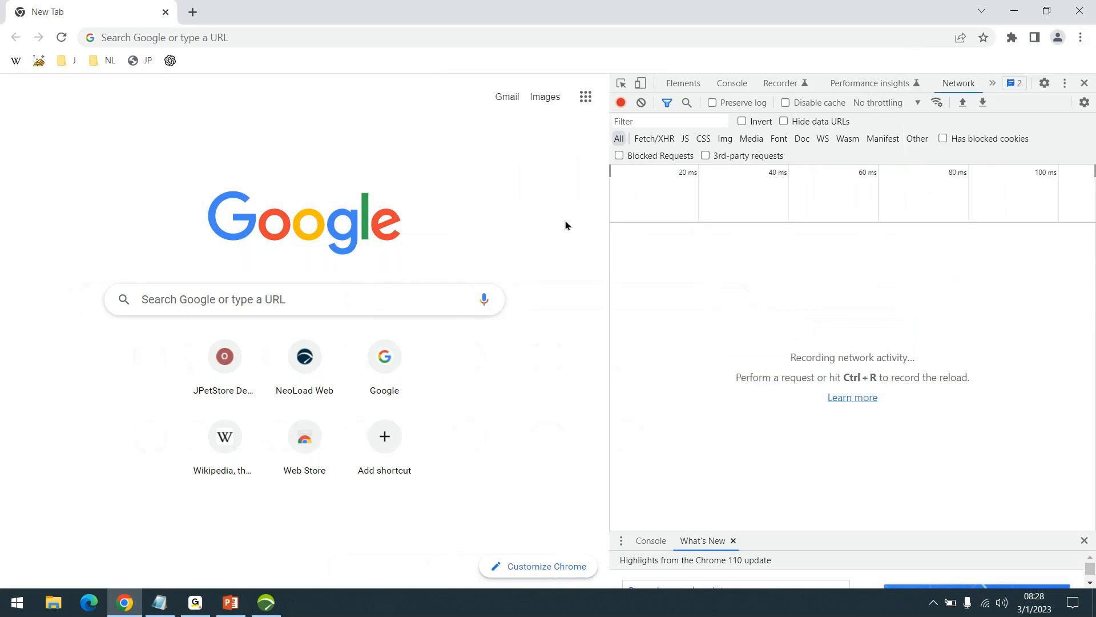
- Load the bookmarked JPetStore demo page and review its network requests, from Catalog.action through the style sheet and images
click(135, 61)
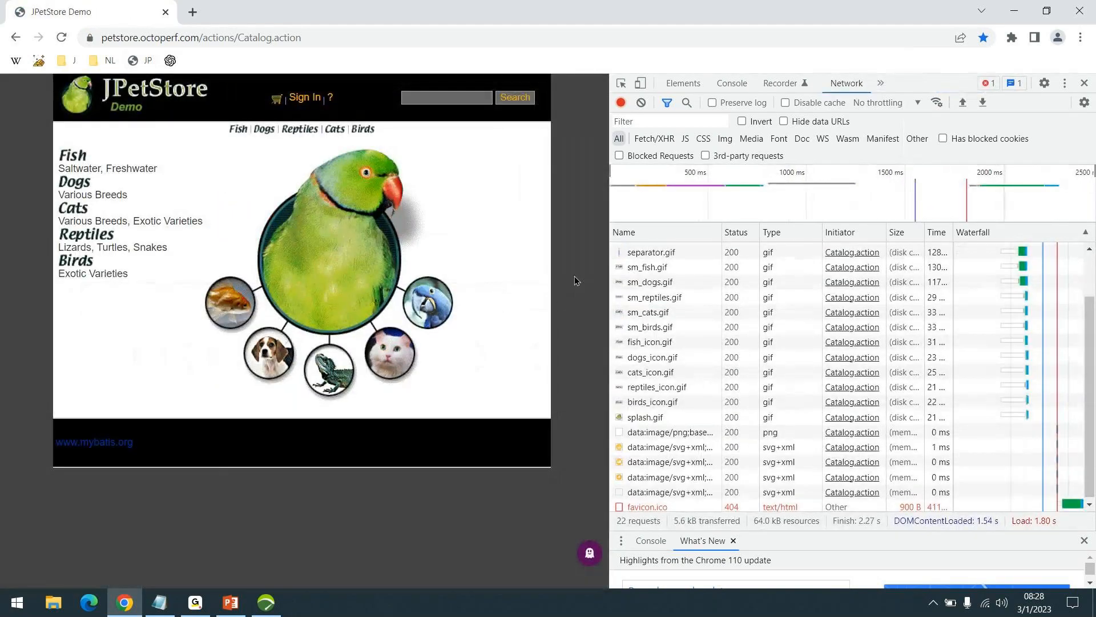
scroll(719, 371, up, 2)
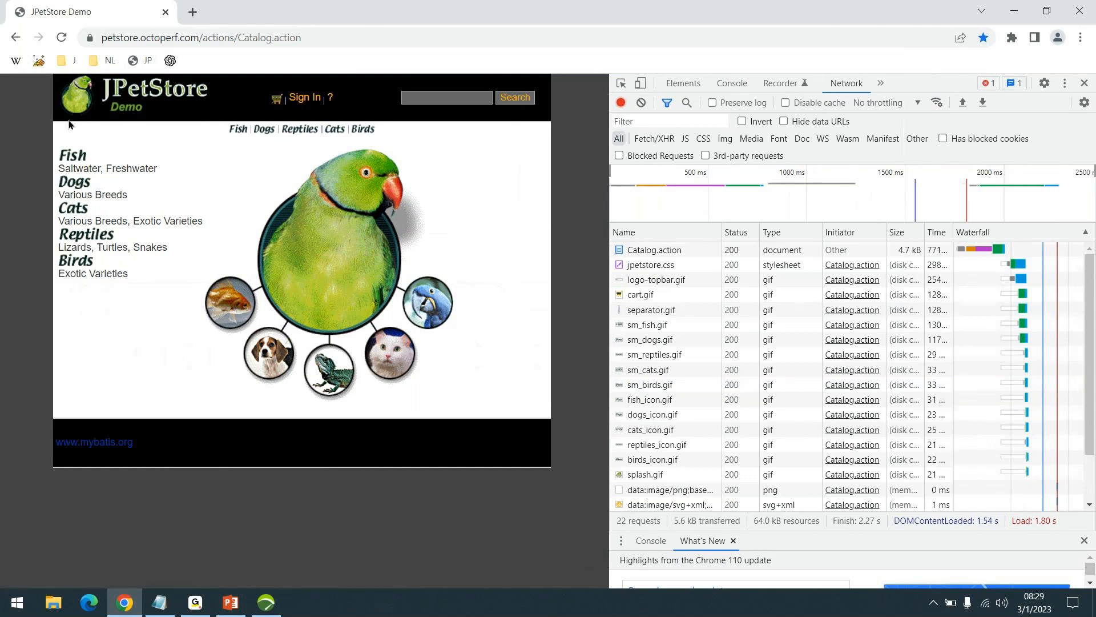
drag(76, 104, 228, 174)
scroll(698, 341, down, 2)
scroll(691, 365, up, 2)
- Return to NeoLoad, review the recorded request and response of Launch's /actions/Catalog.action in its advanced parameters, and close them
click(277, 604)
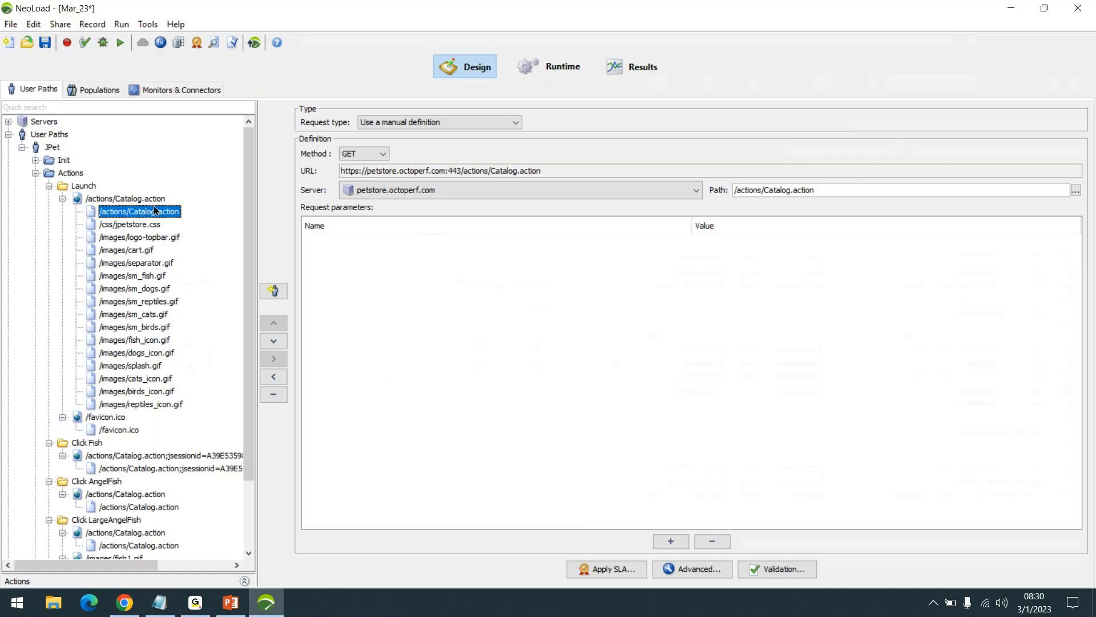
click(695, 569)
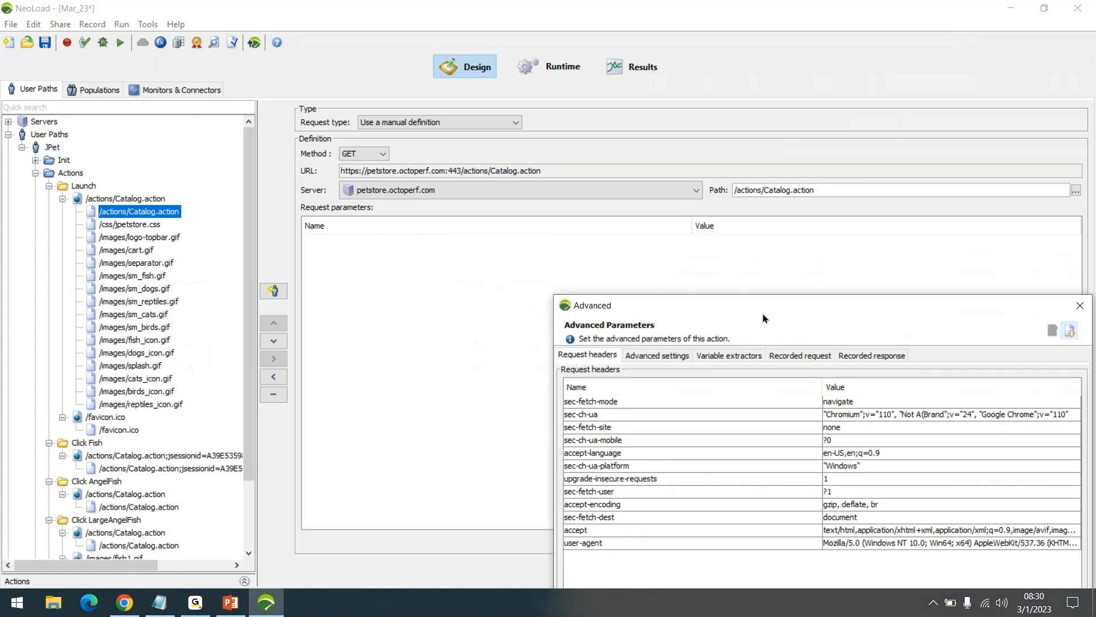
drag(763, 315, 696, 100)
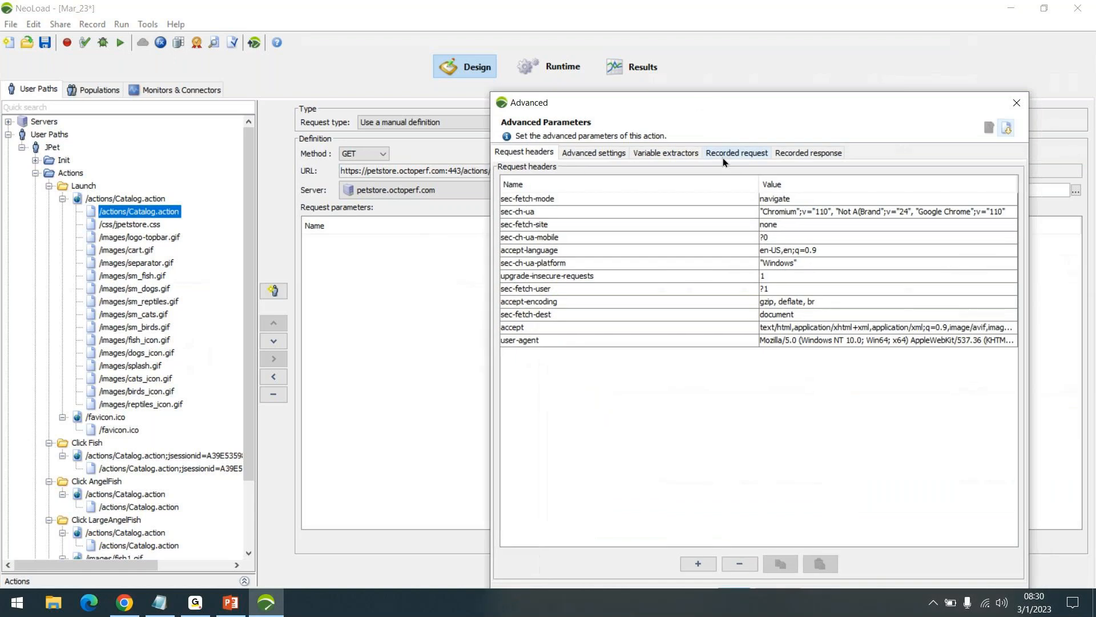
click(732, 153)
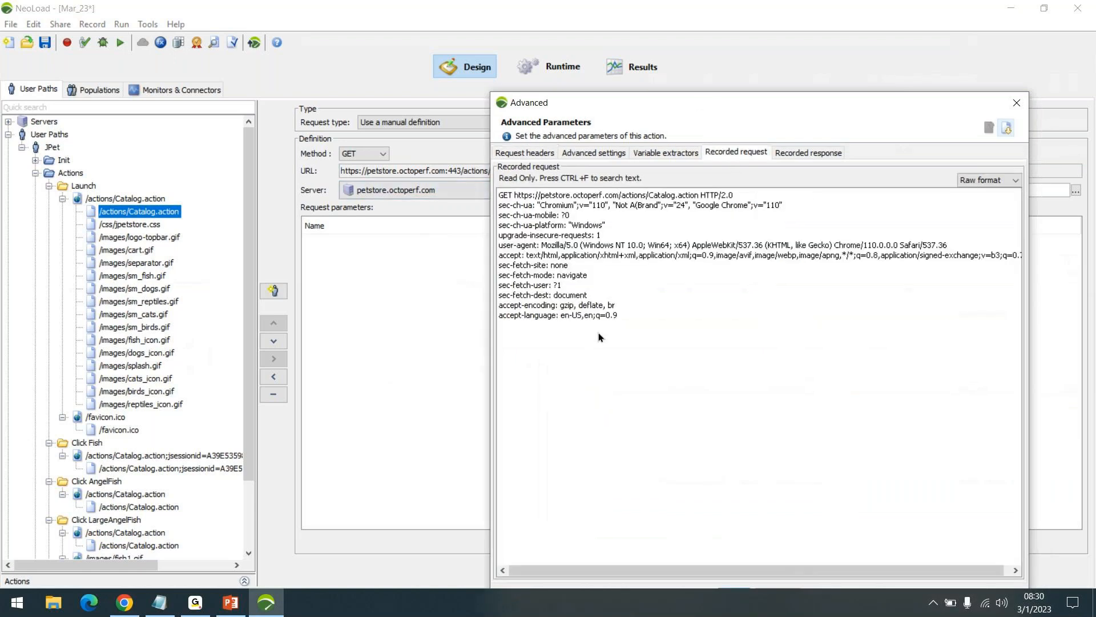
click(813, 152)
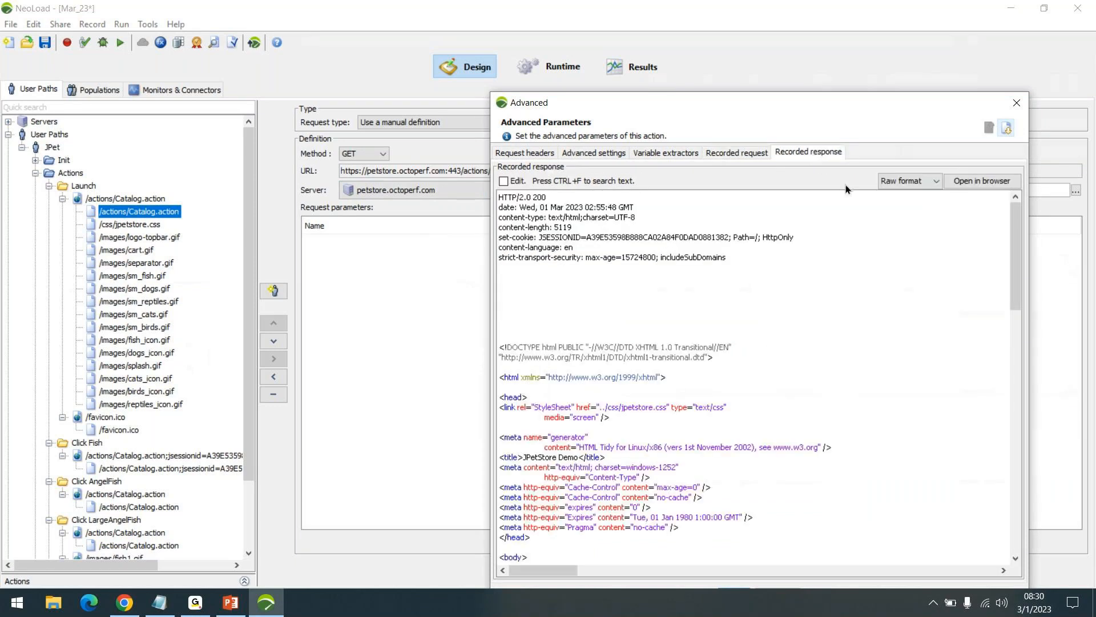
click(742, 154)
click(1016, 104)
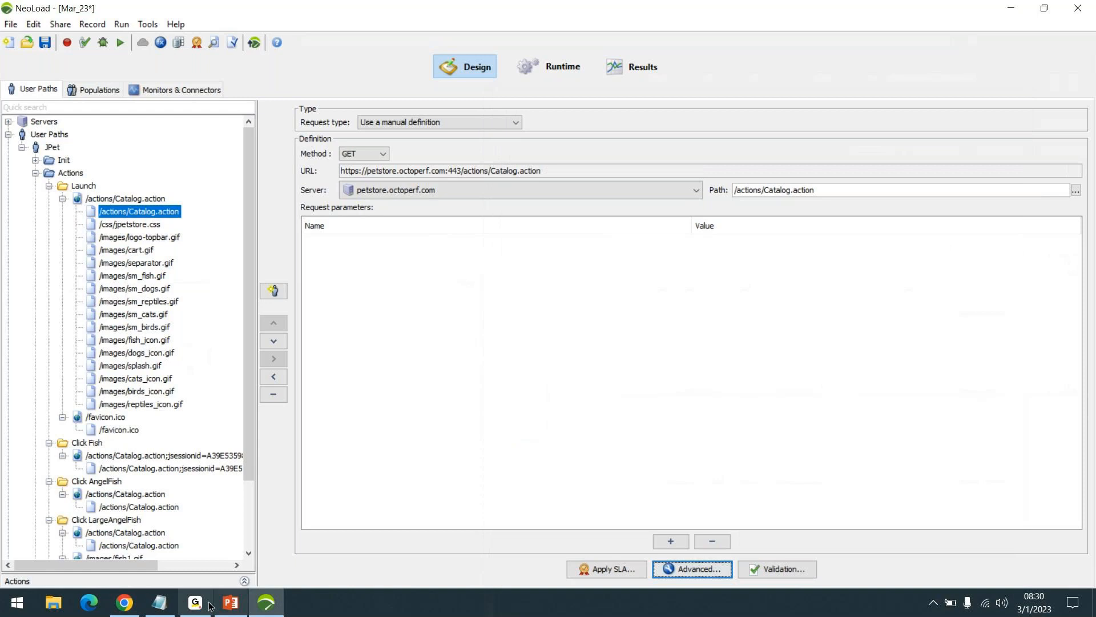
click(196, 604)
click(196, 606)
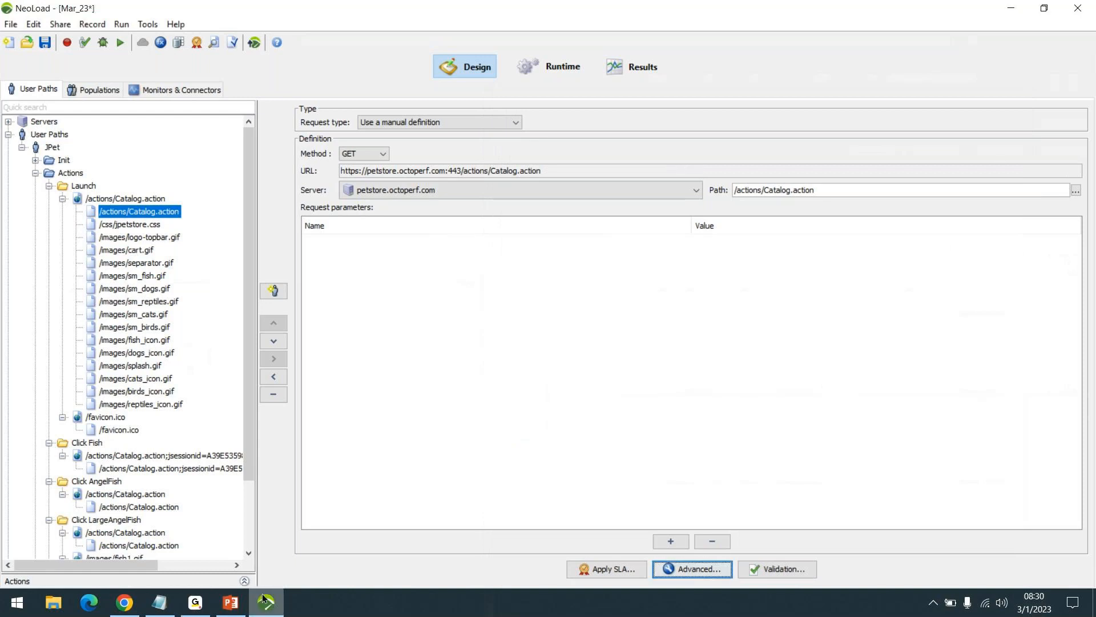
click(162, 614)
click(162, 614)
key(super+d)
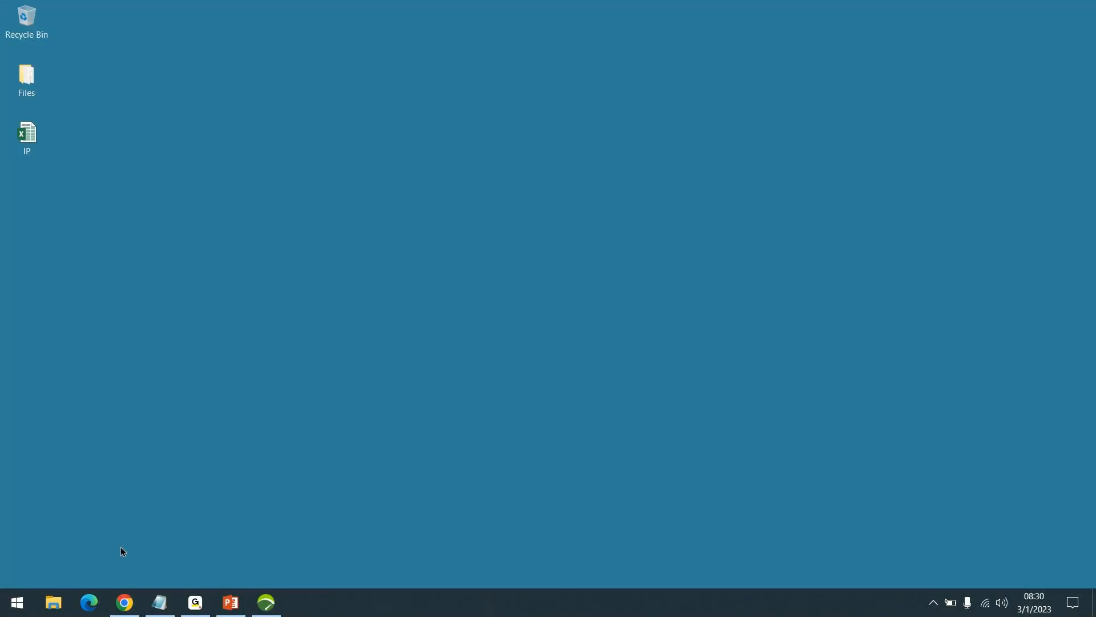
click(160, 604)
click(1016, 222)
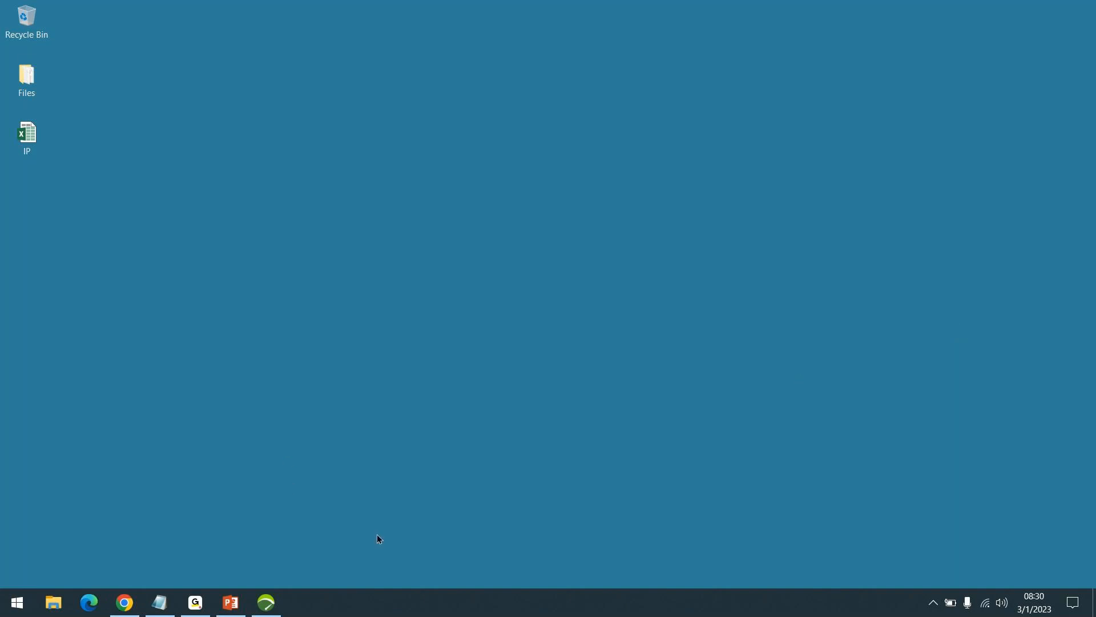
- Return to NeoLoad and look through JPet's recorded transactions, from Launch down to Homepage and the End container
click(266, 603)
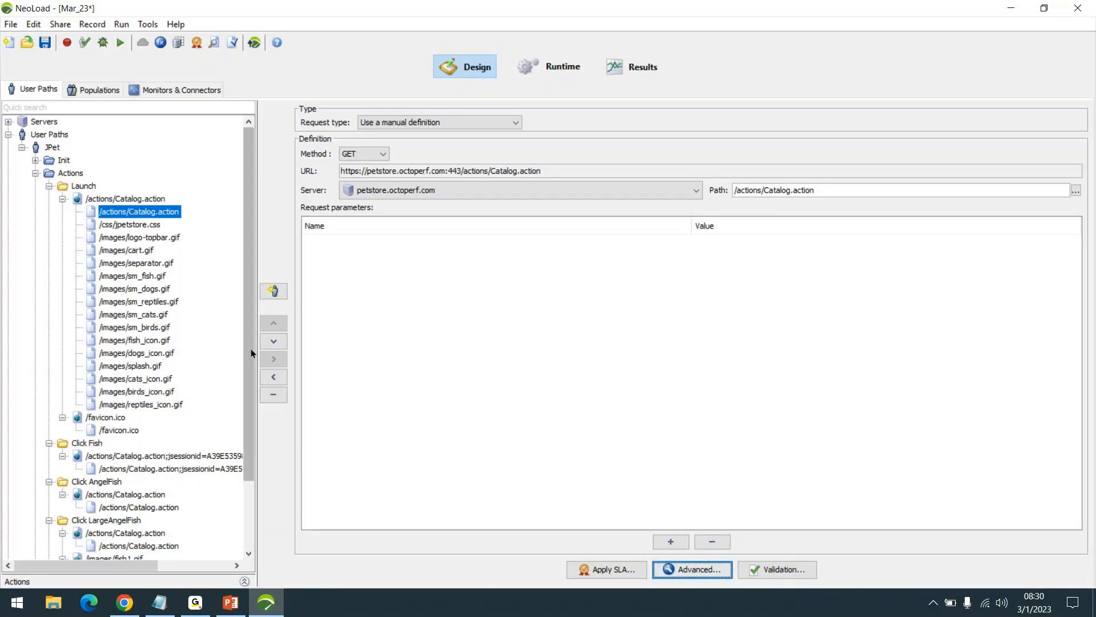
scroll(176, 293, down, 1)
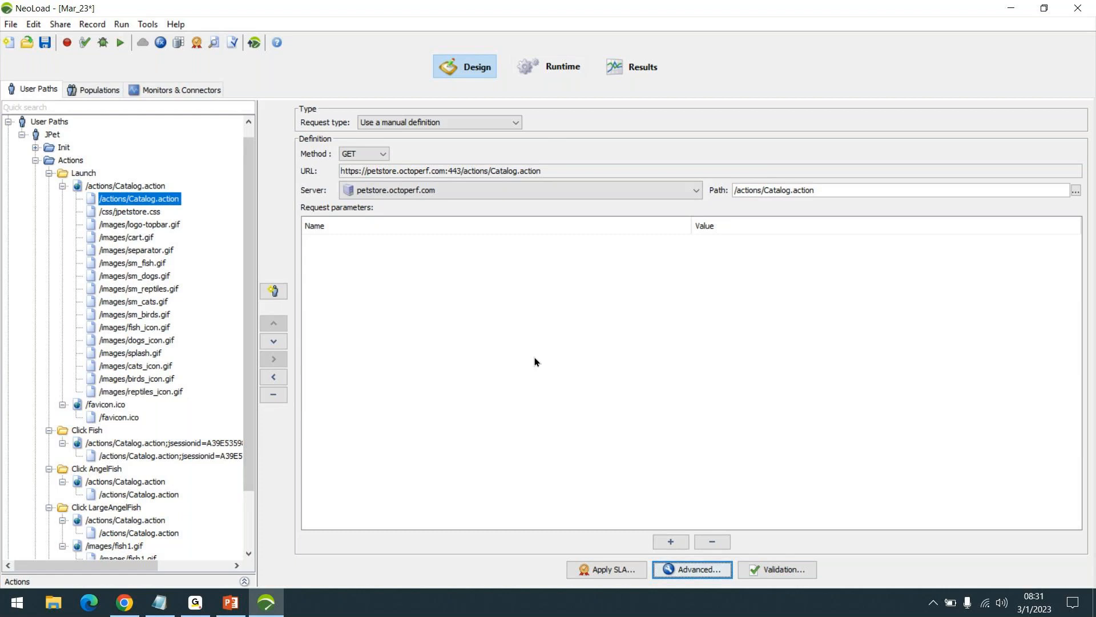
scroll(251, 415, down, 2)
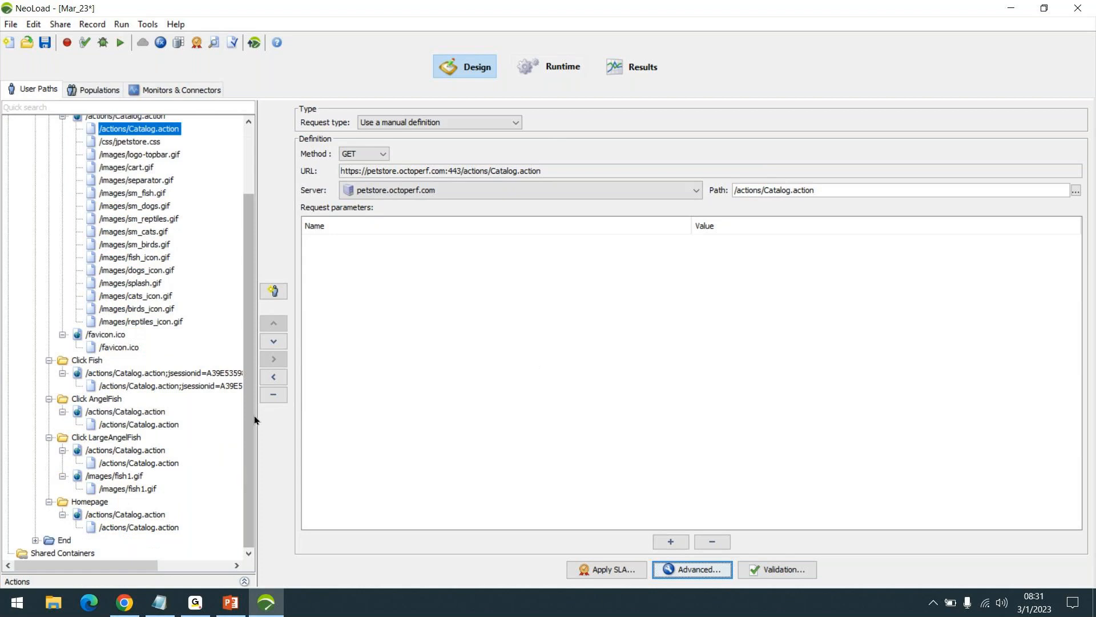
scroll(247, 424, up, 3)
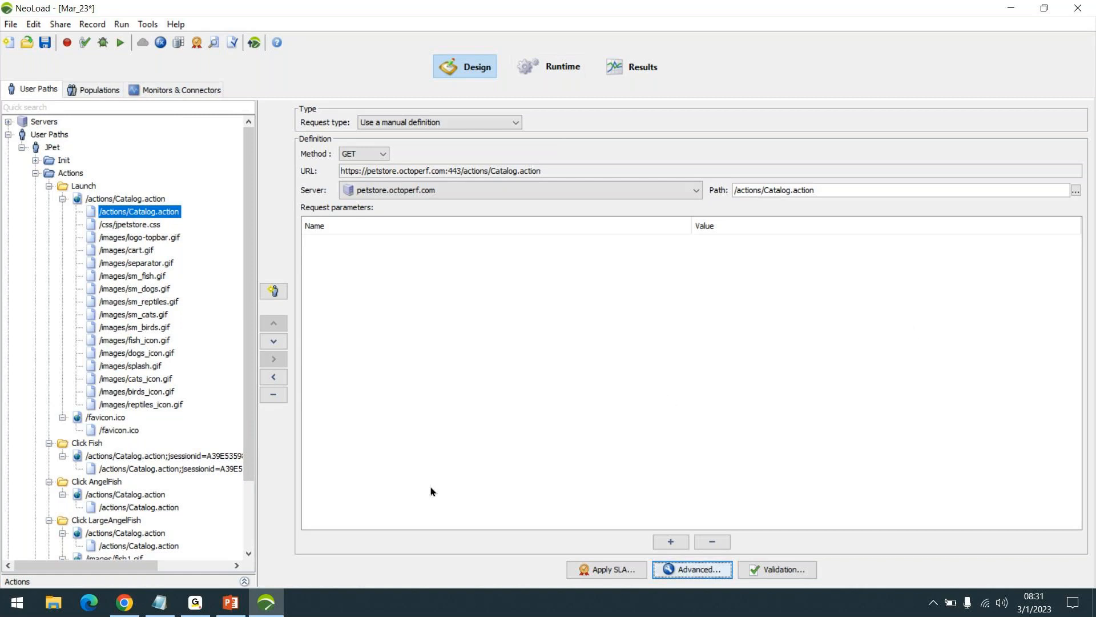
- Show the desktop, close the empty untitled Notepad window, and return to NeoLoad
click(460, 610)
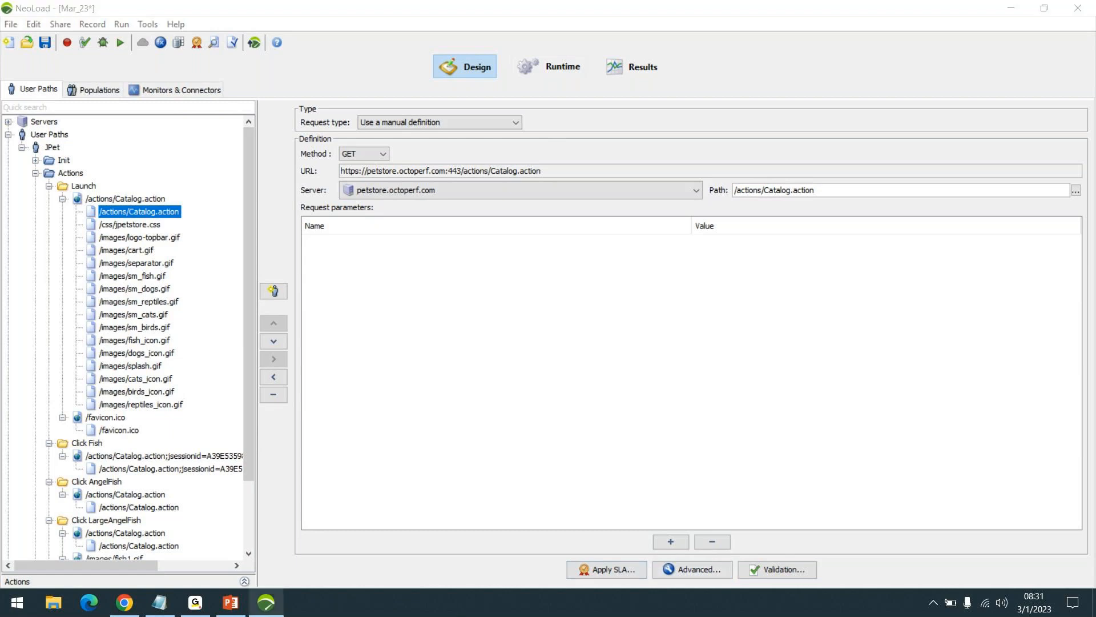
key(super+d)
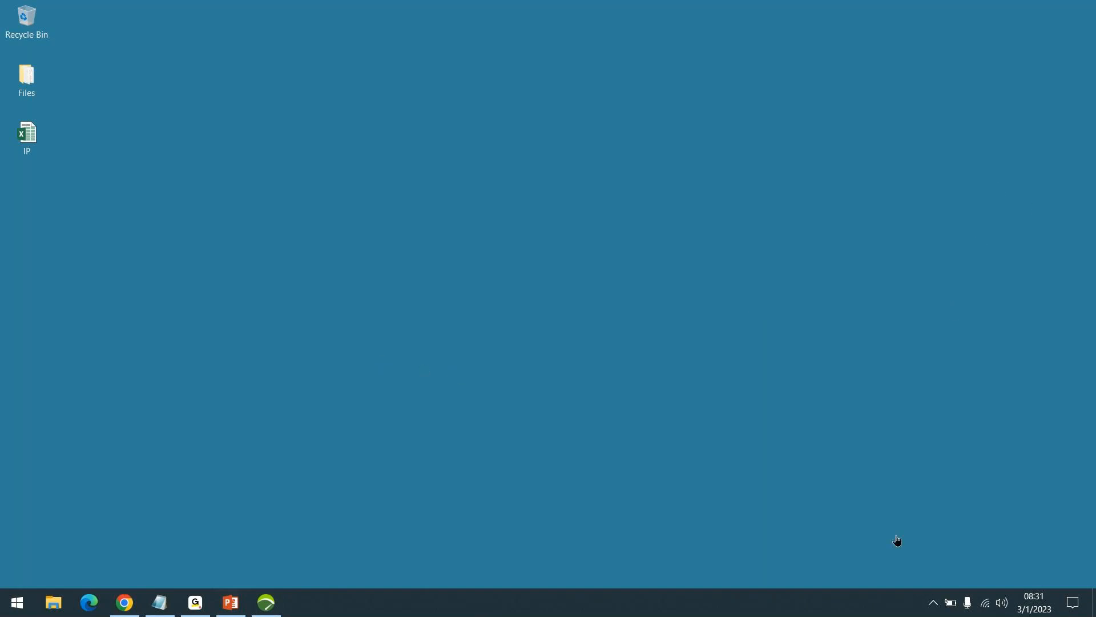
click(410, 377)
click(266, 603)
click(266, 603)
click(159, 602)
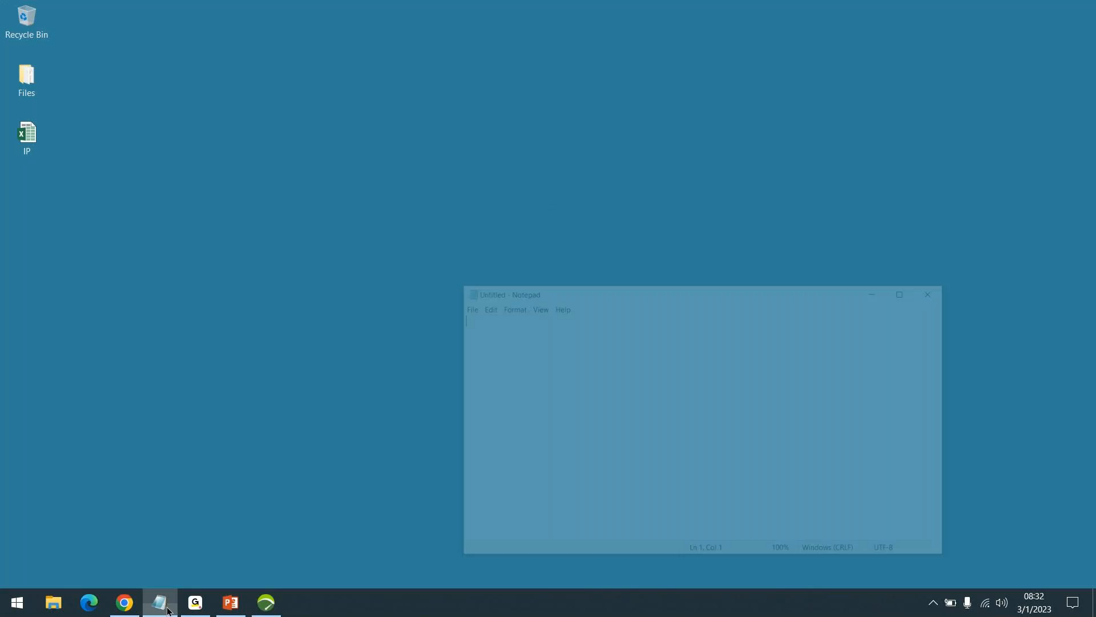
click(550, 224)
click(549, 225)
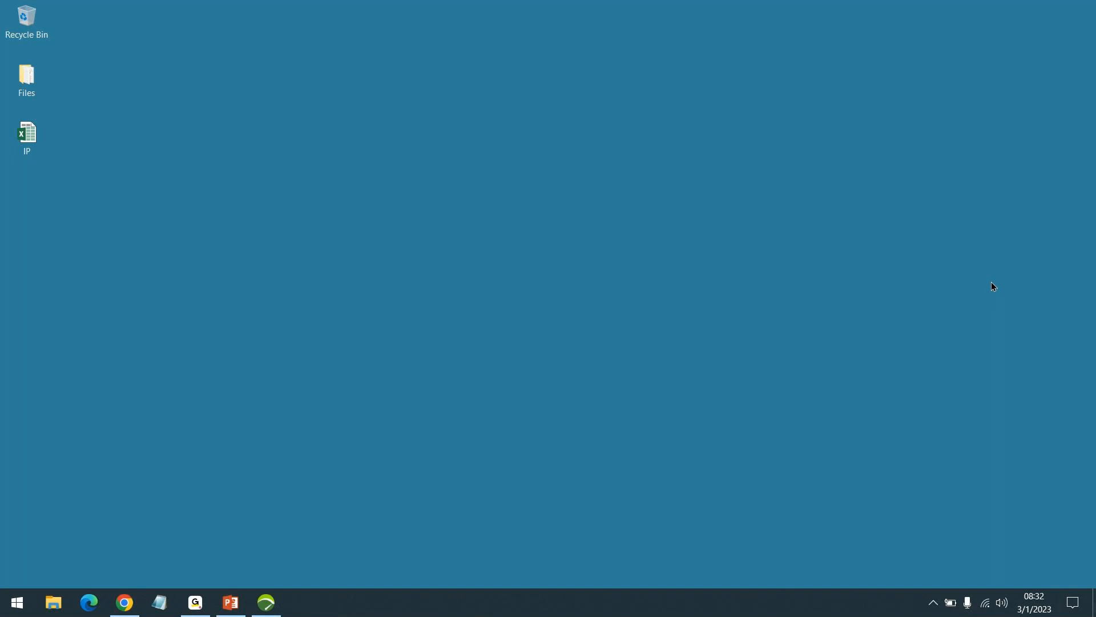
click(262, 612)
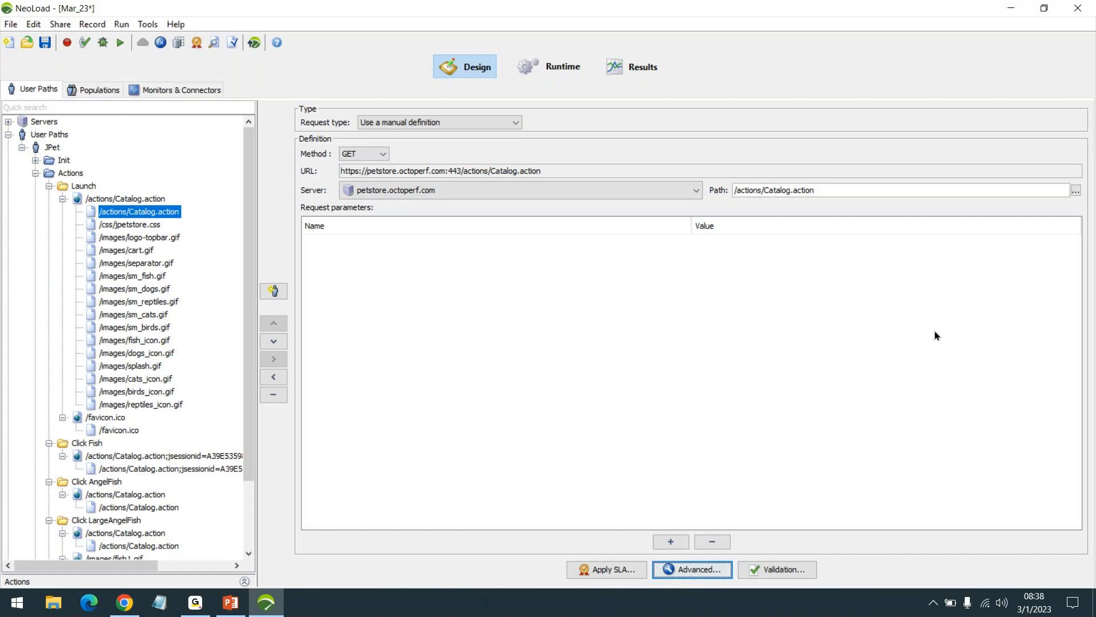
click(338, 553)
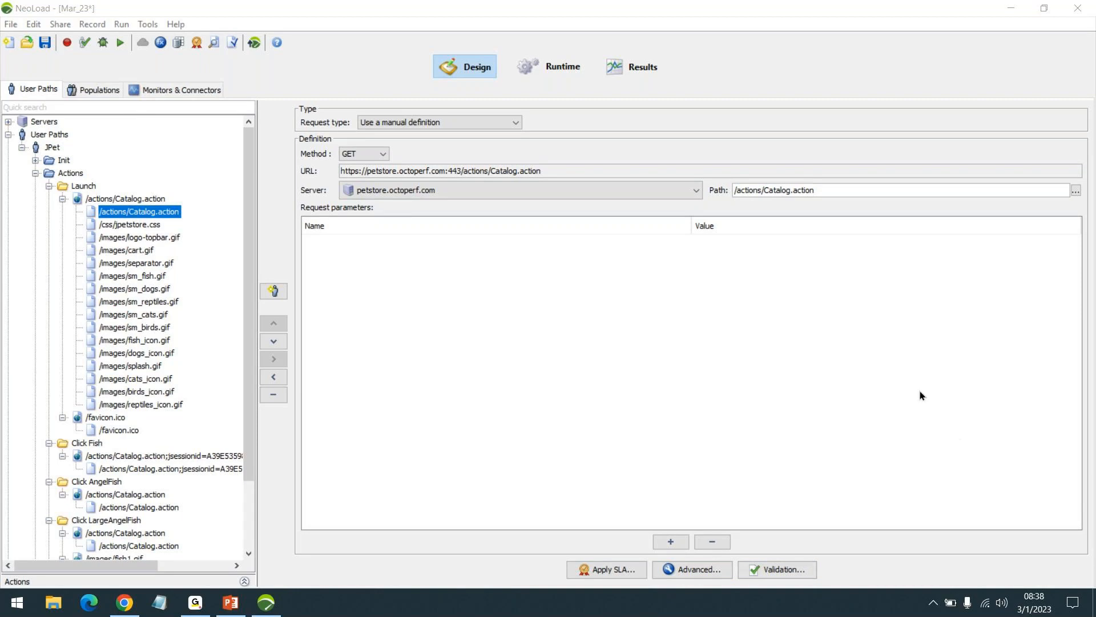
click(1004, 603)
click(891, 491)
- Switch to Chrome, close the developer tools on the JPetStore page, and open google.com in a new Incognito window
click(125, 602)
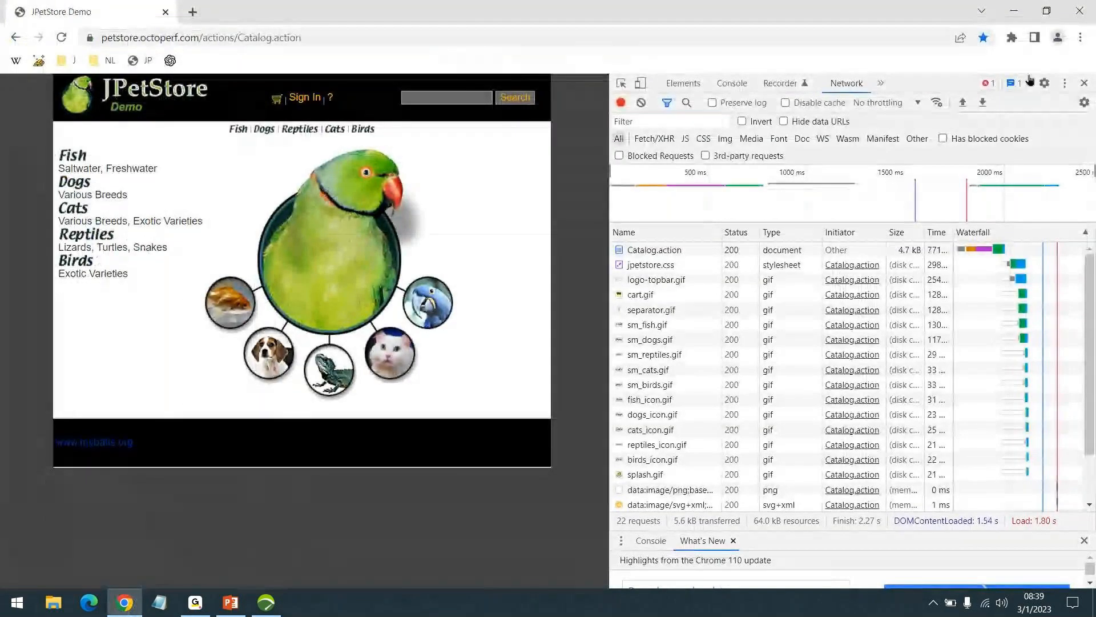
click(1084, 82)
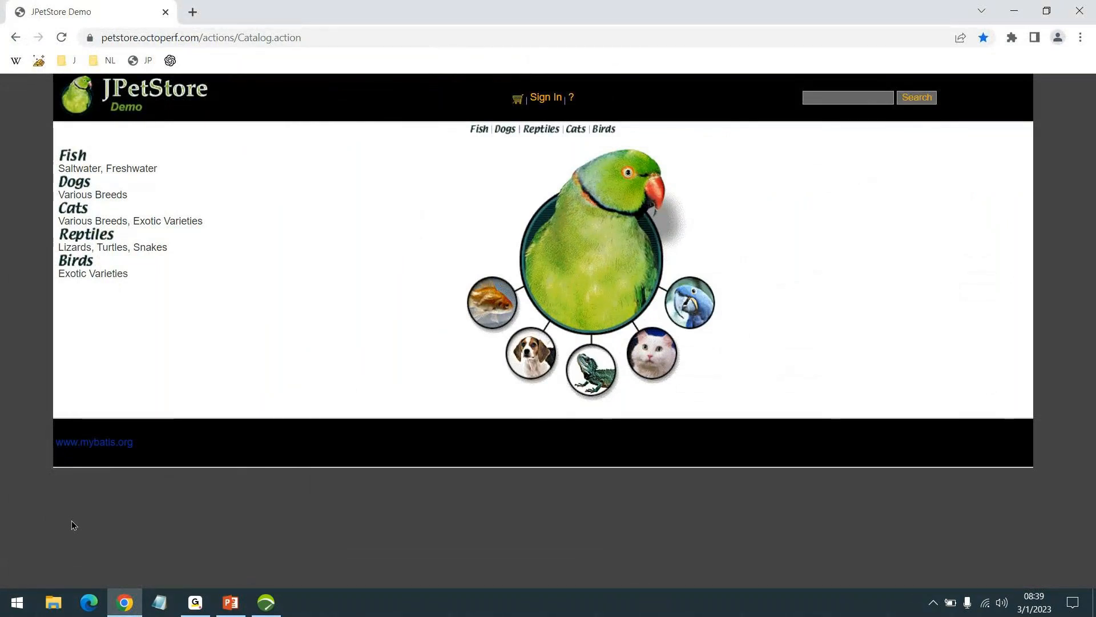
key(ctrl+shift+n)
text(google.com)
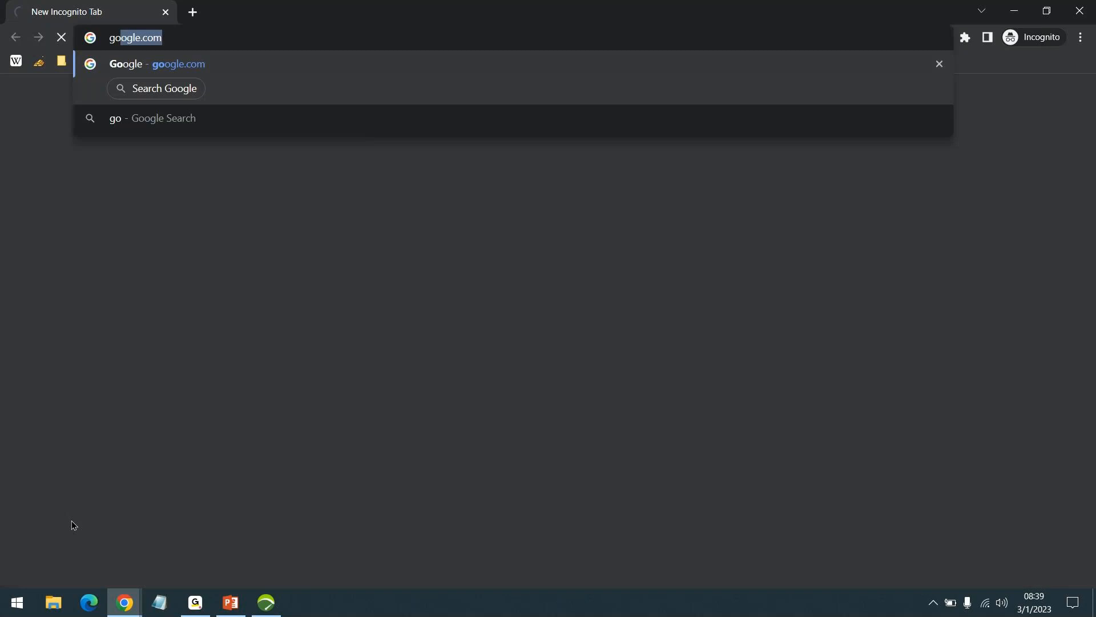
key(Return)
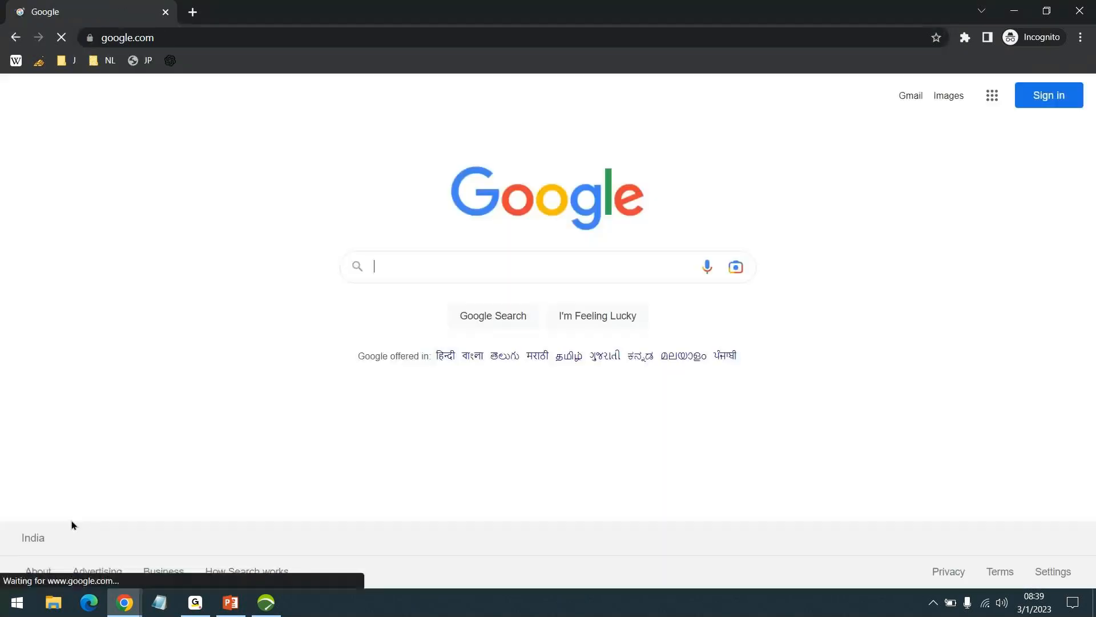
- Search Google for MAC Cosmetics and block the site's location request
text(madcos)
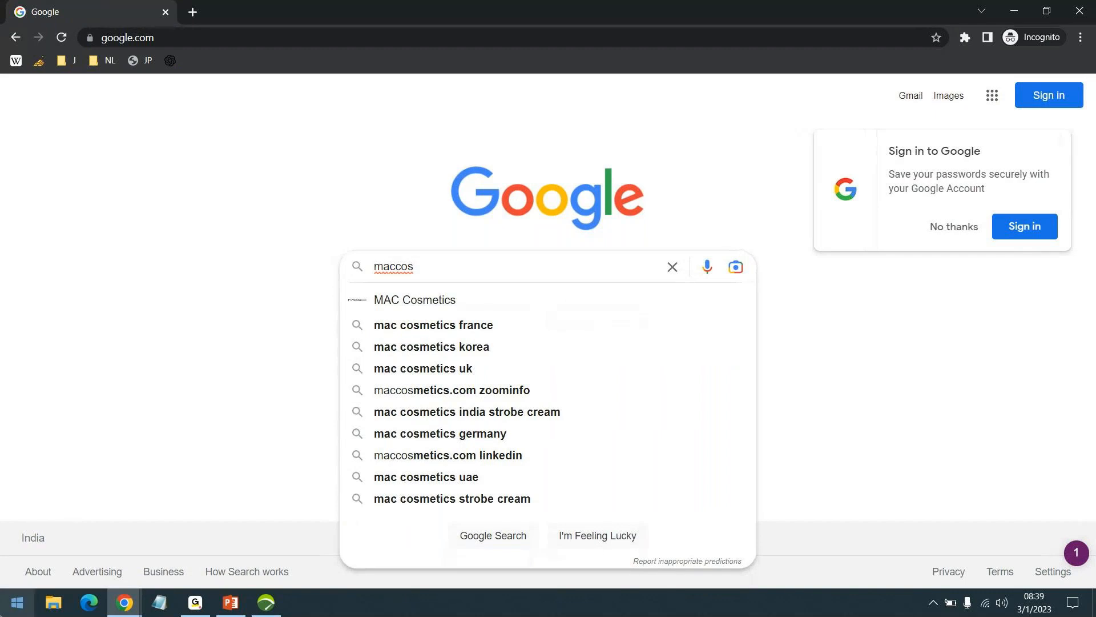
click(414, 300)
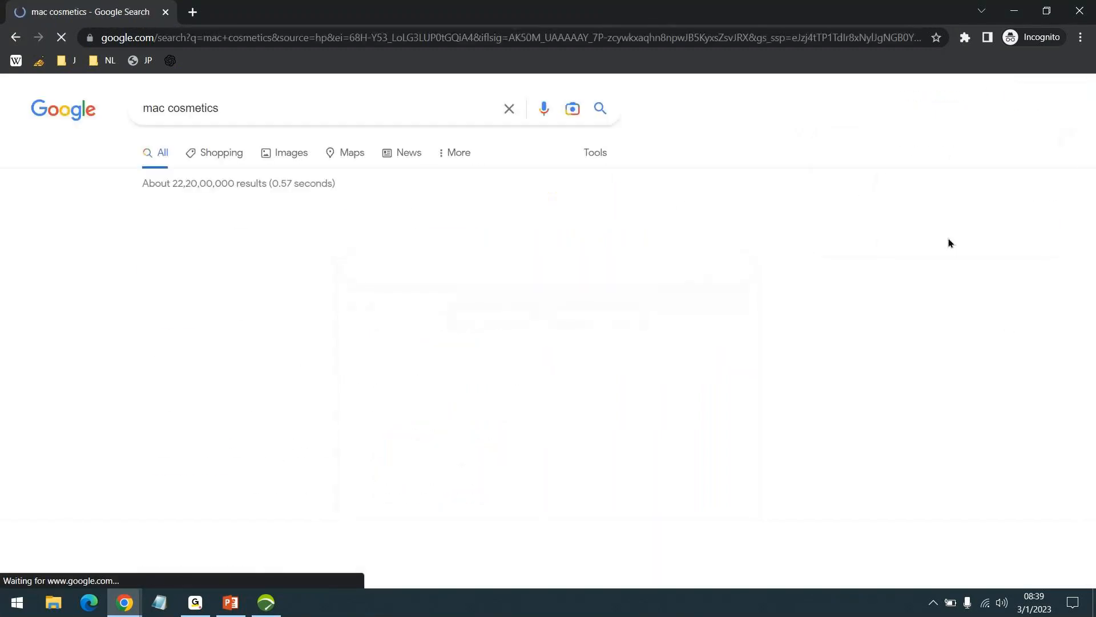
scroll(291, 223, down, 3)
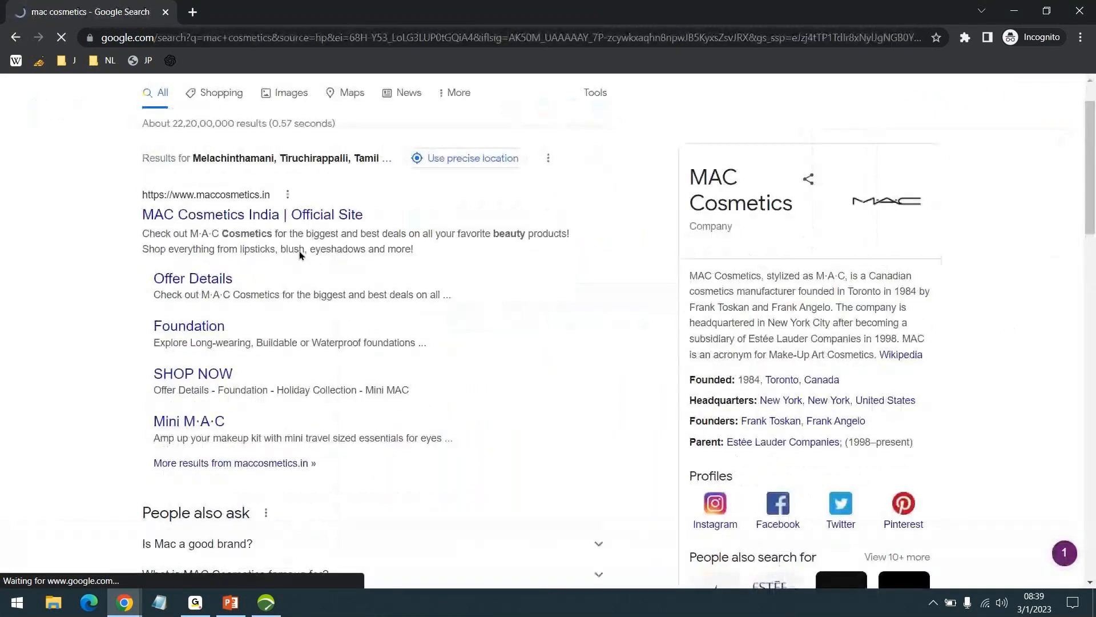
scroll(282, 112, up, 1)
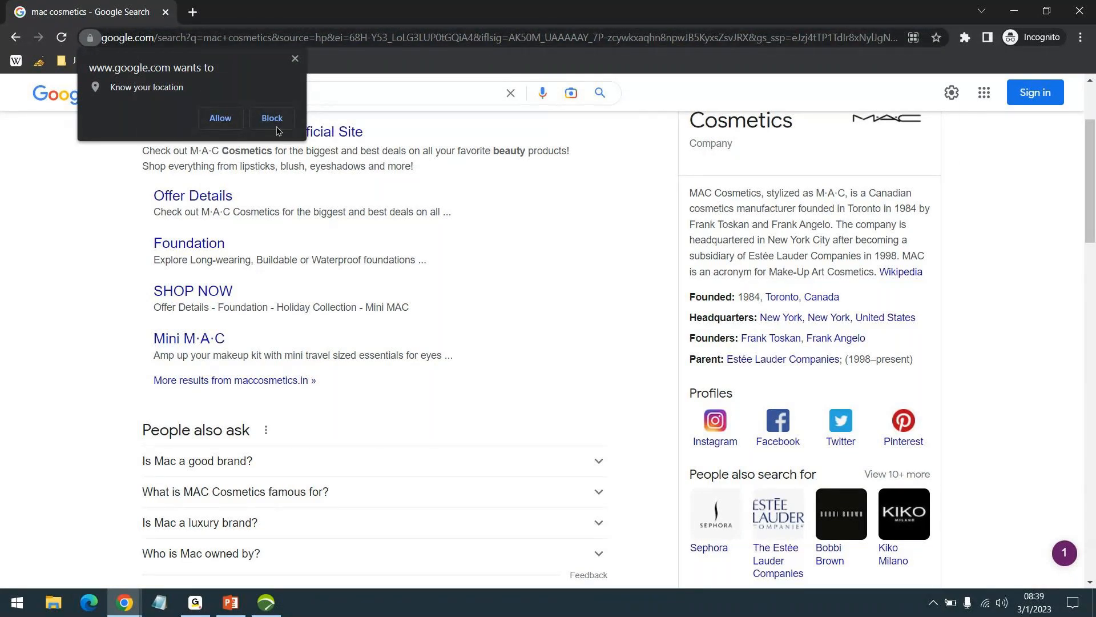
click(272, 118)
- Load maccosmetics.com with the developer tools showing its network requests, and widen the page area beside them
click(215, 38)
text(maccost)
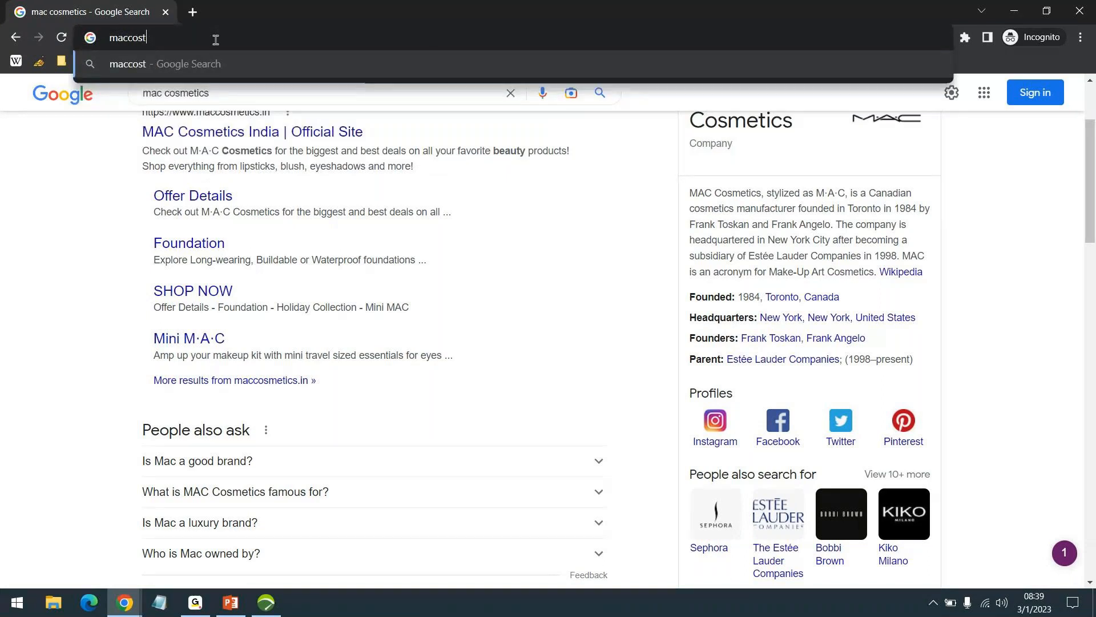
key(BackSpace)
text(metics.com)
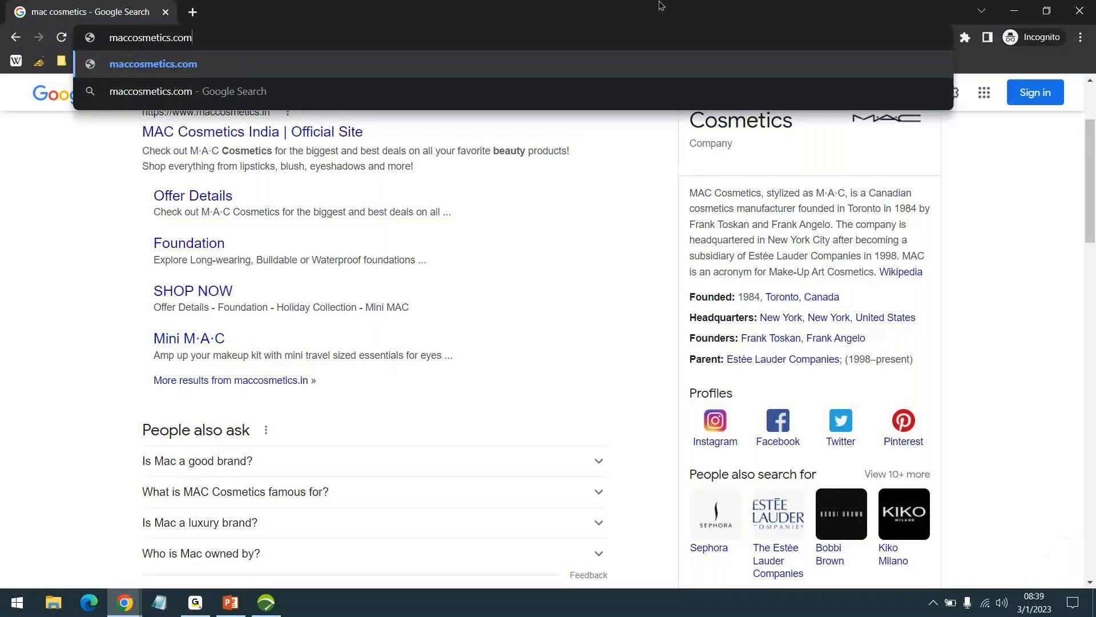
key(Return)
key(ctrl+shift+i)
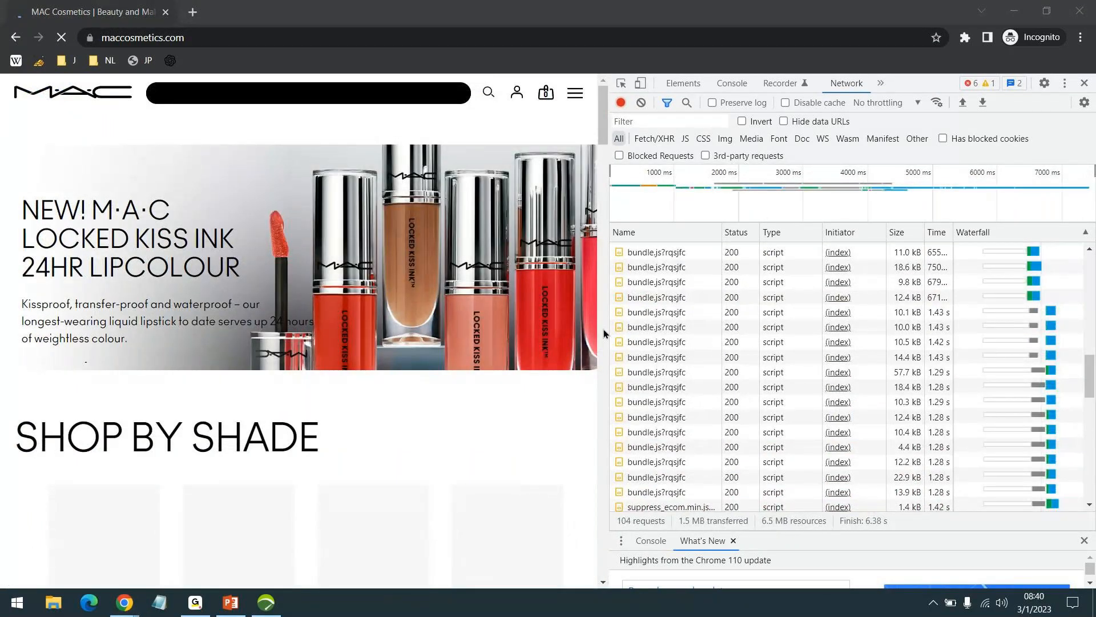
drag(604, 329, 675, 312)
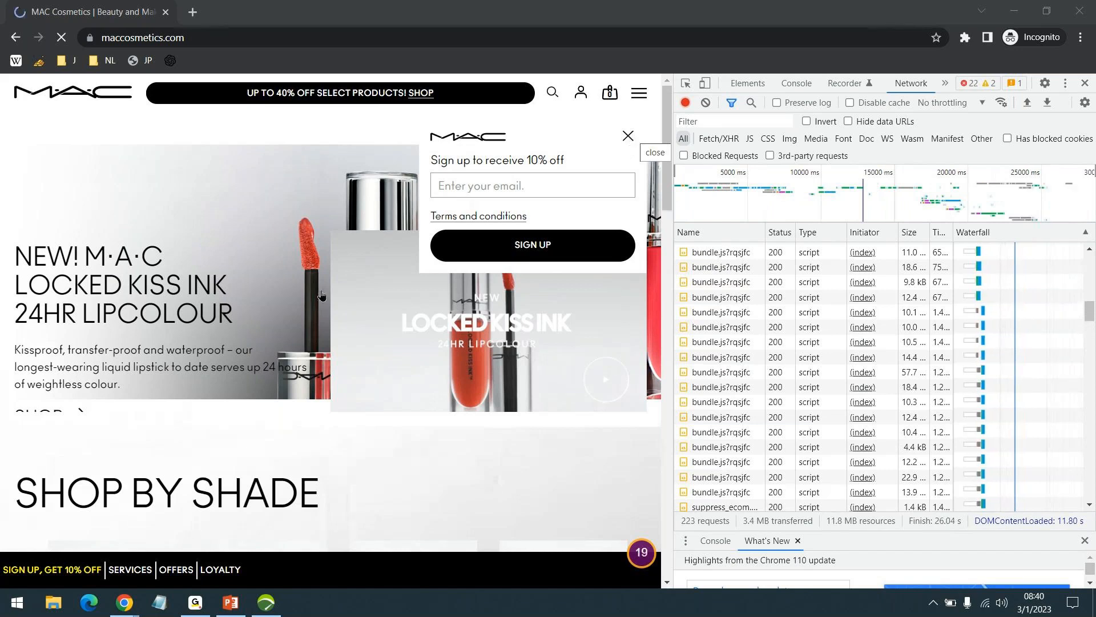
- Look through the MAC Cosmetics homepage from the banner to the footer and back, watching the network requests as content loads
scroll(321, 295, down, 1)
scroll(321, 295, down, 3)
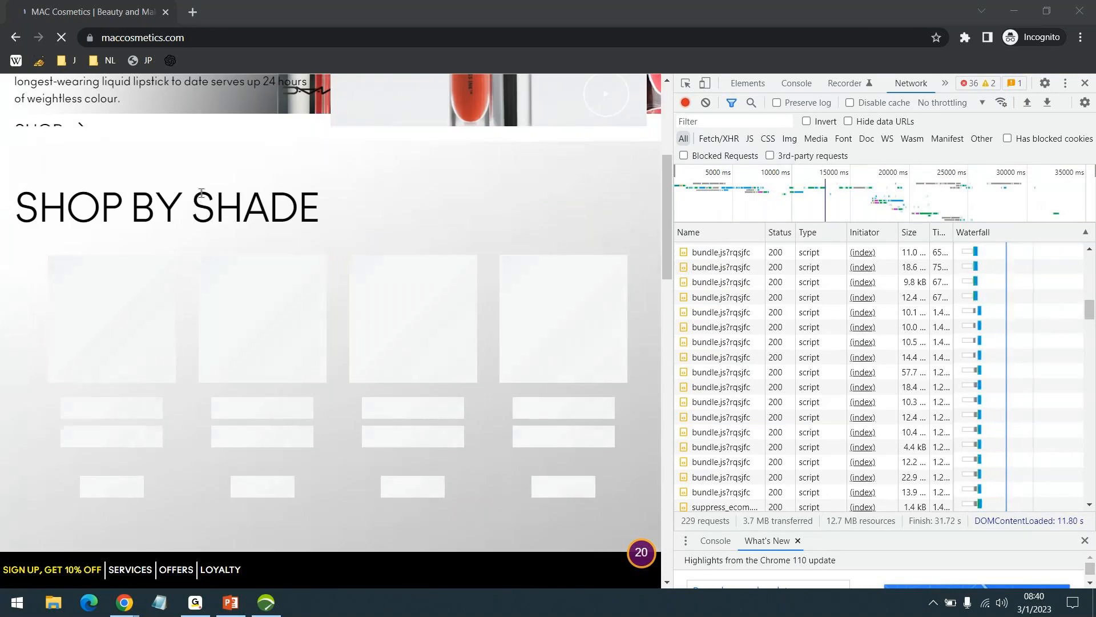
scroll(190, 253, down, 2)
scroll(269, 187, down, 2)
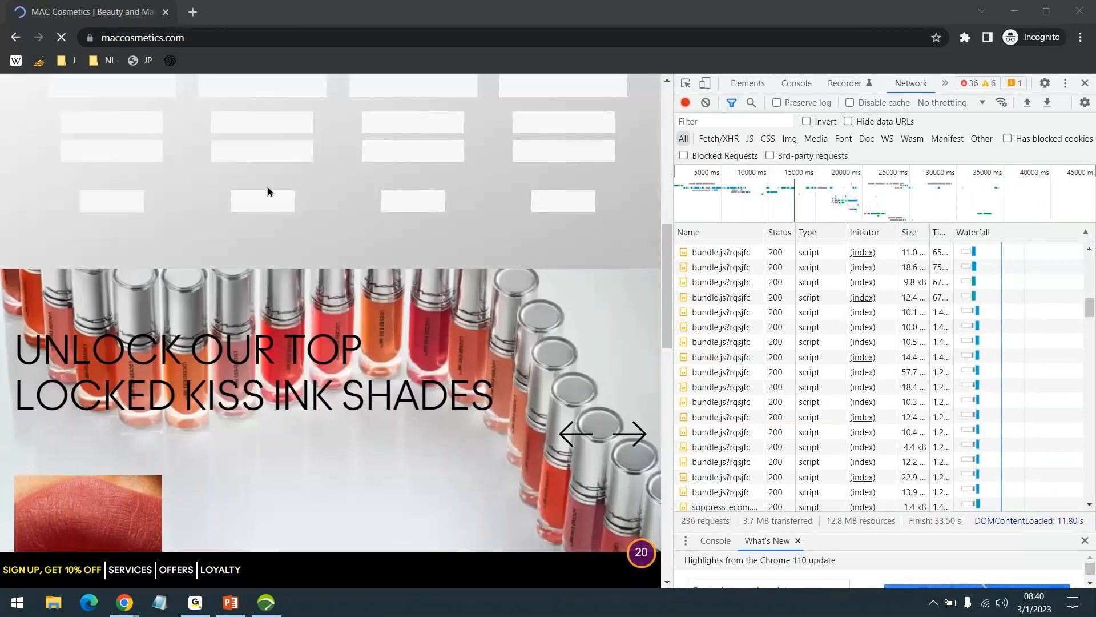
scroll(270, 192, down, 5)
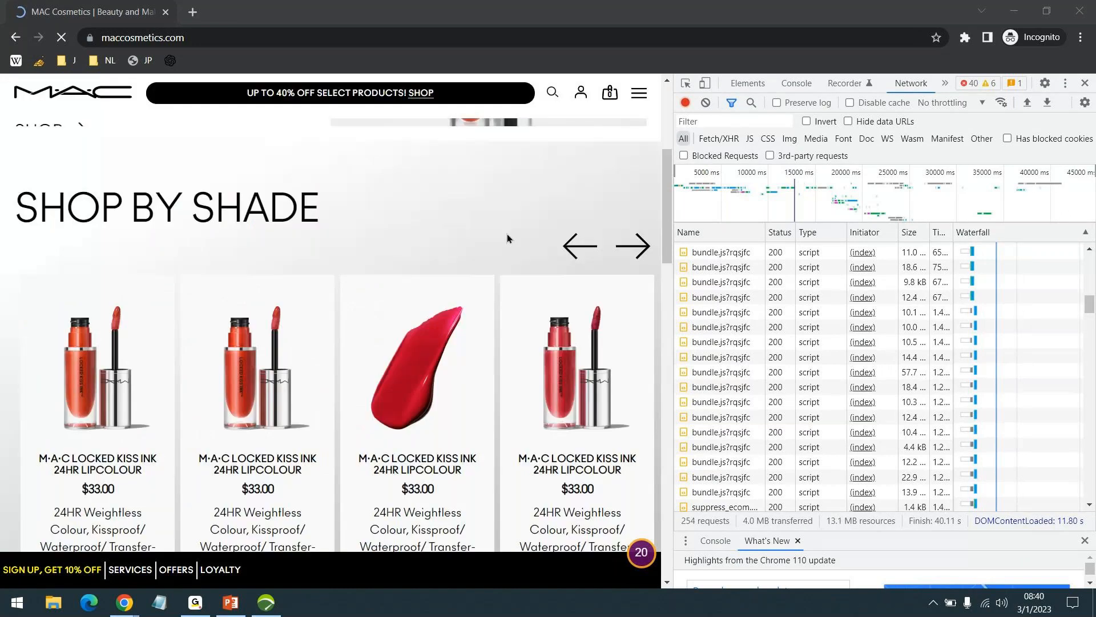
scroll(596, 323, down, 1)
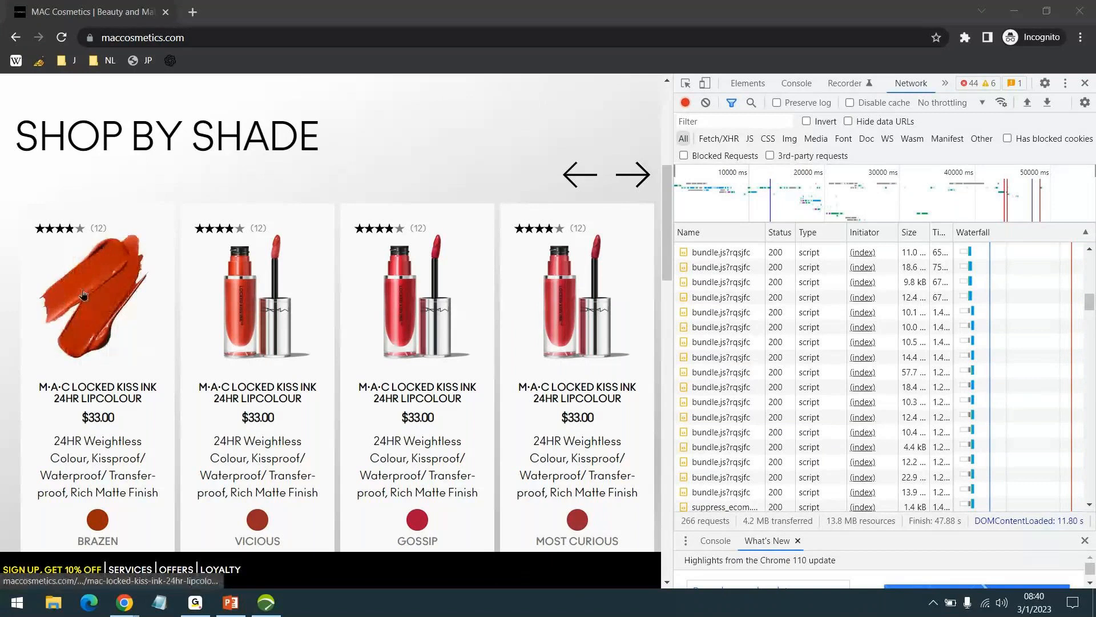
scroll(80, 290, down, 1)
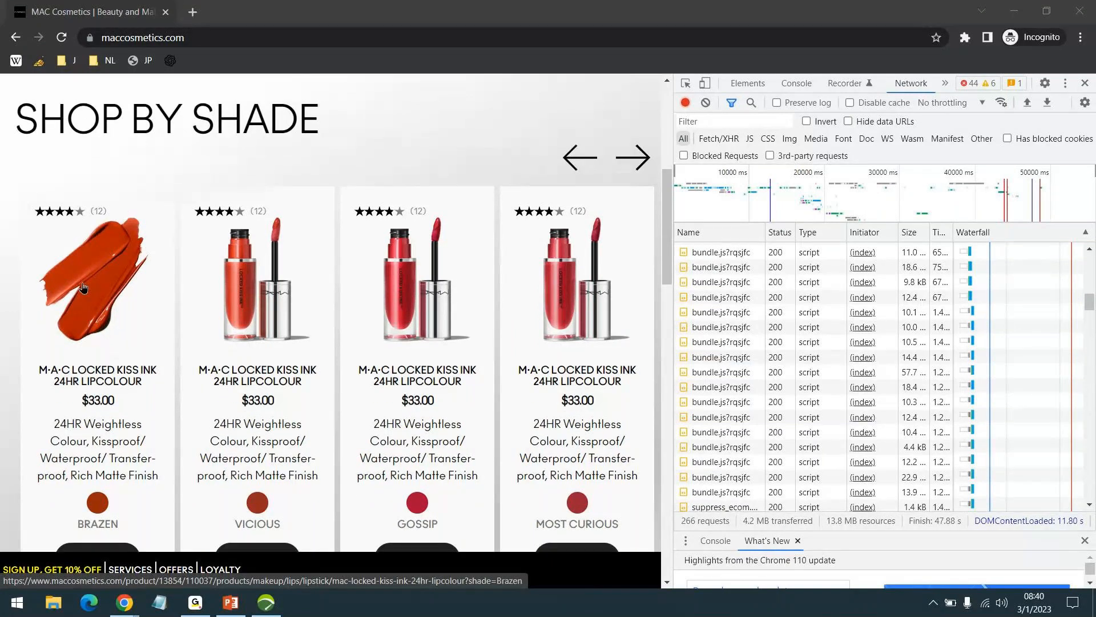
scroll(271, 306, down, 4)
scroll(597, 240, down, 3)
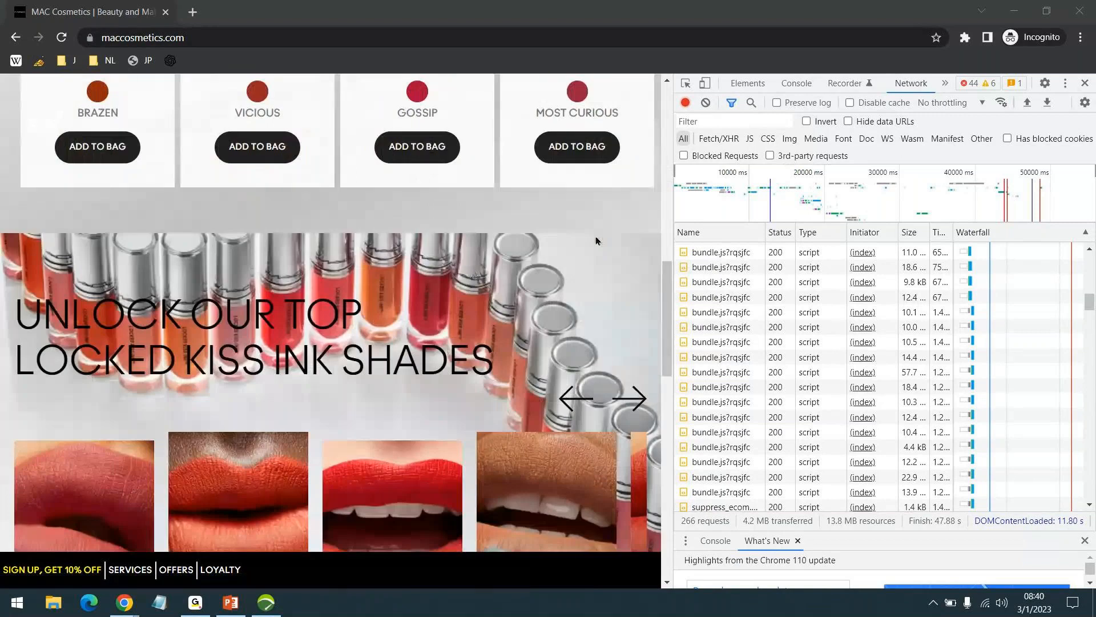
scroll(596, 240, down, 3)
scroll(337, 196, down, 1)
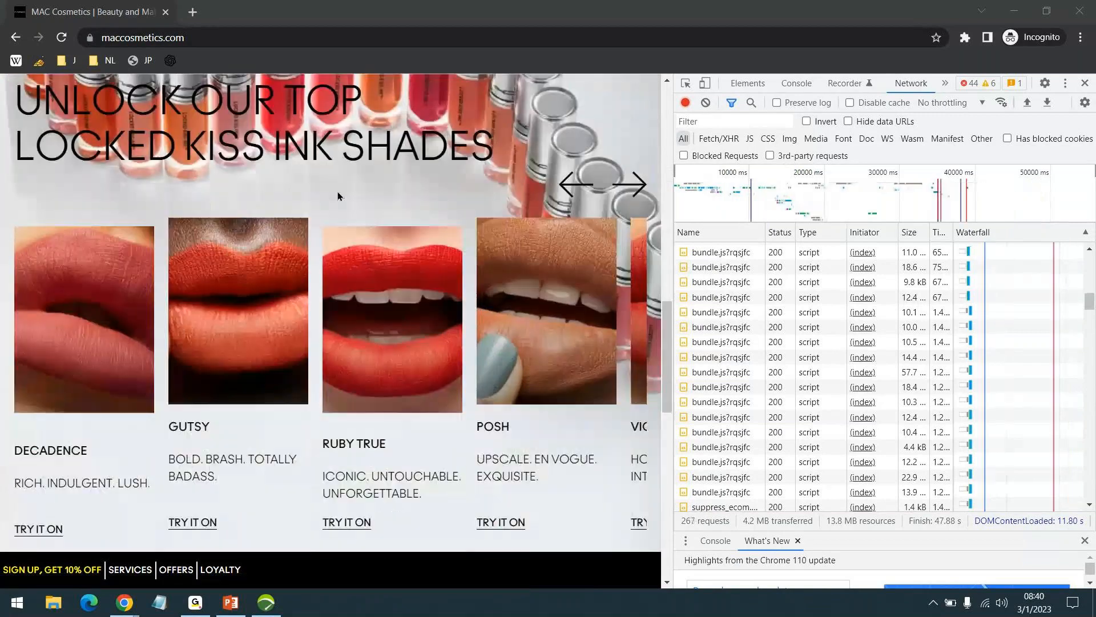
scroll(219, 269, down, 8)
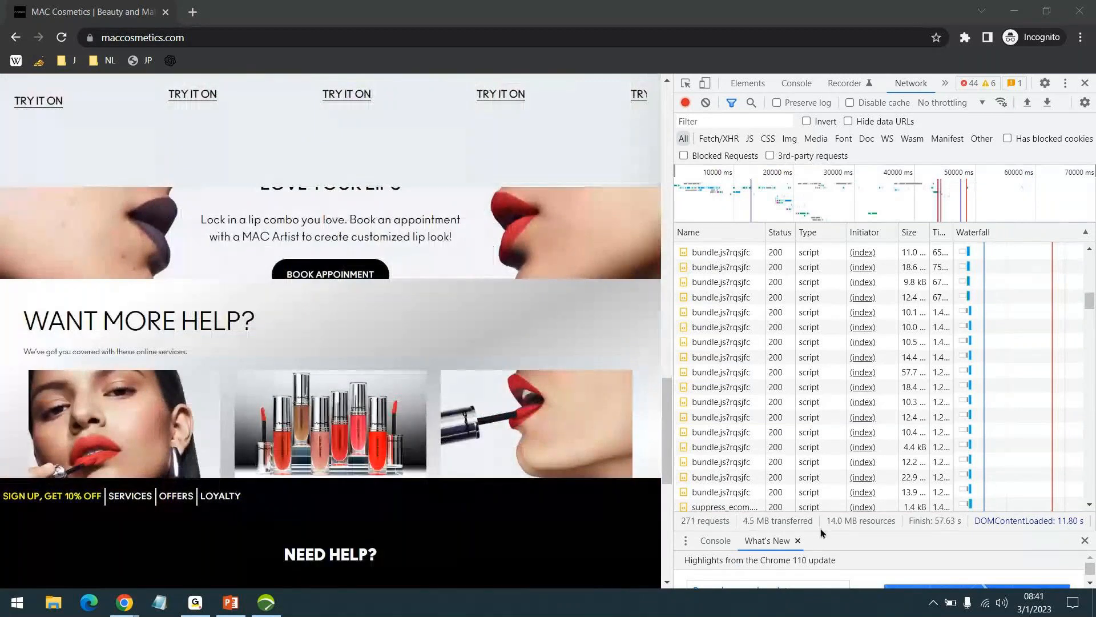
scroll(548, 356, down, 2)
scroll(548, 356, down, 5)
scroll(528, 350, up, 5)
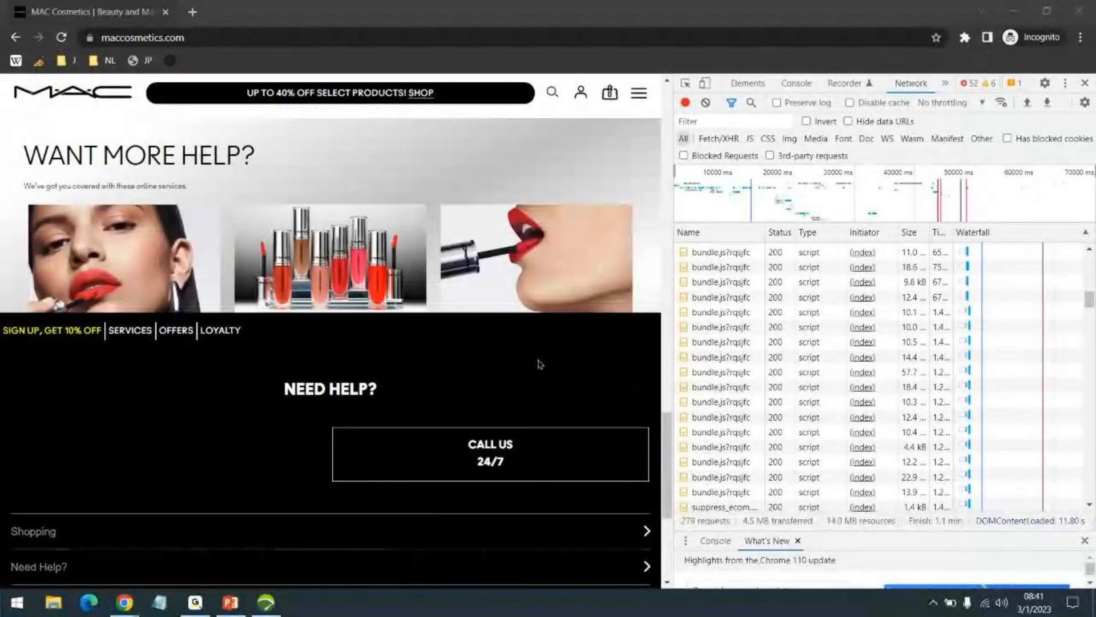
scroll(539, 361, up, 5)
scroll(565, 368, down, 4)
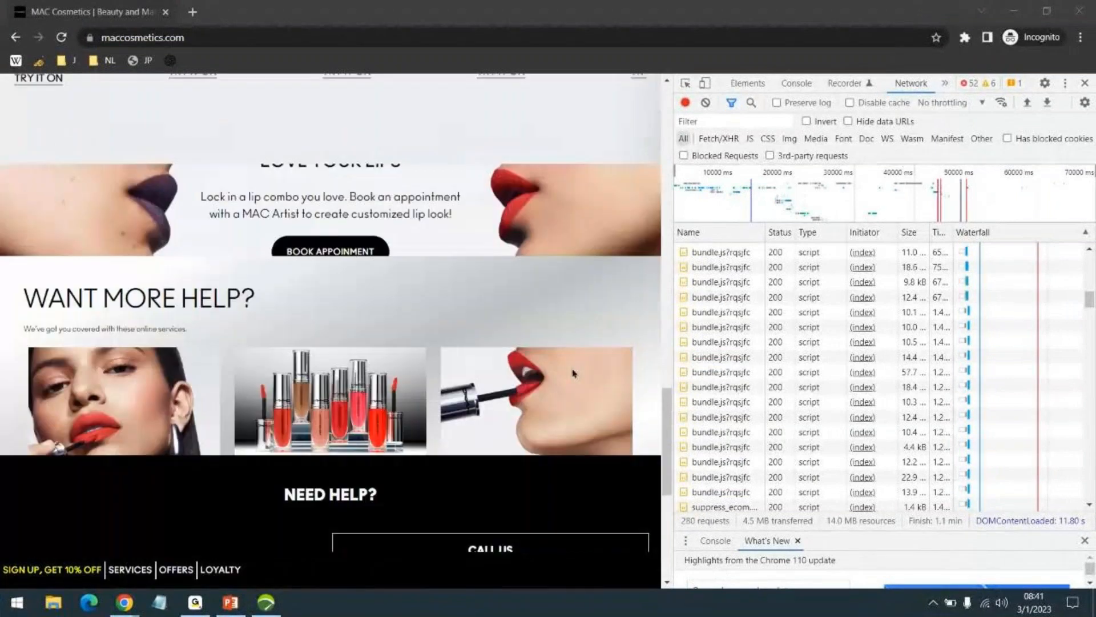
scroll(588, 370, down, 3)
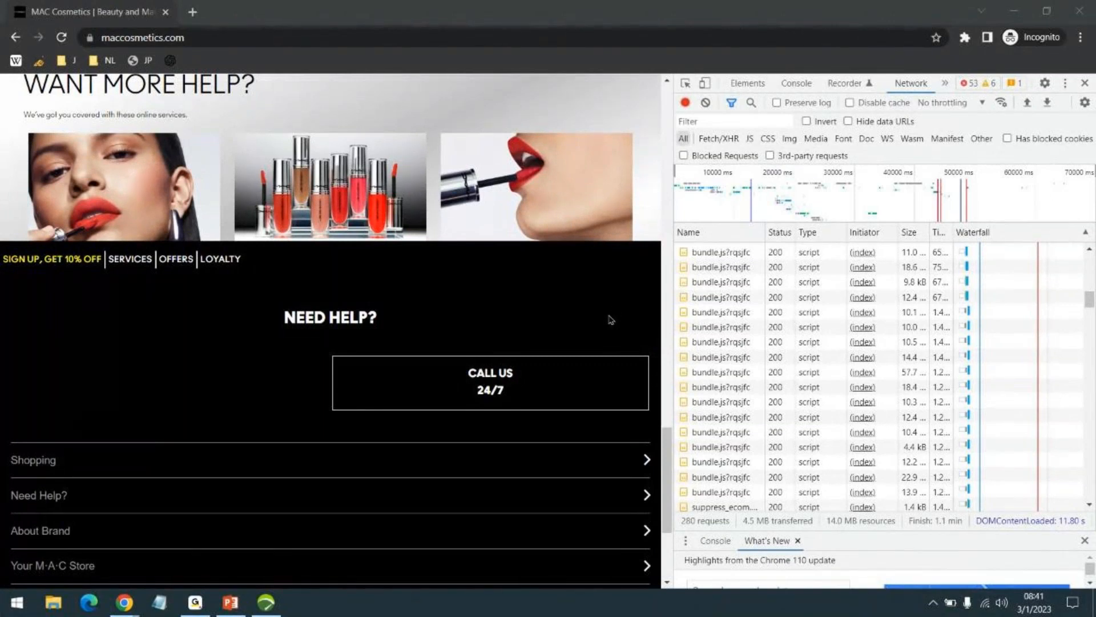
scroll(588, 304, down, 3)
scroll(557, 317, up, 7)
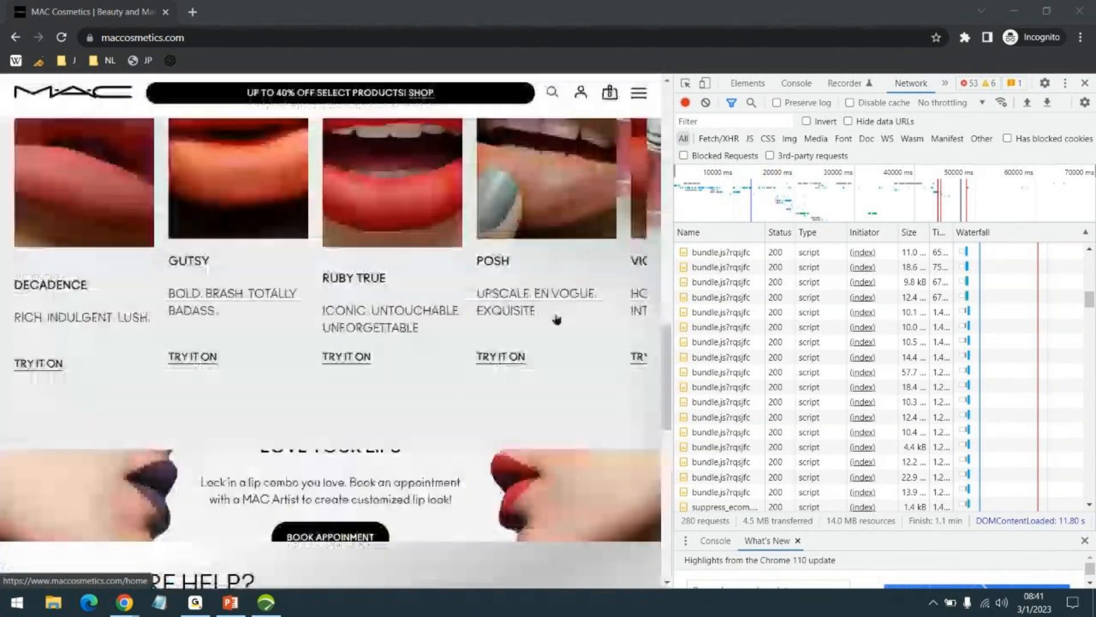
scroll(494, 341, up, 6)
scroll(504, 363, up, 10)
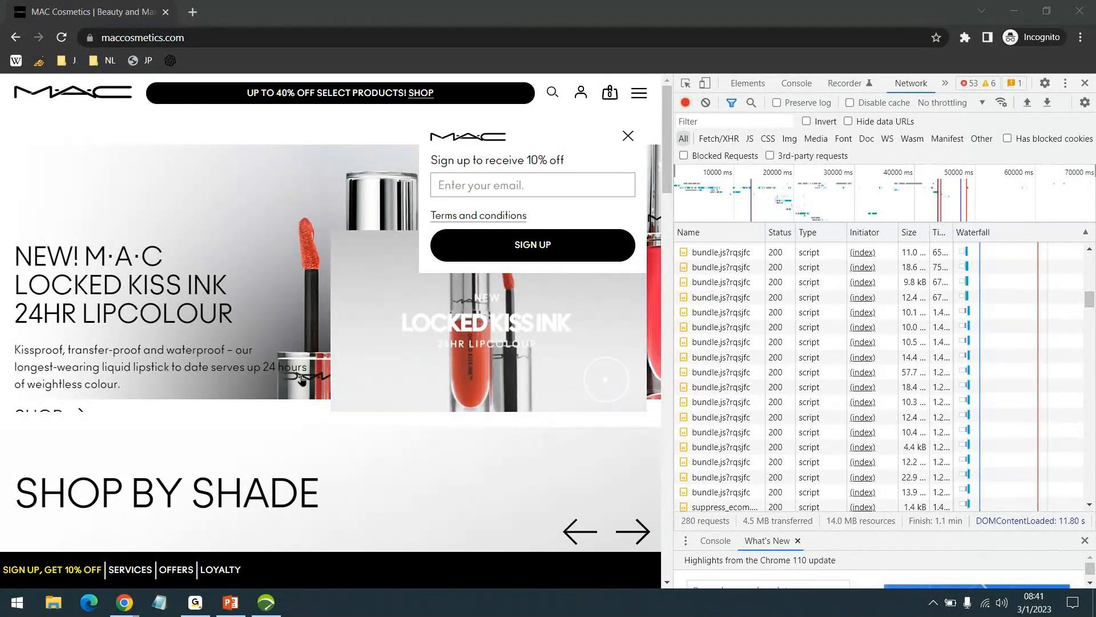
click(268, 601)
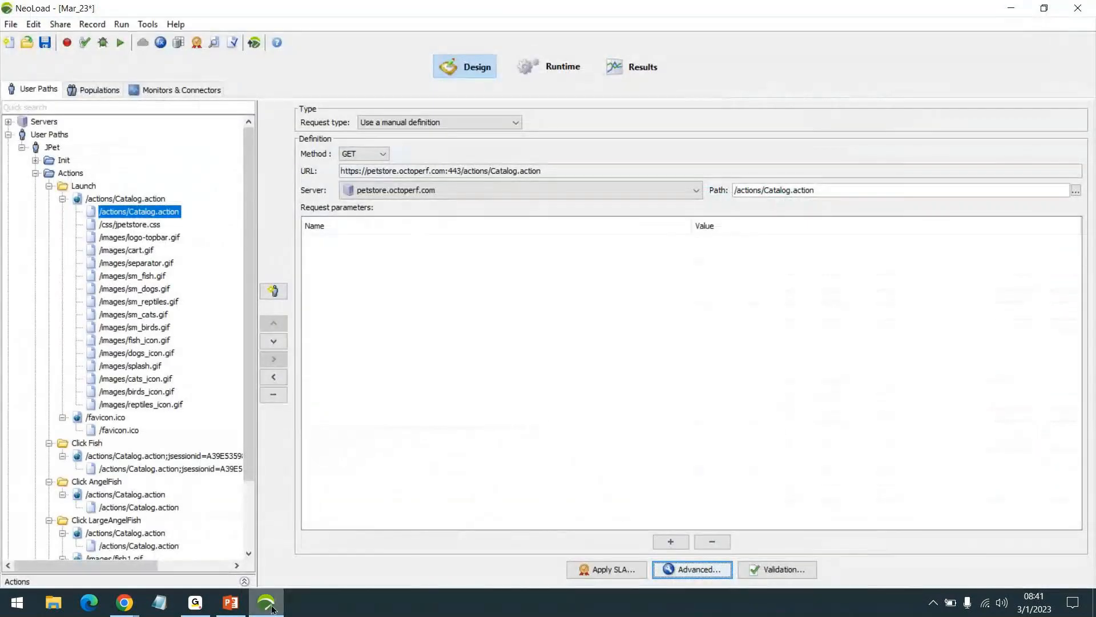
click(271, 610)
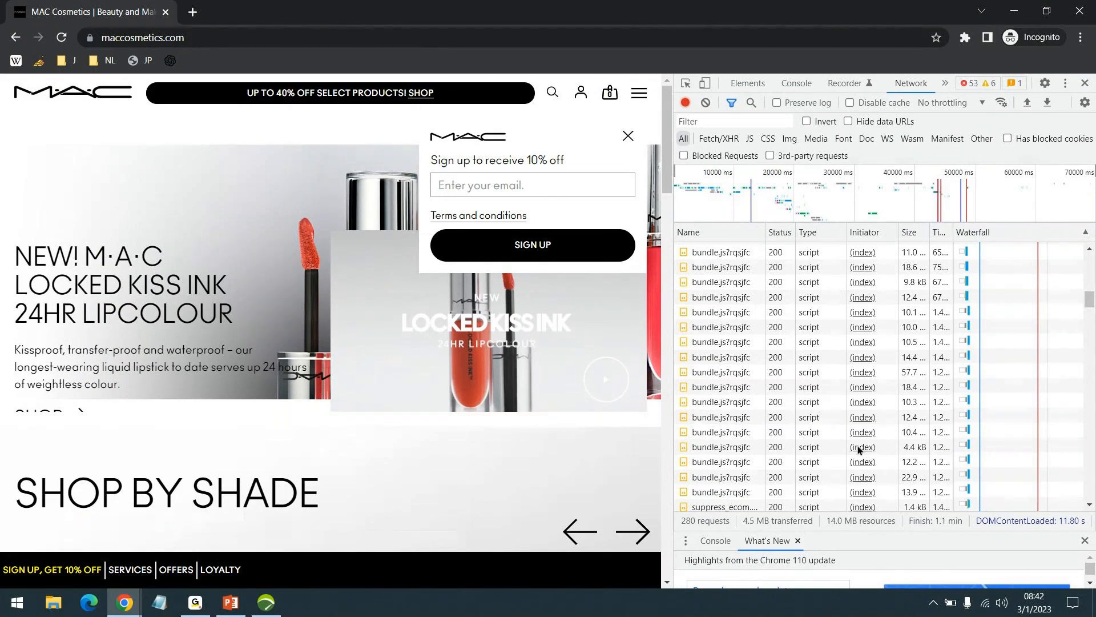
click(293, 608)
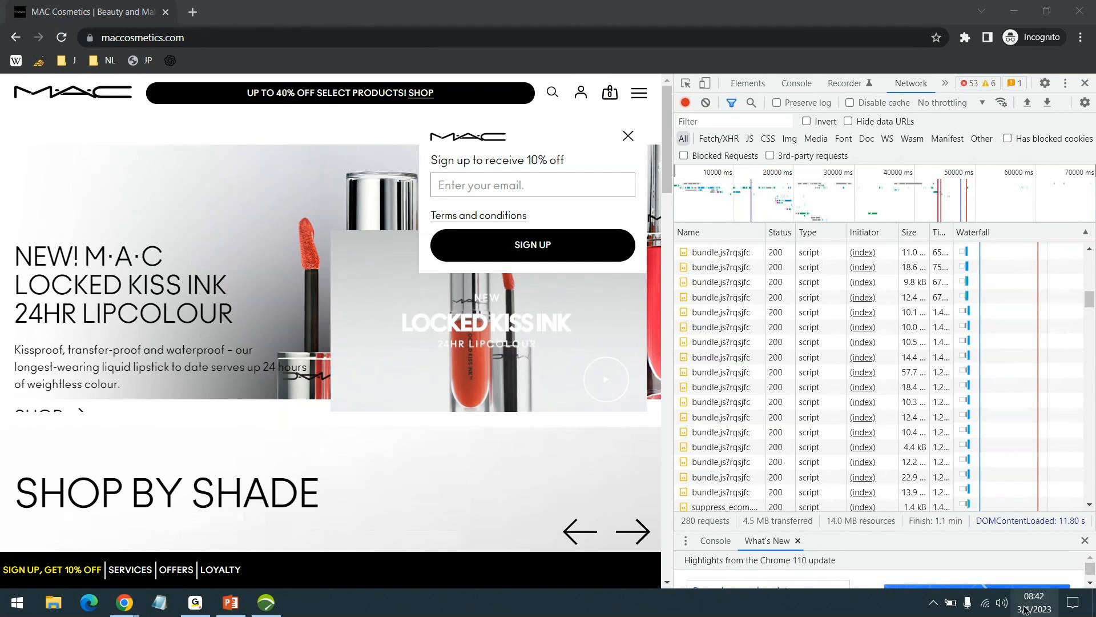
click(1003, 603)
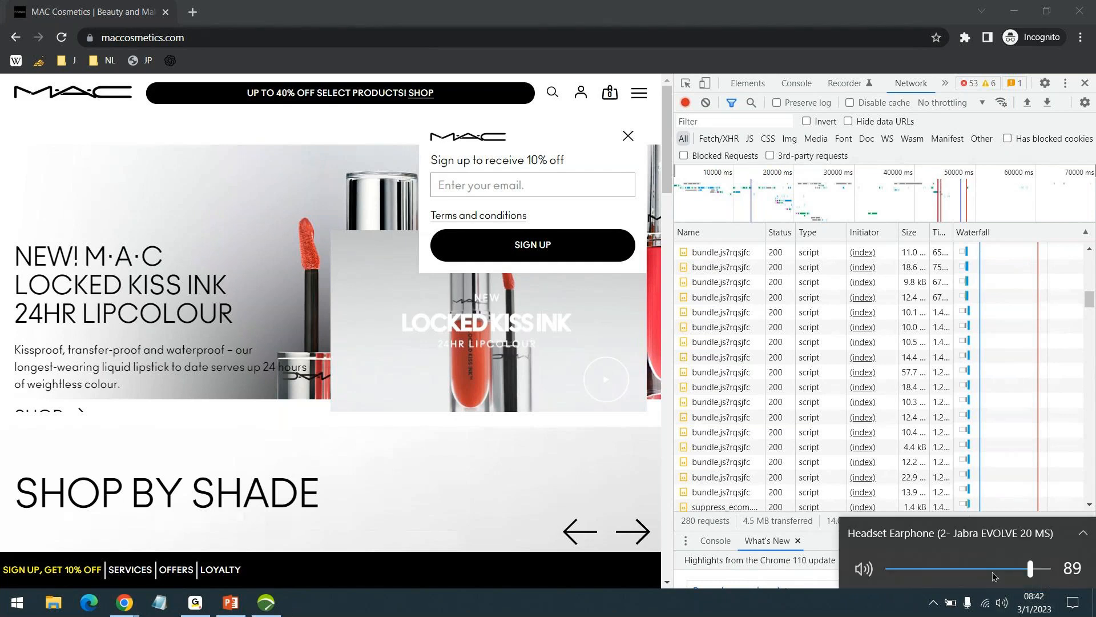
click(334, 457)
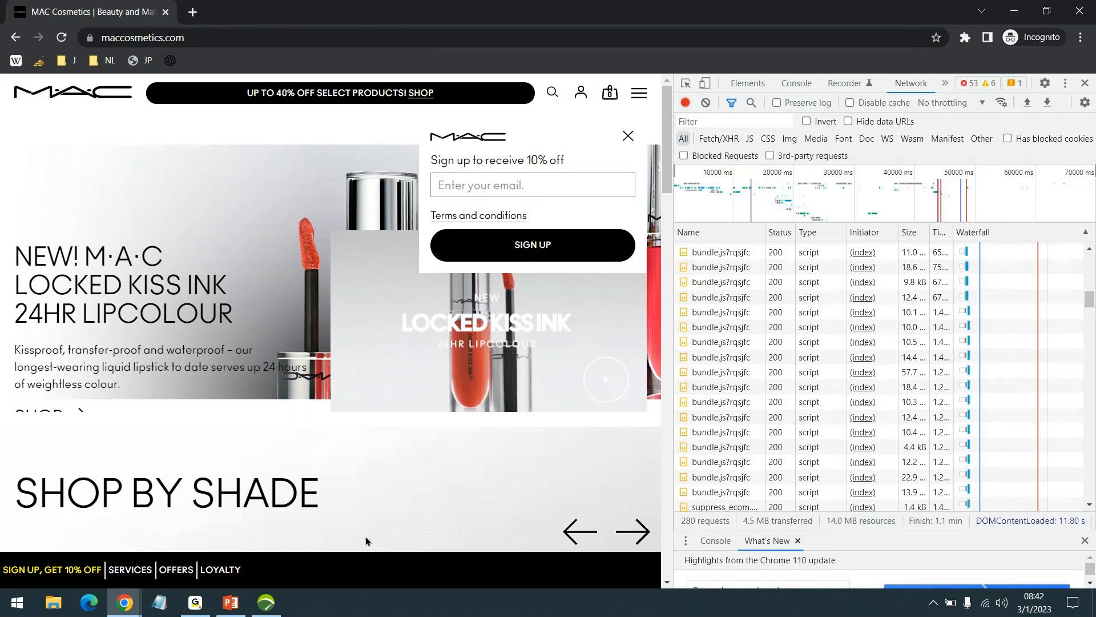
scroll(452, 482, down, 1)
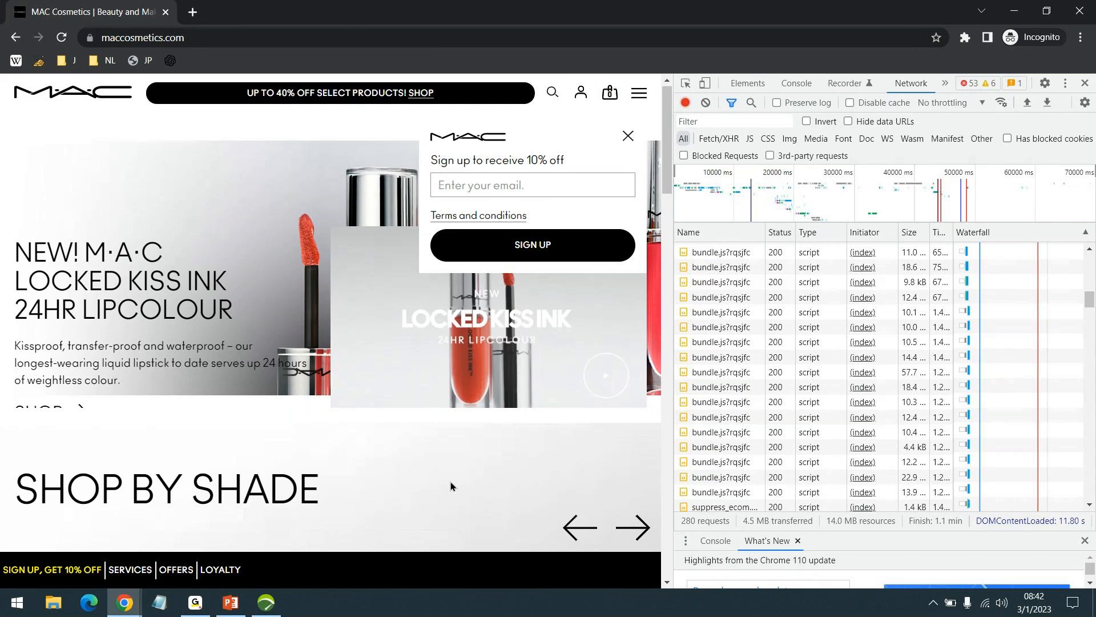
scroll(451, 486, up, 1)
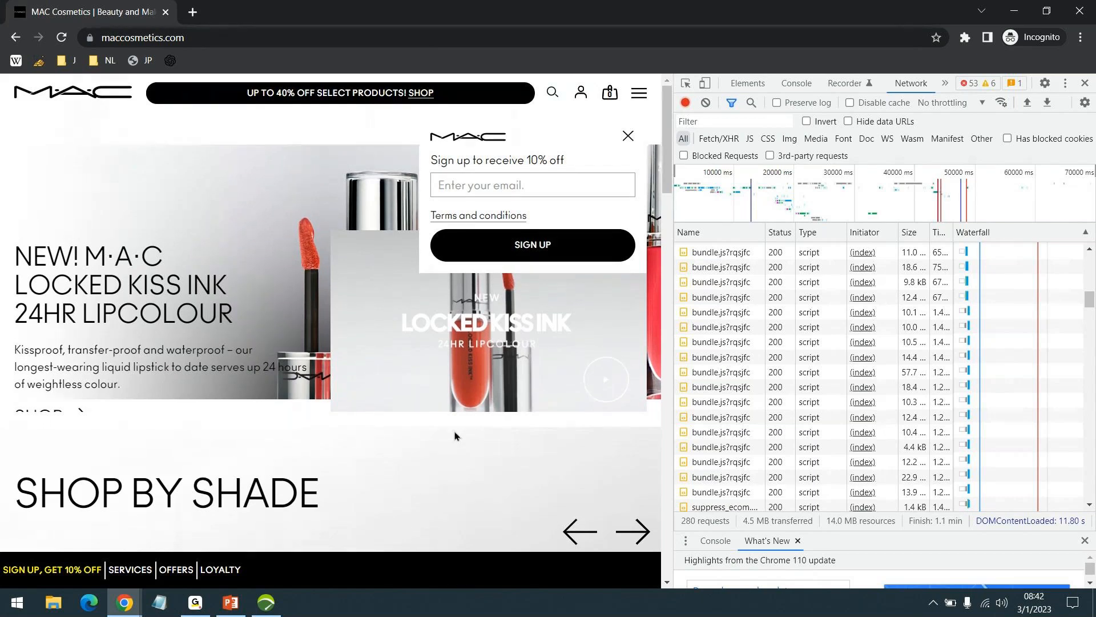
- Switch back to NeoLoad with the JPet user path's Launch requests
click(266, 603)
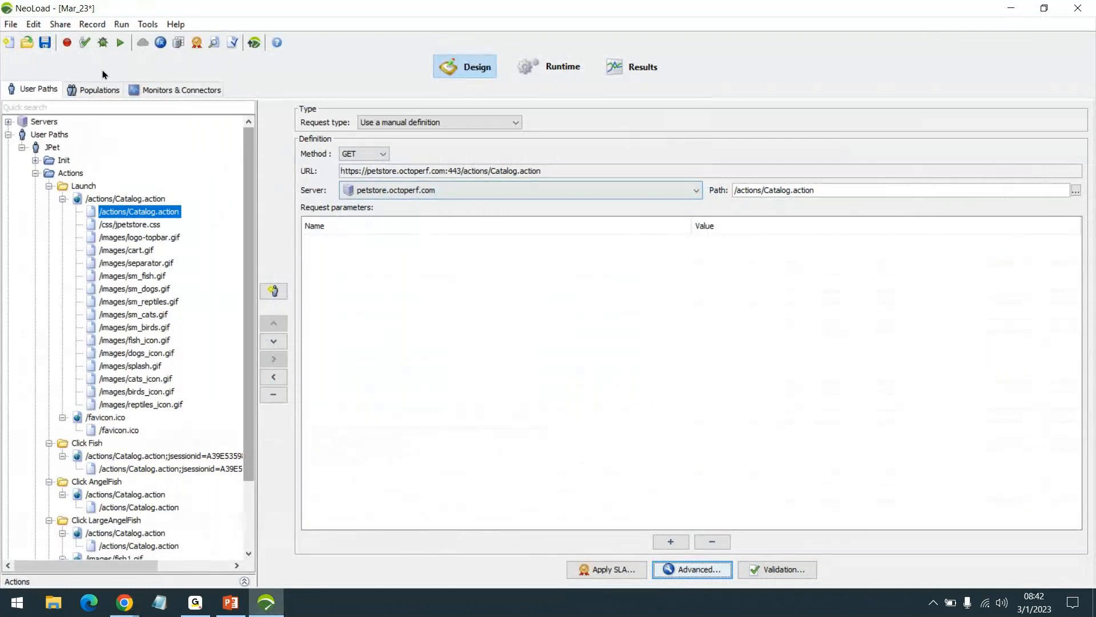
- Save the Mar_23 project and open the SampleProj22 project
key(ctrl+s)
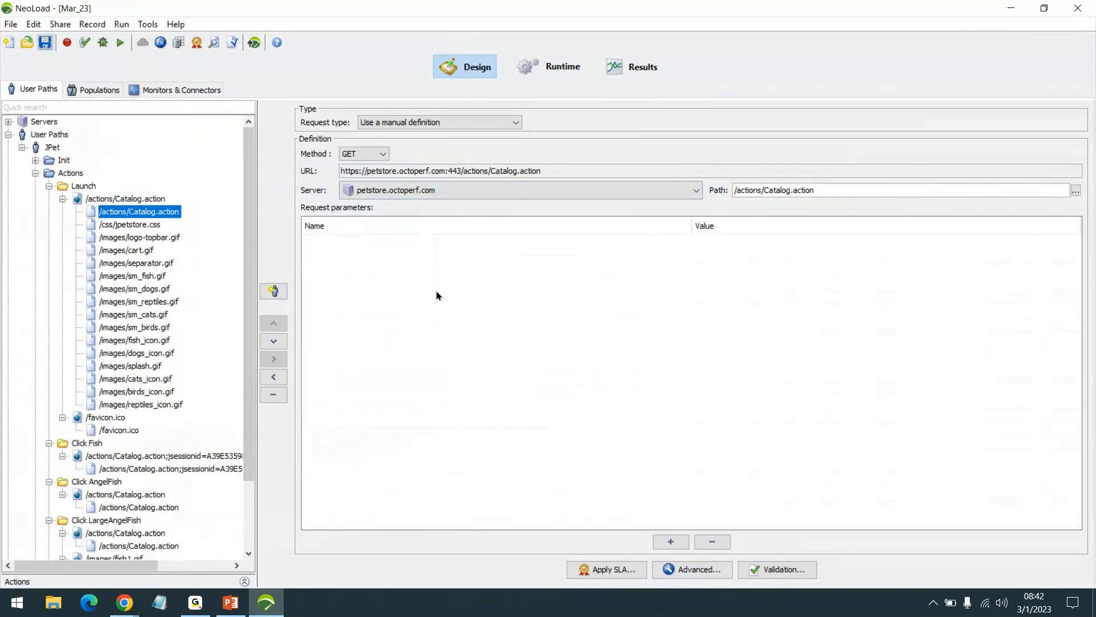
click(11, 24)
click(102, 228)
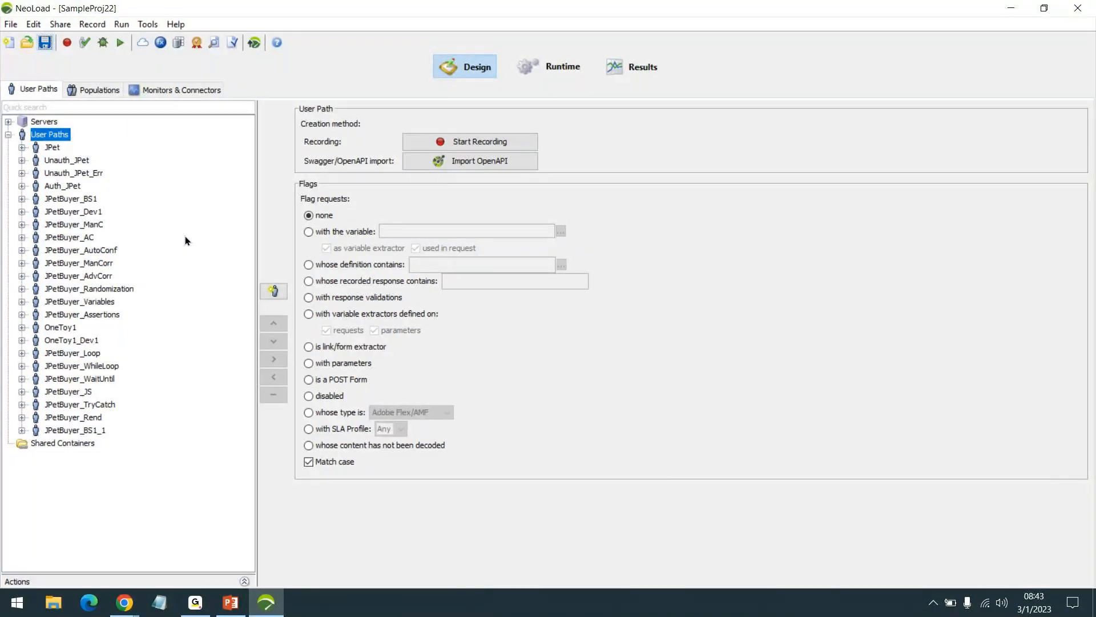
- Expand JPetBuyer_Assertions to the Click SignIn request and check its response validation conditions, cancelling the dialog
click(22, 314)
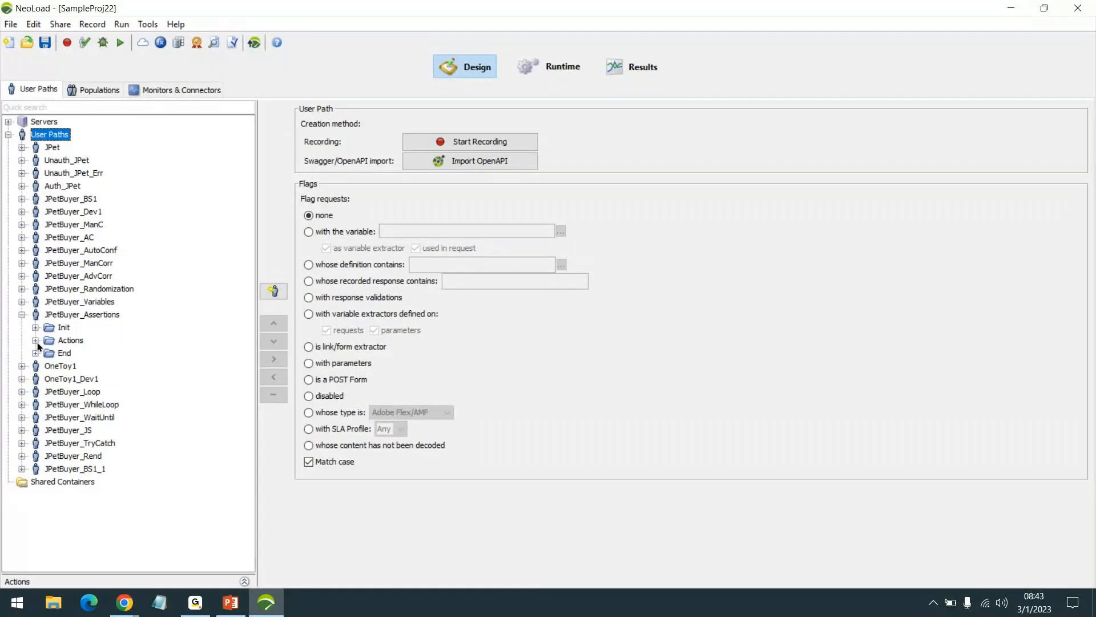
click(35, 341)
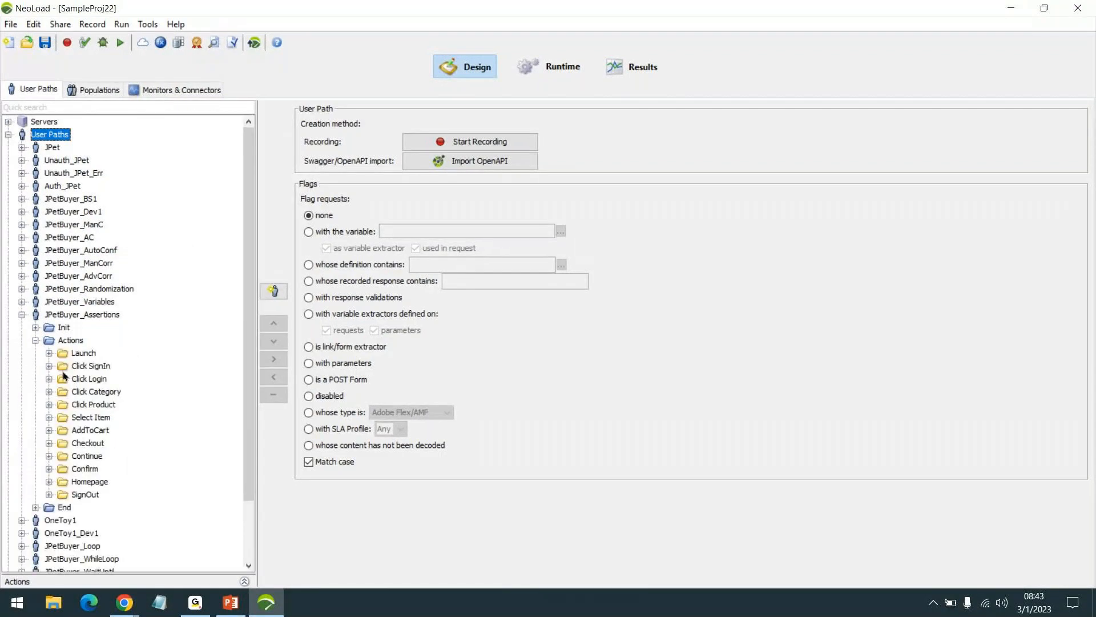
click(49, 366)
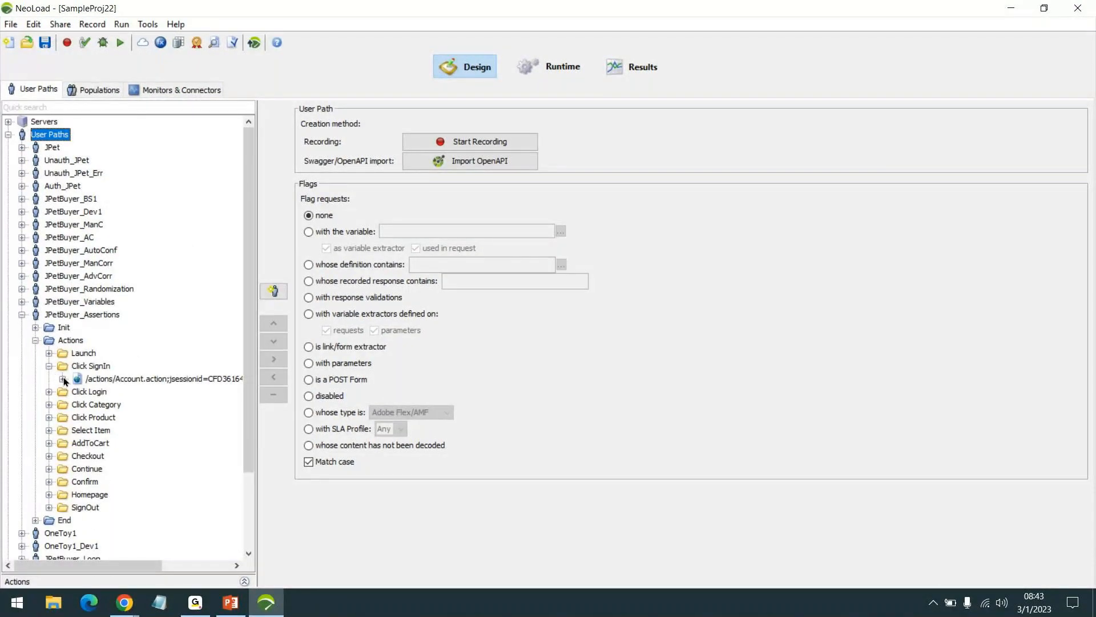
click(63, 378)
click(754, 567)
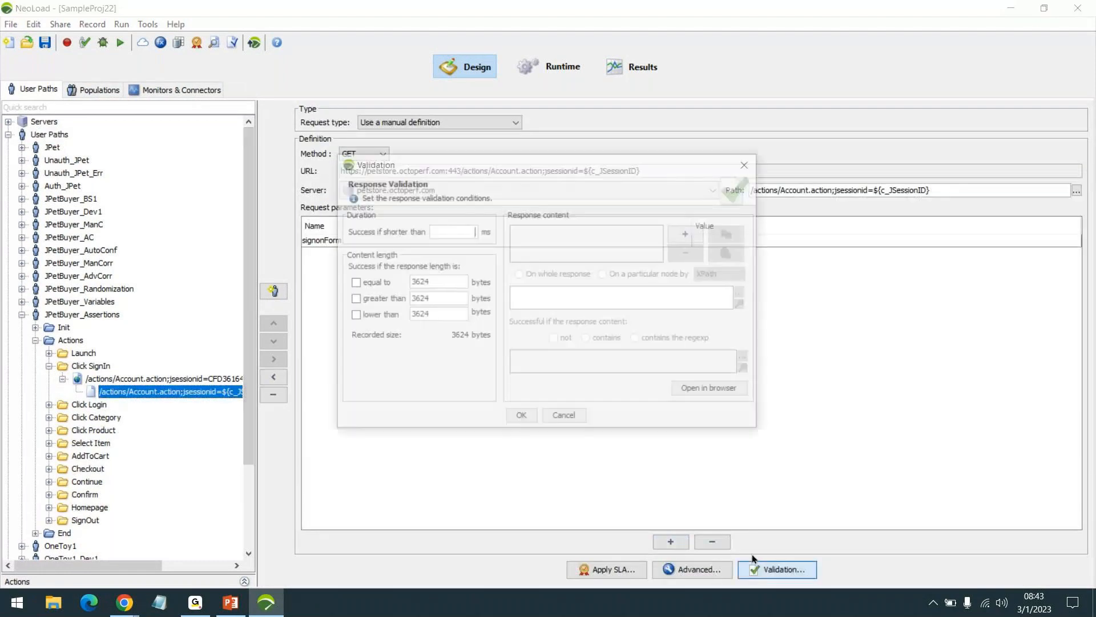
click(50, 353)
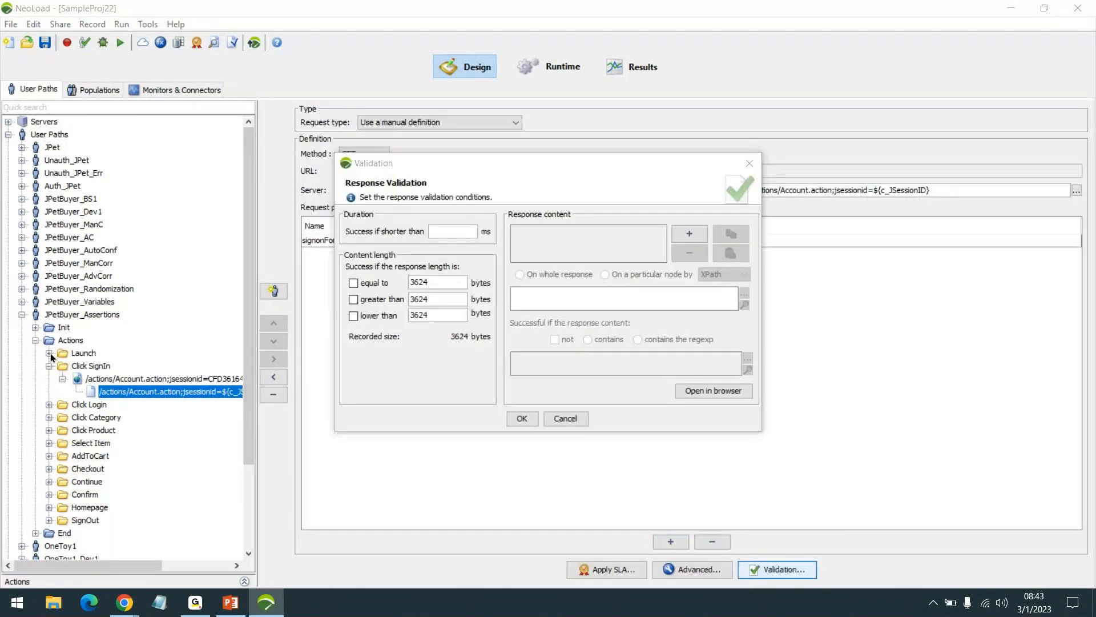
click(565, 418)
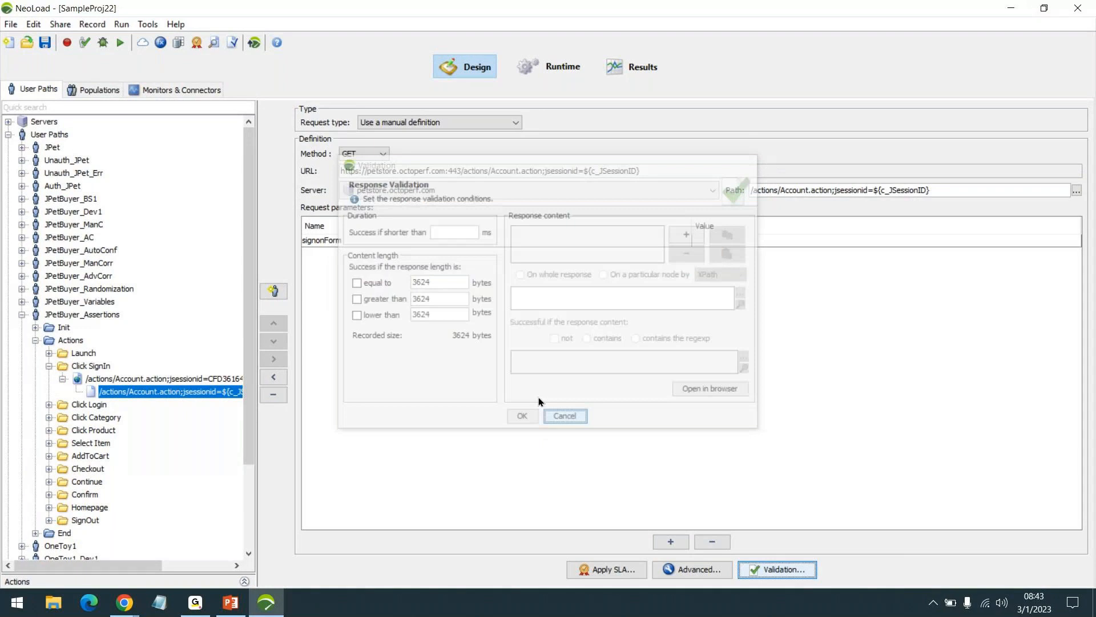
- Flag all requests with response validations in the user paths
click(230, 39)
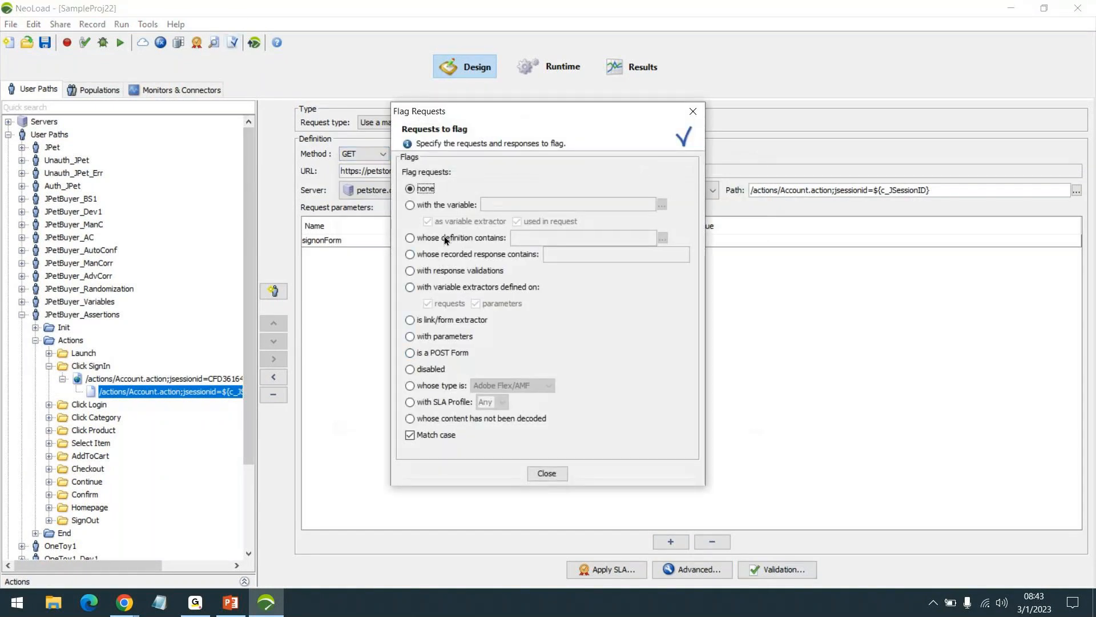
click(442, 271)
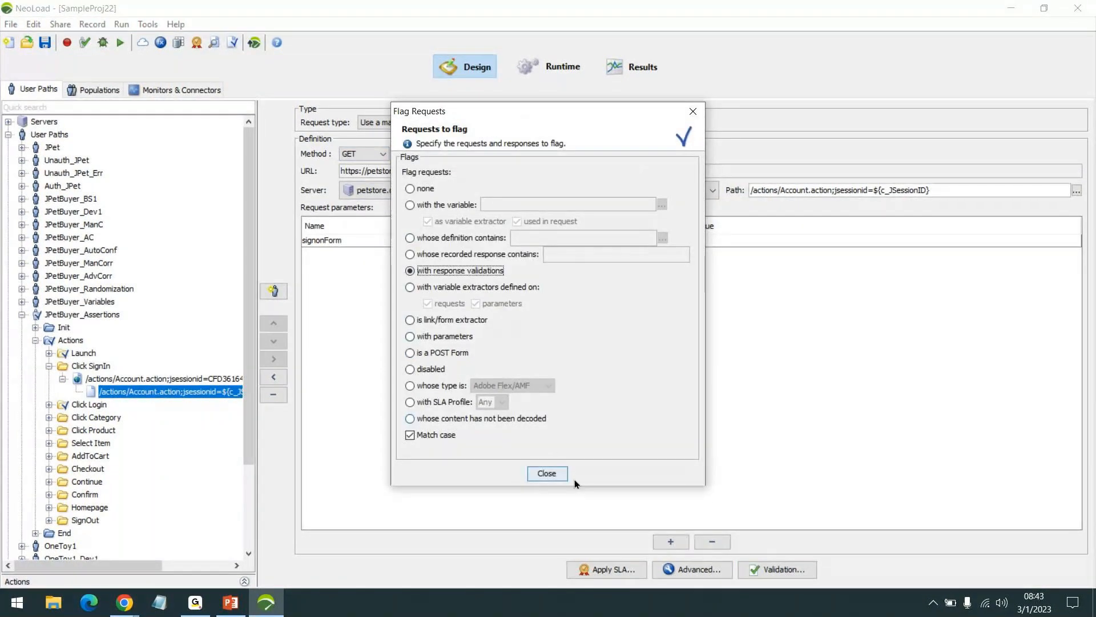
click(557, 473)
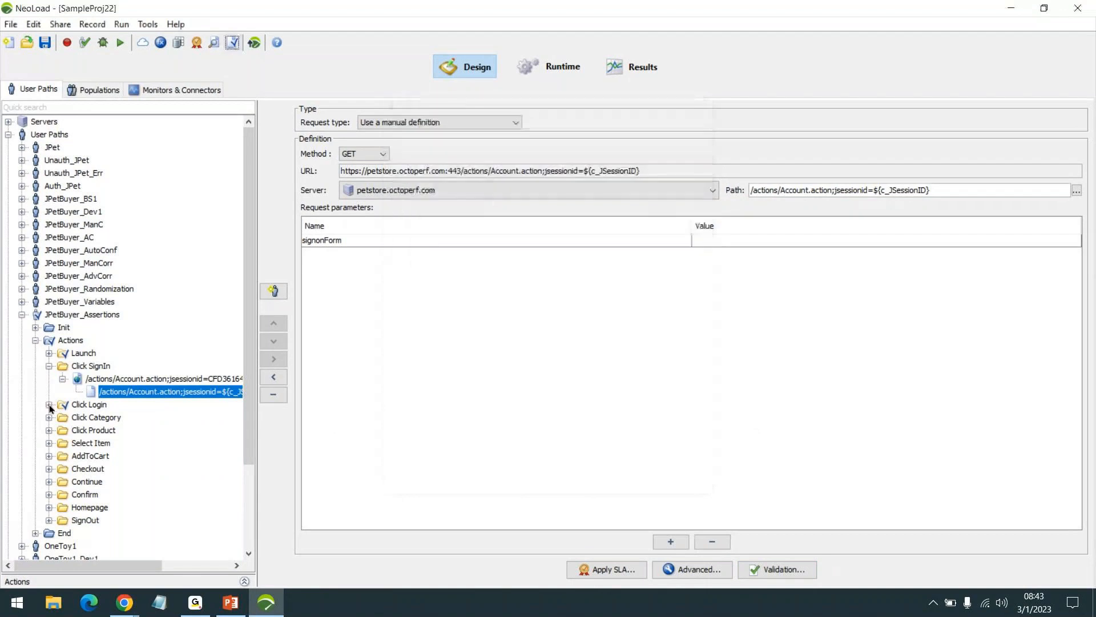
- Open the response validation of the flagged /actions/Catalog.action request under Click Login and examine its v_Login regular expression
click(49, 404)
click(63, 418)
click(112, 443)
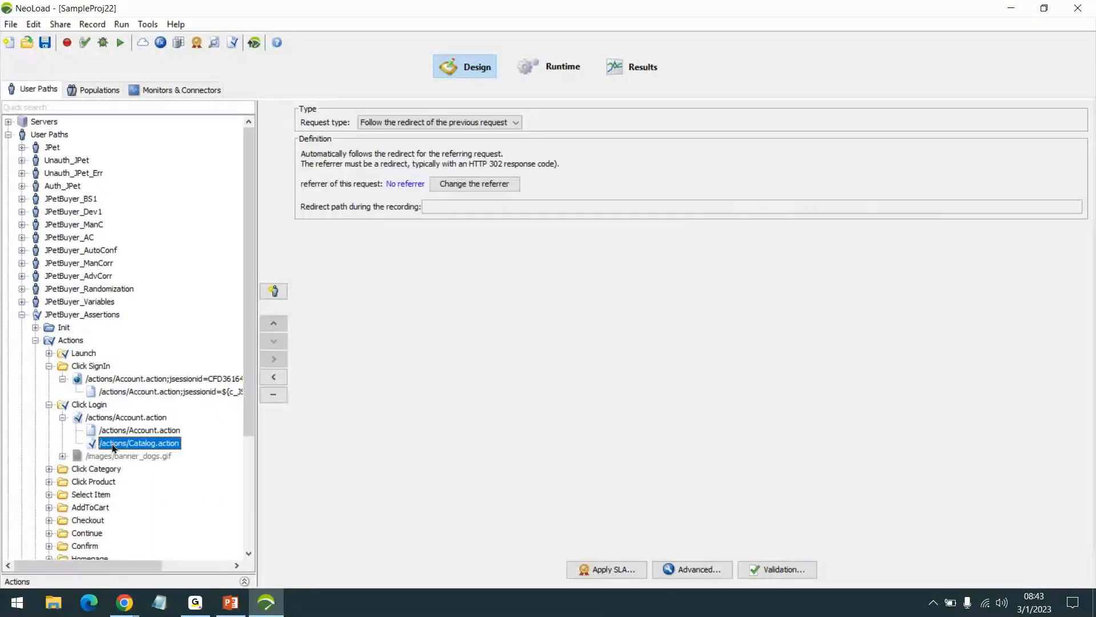
click(748, 563)
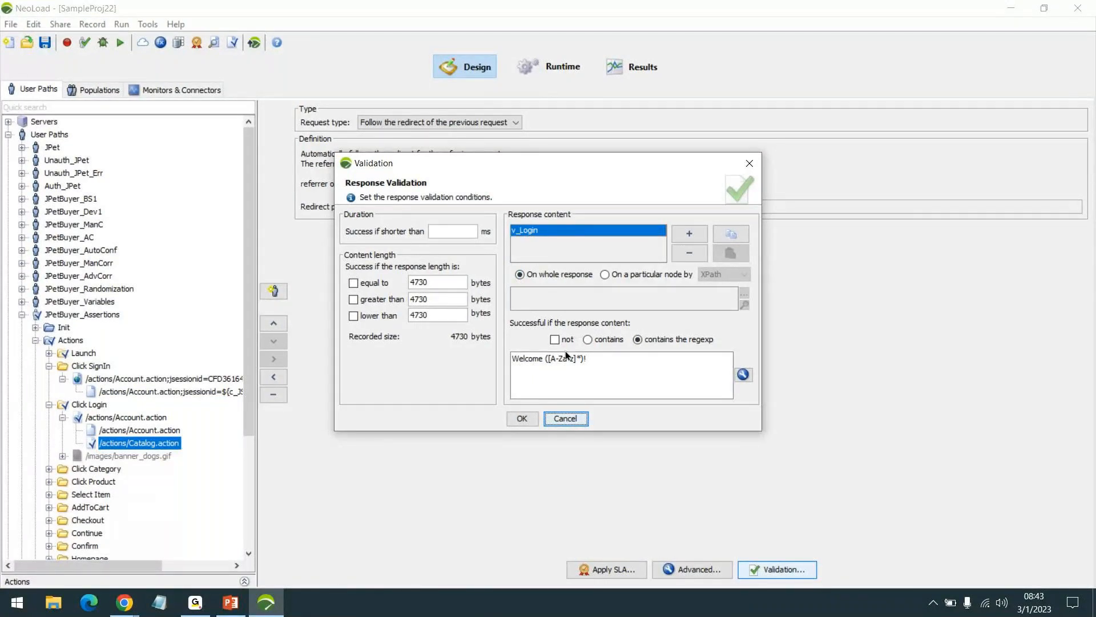
drag(546, 358, 587, 361)
click(614, 372)
- Compare the v_Login expression with the page title and welcome text in the RegExp Picker, and cancel out of both dialogs
click(743, 375)
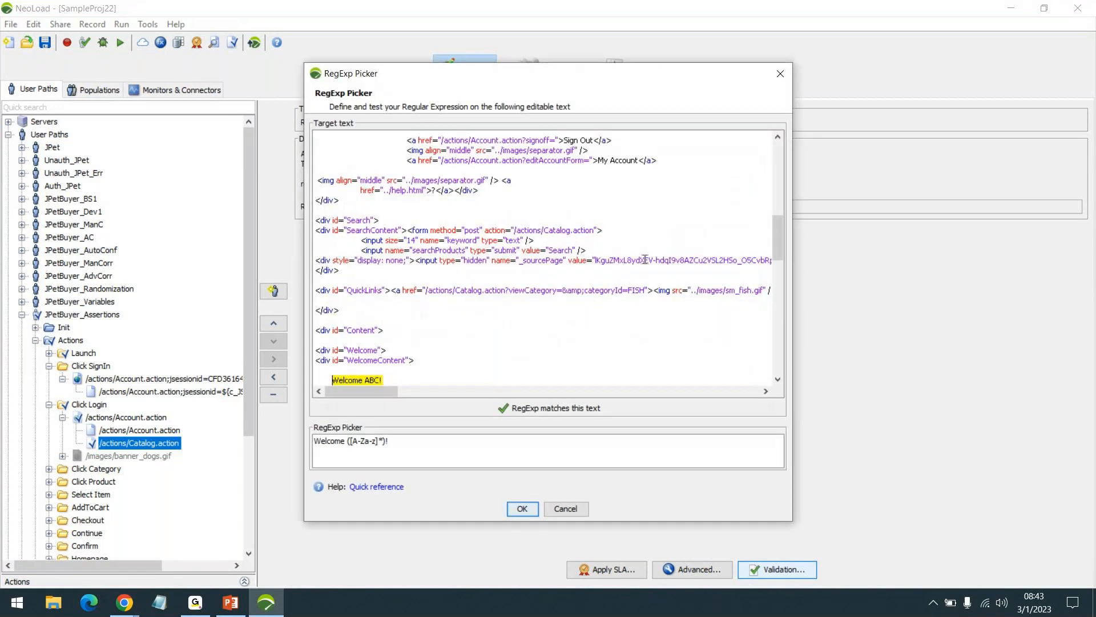
scroll(644, 260, up, 10)
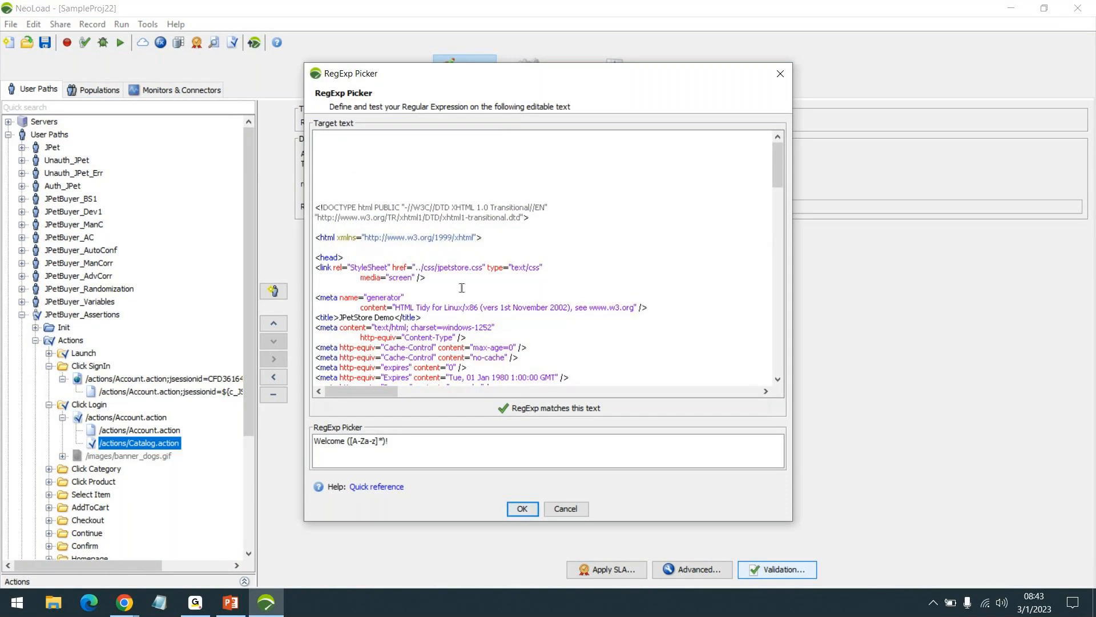
drag(340, 317, 395, 318)
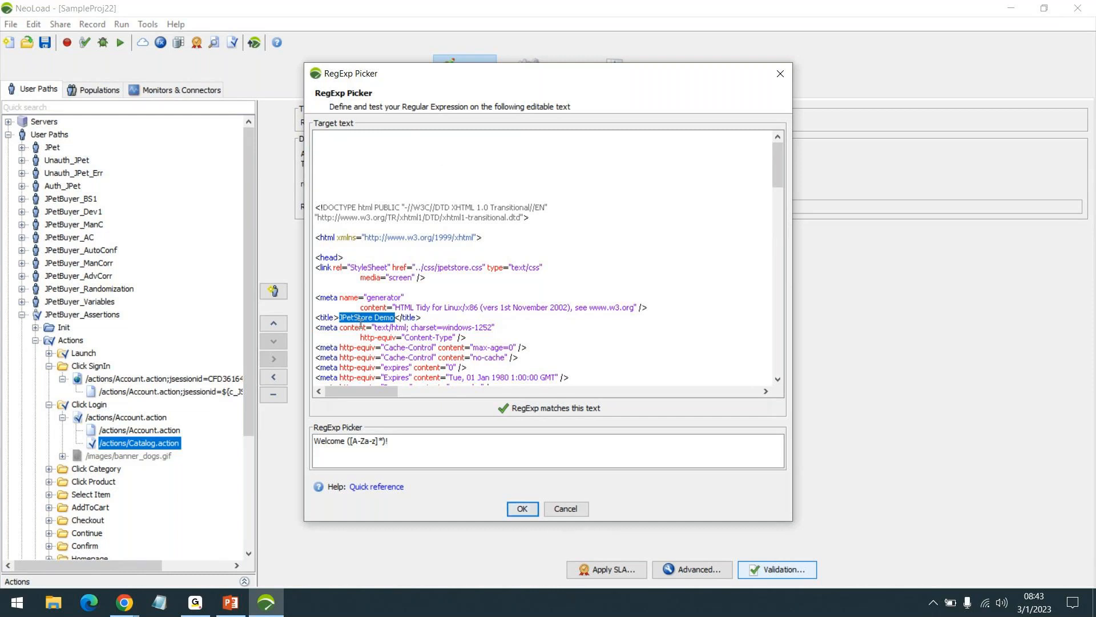
scroll(360, 324, down, 10)
scroll(571, 311, down, 3)
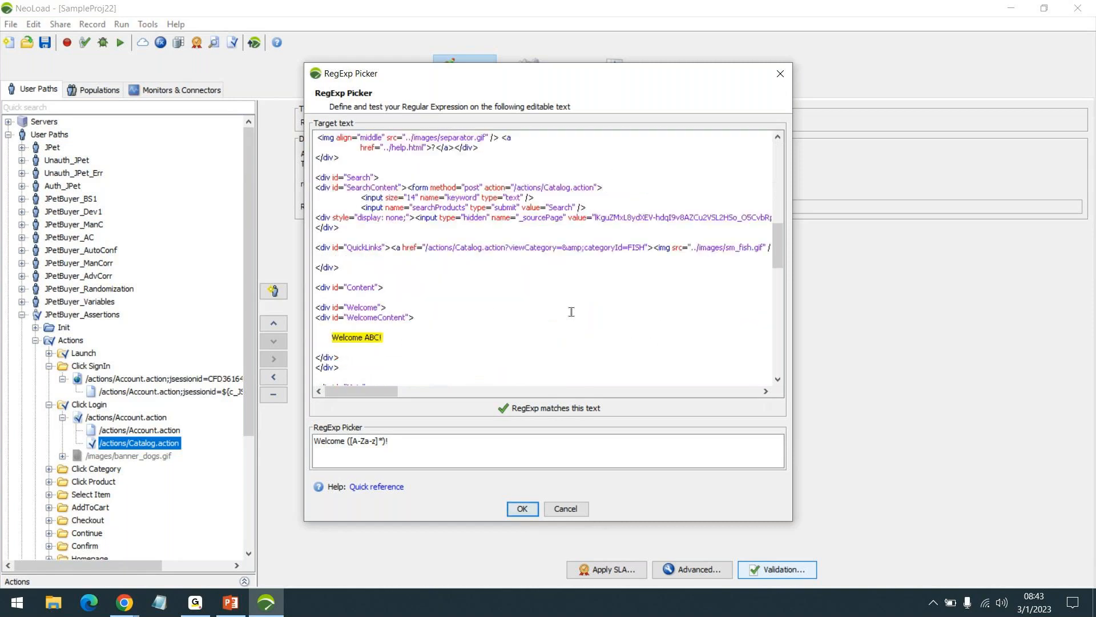
scroll(571, 311, down, 3)
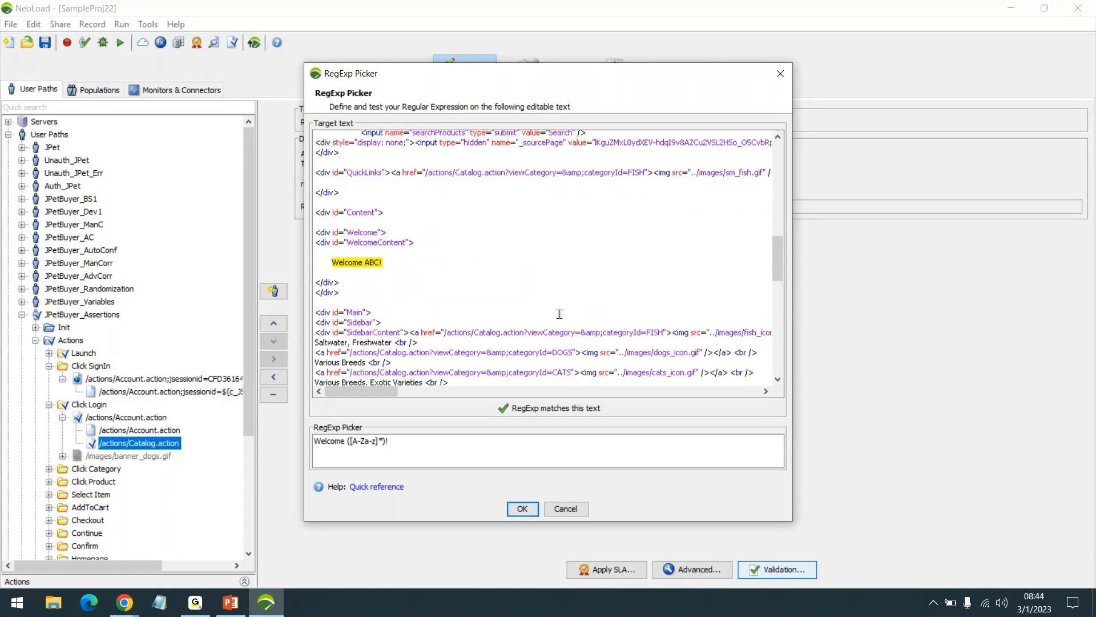
drag(365, 264, 384, 265)
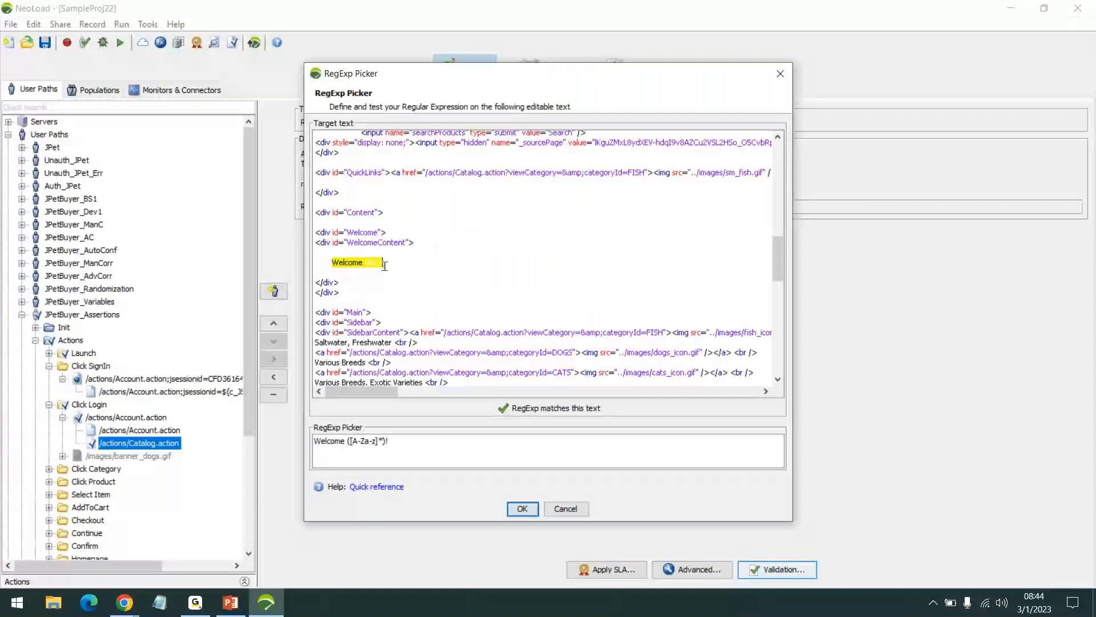
click(375, 265)
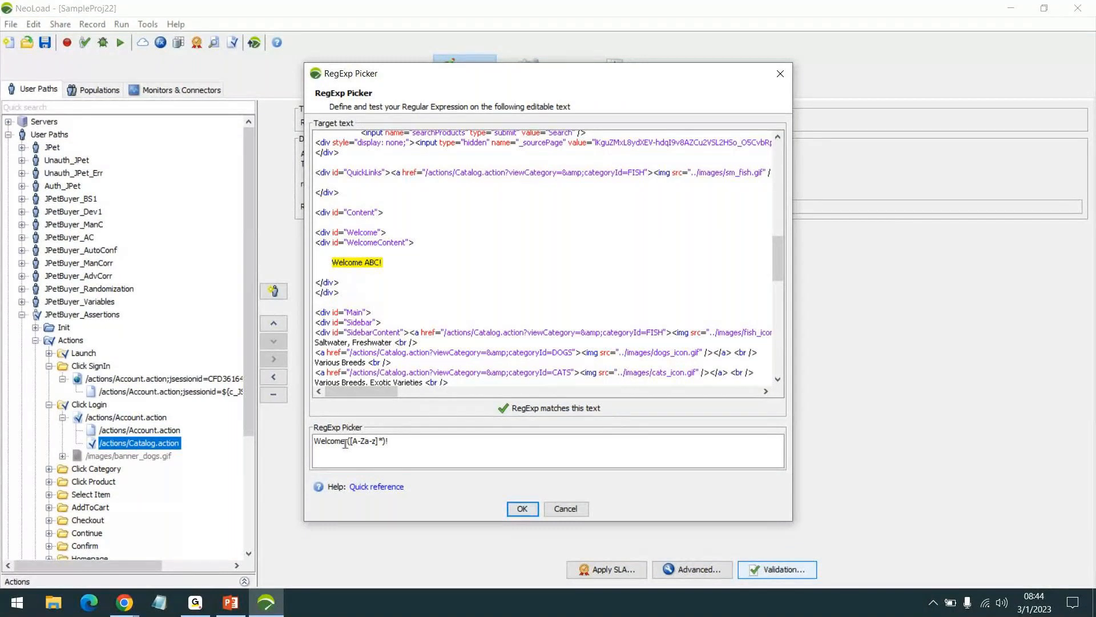
drag(348, 442, 386, 442)
click(574, 510)
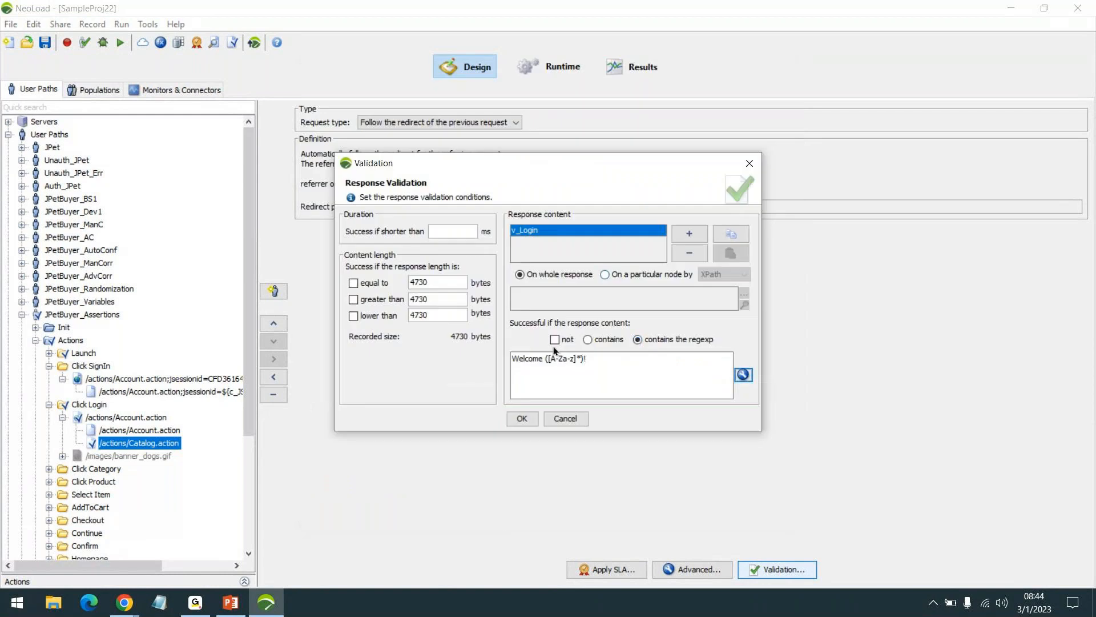
click(572, 416)
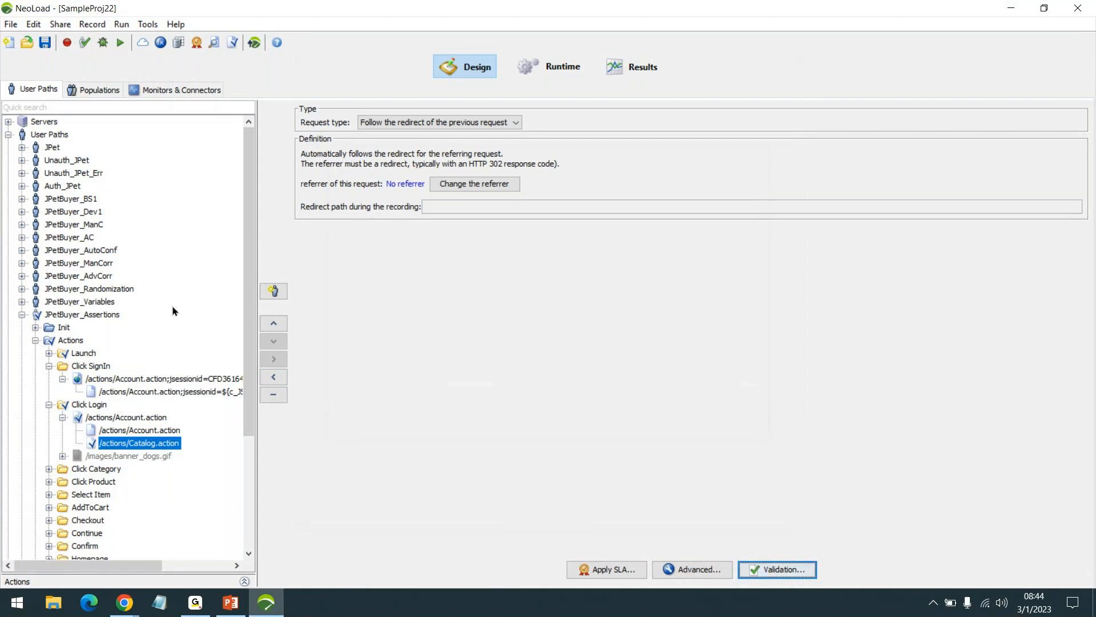
- Review the SmokeTest and LoadTest scenario settings in Runtime and return to the Design view
click(553, 71)
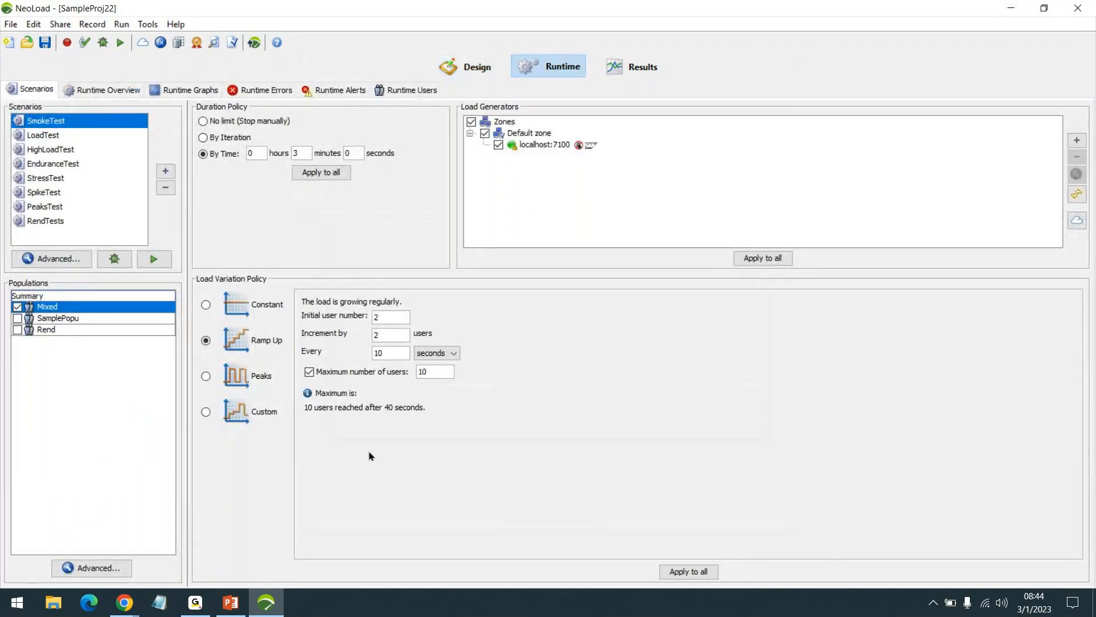
click(52, 136)
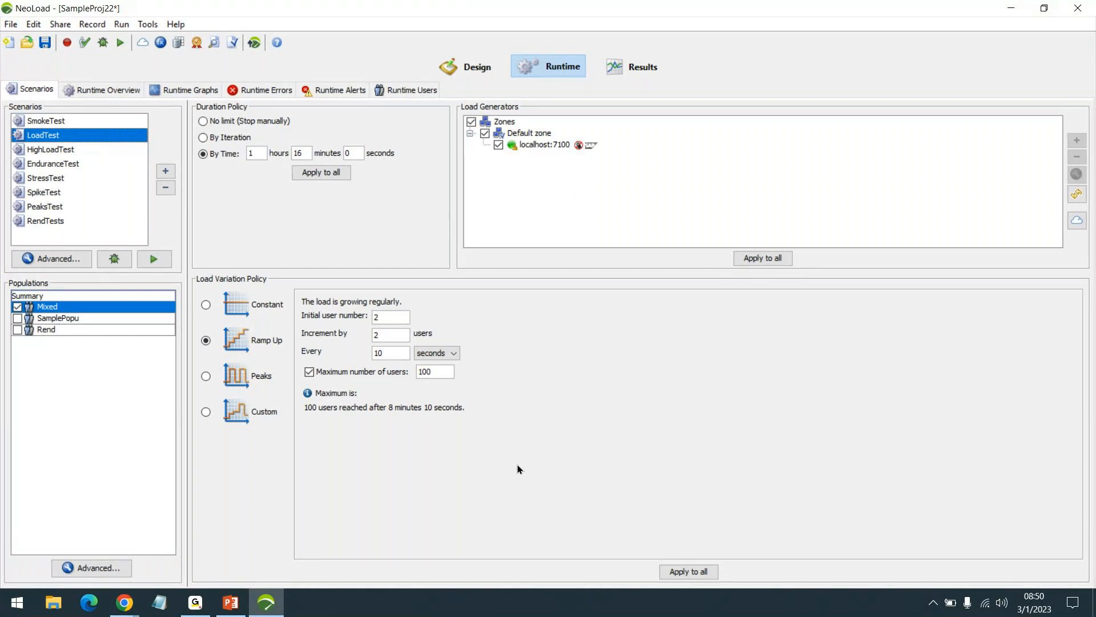
click(474, 70)
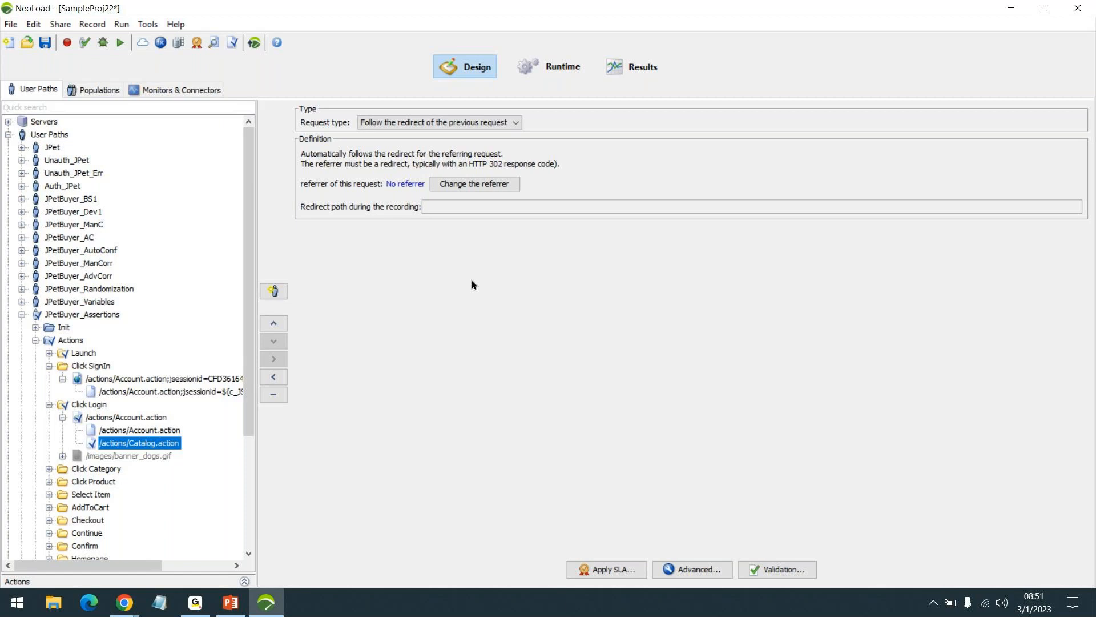
- Switch to the Chrome incognito window showing MAC Cosmetics and open amazon.in in a new tab
mouse_move(124, 602)
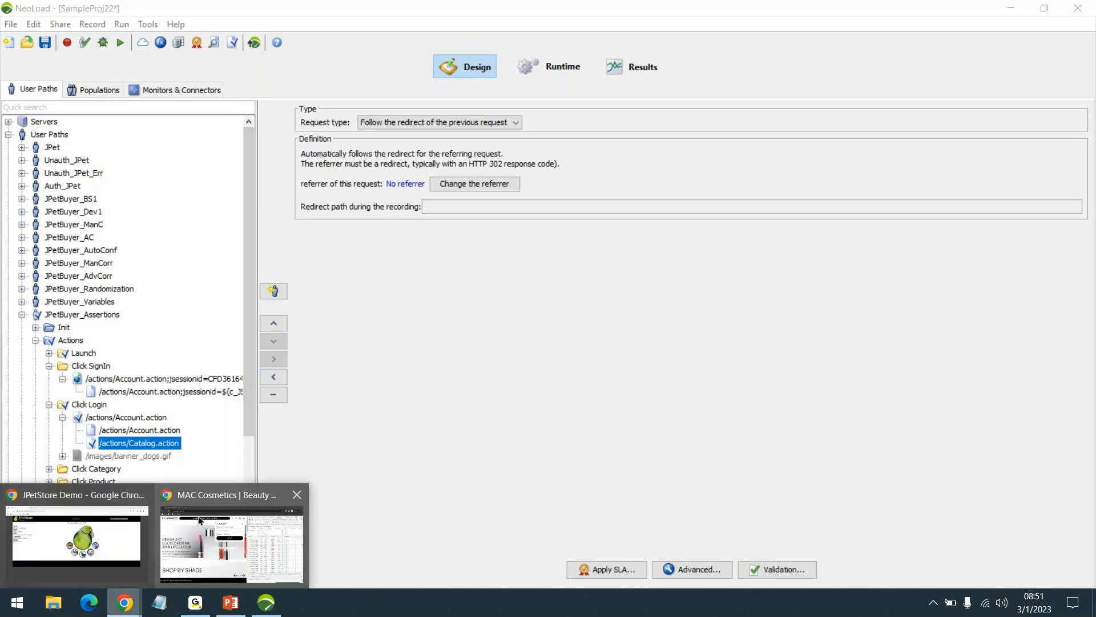
click(77, 537)
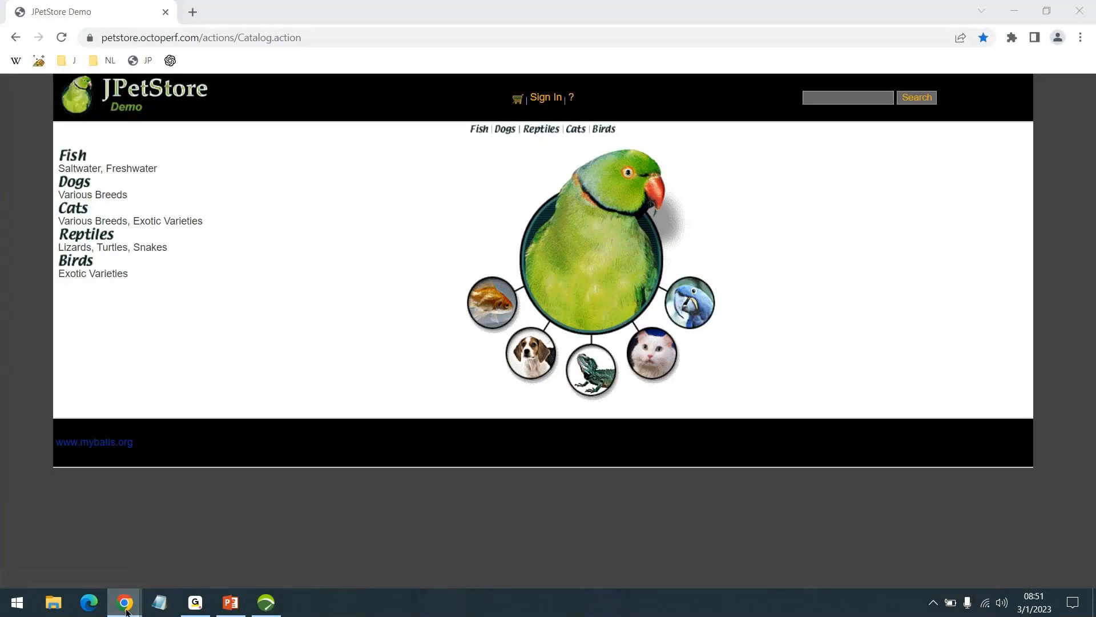
mouse_move(126, 610)
click(265, 540)
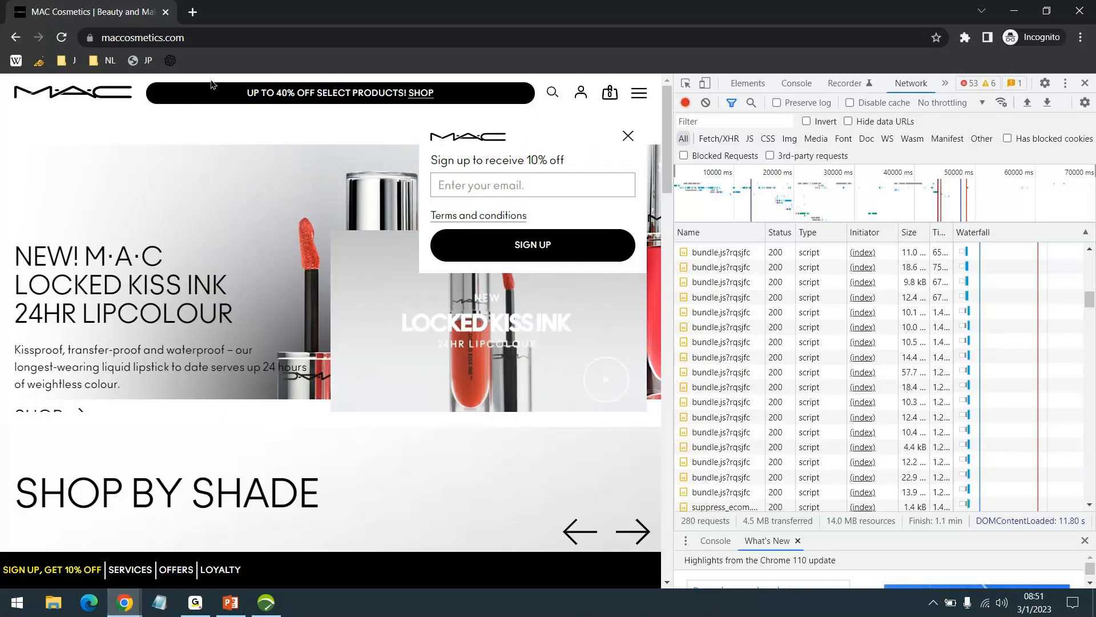
click(192, 12)
text(amazon.in)
key(Return)
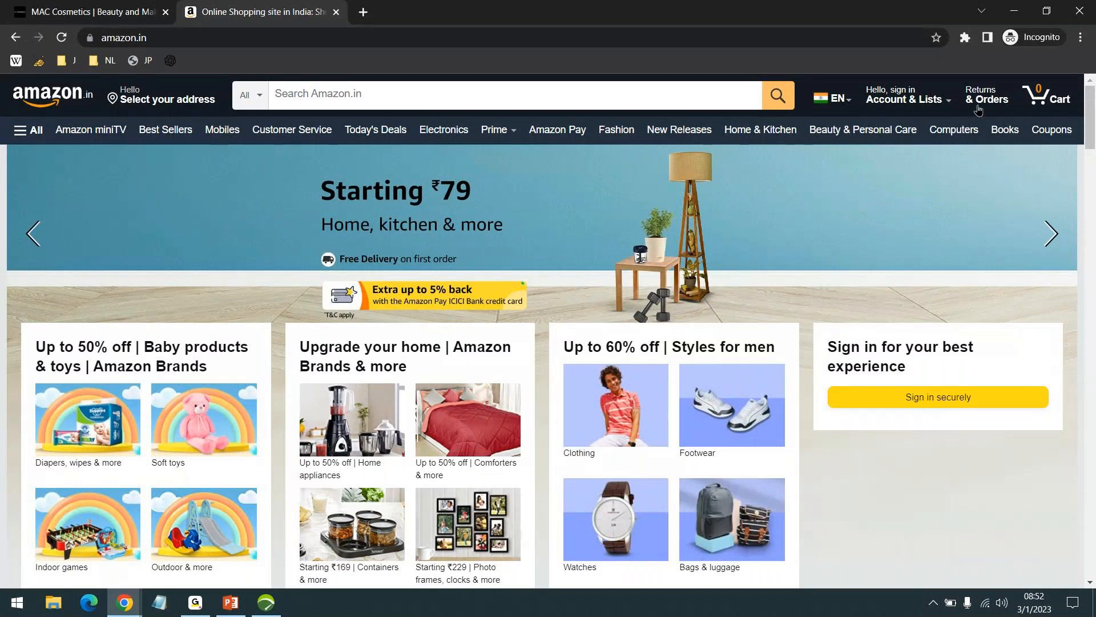
- Look at Amazon's sign-in page, return to the homepage and advance its banner carousel
click(1066, 52)
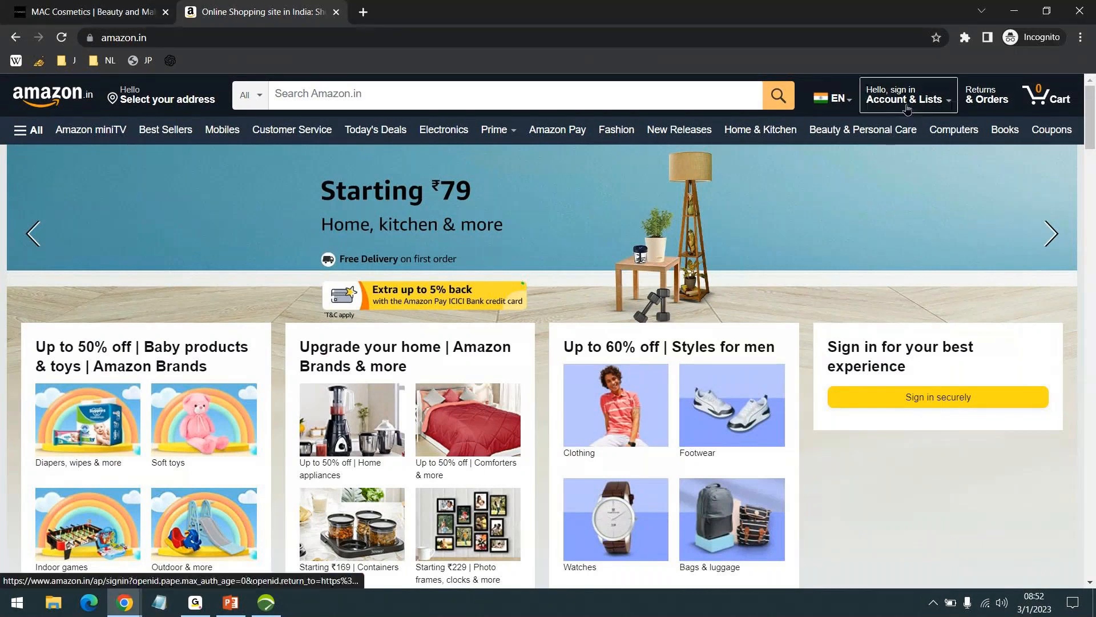
mouse_move(908, 99)
click(859, 140)
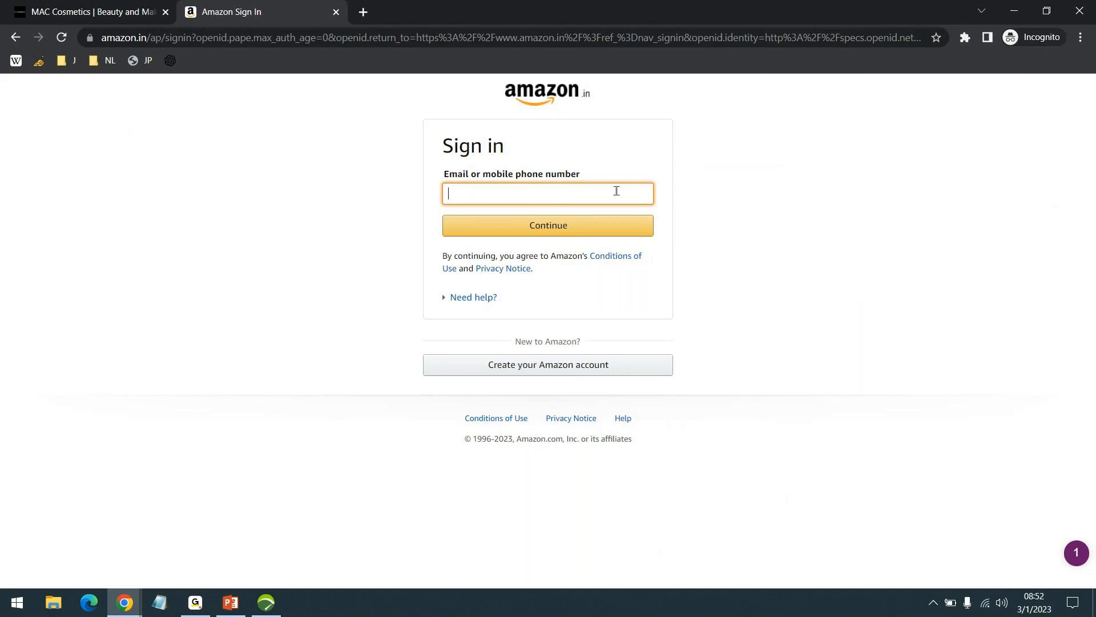
click(15, 37)
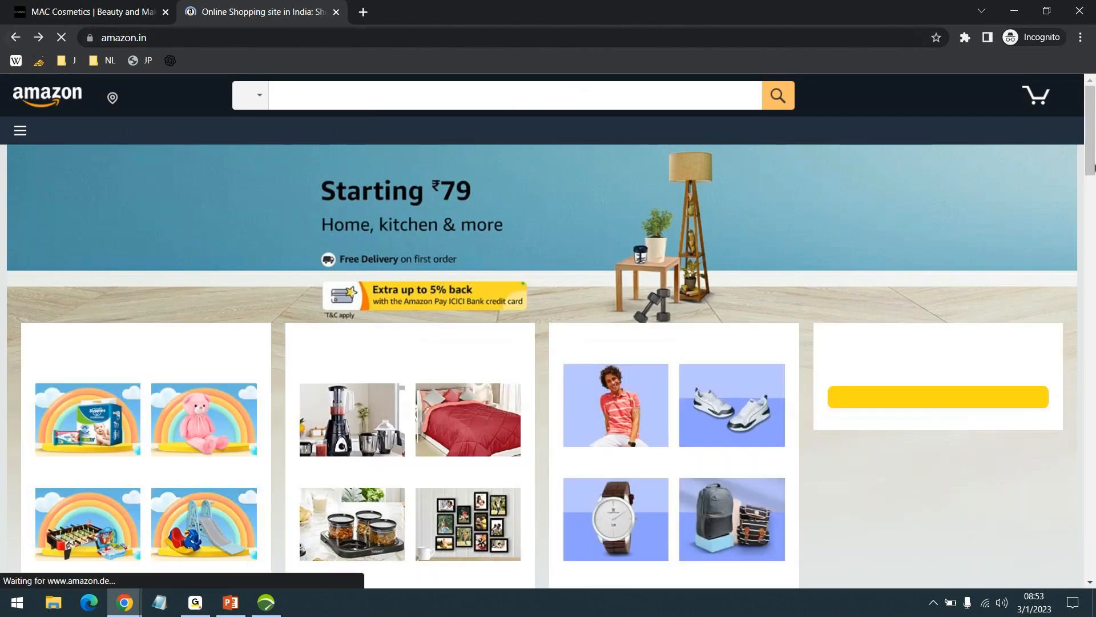
mouse_move(911, 99)
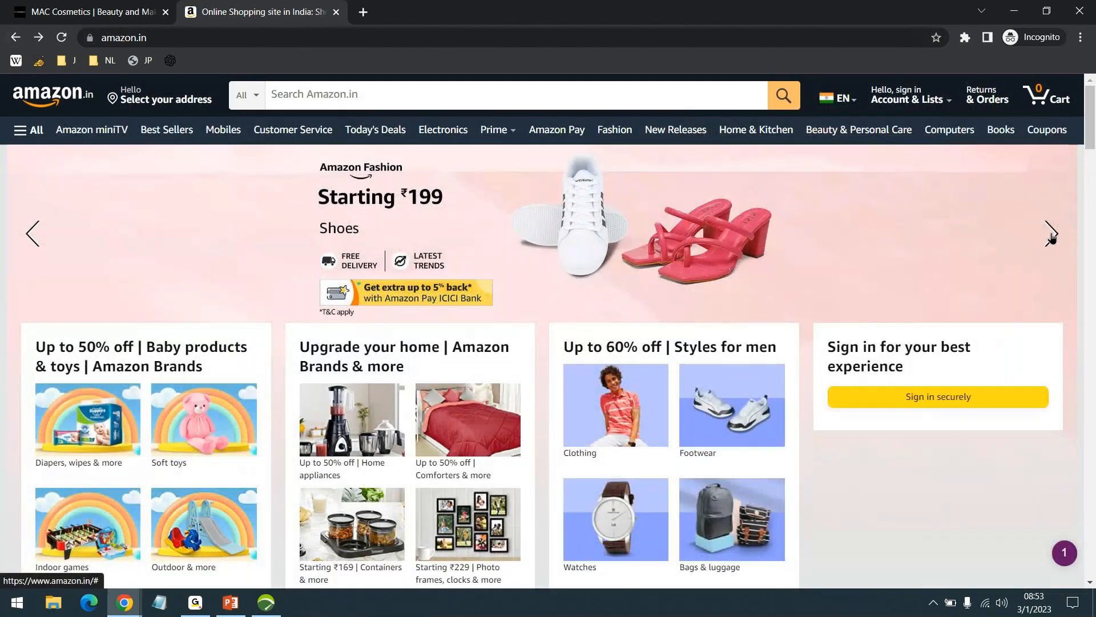
click(1052, 236)
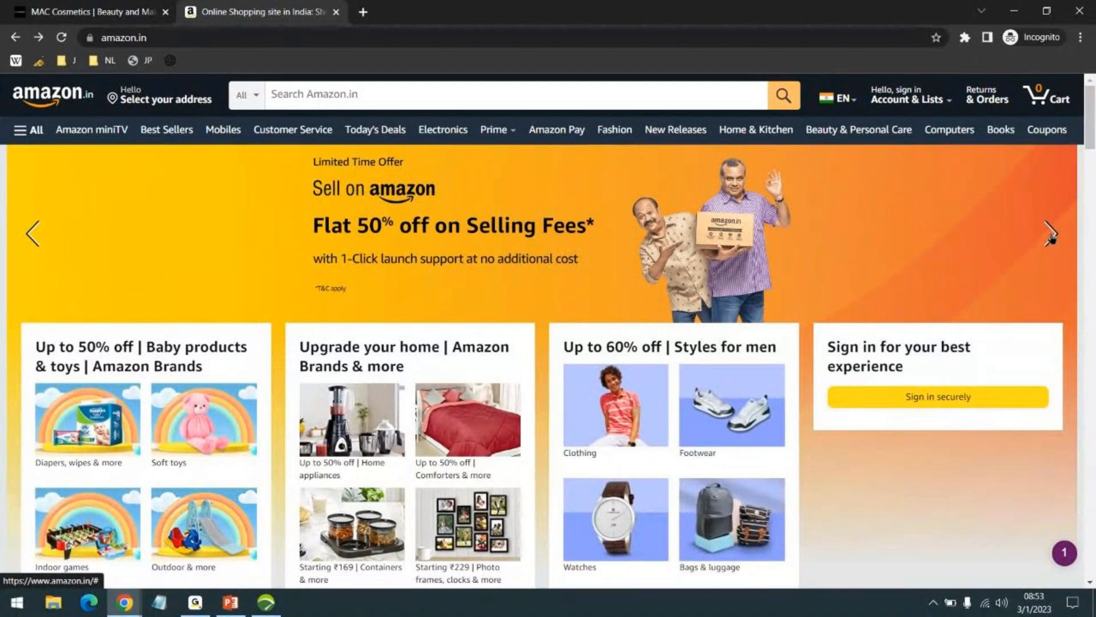
- Advance Amazon's homepage banner carousel once more and switch back to the NeoLoad window with the SampleProj22 project
click(1053, 236)
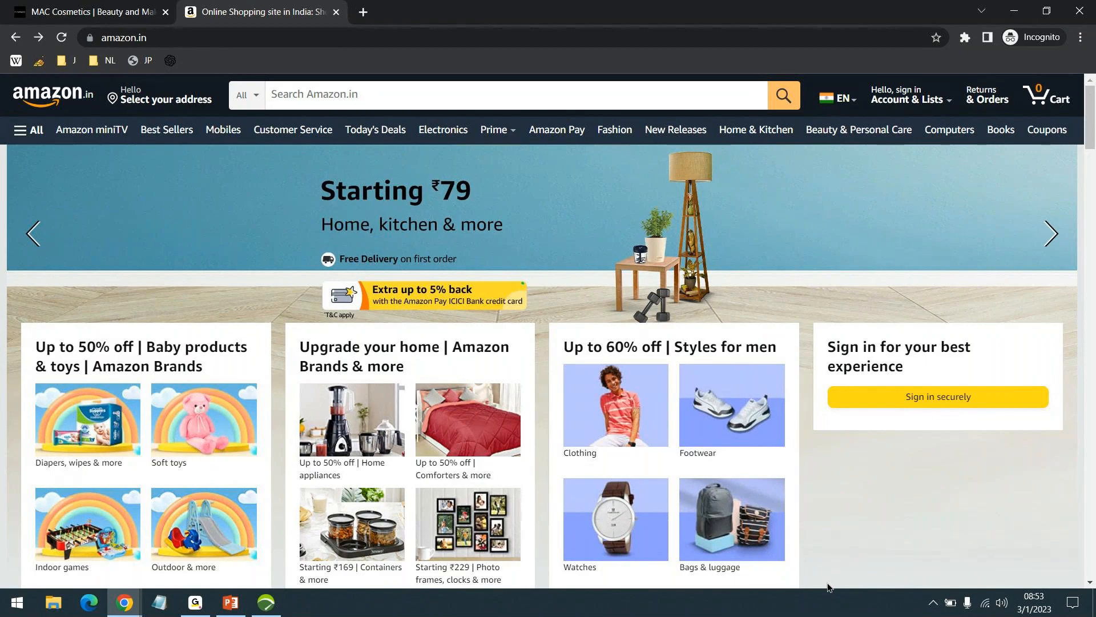
click(266, 602)
click(266, 602)
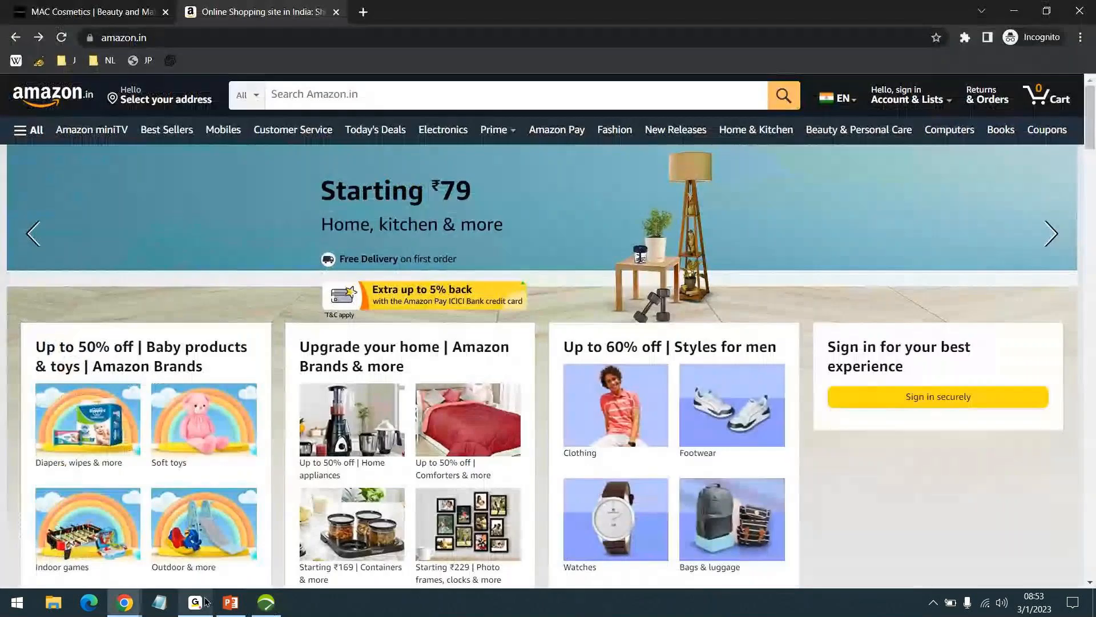
mouse_move(194, 604)
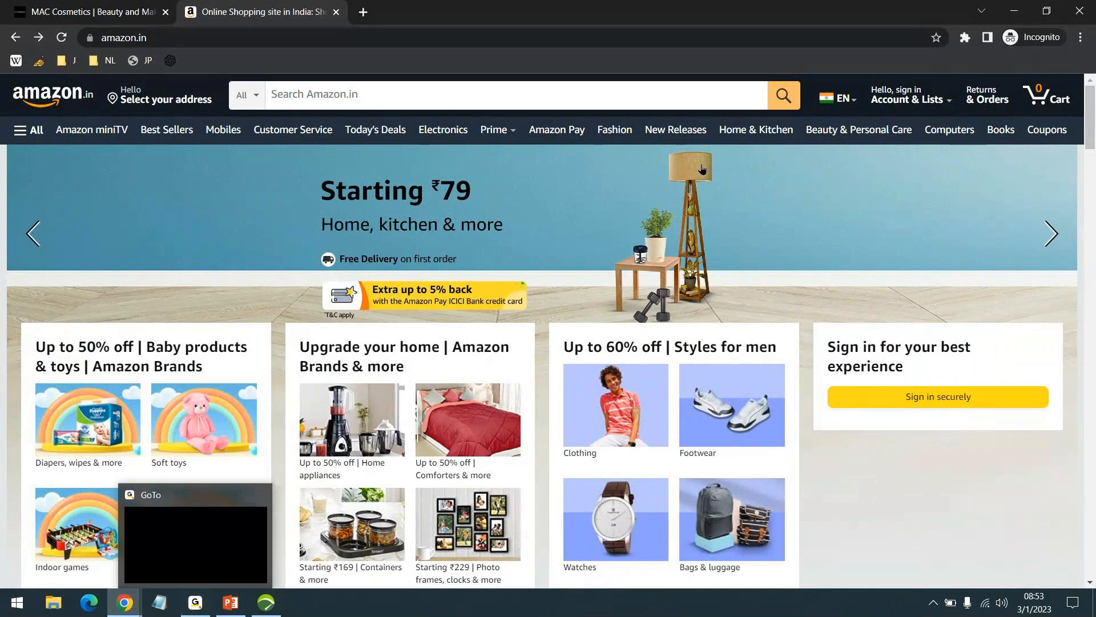
key(super+d)
click(267, 604)
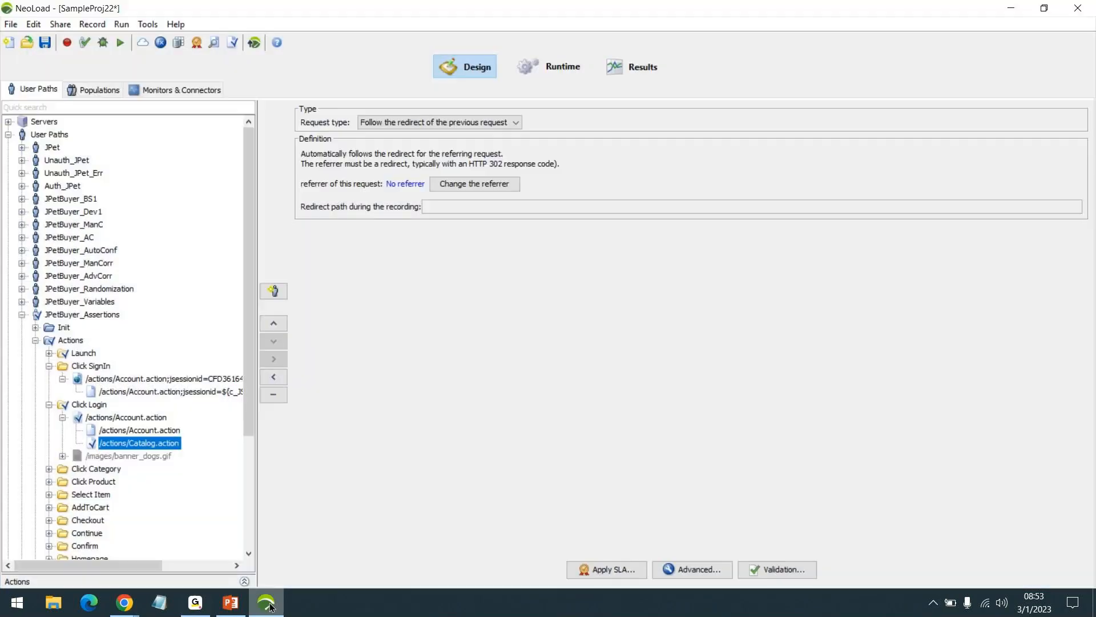
click(269, 604)
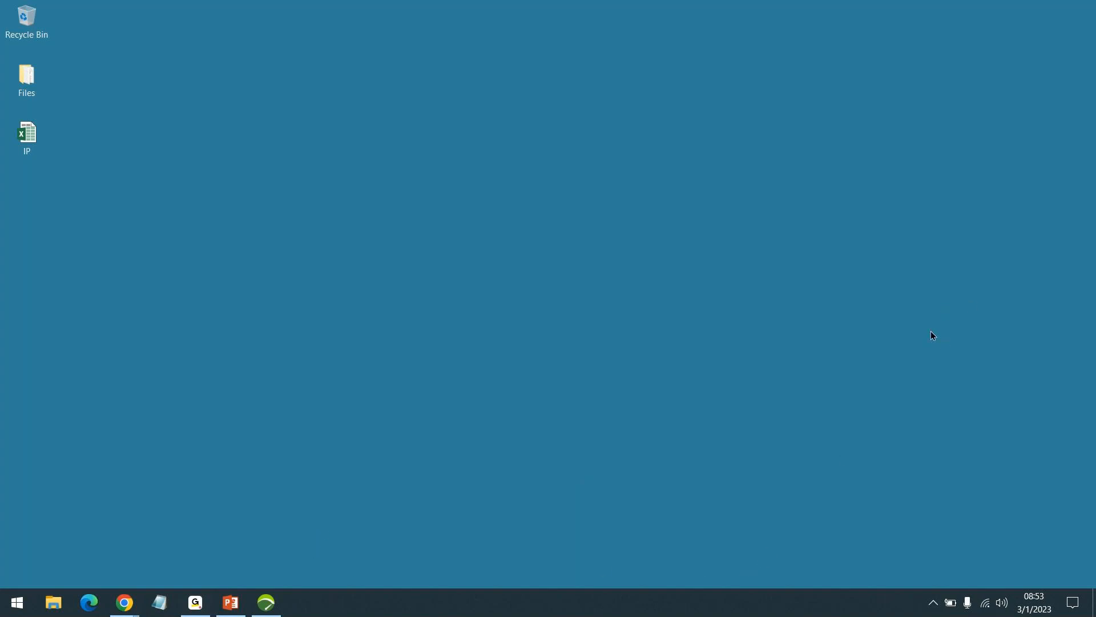
click(265, 604)
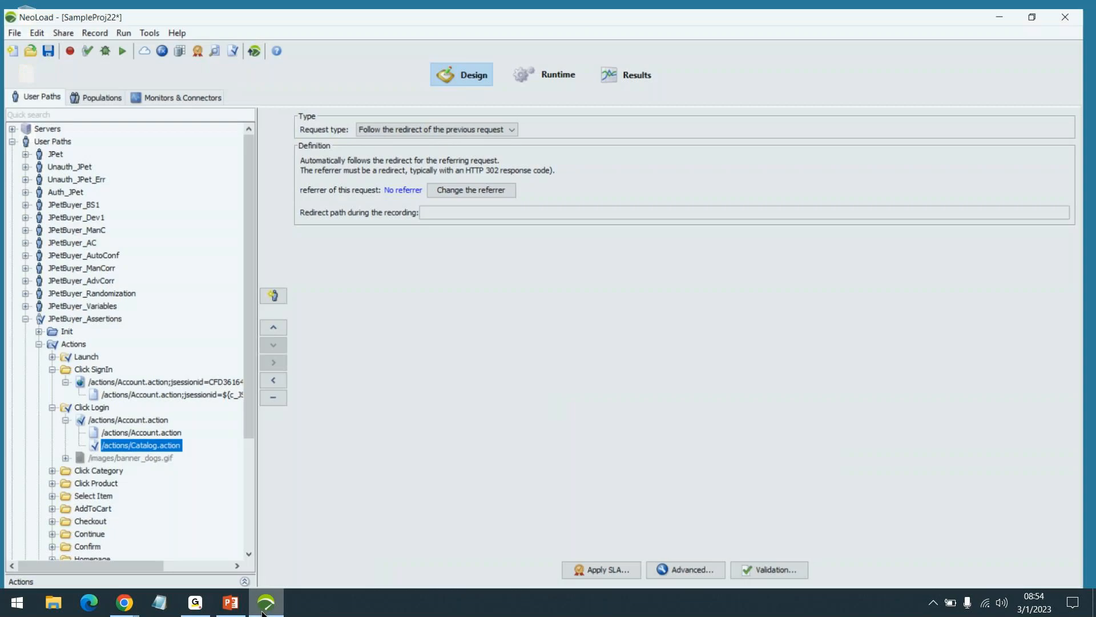
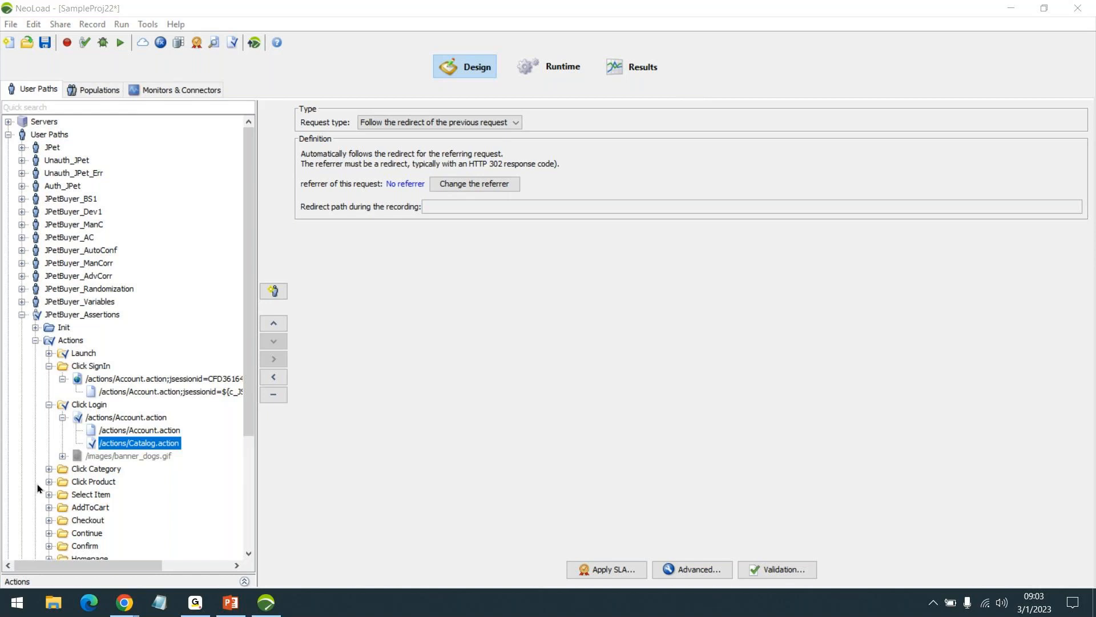
- Review the Account.action request under Click Login and the jsessionid request under Click SignIn, including its response validation
click(146, 438)
click(149, 429)
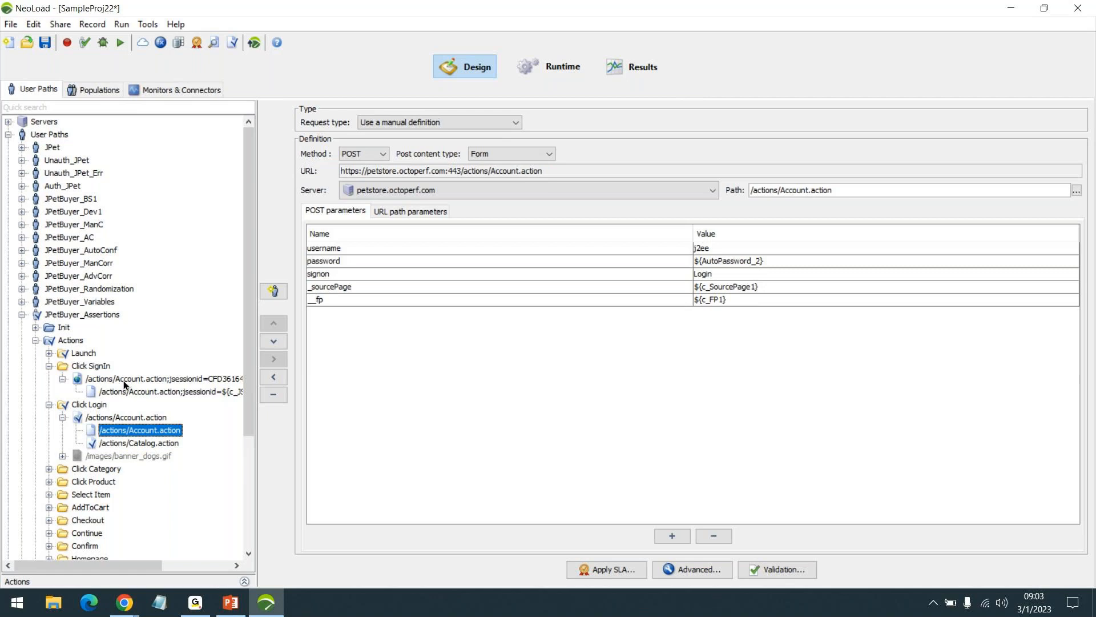
click(159, 388)
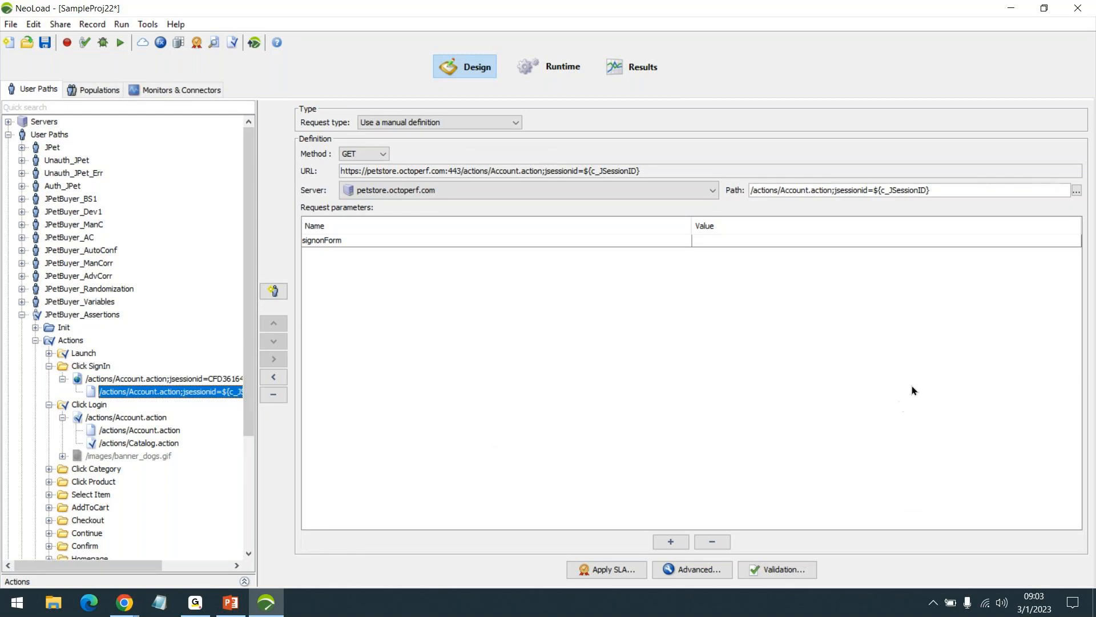
click(797, 564)
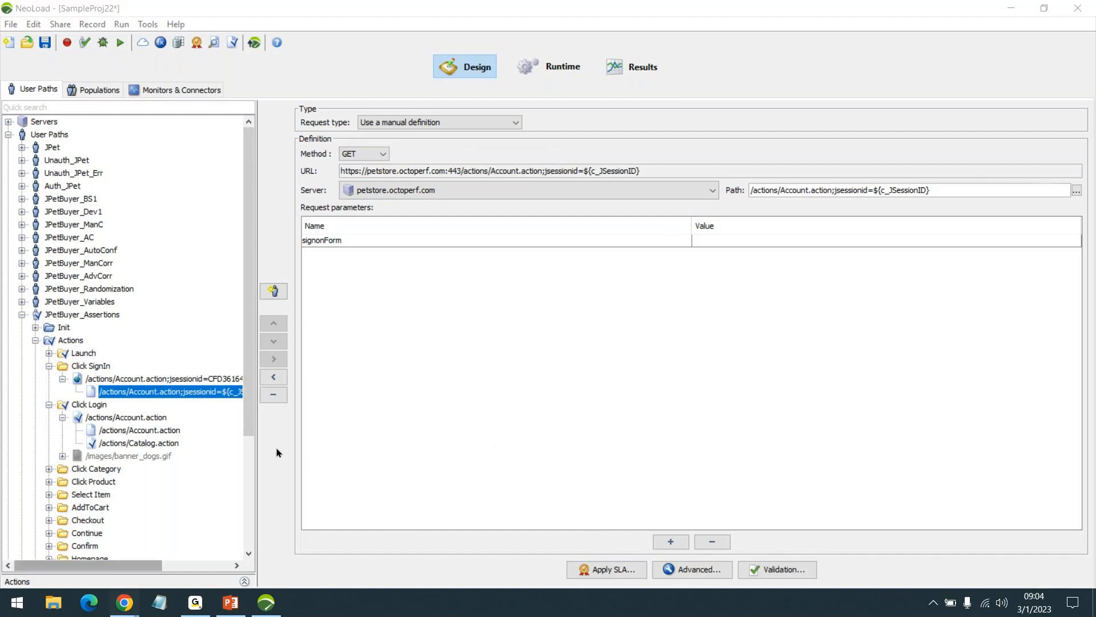
- Switch to the Chrome incognito window showing Amazon and load Google in that tab
click(121, 604)
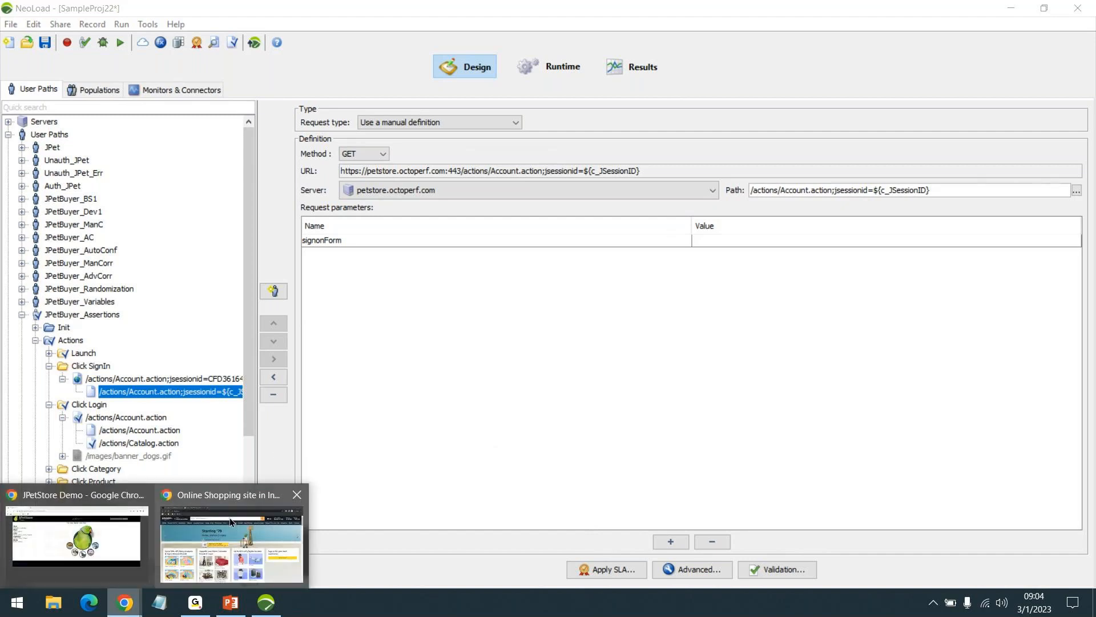
mouse_move(174, 540)
click(220, 558)
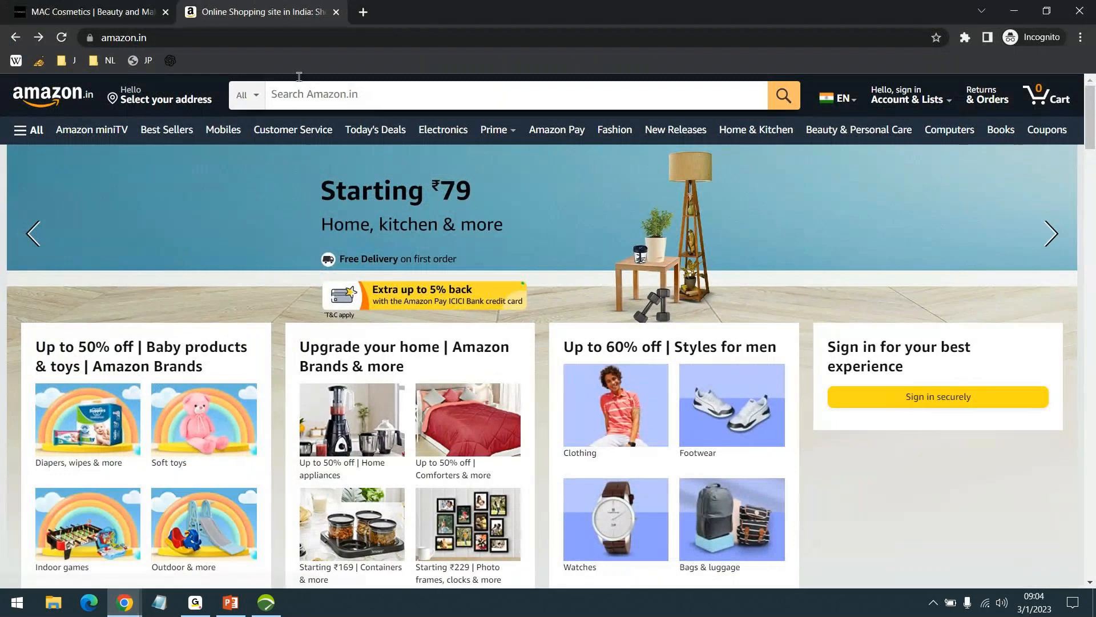
click(277, 36)
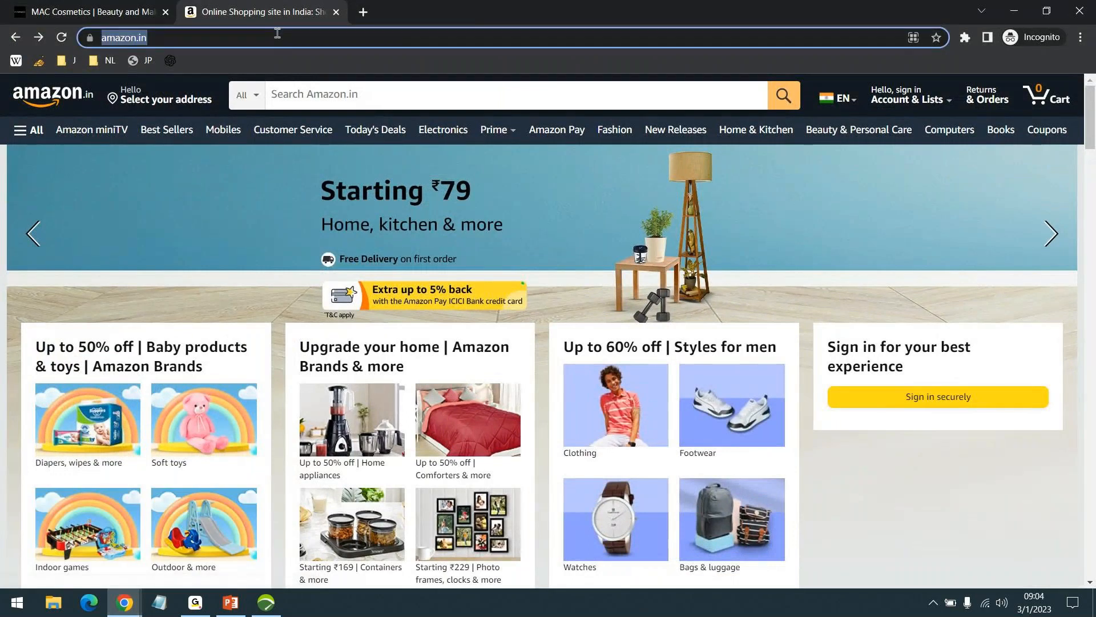
text(go)
key(Return)
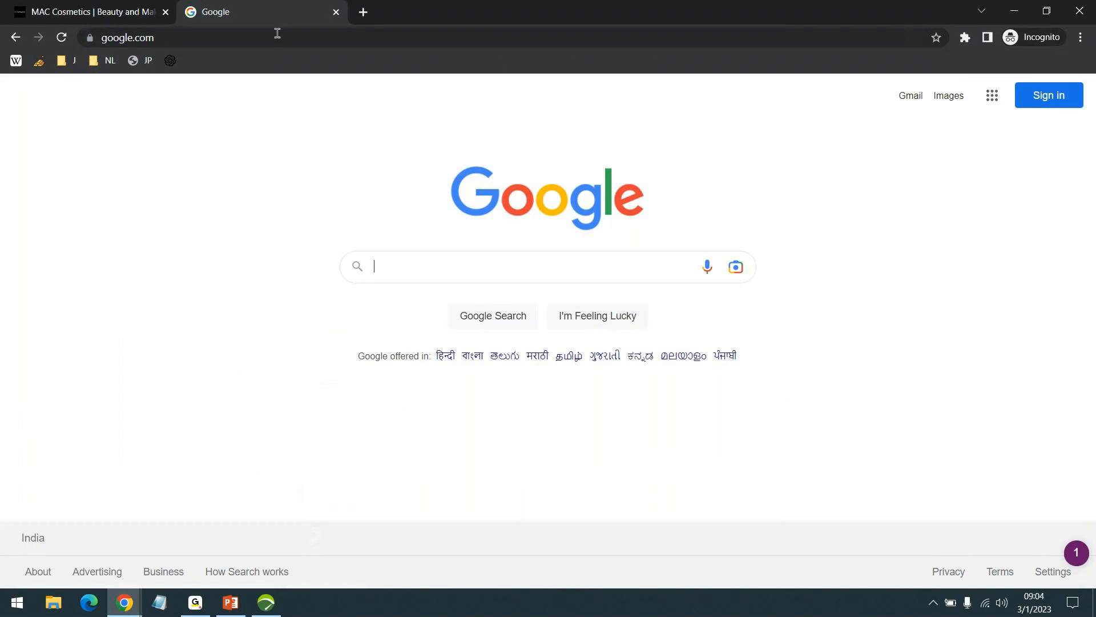
- Search Google for "support hub neoload" and open the Tricentis Support Portal result
text(support )
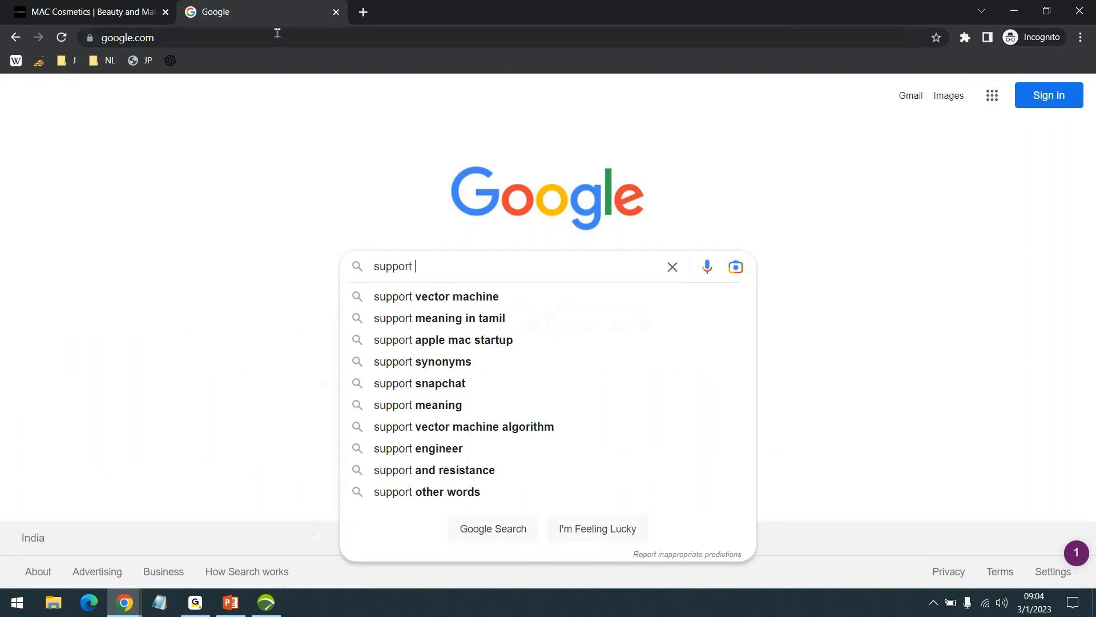
text(hub neoload)
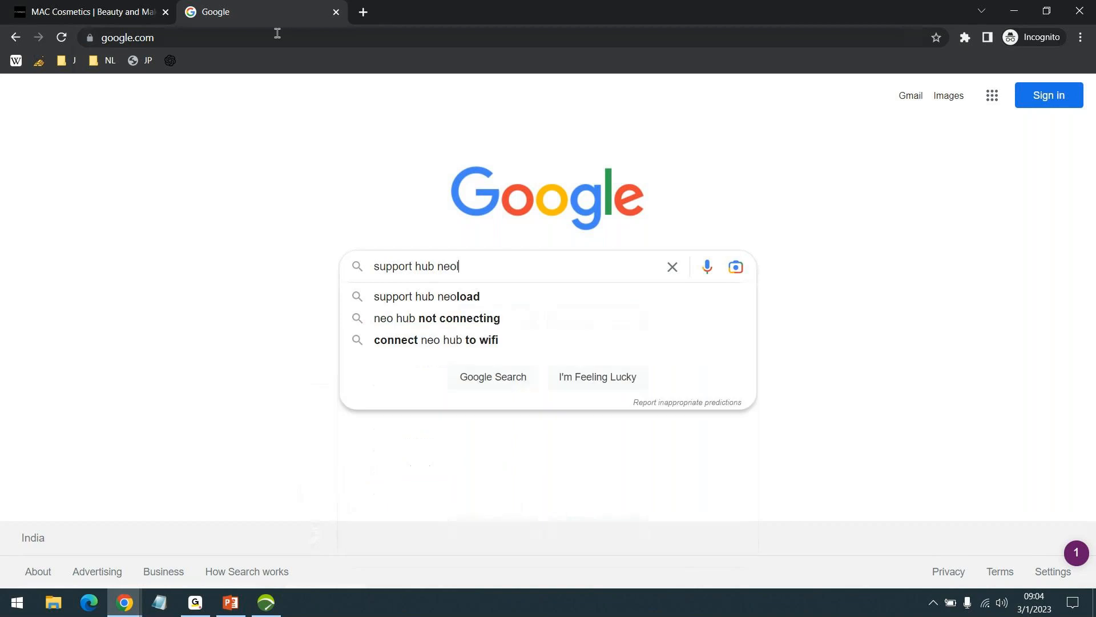
key(Return)
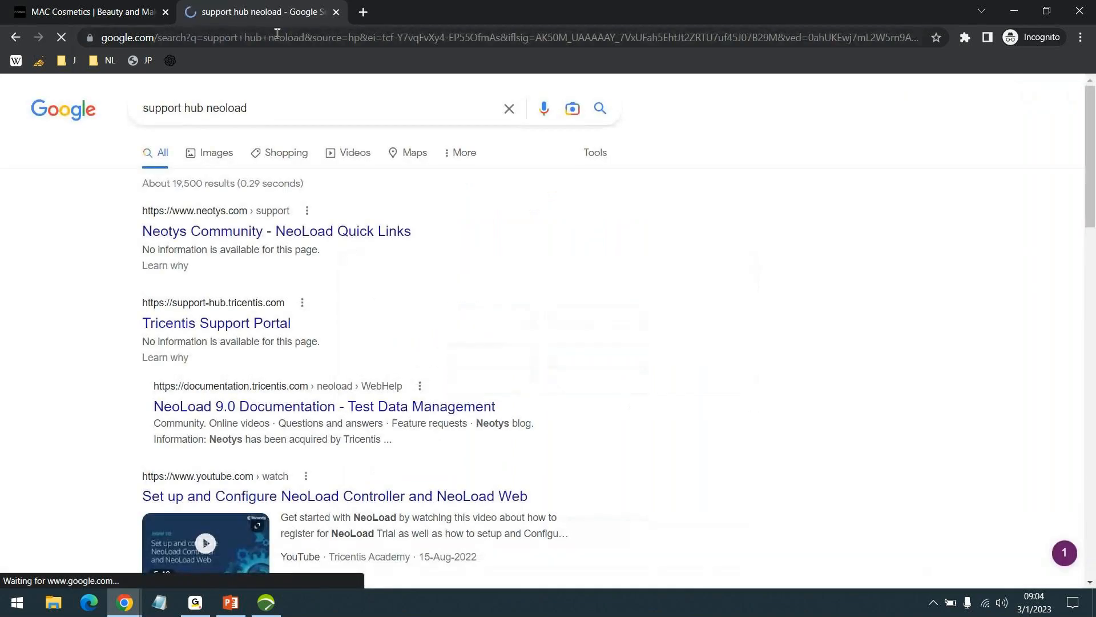
click(271, 325)
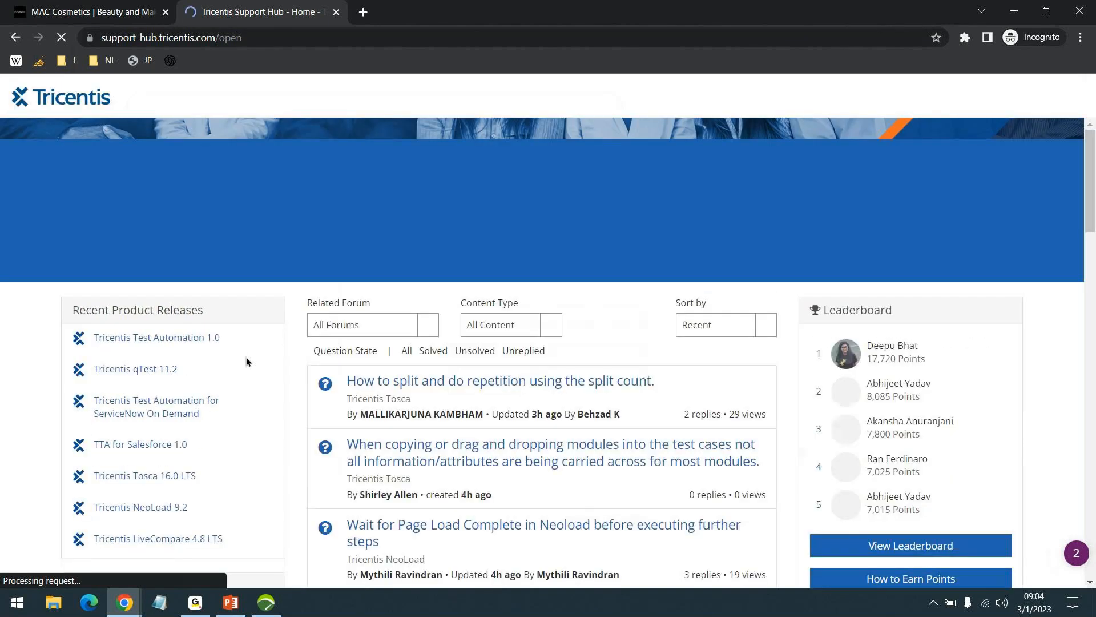
scroll(246, 358, down, 1)
scroll(171, 428, up, 1)
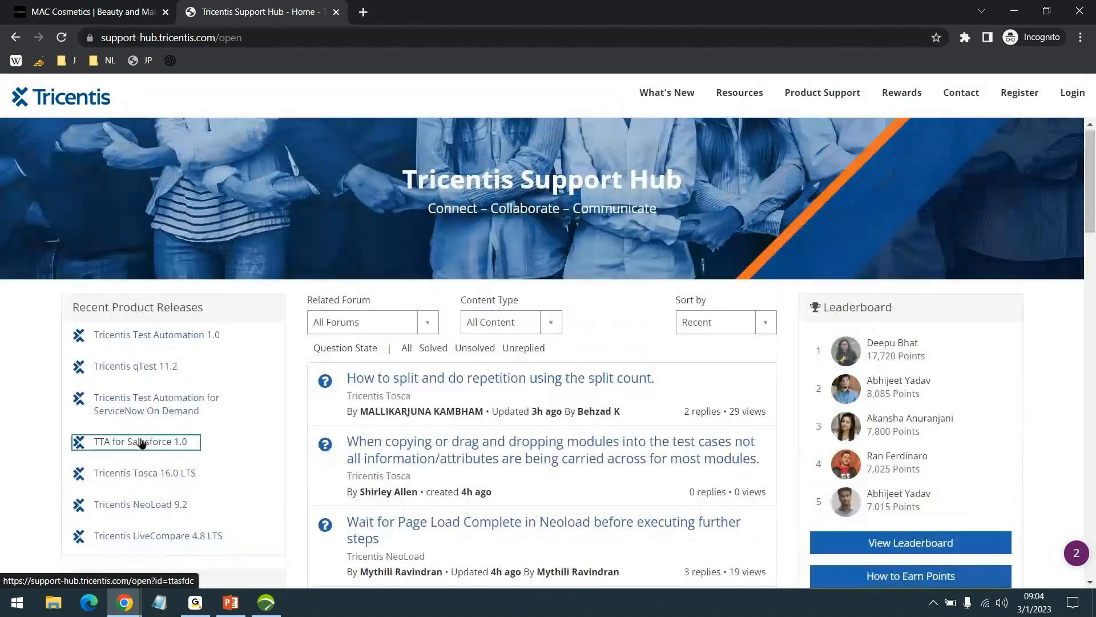
- Open the Tricentis NeoLoad 9.2 product page from the recent releases and bring up its downloads list of installers
click(142, 443)
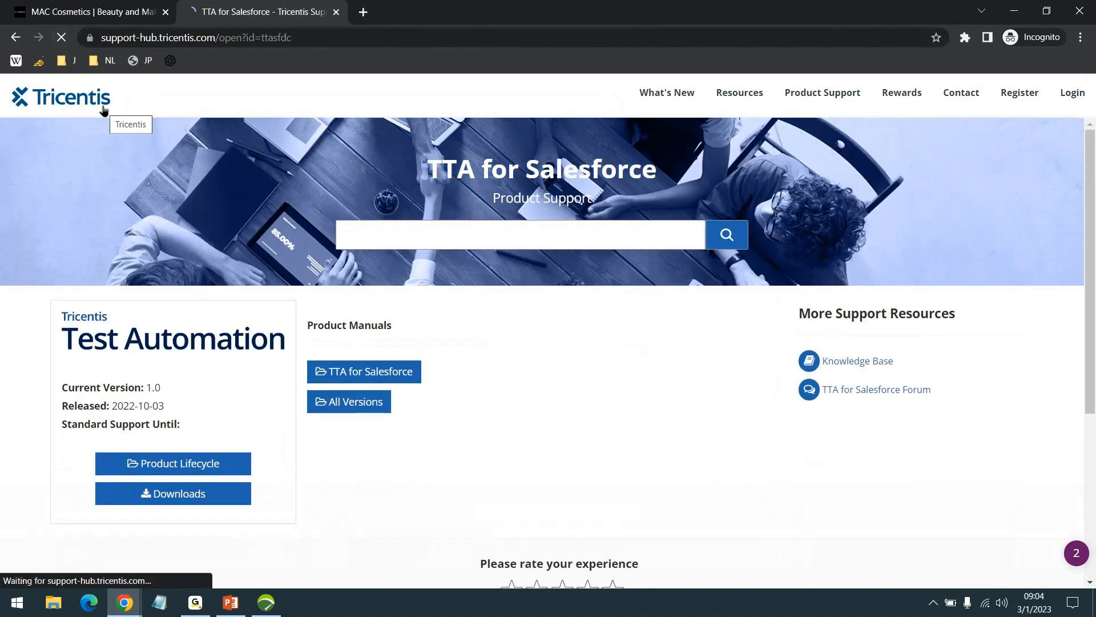
click(103, 110)
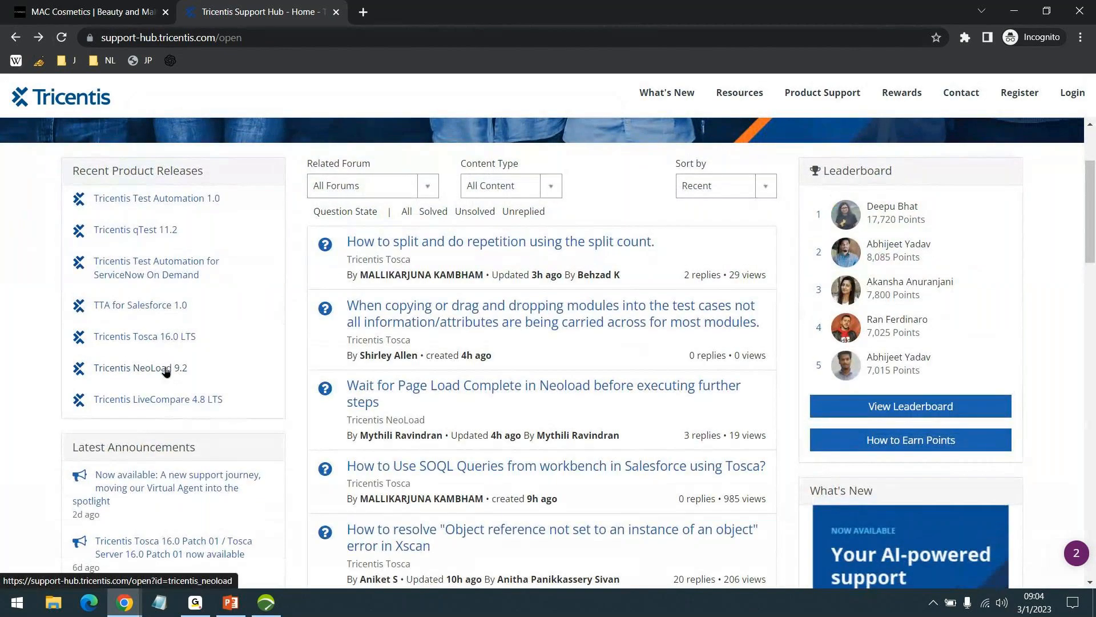
click(165, 370)
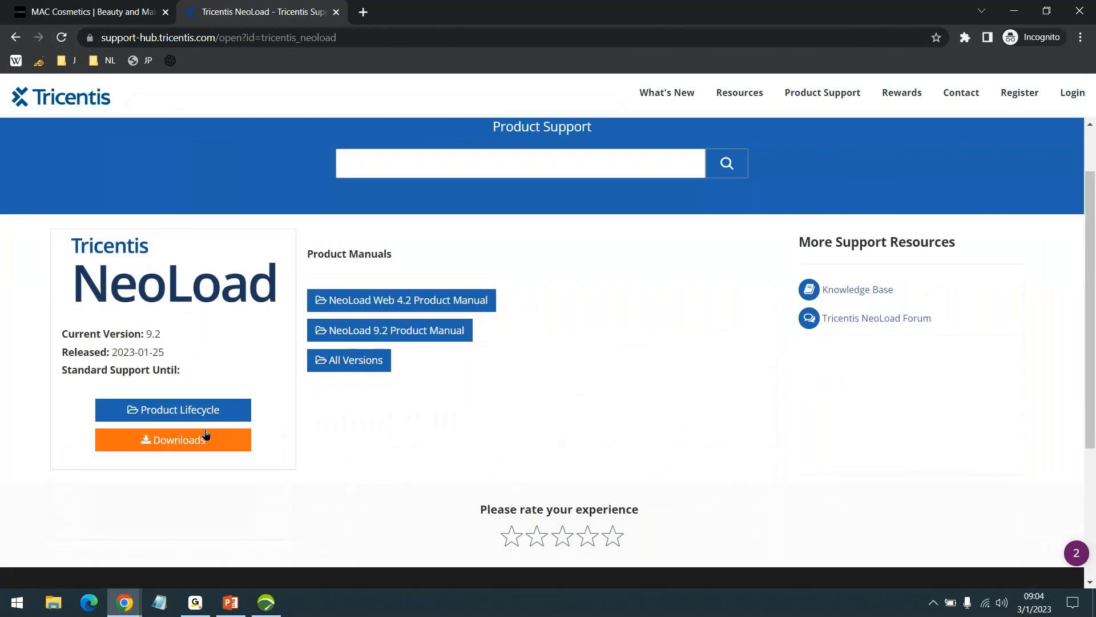
click(207, 434)
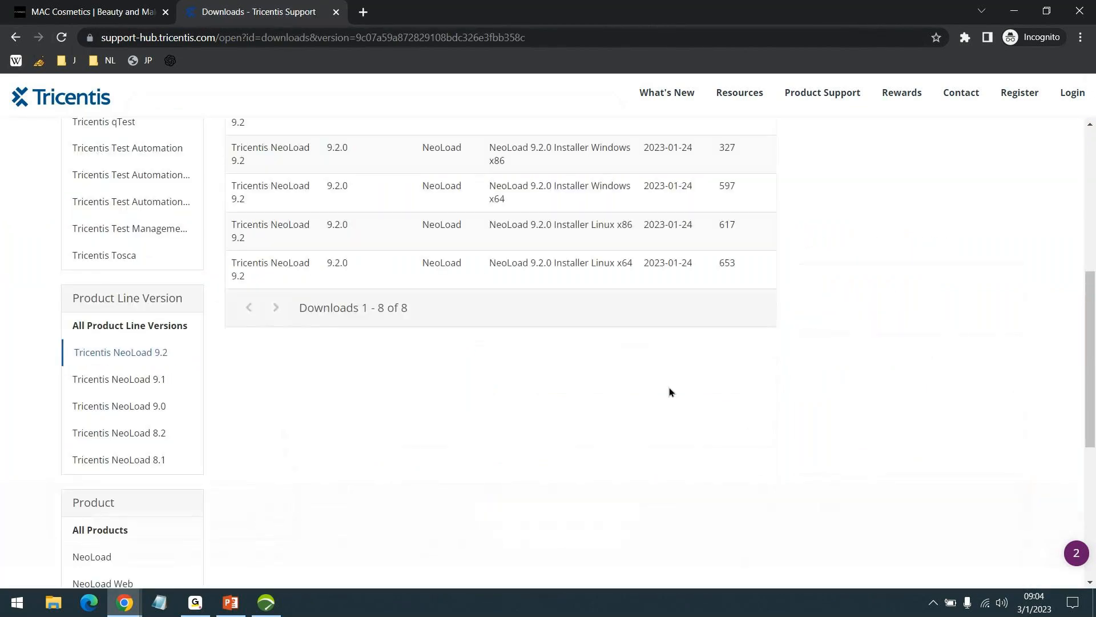
scroll(532, 404, up, 4)
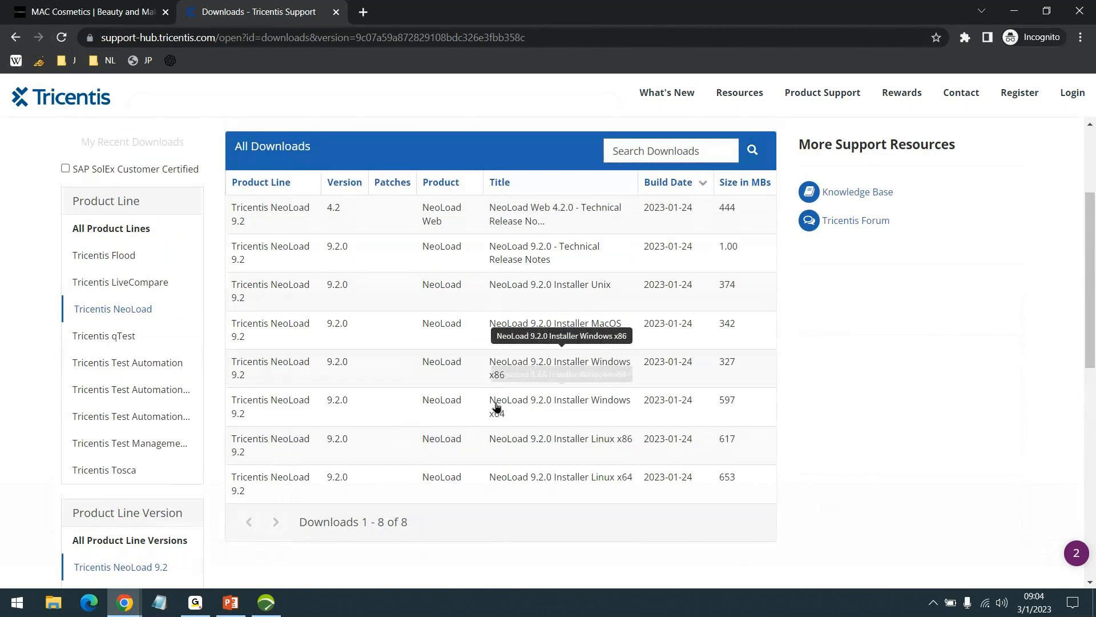